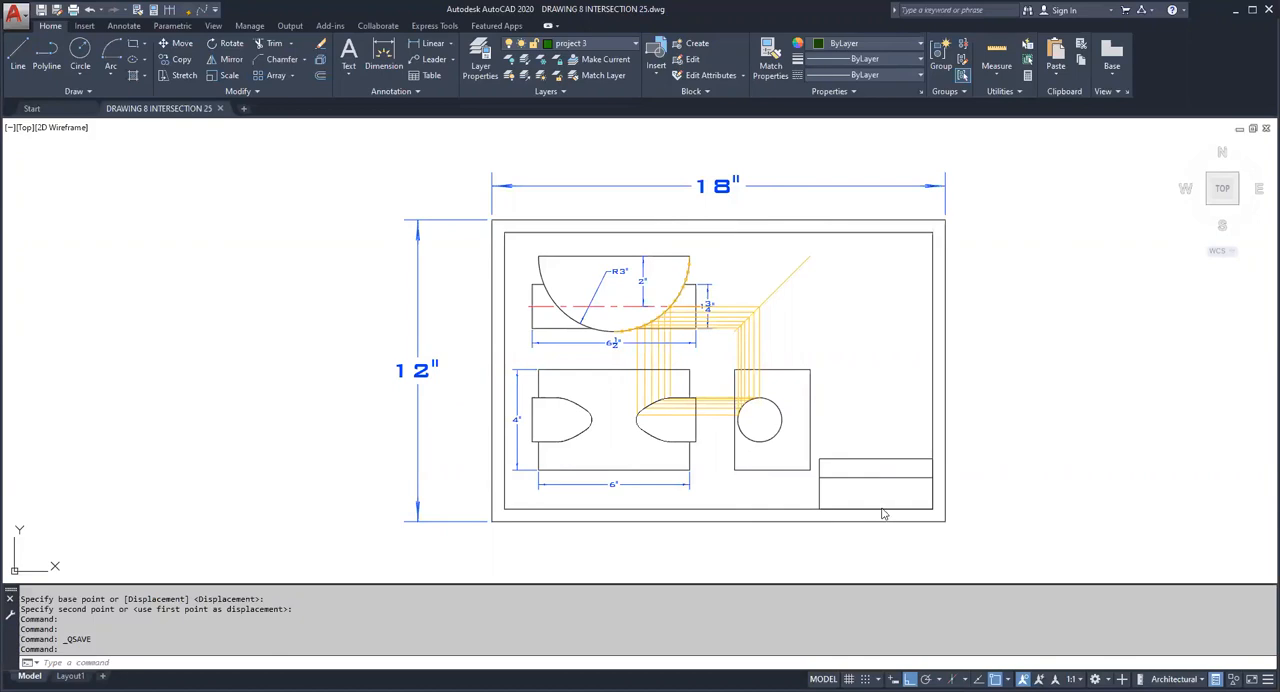
Step: Erase all the existing views and their dimensions inside the sheet border, leaving the border and title block
{"action": "left_click", "coordinate": [816, 501]}
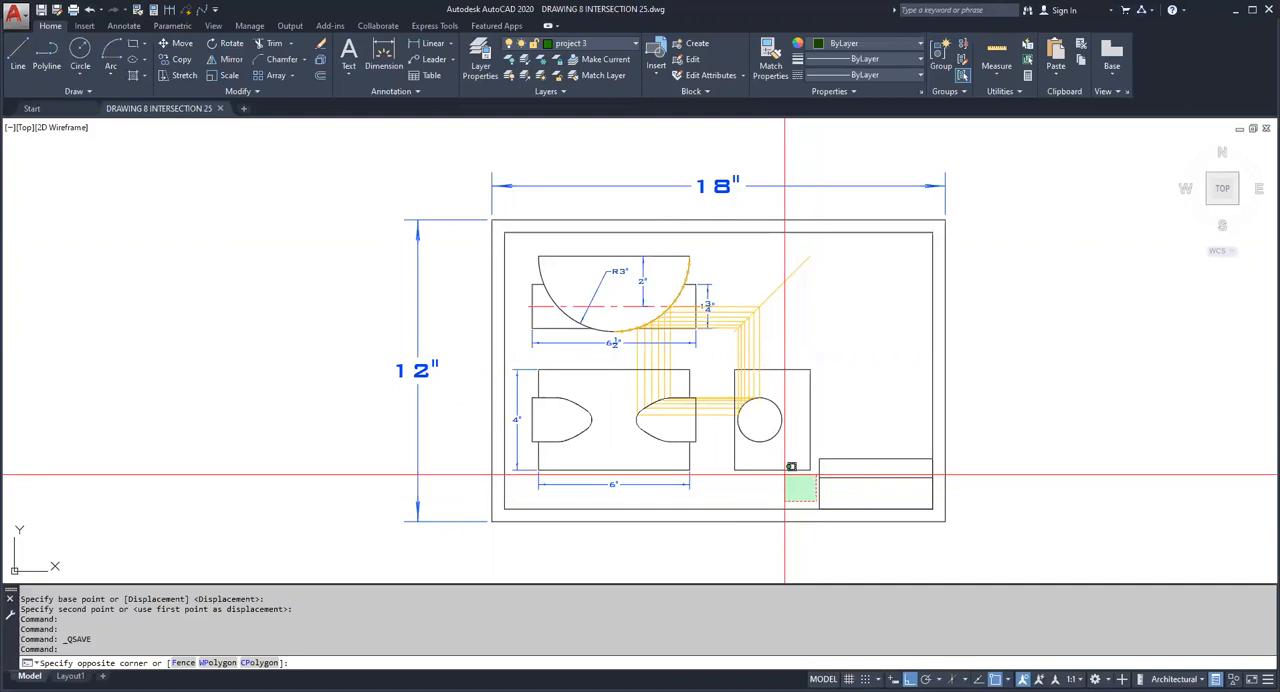
{"action": "left_click", "coordinate": [510, 240]}
{"action": "key", "text": "Delete"}
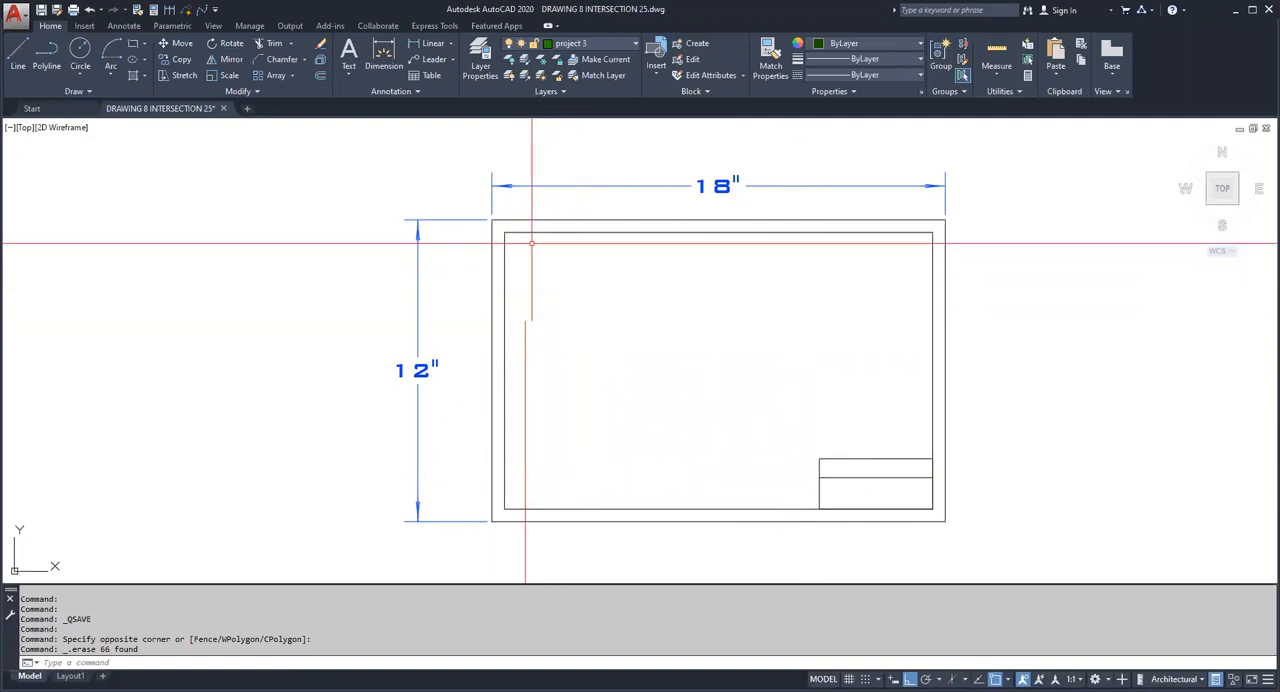
Step: Draw a horizontal line 6' long starting near the border's upper-left corner
{"action": "left_click", "coordinate": [24, 56]}
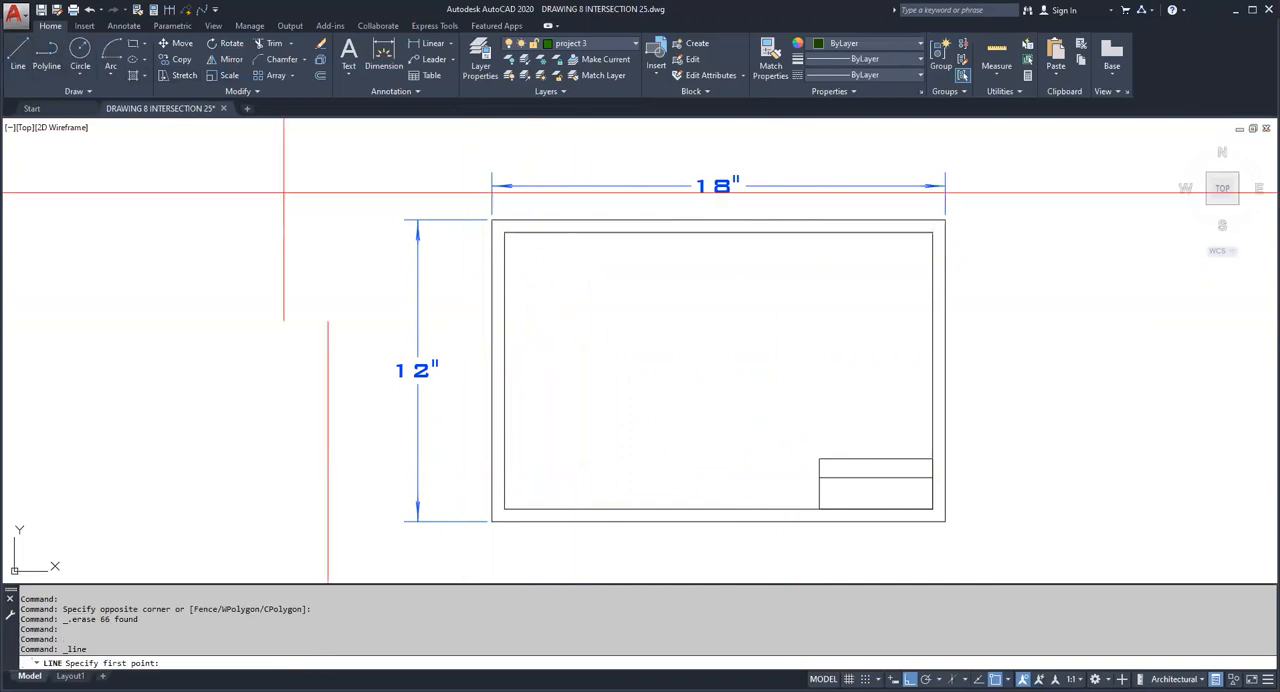
{"action": "left_click", "coordinate": [529, 262]}
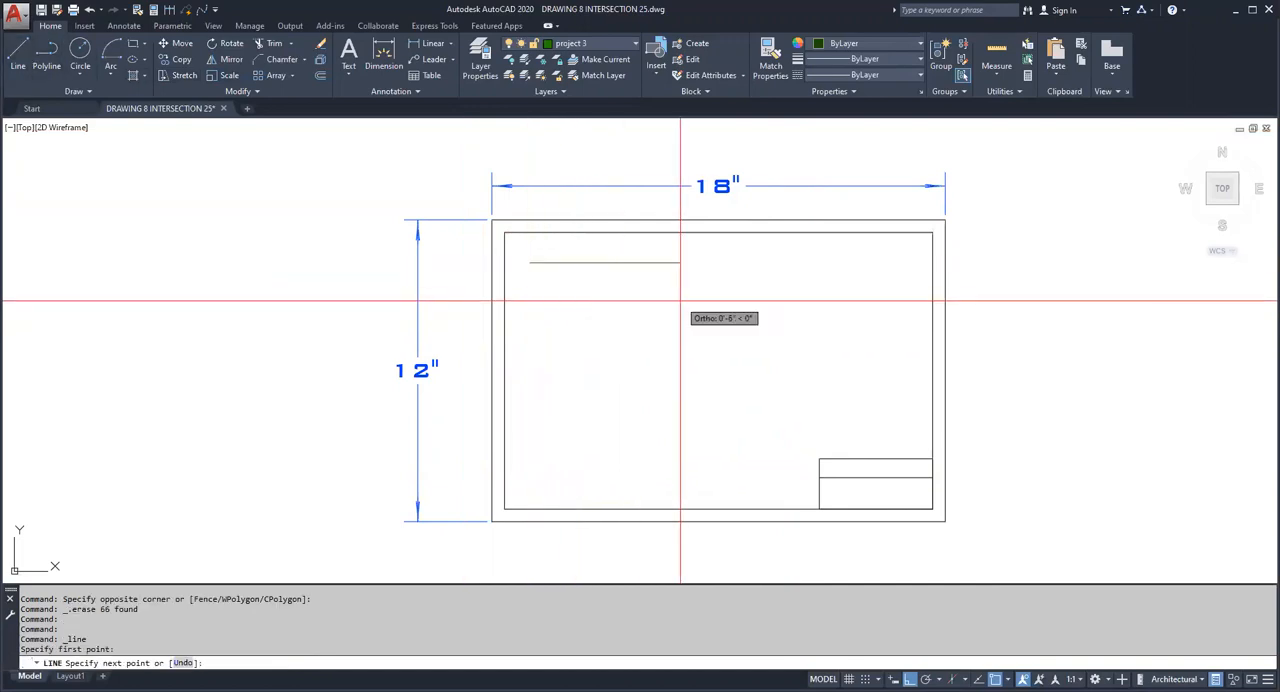
{"action": "type", "text": "6'"}
{"action": "key", "text": "Return"}
{"action": "key", "text": "Escape"}
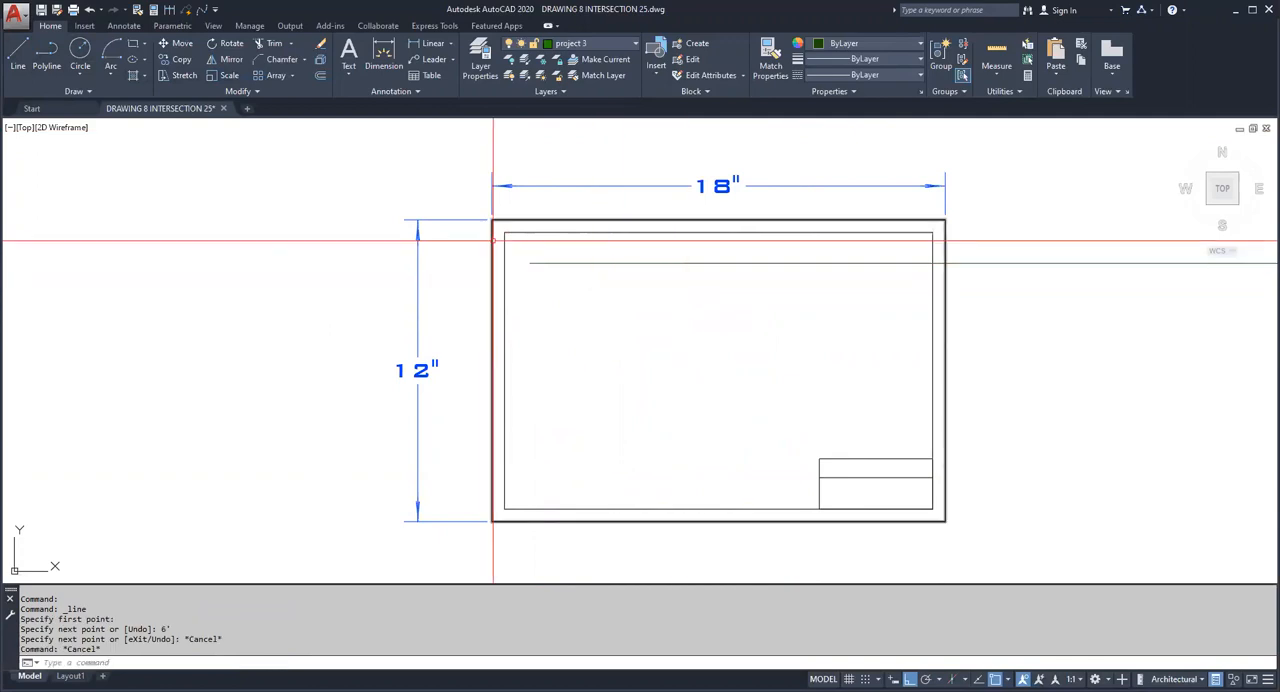
Step: Draw a 6" horizontal line from the same start point and erase the 6' line
{"action": "key", "text": "Return"}
{"action": "left_click", "coordinate": [529, 262]}
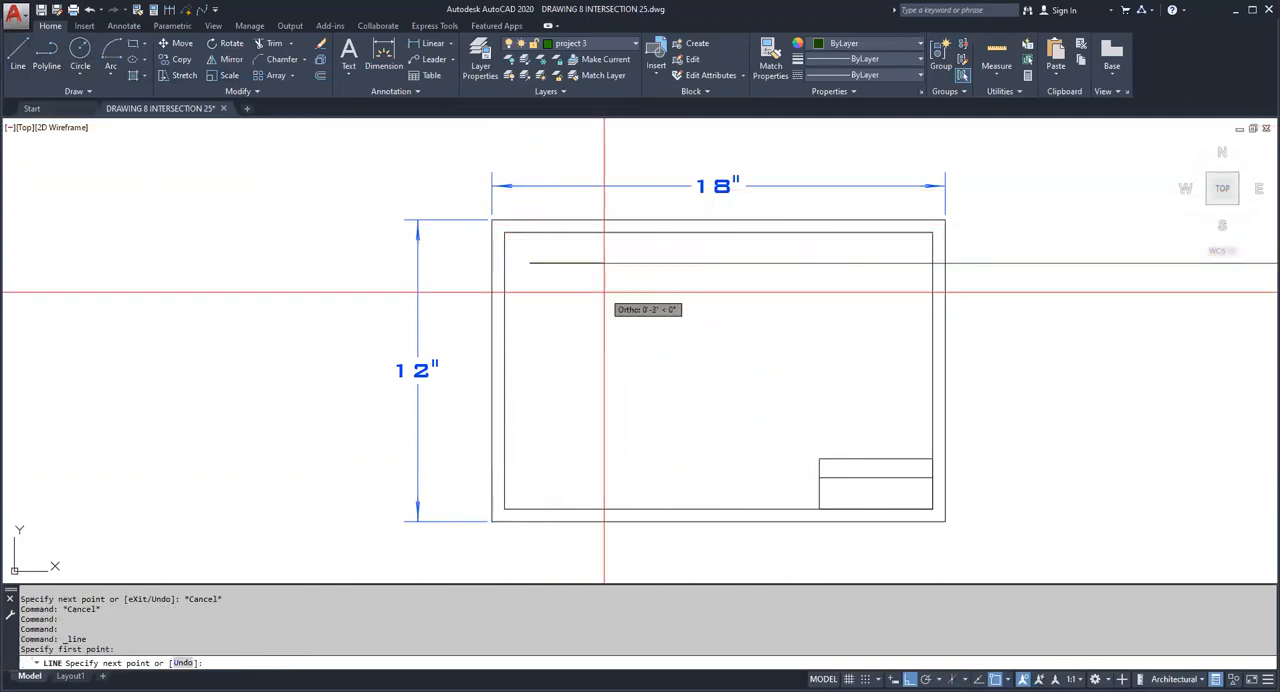
{"action": "key", "text": "Escape"}
{"action": "left_click", "coordinate": [1037, 323]}
{"action": "left_click", "coordinate": [1005, 253]}
{"action": "key", "text": "Delete"}
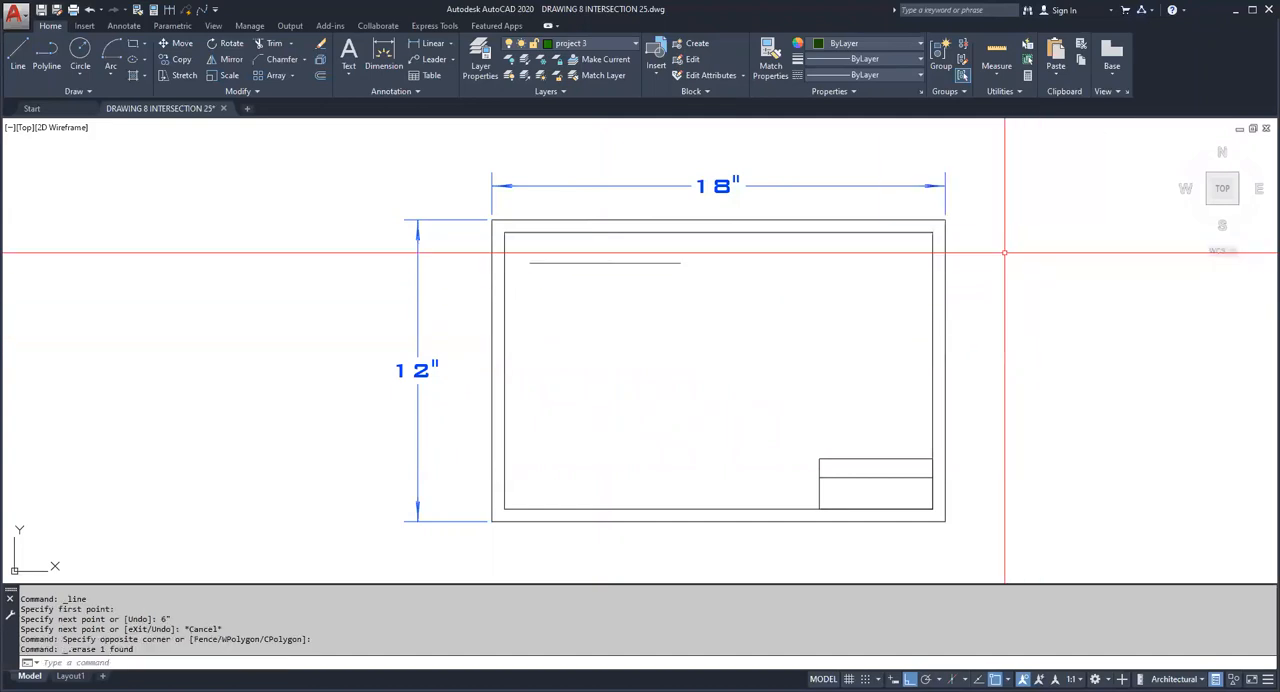
Step: Draw a circle centred on the line's midpoint with its radius reaching the line's right endpoint
{"action": "left_click", "coordinate": [81, 55]}
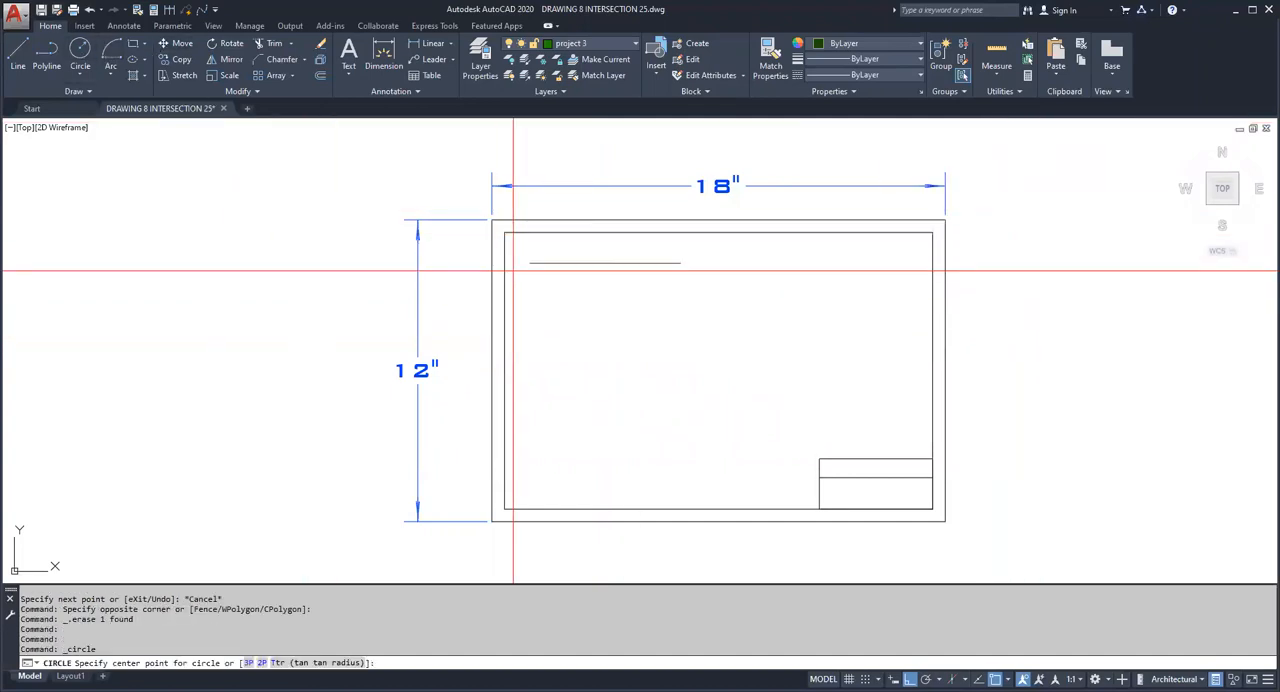
{"action": "left_click", "coordinate": [605, 263]}
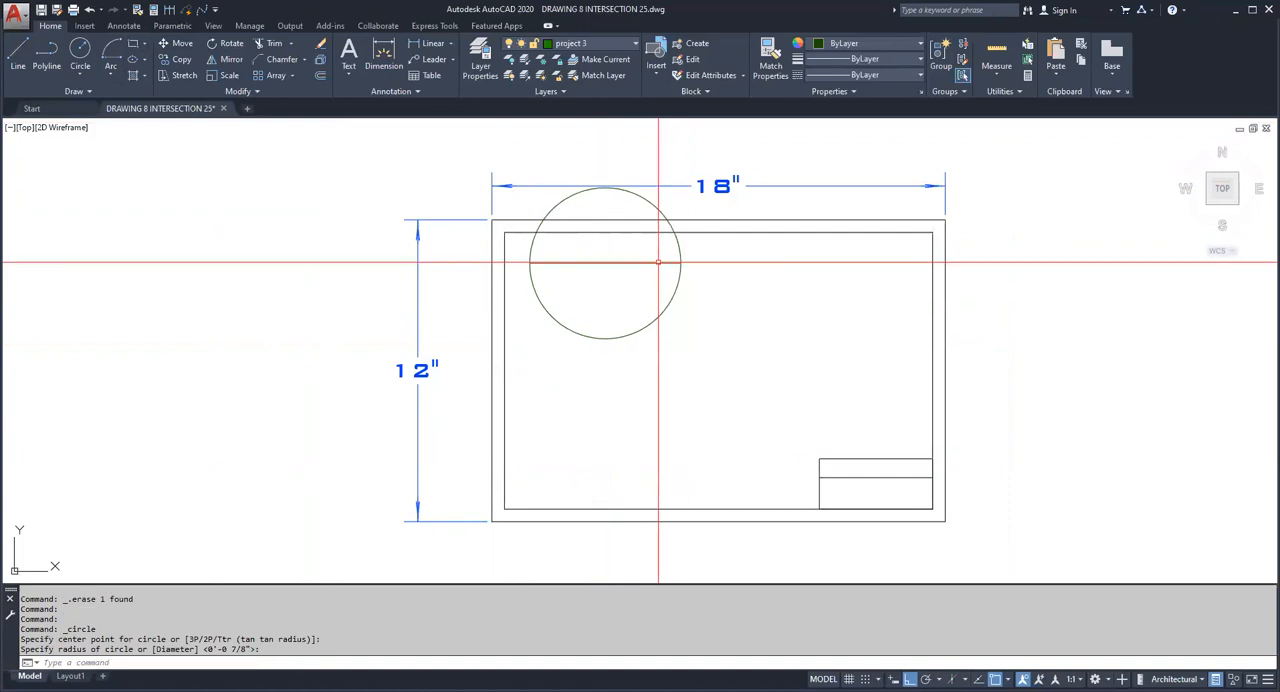
{"action": "left_click", "coordinate": [680, 263]}
{"action": "key", "text": "Escape"}
{"action": "key", "text": "Escape"}
Step: Trim away the upper half of the circle using the horizontal line as the cutting edge
{"action": "left_click", "coordinate": [274, 43]}
{"action": "left_click", "coordinate": [603, 288]}
{"action": "left_click", "coordinate": [588, 256]}
{"action": "key", "text": "Return"}
{"action": "left_click", "coordinate": [680, 249]}
{"action": "key", "text": "Escape"}
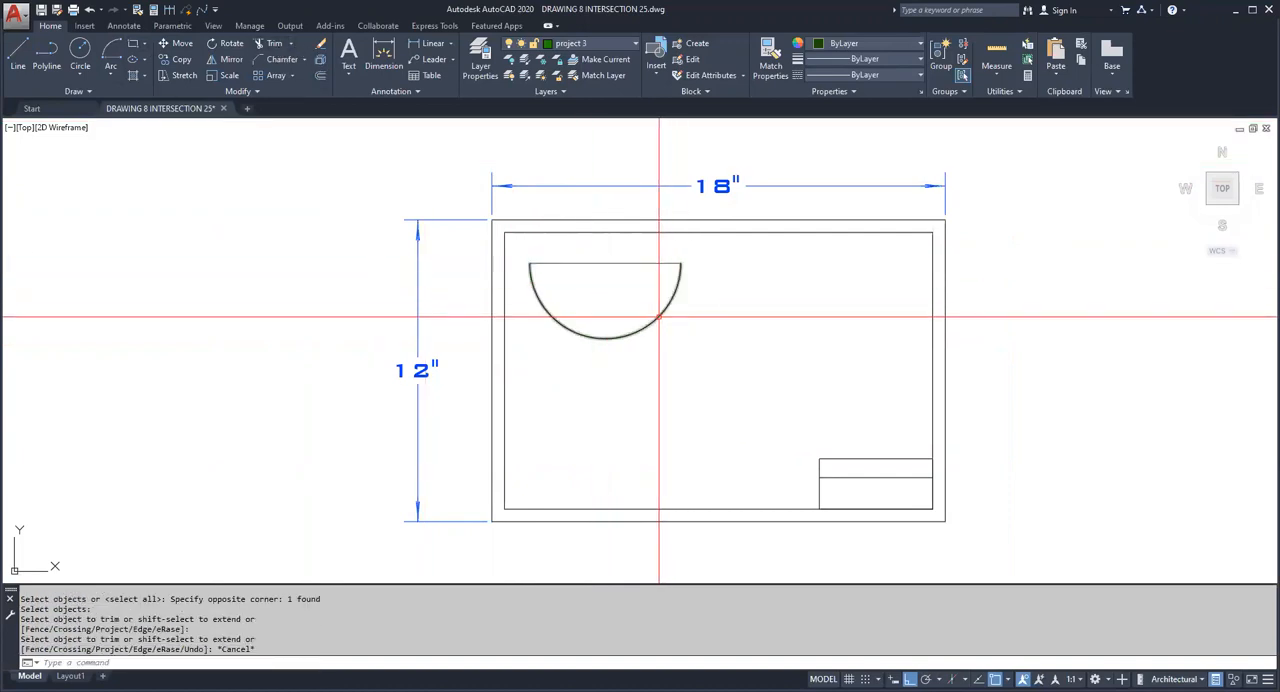
Step: On the CENTER layer, draw a horizontal line from the semicircle's upper-left corner past its right end
{"action": "scroll", "coordinate": [587, 274], "scroll_direction": "up", "scroll_amount": 5}
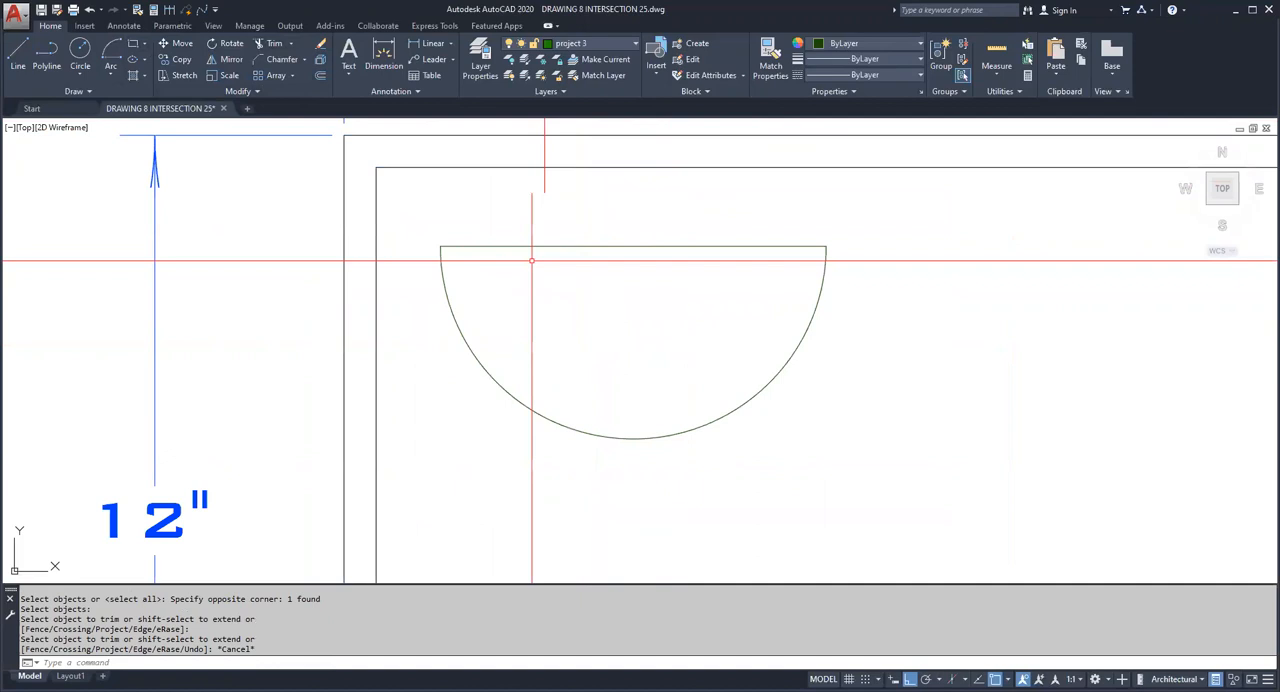
{"action": "left_click", "coordinate": [606, 45]}
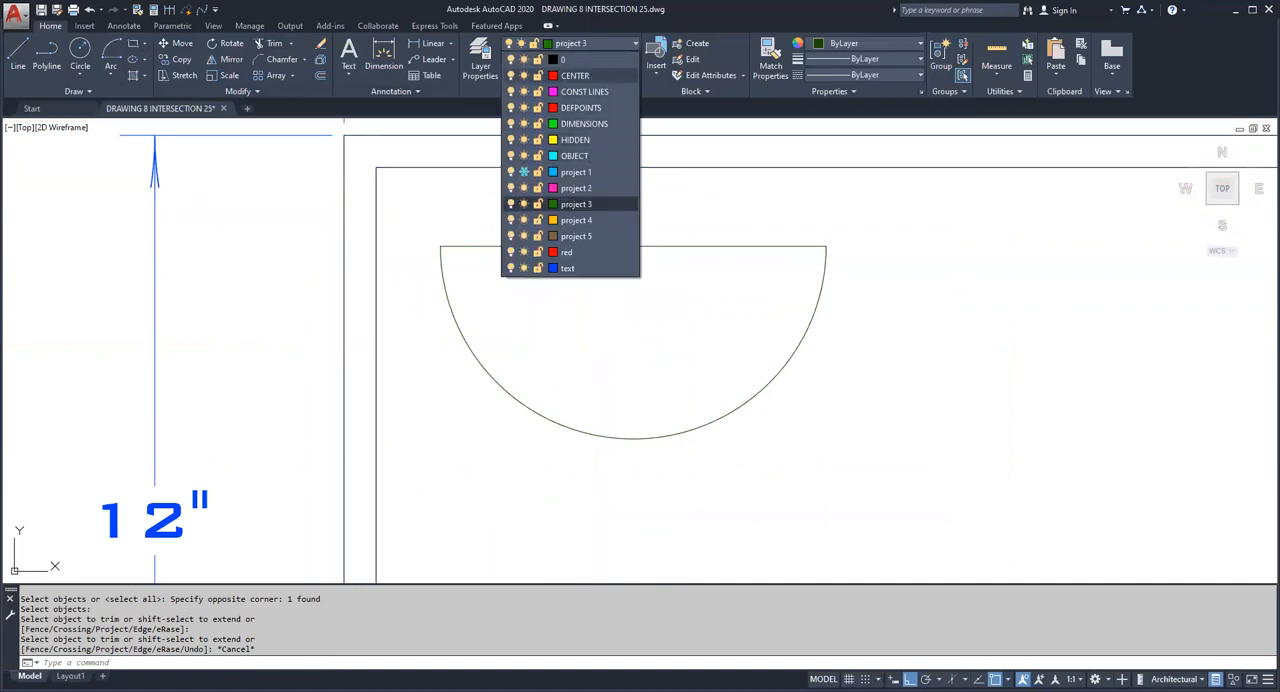
{"action": "left_click", "coordinate": [575, 75]}
{"action": "left_click", "coordinate": [17, 55]}
{"action": "left_click", "coordinate": [440, 246]}
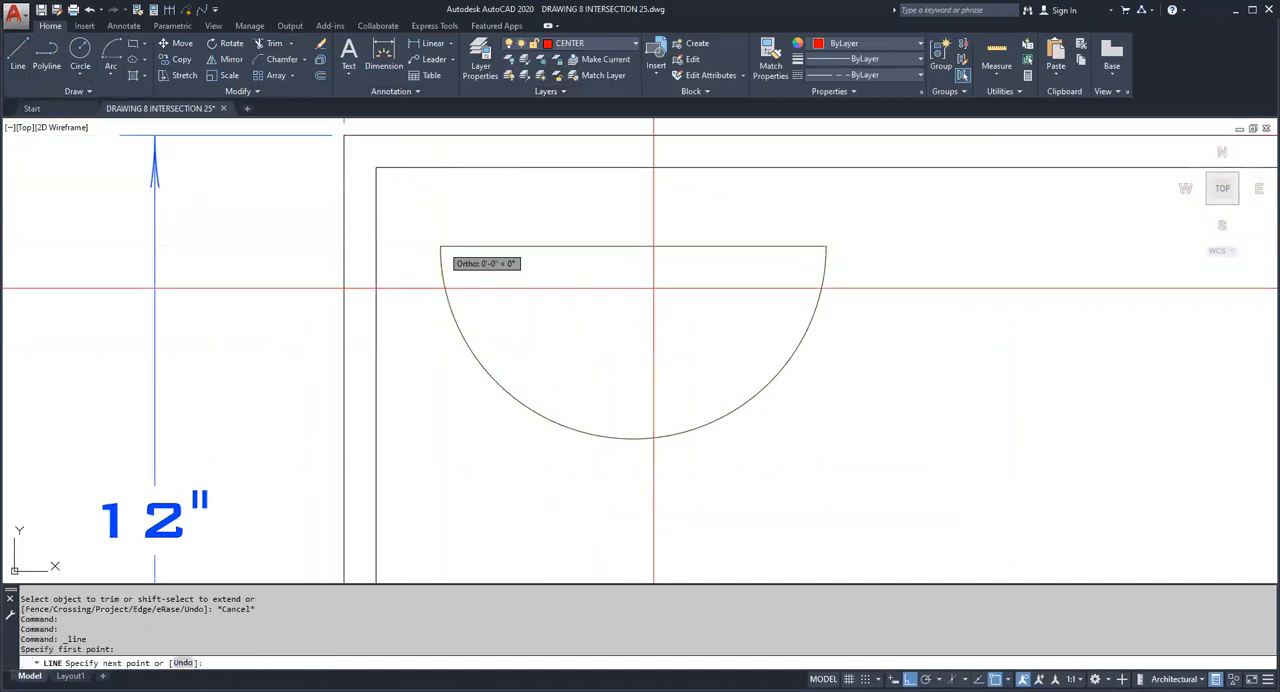
{"action": "left_click", "coordinate": [886, 297]}
{"action": "key", "text": "Escape"}
Step: Move the centre line 2" straight down from the semicircle's flat edge
{"action": "left_click", "coordinate": [176, 43]}
{"action": "left_click", "coordinate": [914, 284]}
{"action": "left_click", "coordinate": [880, 240]}
{"action": "key", "text": "Return"}
{"action": "left_click", "coordinate": [896, 325]}
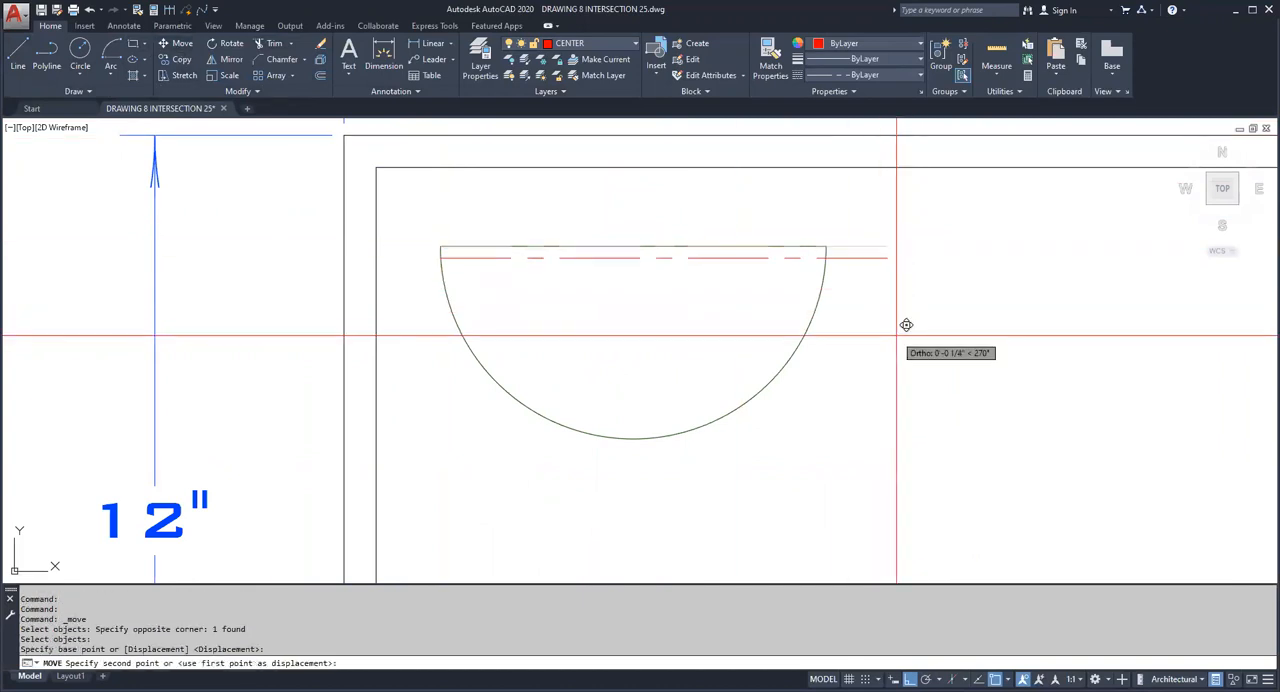
{"action": "type", "text": "2\""}
{"action": "key", "text": "Return"}
{"action": "key", "text": "Escape"}
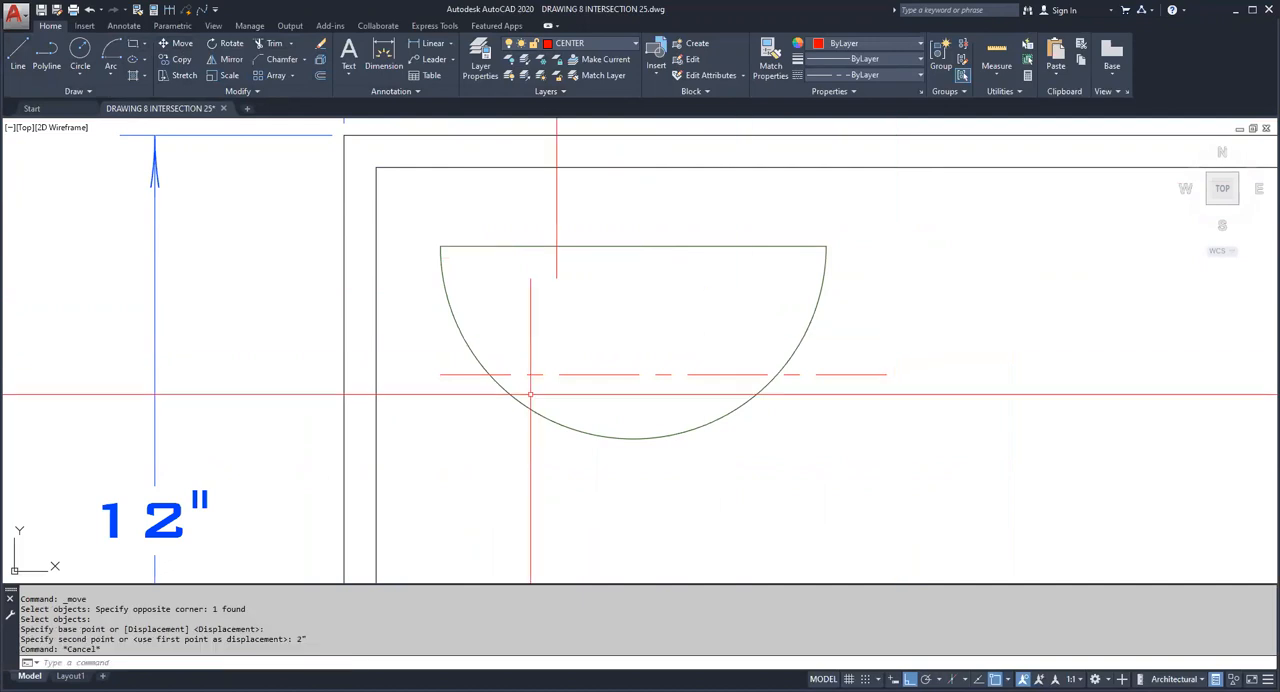
Step: Stretch both ends of the centre line farther outward beyond the semicircle
{"action": "left_click", "coordinate": [450, 390]}
{"action": "left_click", "coordinate": [436, 375]}
{"action": "left_click", "coordinate": [436, 375]}
{"action": "left_click", "coordinate": [402, 374]}
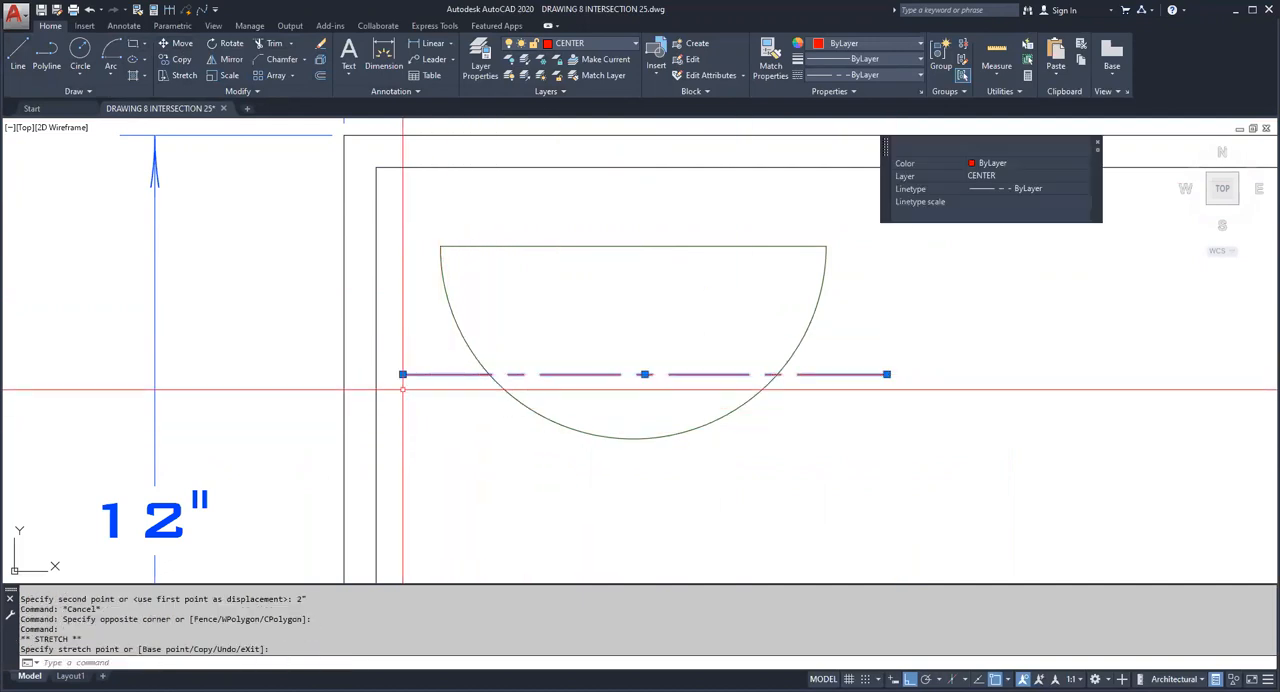
{"action": "left_click", "coordinate": [929, 374]}
{"action": "key", "text": "Escape"}
{"action": "key", "text": "Escape"}
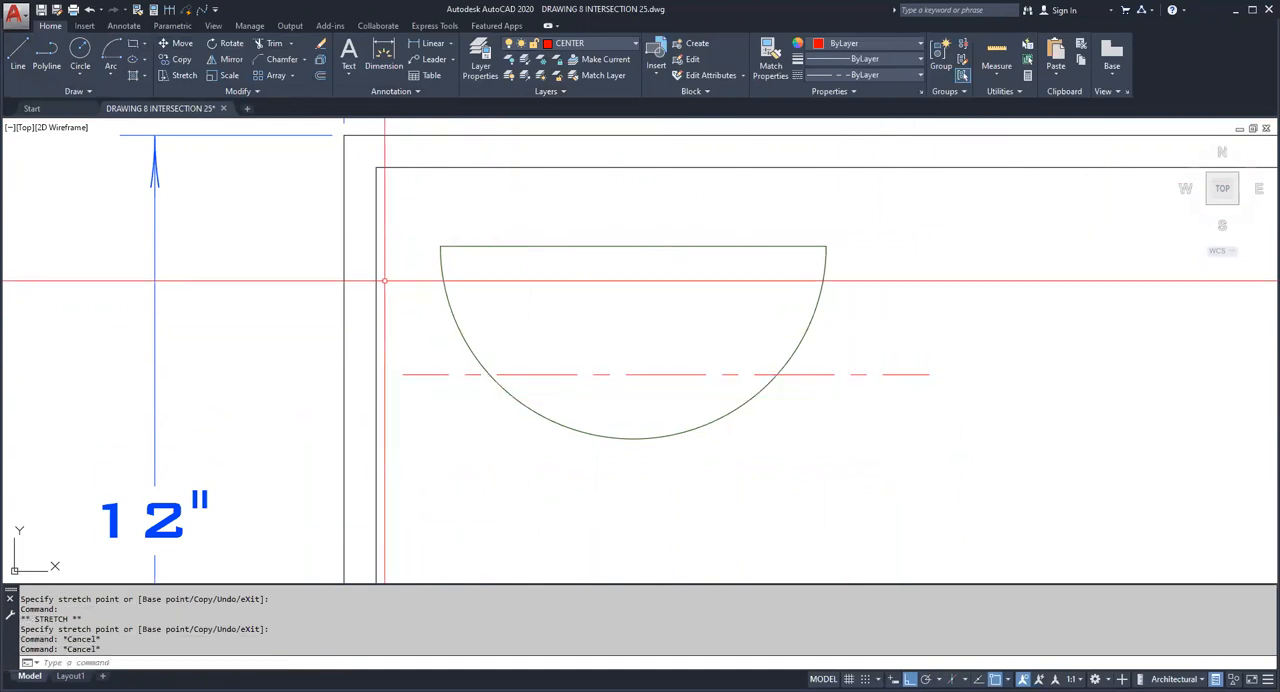
Step: Draw a 6.5" by 1.75" rectangle below the semicircle
{"action": "left_click", "coordinate": [133, 44]}
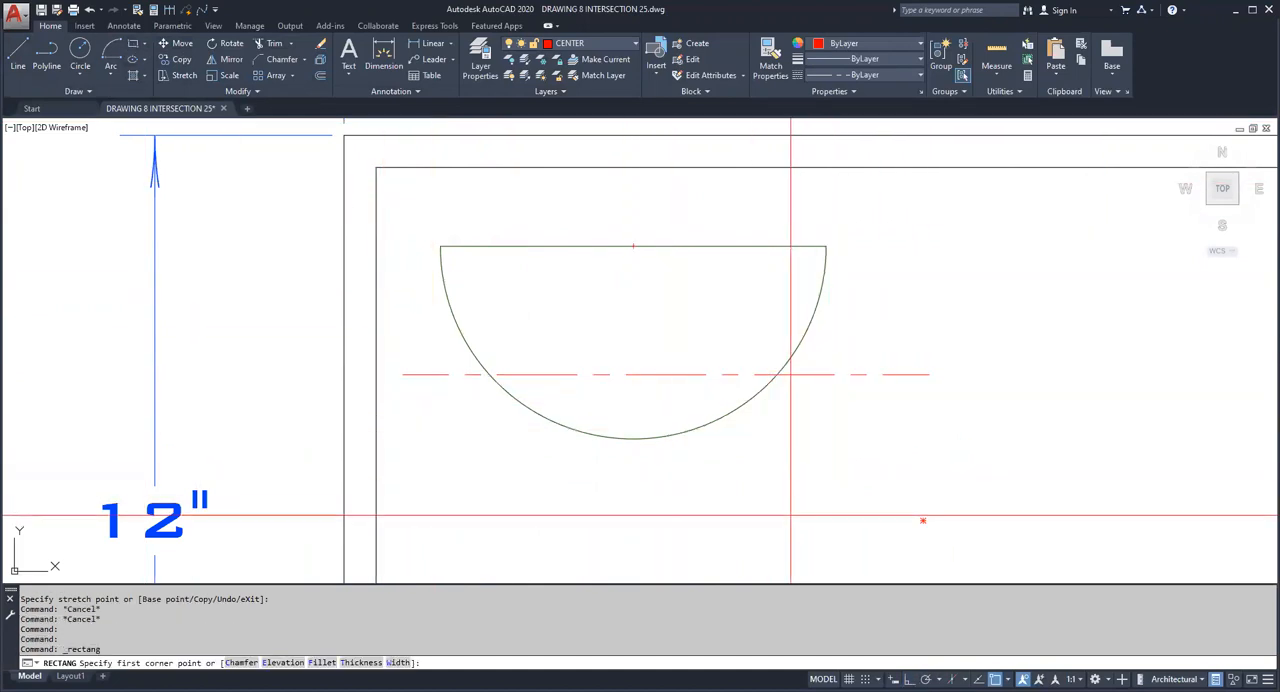
{"action": "left_click", "coordinate": [569, 522]}
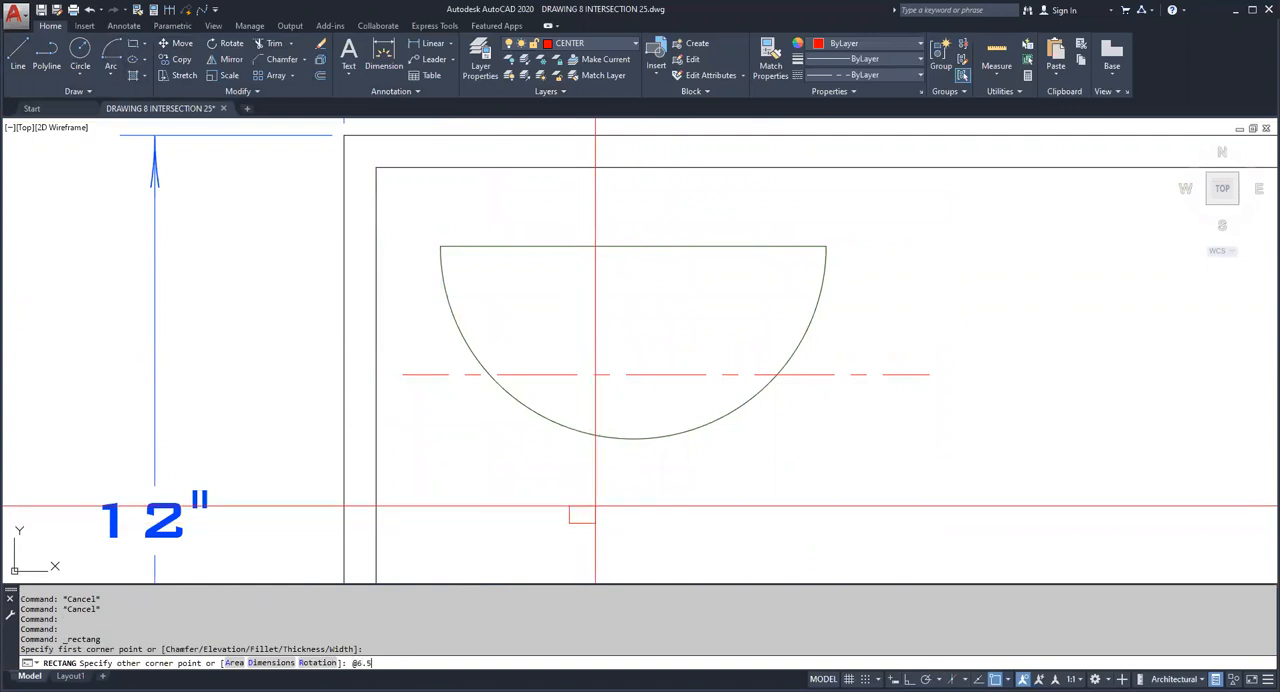
{"action": "type", "text": "@6.5,1.75"}
{"action": "key", "text": "Return"}
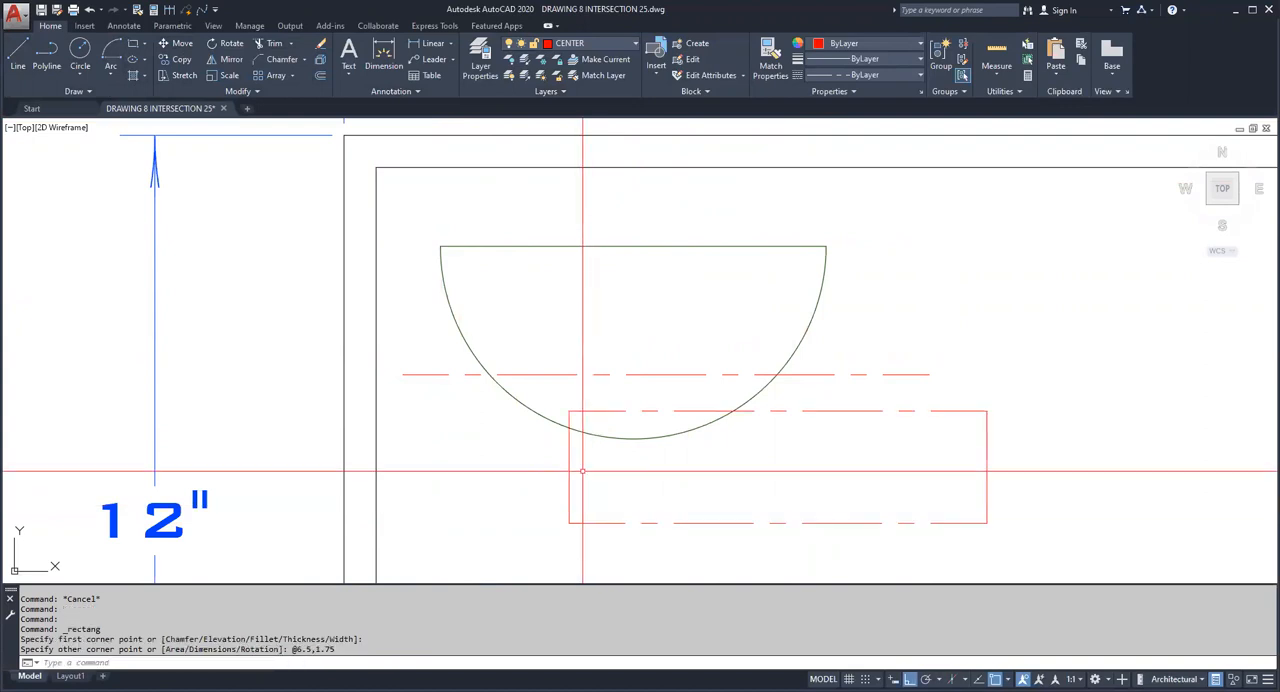
Step: Put the semicircle, its flat edge and the rectangle on layer 0
{"action": "left_click", "coordinate": [857, 314]}
{"action": "left_click", "coordinate": [549, 251]}
{"action": "left_click", "coordinate": [706, 506]}
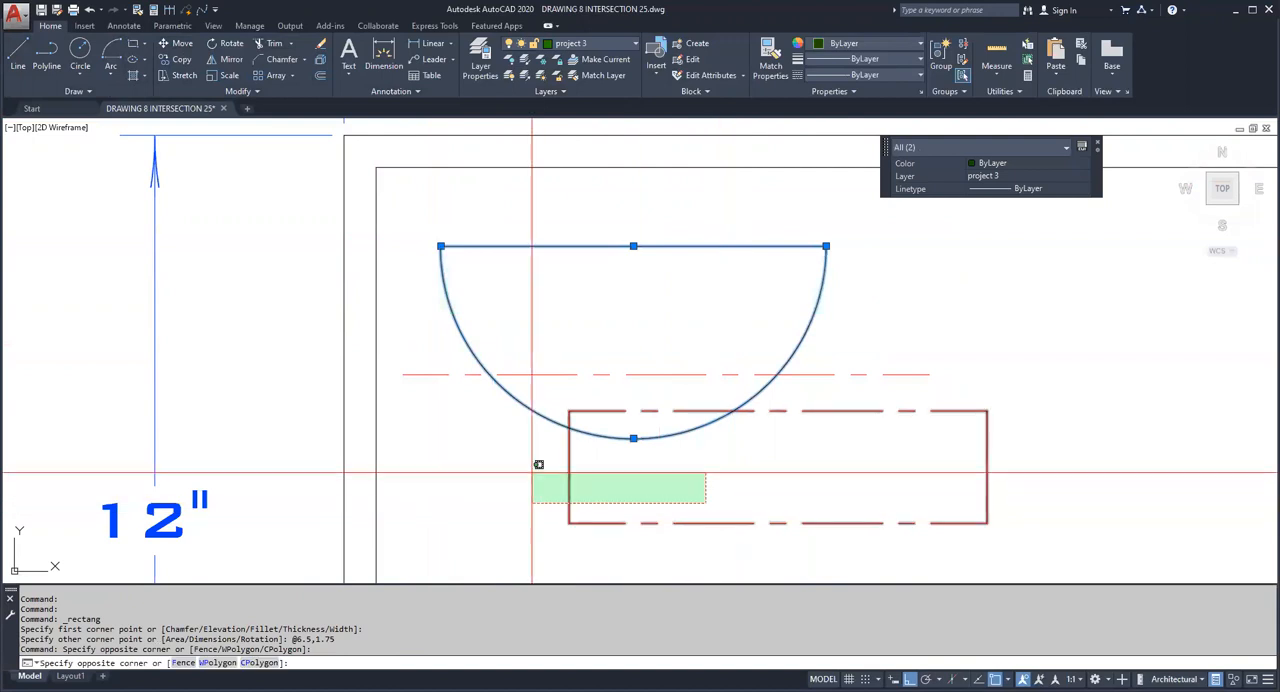
{"action": "left_click", "coordinate": [534, 463]}
{"action": "left_click", "coordinate": [608, 43]}
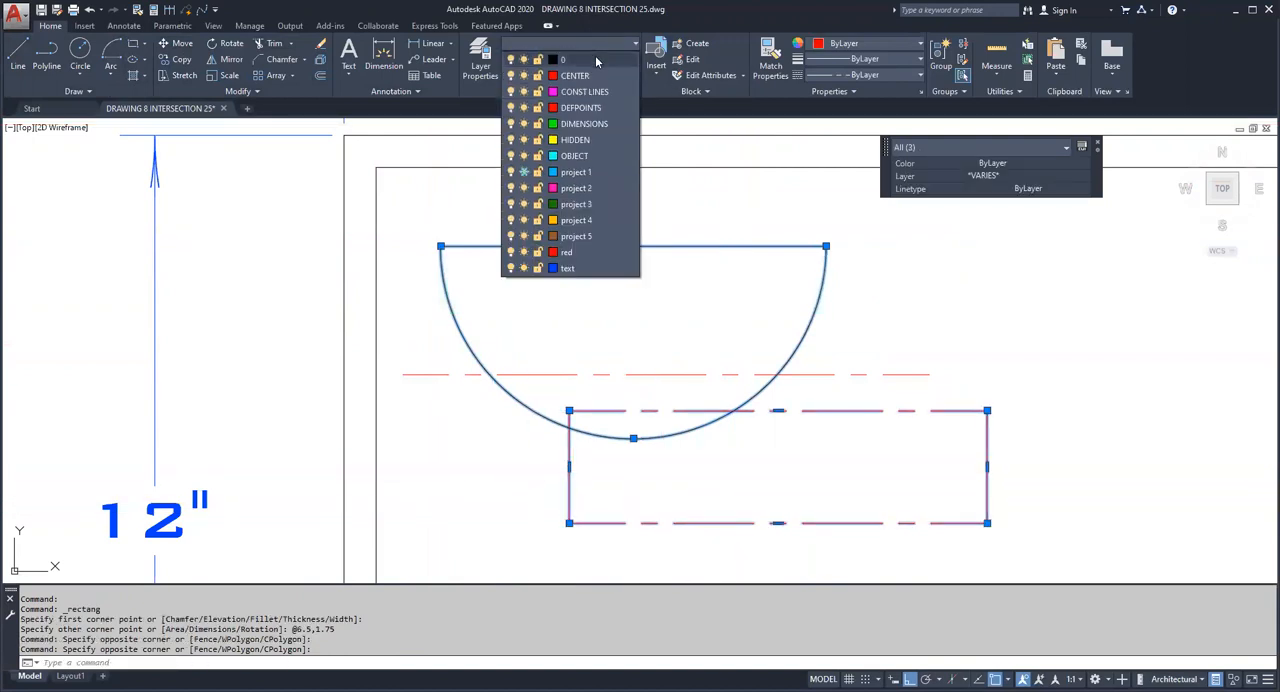
{"action": "left_click", "coordinate": [595, 57]}
{"action": "key", "text": "Escape"}
{"action": "key", "text": "Escape"}
Step: Move the rectangle by its right edge's midpoint onto the horizontal centre line
{"action": "left_click", "coordinate": [182, 43]}
{"action": "left_click", "coordinate": [1001, 446]}
{"action": "left_click", "coordinate": [951, 429]}
{"action": "key", "text": "Return"}
{"action": "left_click", "coordinate": [987, 467]}
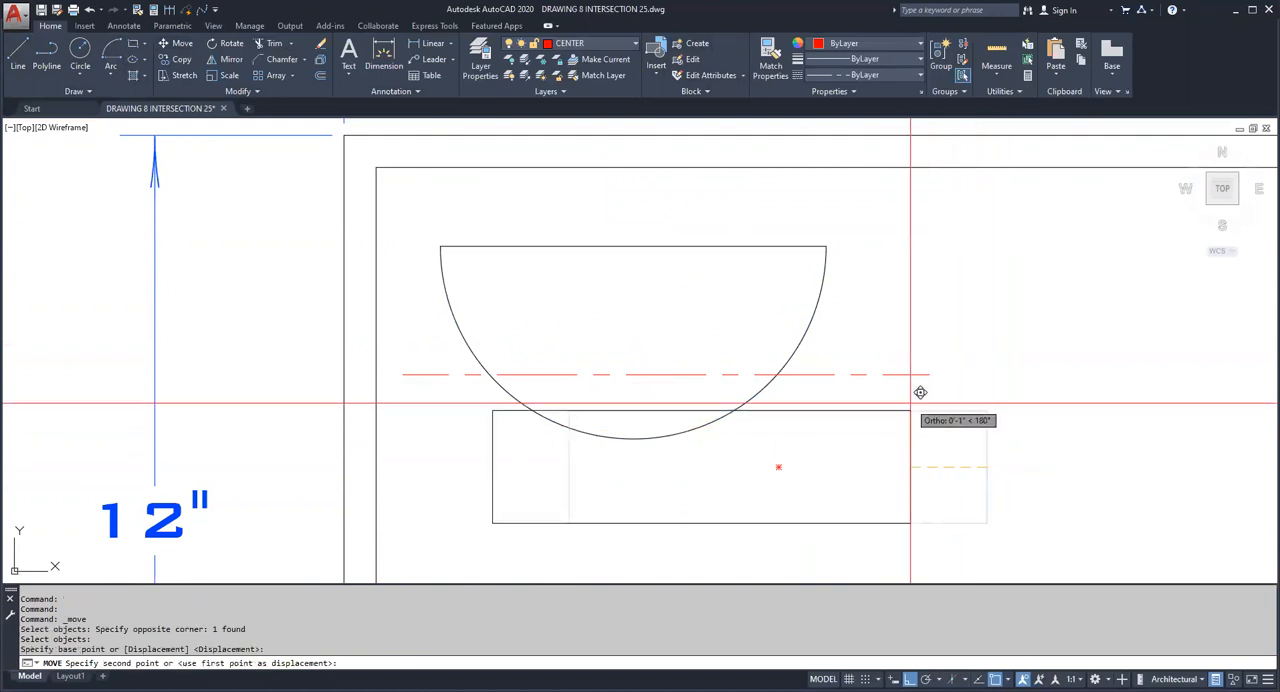
{"action": "left_click", "coordinate": [897, 375]}
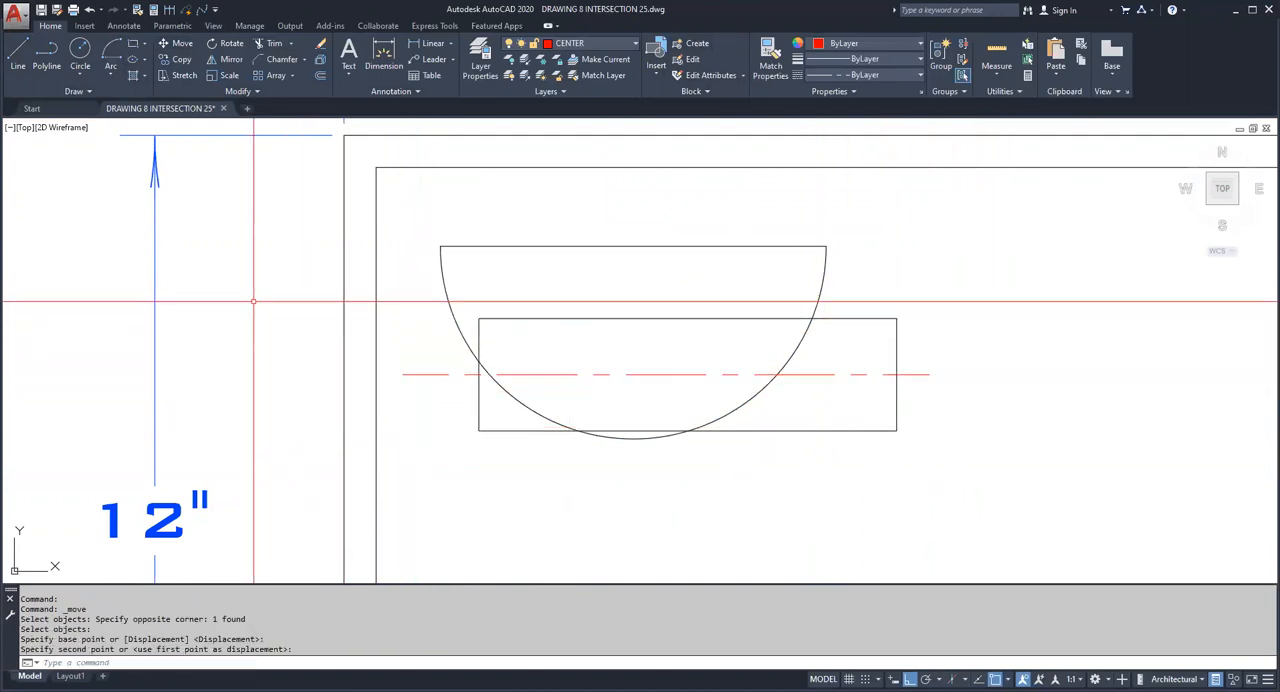
Step: Draw a vertical centre line from the flat edge's midpoint down past the bottom of the arc
{"action": "left_click", "coordinate": [22, 54]}
{"action": "left_click", "coordinate": [632, 246]}
{"action": "key", "text": "Escape"}
Step: Move the rectangle by its top edge's midpoint to centre it horizontally on the vertical centre line
{"action": "left_click", "coordinate": [176, 43]}
{"action": "left_click", "coordinate": [703, 323]}
{"action": "left_click", "coordinate": [719, 319]}
{"action": "key", "text": "Return"}
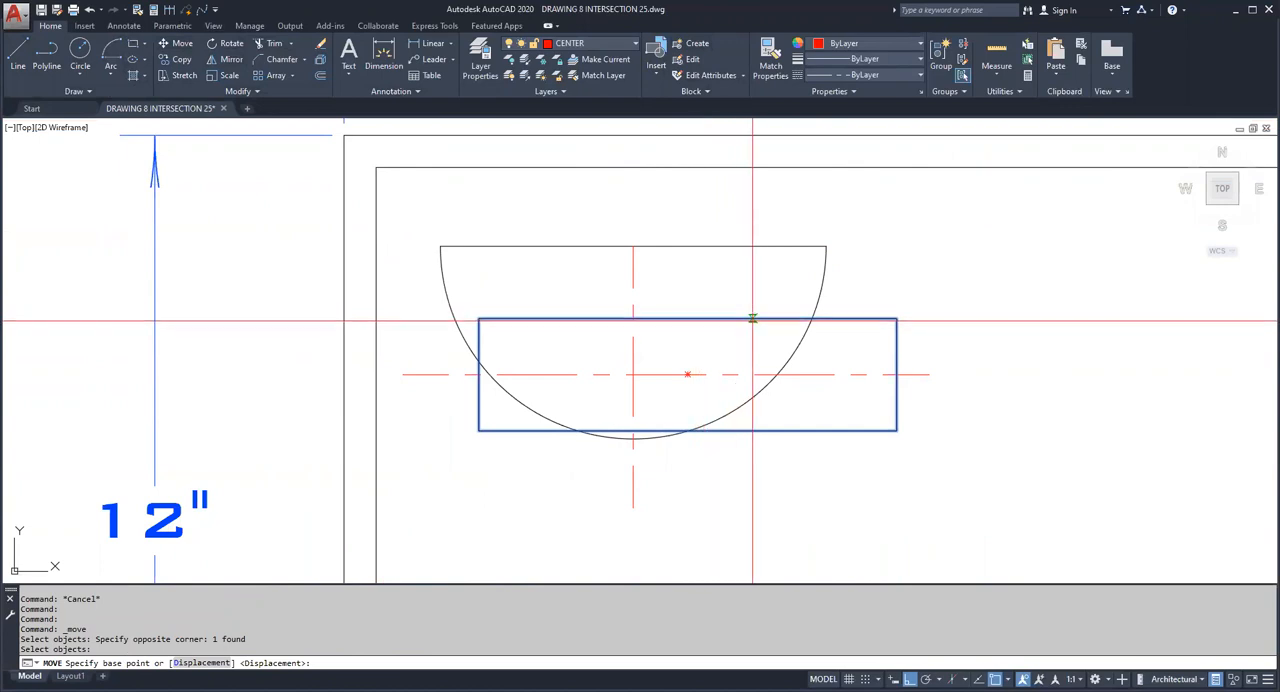
{"action": "left_click", "coordinate": [688, 318]}
{"action": "left_click", "coordinate": [632, 371]}
{"action": "key", "text": "Escape"}
{"action": "key", "text": "Escape"}
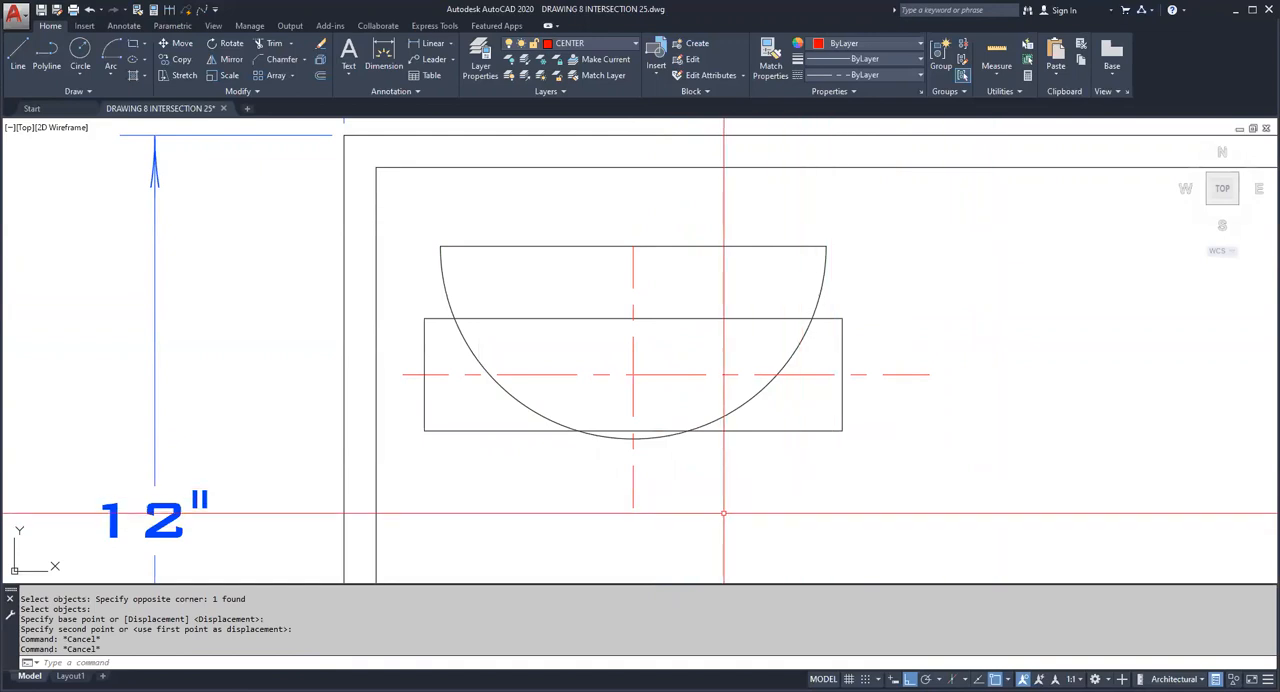
Step: Trim the rectangle's top and bottom edges inside the semicircle using the arc as the cutting edge
{"action": "left_click", "coordinate": [274, 43]}
{"action": "left_click", "coordinate": [452, 276]}
{"action": "left_click", "coordinate": [528, 330]}
{"action": "key", "text": "Return"}
{"action": "left_click", "coordinate": [621, 428]}
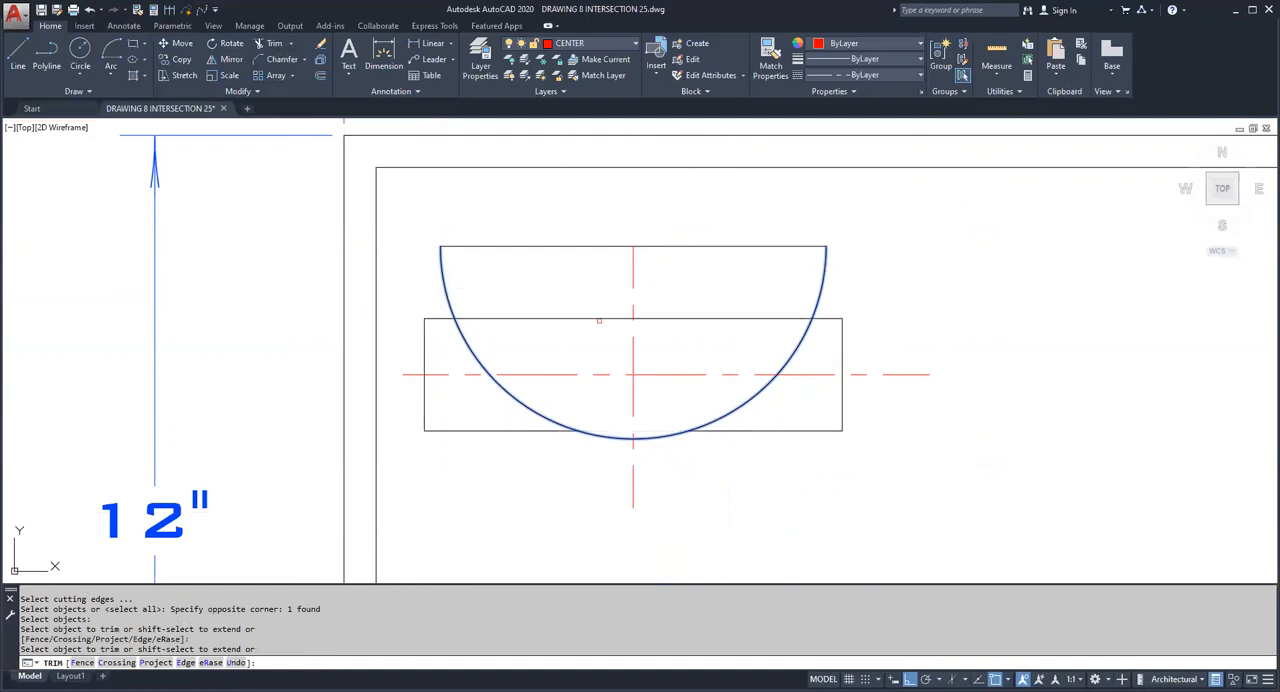
{"action": "left_click", "coordinate": [598, 317]}
{"action": "key", "text": "Escape"}
Step: Erase the vertical centre line
{"action": "left_click", "coordinate": [714, 508]}
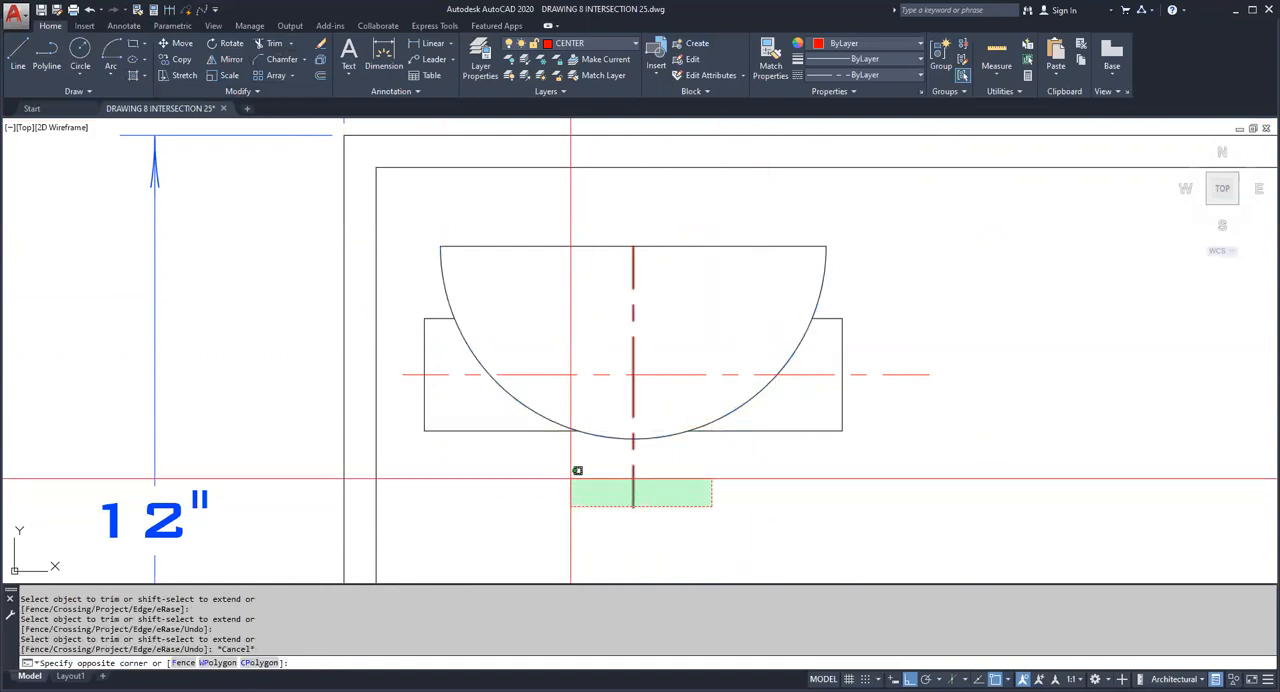
{"action": "left_click", "coordinate": [570, 478]}
{"action": "key", "text": "Delete"}
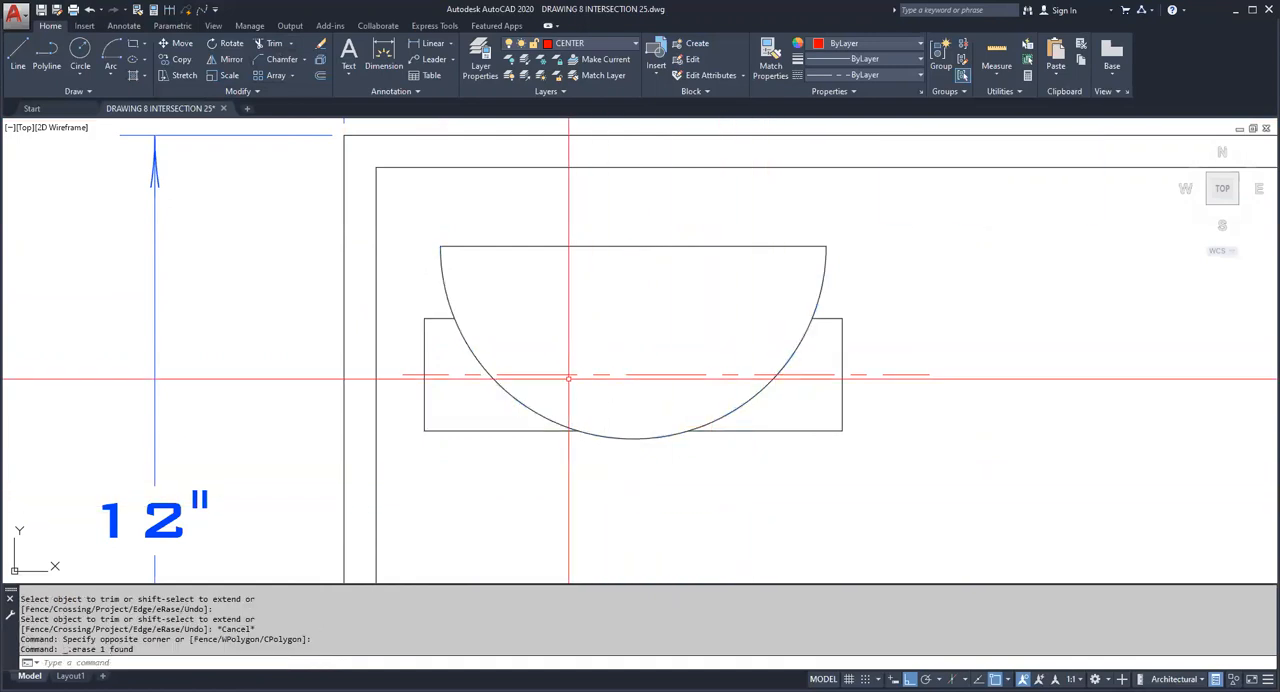
Step: Mirror the horizontal centre line about a vertical axis through the flat edge's midpoint, keeping the source
{"action": "left_click", "coordinate": [226, 59]}
{"action": "left_click", "coordinate": [893, 394]}
{"action": "left_click", "coordinate": [868, 340]}
{"action": "key", "text": "Return"}
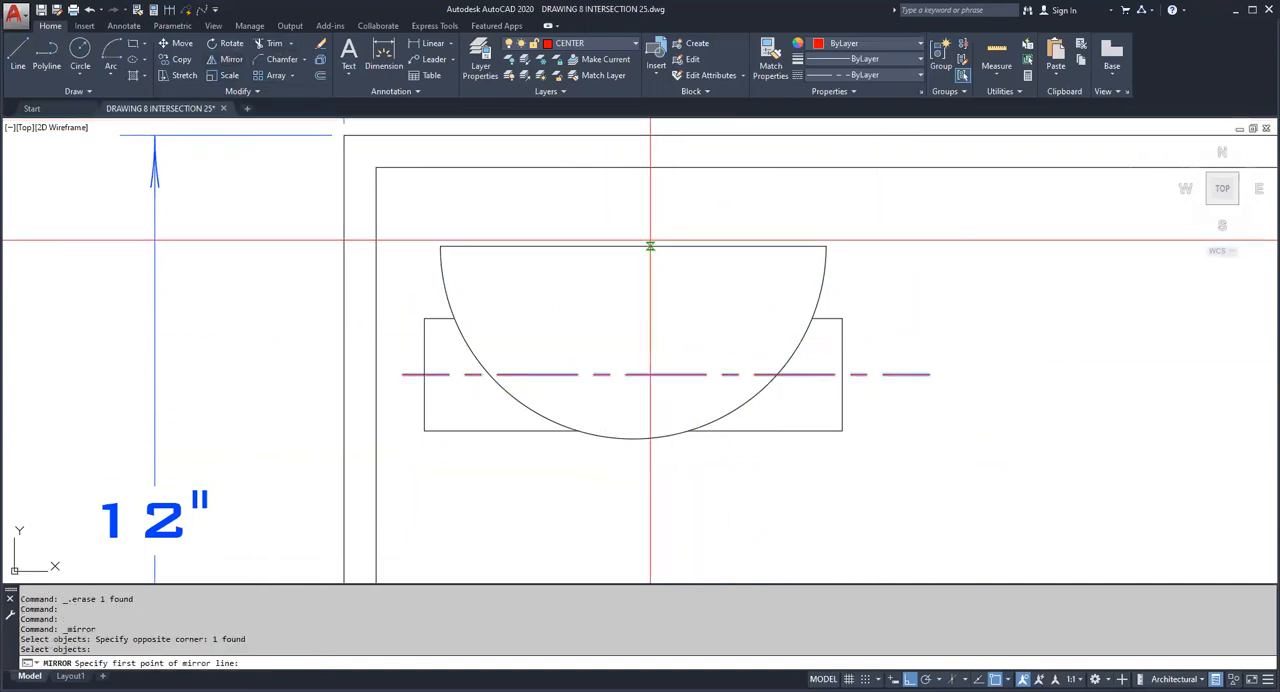
{"action": "left_click", "coordinate": [633, 246]}
{"action": "left_click", "coordinate": [647, 290]}
{"action": "right_click", "coordinate": [655, 301]}
{"action": "left_click", "coordinate": [710, 377]}
Step: Shorten the mirrored centre line by stretching its left end to the original centre line's left endpoint
{"action": "left_click", "coordinate": [389, 366]}
{"action": "left_click", "coordinate": [353, 386]}
{"action": "left_click", "coordinate": [337, 374]}
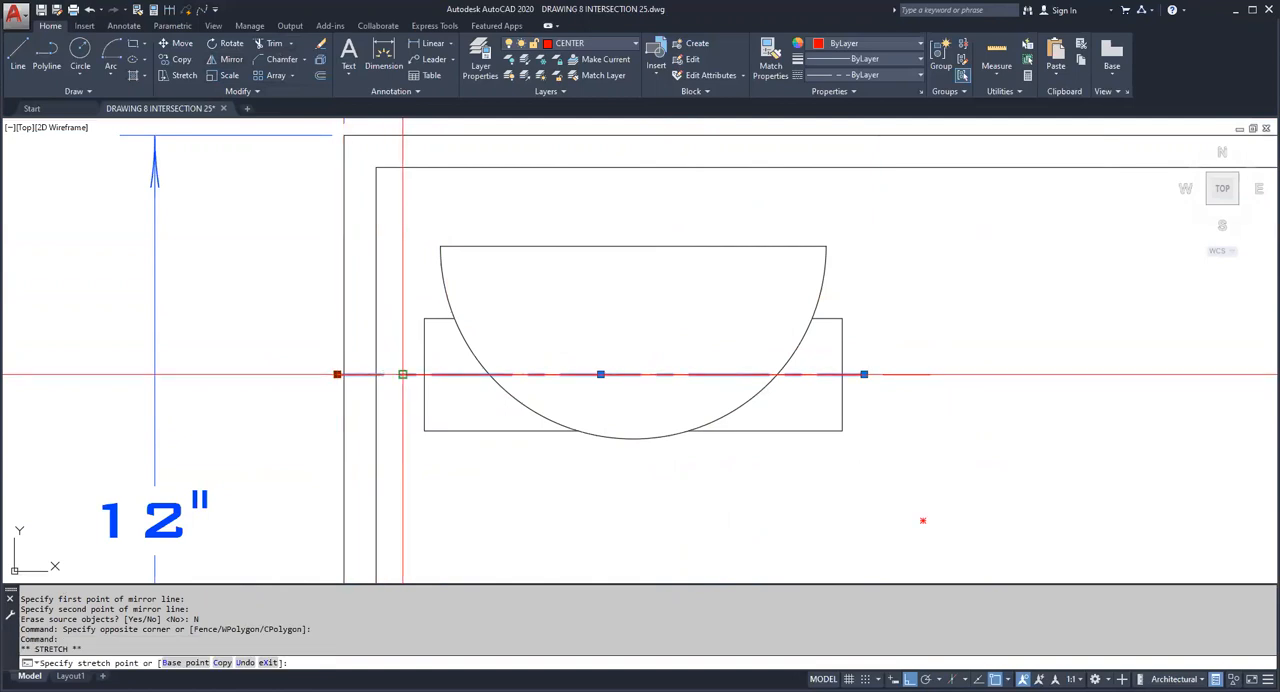
{"action": "left_click", "coordinate": [403, 374]}
{"action": "key", "text": "Escape"}
{"action": "key", "text": "Escape"}
Step: Erase the original, longer centre line that extends farther to the right
{"action": "left_click", "coordinate": [921, 408]}
{"action": "left_click", "coordinate": [906, 346]}
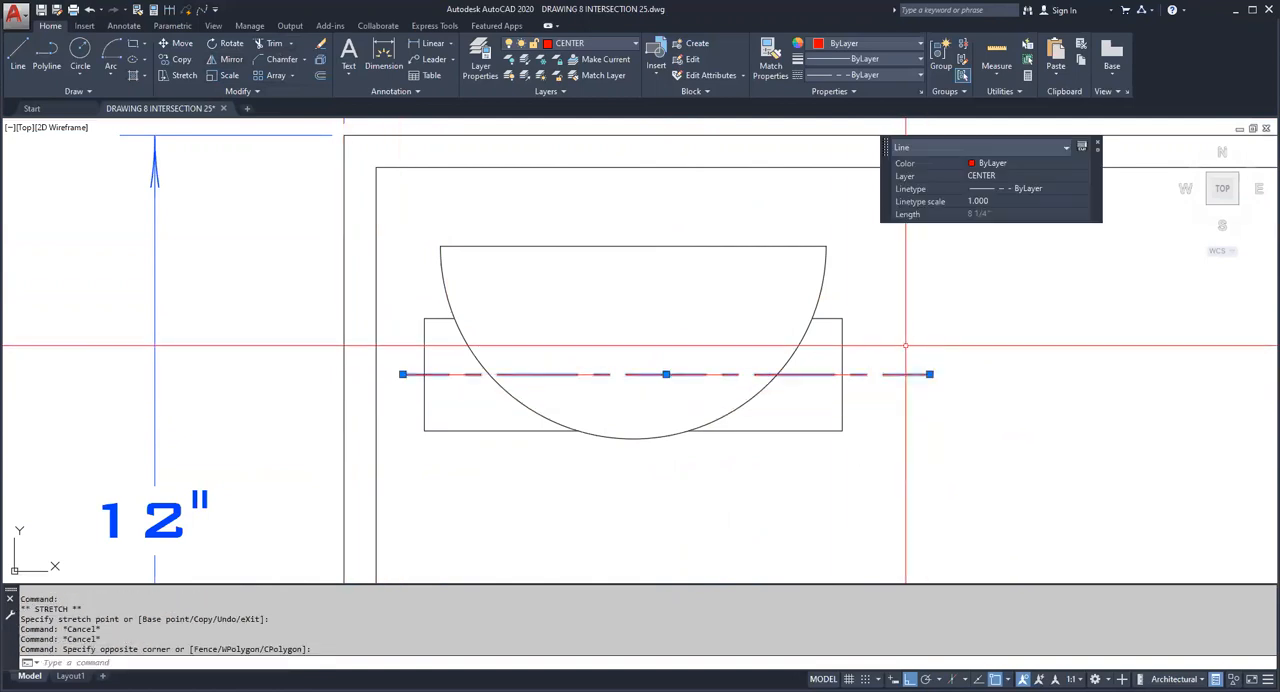
{"action": "key", "text": "Delete"}
Step: Thaw the project 1 layer
{"action": "scroll", "coordinate": [645, 270], "scroll_direction": "down", "scroll_amount": 4}
{"action": "scroll", "coordinate": [642, 272], "scroll_direction": "up", "scroll_amount": 2}
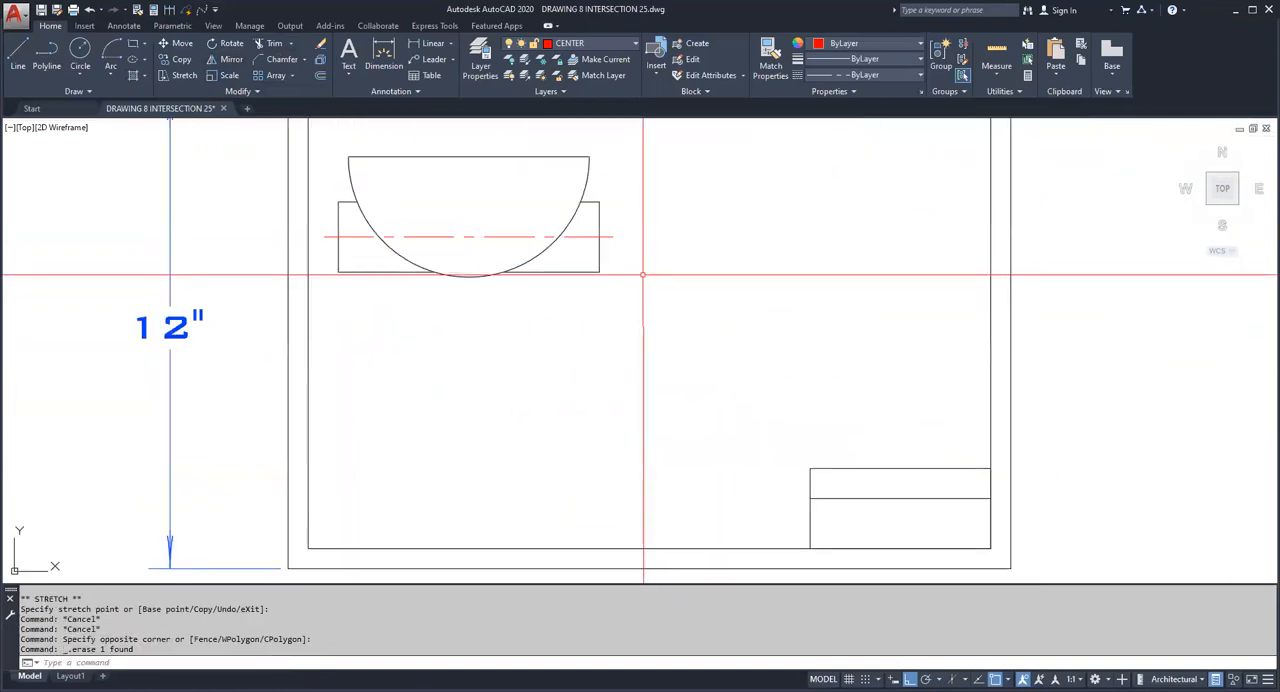
{"action": "left_click", "coordinate": [619, 46]}
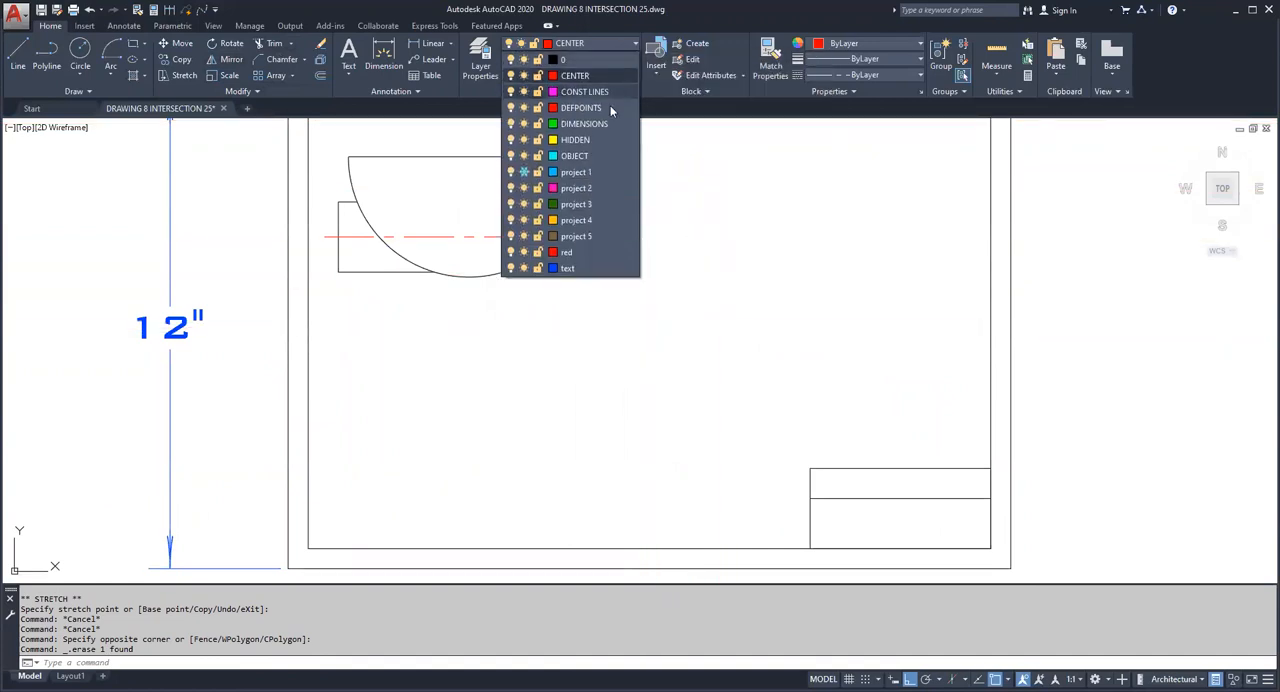
{"action": "left_click", "coordinate": [530, 173]}
Step: Erase all the old project 1 projection lines around the semicircular view and make project 1 the current layer
{"action": "left_click", "coordinate": [840, 408]}
{"action": "left_click", "coordinate": [657, 166]}
{"action": "left_click", "coordinate": [720, 455]}
{"action": "left_click", "coordinate": [350, 330]}
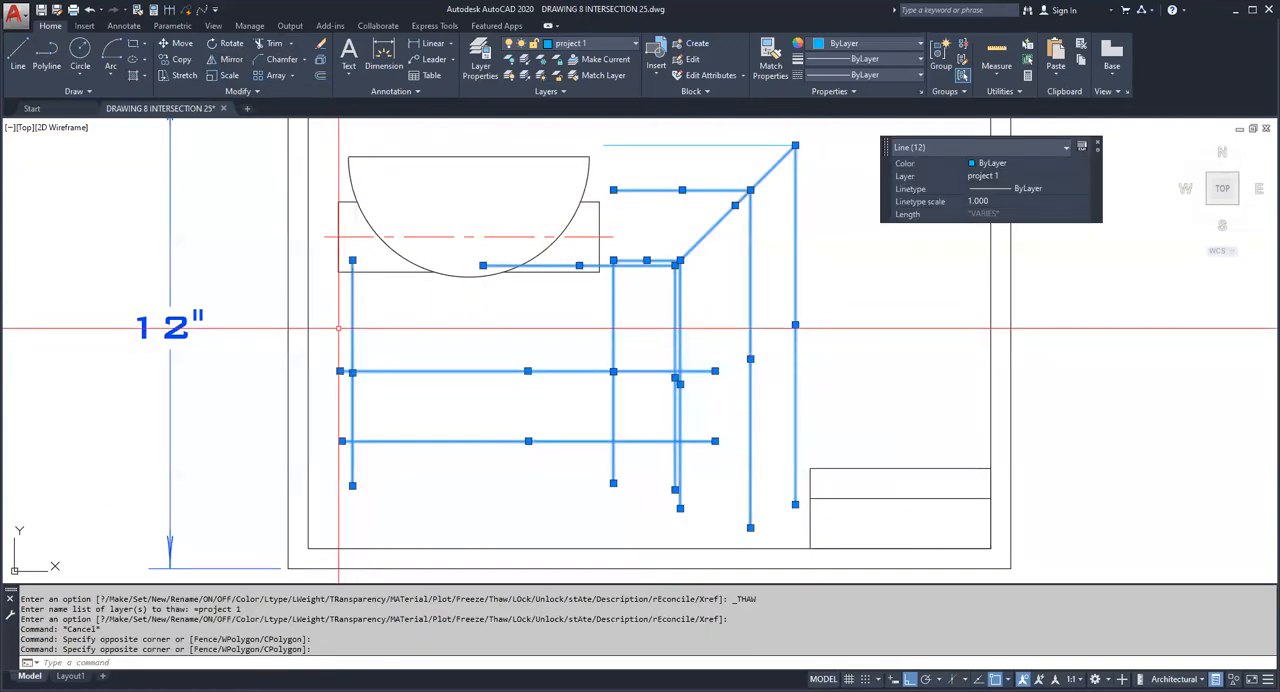
{"action": "key", "text": "Delete"}
{"action": "left_click", "coordinate": [670, 120]}
{"action": "left_click", "coordinate": [640, 169]}
{"action": "key", "text": "Delete"}
{"action": "left_click", "coordinate": [600, 43]}
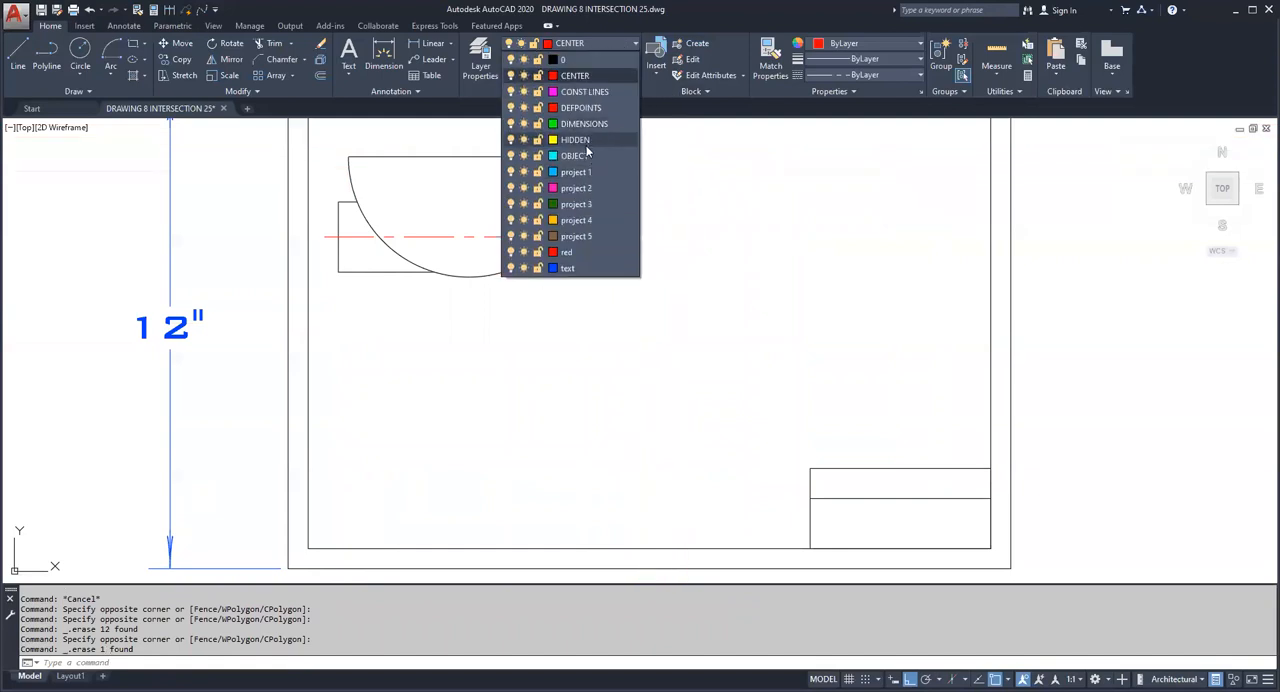
{"action": "left_click", "coordinate": [583, 174]}
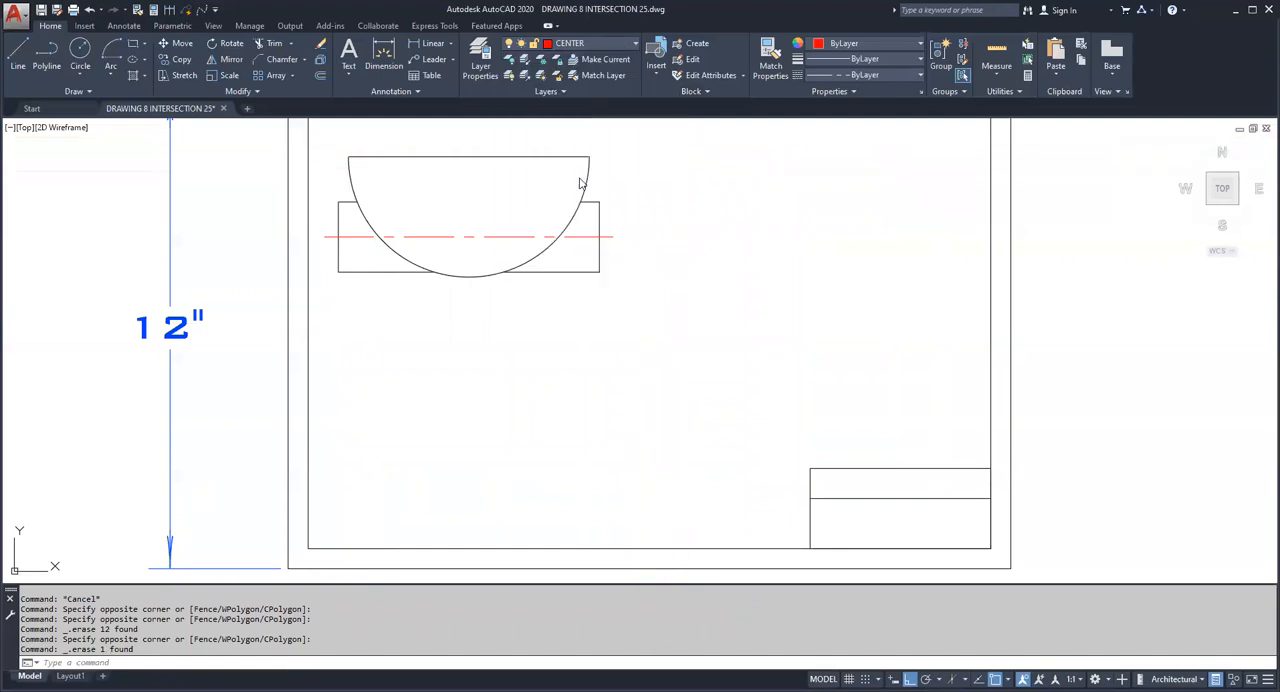
{"action": "left_click", "coordinate": [18, 55]}
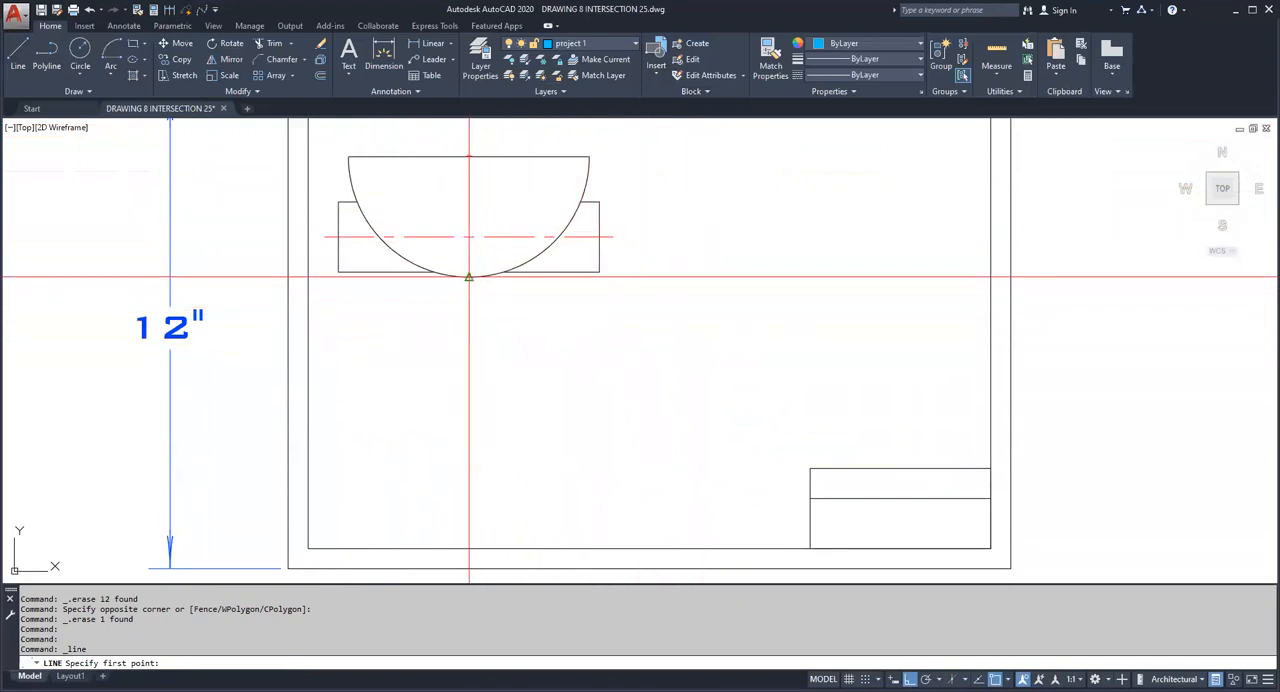
{"action": "left_click", "coordinate": [469, 276]}
{"action": "key", "text": "Escape"}
{"action": "key", "text": "Escape"}
Step: Draw a horizontal projection line rightward about 4 inches from the semicircle's lowest point, continuing vertically down toward the sheet's lower border
{"action": "key", "text": "Return"}
{"action": "left_click", "coordinate": [469, 276]}
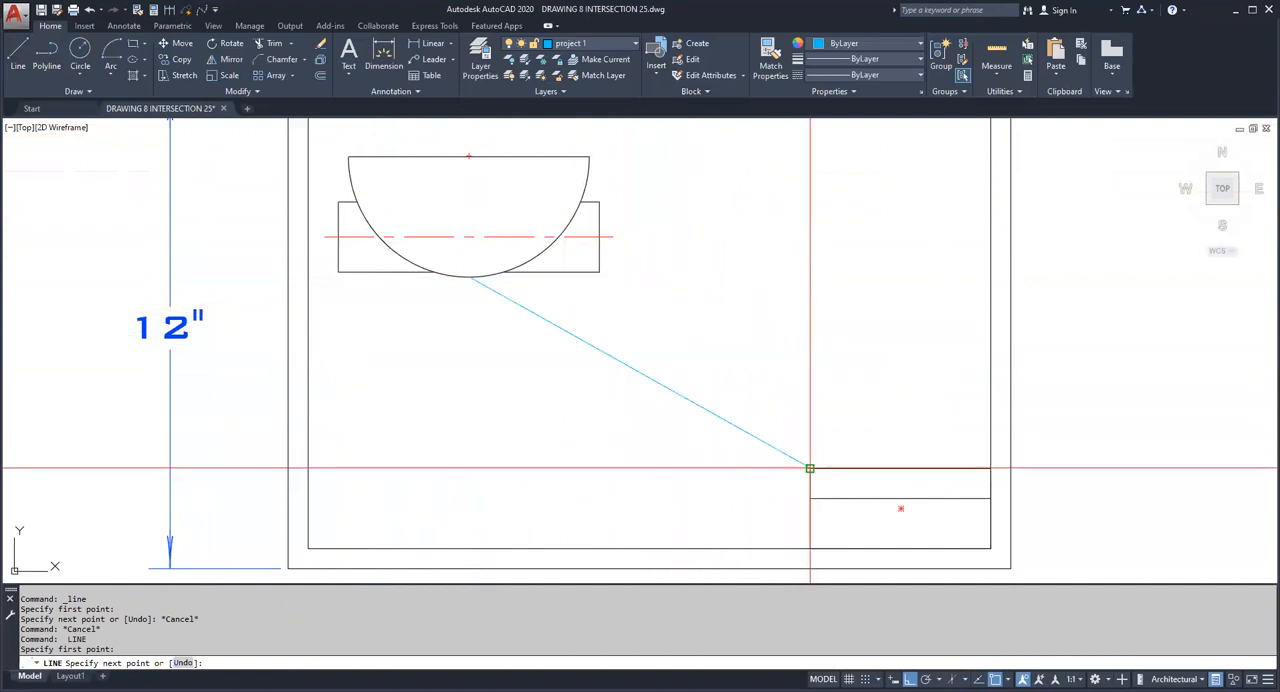
{"action": "left_click", "coordinate": [642, 286]}
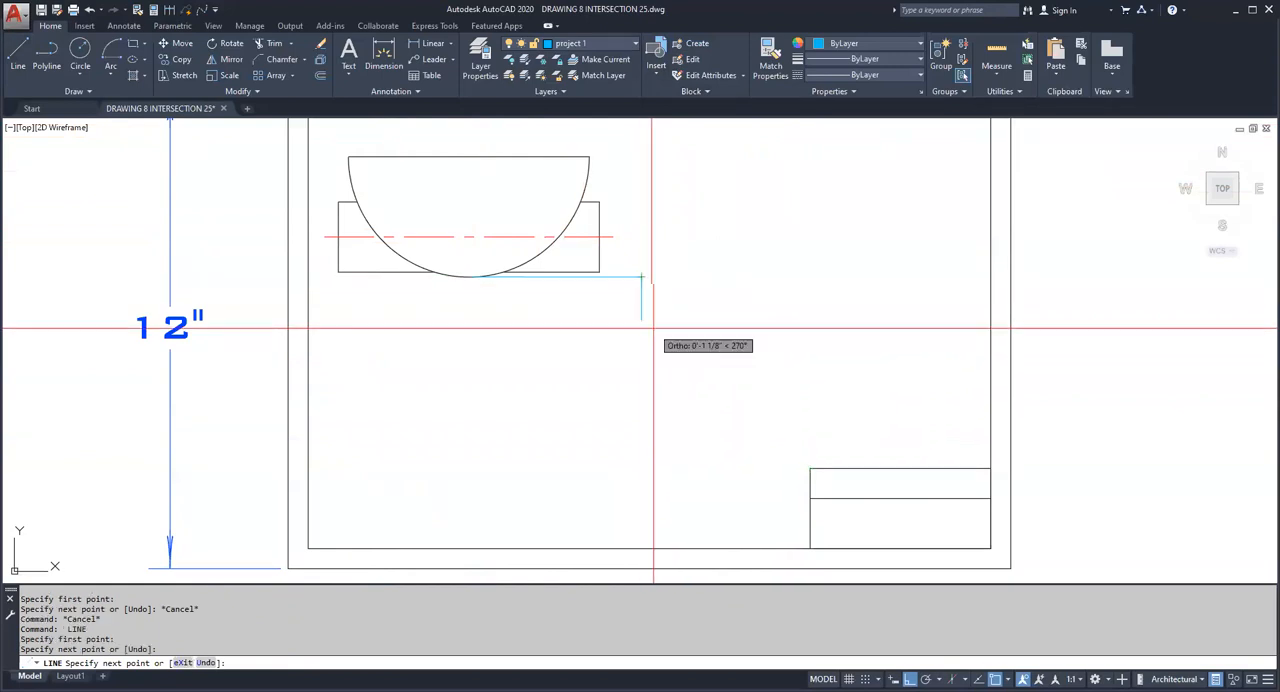
{"action": "left_click", "coordinate": [681, 522]}
{"action": "key", "text": "Escape"}
Step: Draw a horizontal line rightward from the corner where the two projection lines meet
{"action": "mouse_move", "coordinate": [681, 380]}
{"action": "middle_mouse_down"}
{"action": "mouse_move", "coordinate": [666, 426]}
{"action": "mouse_move", "coordinate": [638, 421]}
{"action": "middle_mouse_up"}
{"action": "key", "text": "space"}
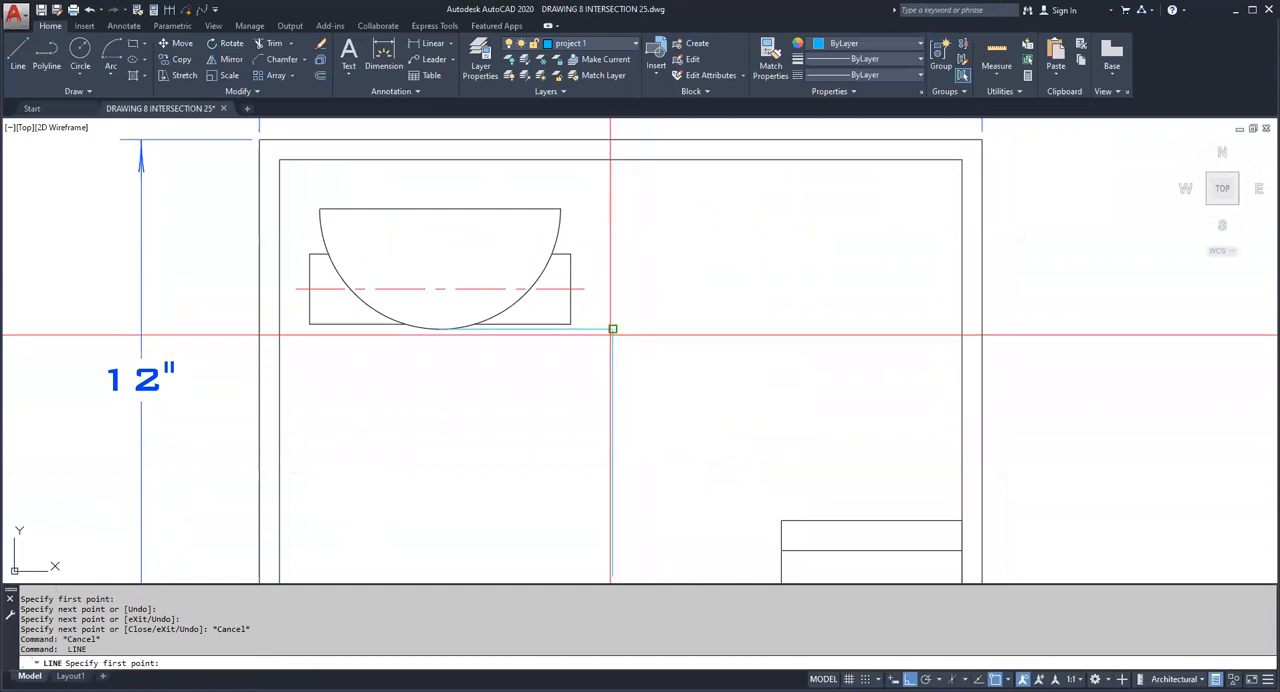
{"action": "left_click", "coordinate": [612, 328]}
{"action": "left_click", "coordinate": [846, 390]}
{"action": "key", "text": "Escape"}
{"action": "key", "text": "Escape"}
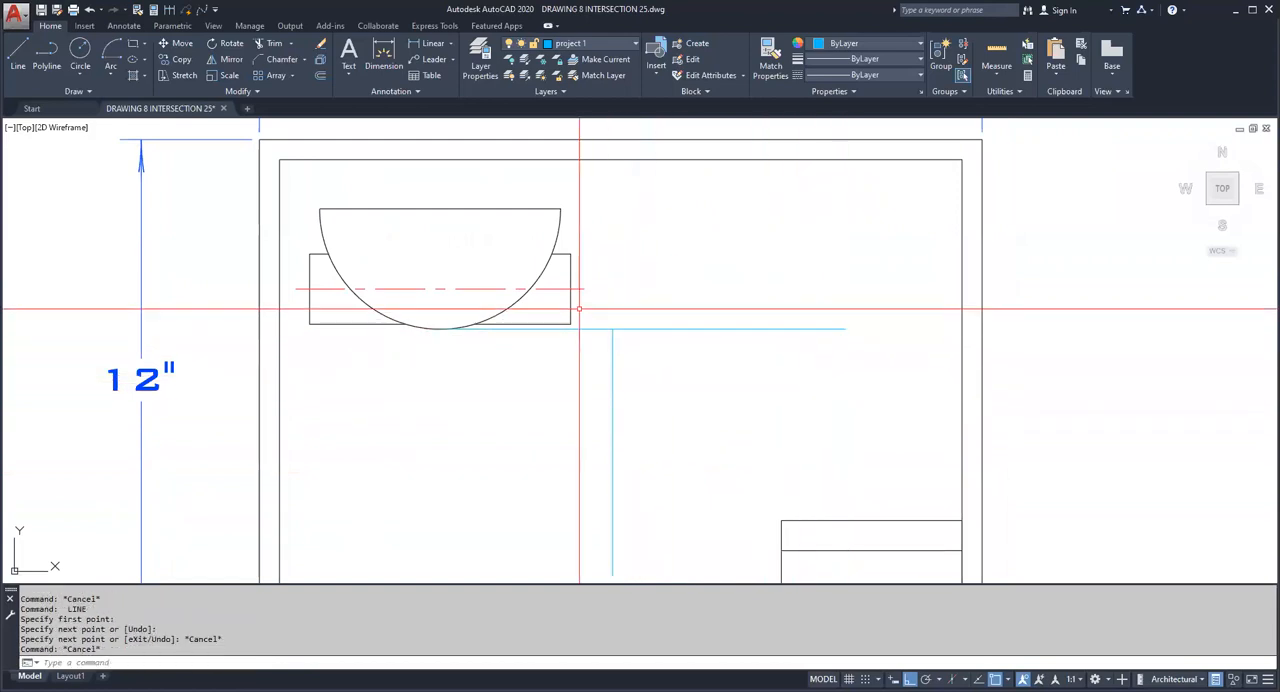
Step: Rotate the new horizontal line 45° about the projection corner to form the miter line
{"action": "left_click", "coordinate": [231, 47]}
{"action": "left_click", "coordinate": [690, 366]}
{"action": "left_click", "coordinate": [640, 274]}
{"action": "key", "text": "space"}
{"action": "left_click", "coordinate": [613, 328]}
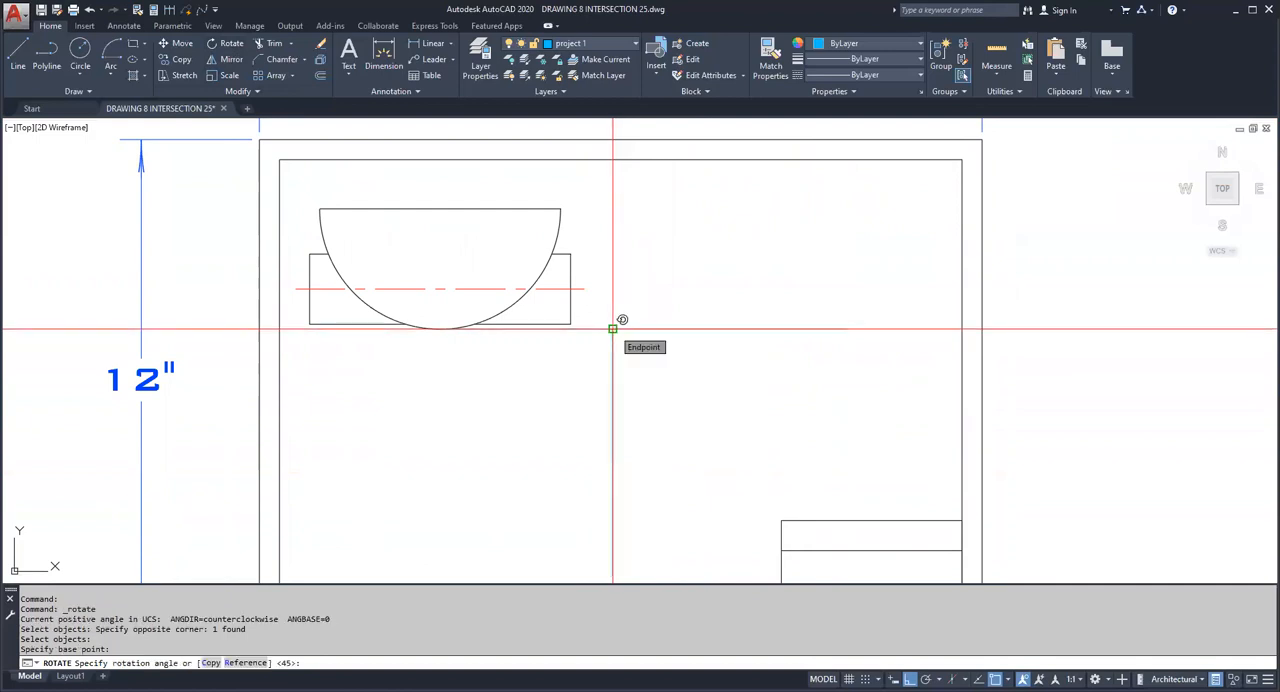
{"action": "key", "text": "Return"}
Step: Project the flat edge's right endpoint horizontally past the miter line and drop a vertical line about 9 inches from their crossing
{"action": "scroll", "coordinate": [614, 328], "scroll_direction": "down", "scroll_amount": 2}
{"action": "scroll", "coordinate": [650, 330], "scroll_direction": "up", "scroll_amount": 2}
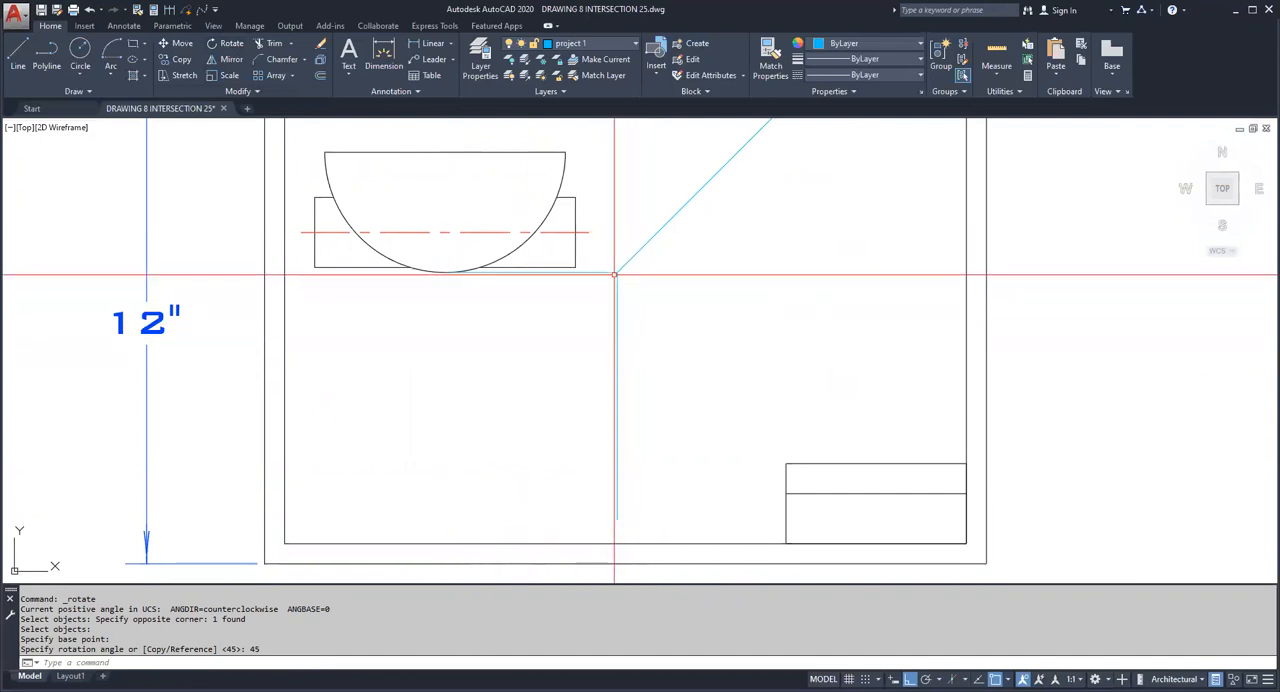
{"action": "middle_click_drag", "start_coordinate": [570, 389], "coordinate": [561, 447]}
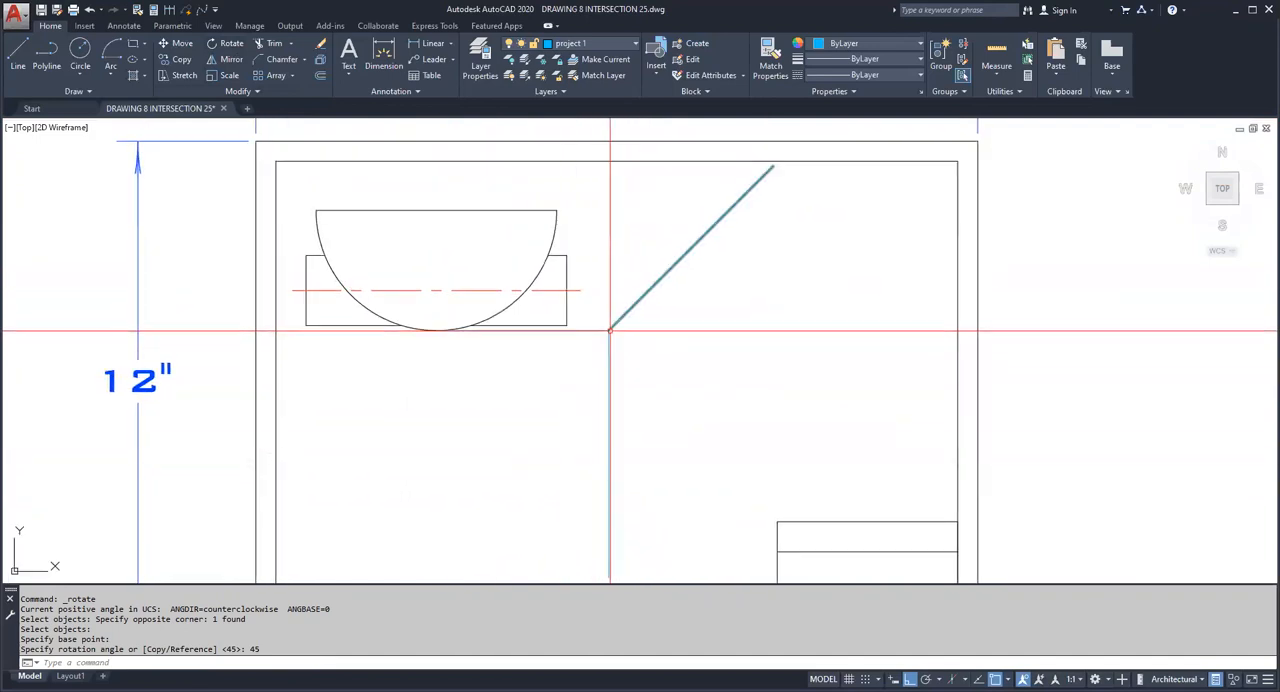
{"action": "middle_click_drag", "start_coordinate": [512, 355], "coordinate": [514, 300]}
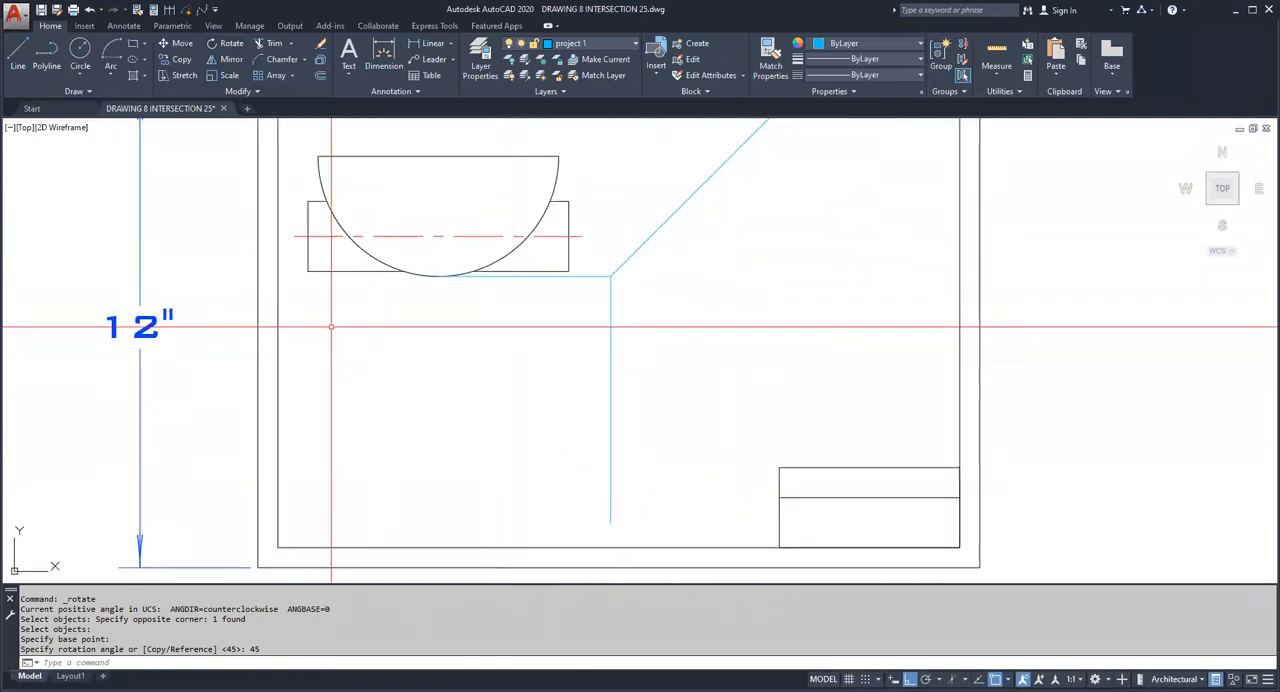
{"action": "left_click", "coordinate": [18, 52]}
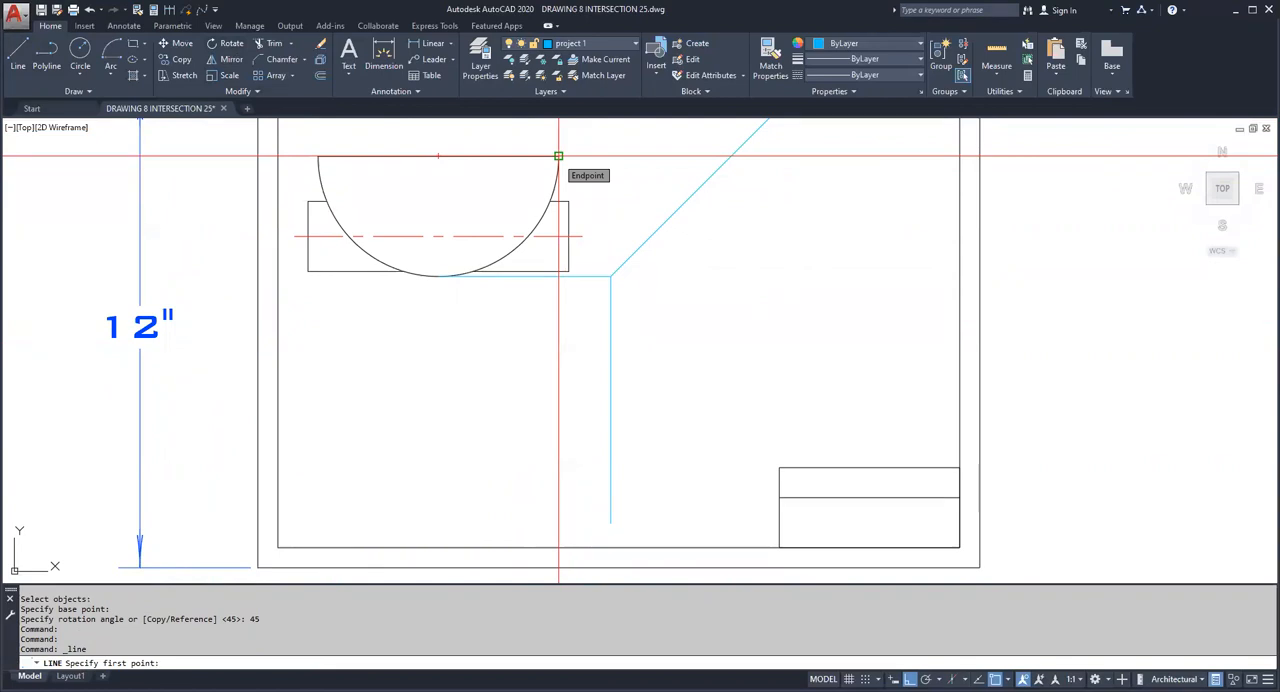
{"action": "left_click", "coordinate": [558, 156]}
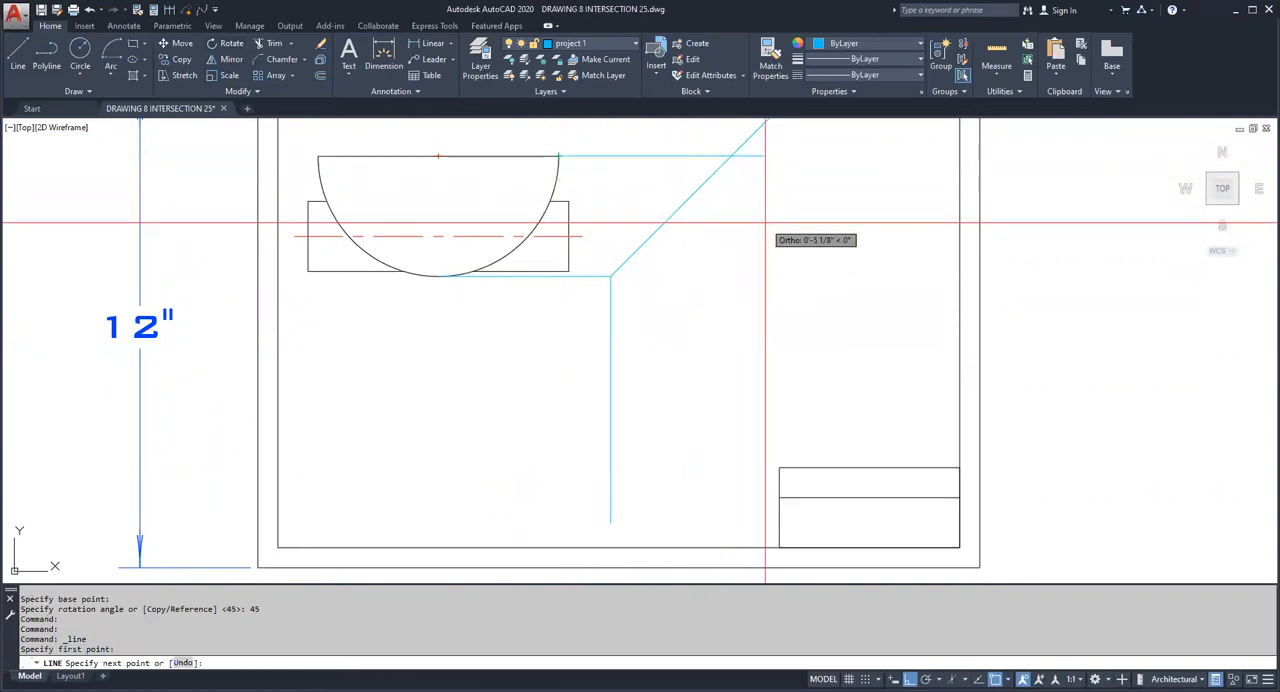
{"action": "key", "text": "Return"}
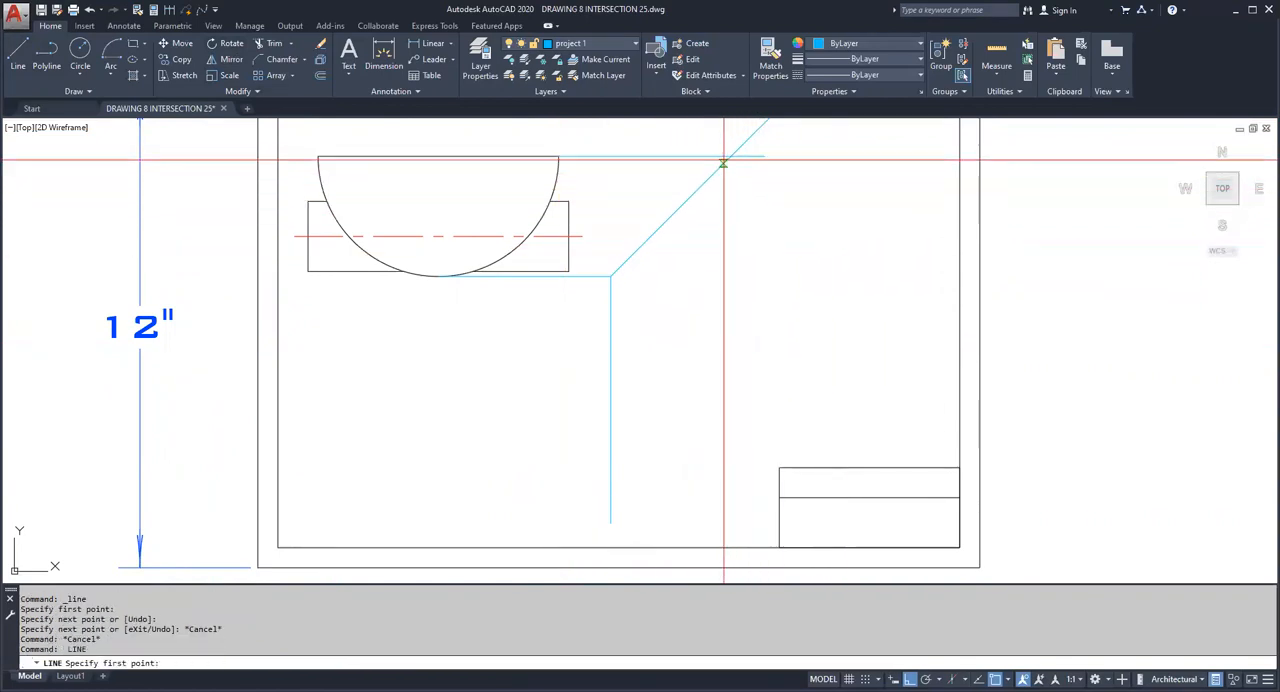
{"action": "left_click", "coordinate": [731, 156]}
{"action": "left_click", "coordinate": [748, 515]}
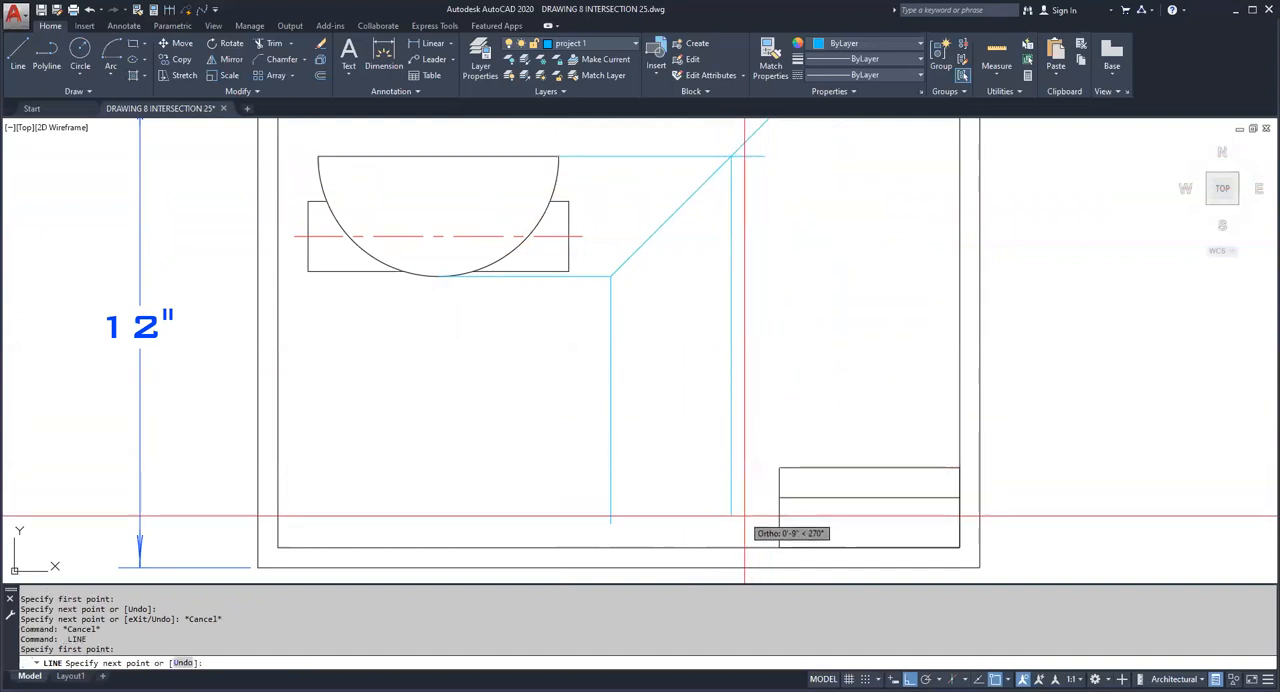
{"action": "key", "text": "Escape"}
Step: Trim the overhang of the uppermost horizontal projection line beyond the new vertical line
{"action": "left_click", "coordinate": [270, 45]}
{"action": "left_click", "coordinate": [814, 243]}
{"action": "left_click", "coordinate": [723, 206]}
{"action": "key", "text": "Return"}
{"action": "key", "text": "Escape"}
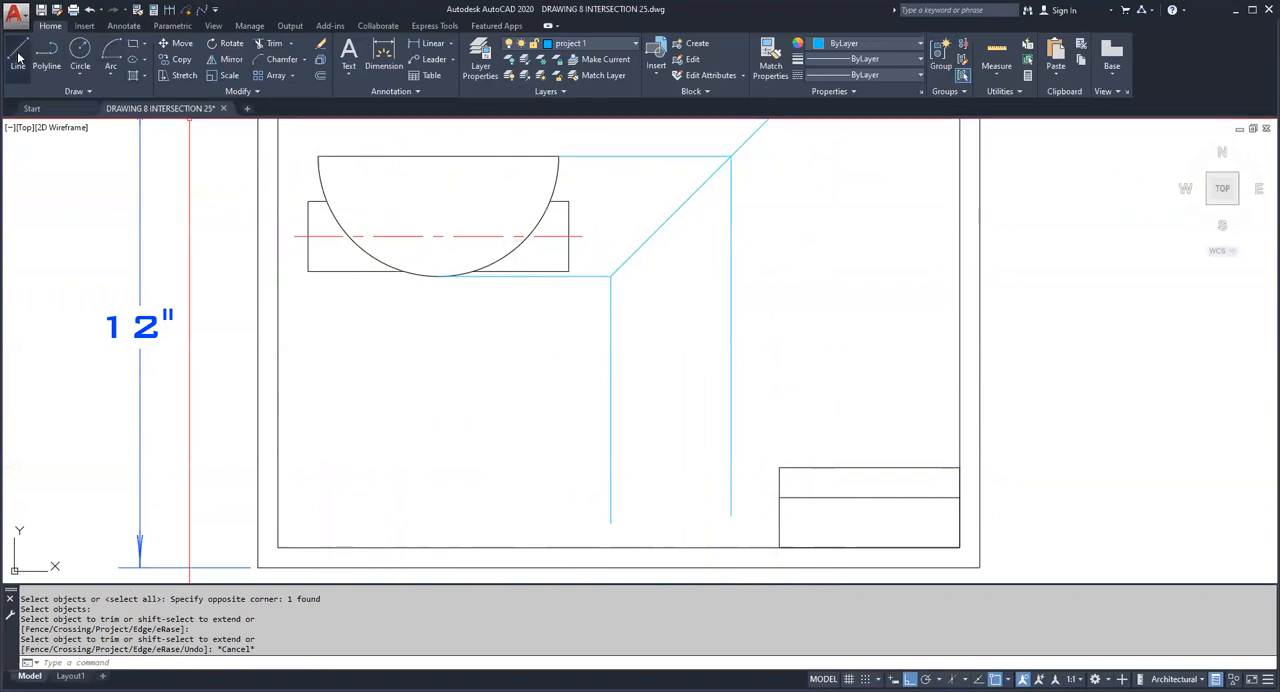
Step: Draw horizontal projection lines from the rectangle's lower-right and upper-right corners past the miter line
{"action": "left_click", "coordinate": [18, 55]}
{"action": "left_click", "coordinate": [611, 273]}
{"action": "left_click", "coordinate": [658, 273]}
{"action": "key", "text": "Escape"}
{"action": "key", "text": "Return"}
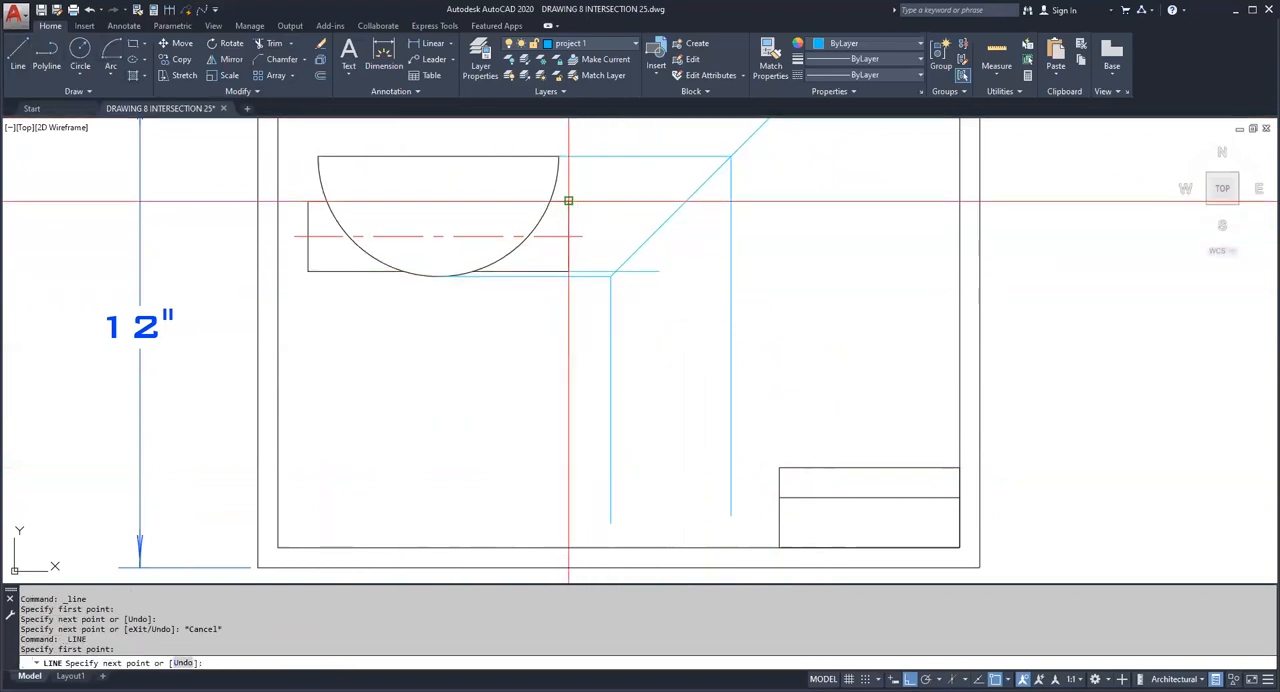
{"action": "left_click", "coordinate": [710, 250]}
{"action": "key", "text": "Escape"}
Step: Trim both rectangle corner projection lines where they extend beyond the miter line
{"action": "left_click", "coordinate": [684, 257]}
{"action": "left_click", "coordinate": [648, 232]}
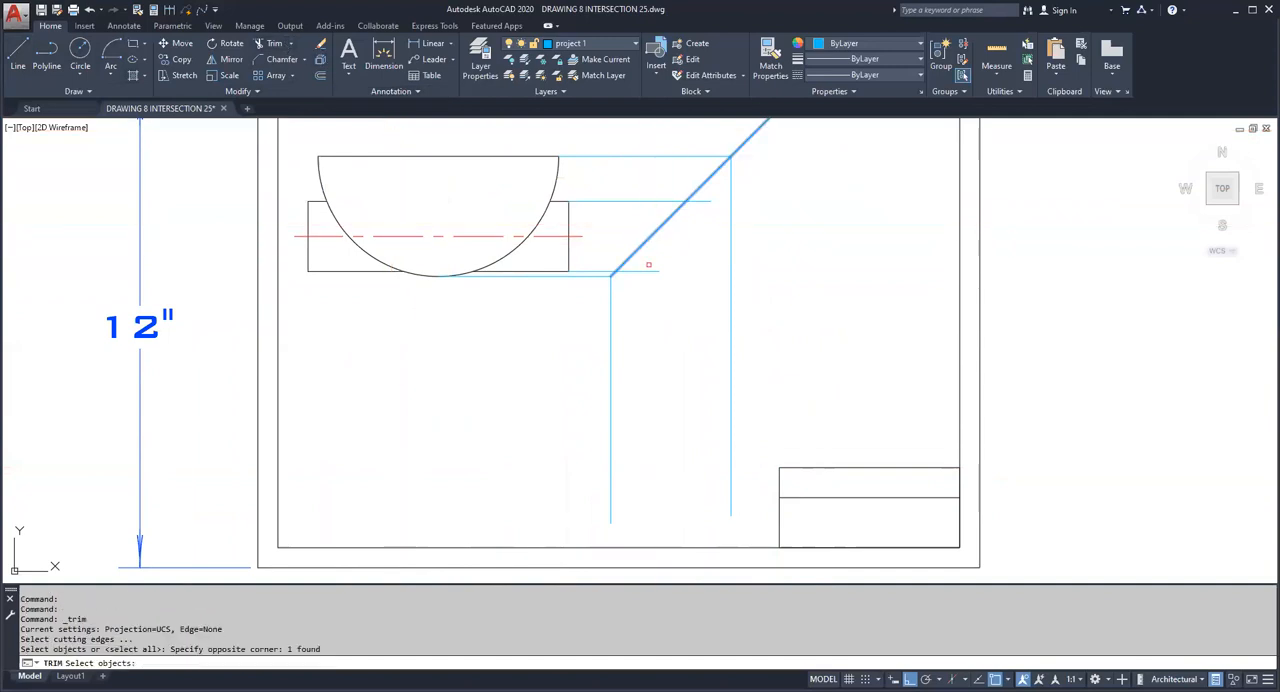
{"action": "key", "text": "Return"}
{"action": "left_click", "coordinate": [651, 279]}
{"action": "left_click", "coordinate": [646, 263]}
{"action": "left_click", "coordinate": [705, 201]}
{"action": "key", "text": "Escape"}
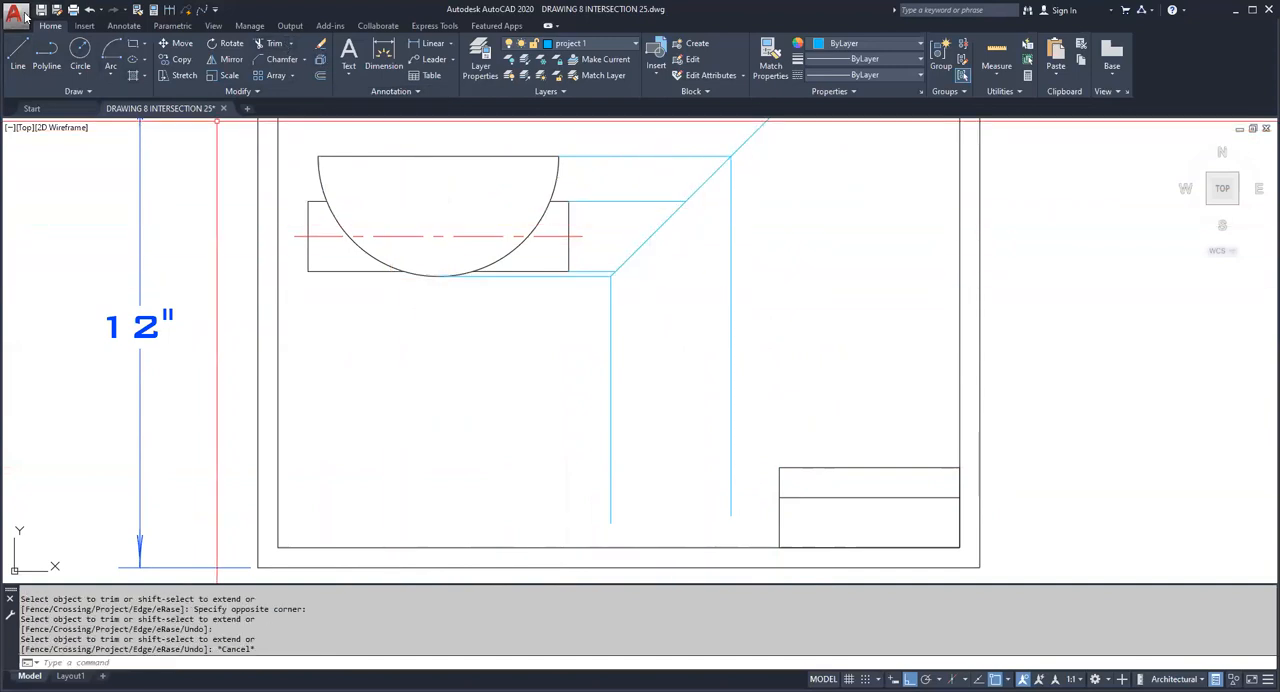
Step: Project the centre line's right end horizontally past the miter line and drop a vertical line from their crossing
{"action": "left_click", "coordinate": [18, 55]}
{"action": "left_click", "coordinate": [582, 236]}
{"action": "left_click", "coordinate": [684, 236]}
{"action": "key", "text": "Escape"}
{"action": "key", "text": "Return"}
{"action": "left_click", "coordinate": [651, 237]}
{"action": "left_click", "coordinate": [651, 520]}
{"action": "key", "text": "Escape"}
{"action": "key", "text": "Escape"}
Step: Trim the centre projection line's overhang beyond its vertical line
{"action": "left_click", "coordinate": [259, 52]}
{"action": "left_click", "coordinate": [686, 277]}
{"action": "key", "text": "Escape"}
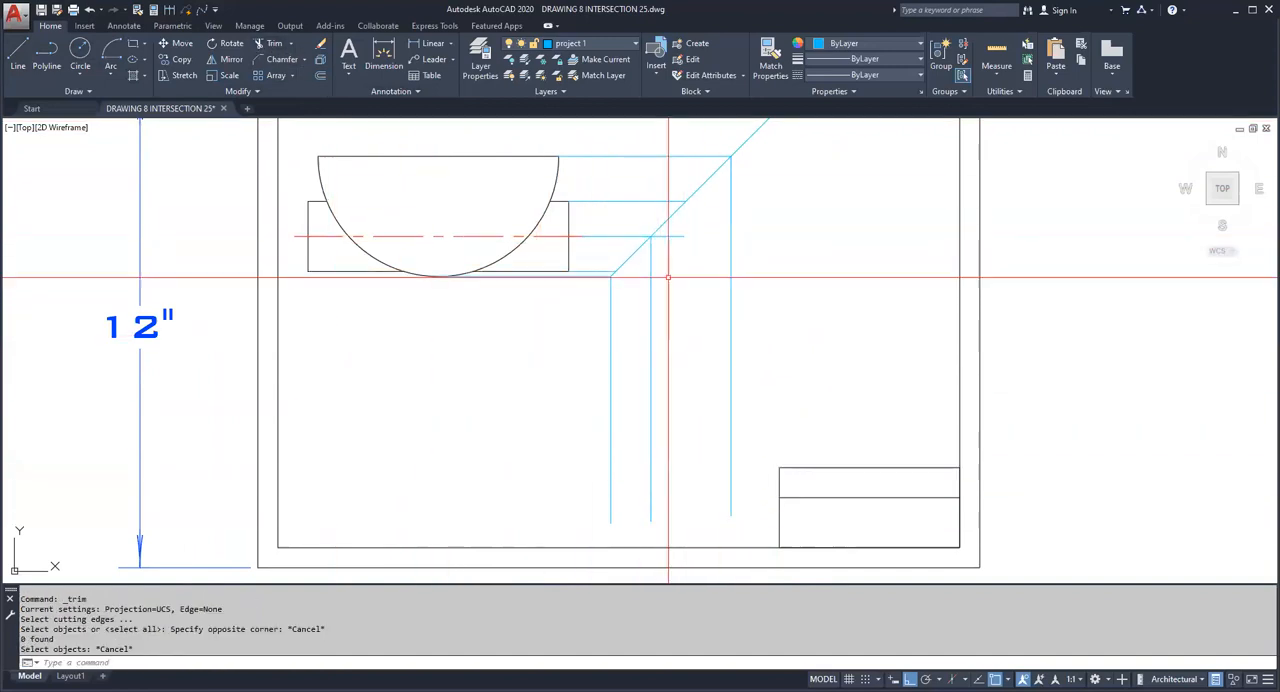
{"action": "left_click", "coordinate": [659, 242]}
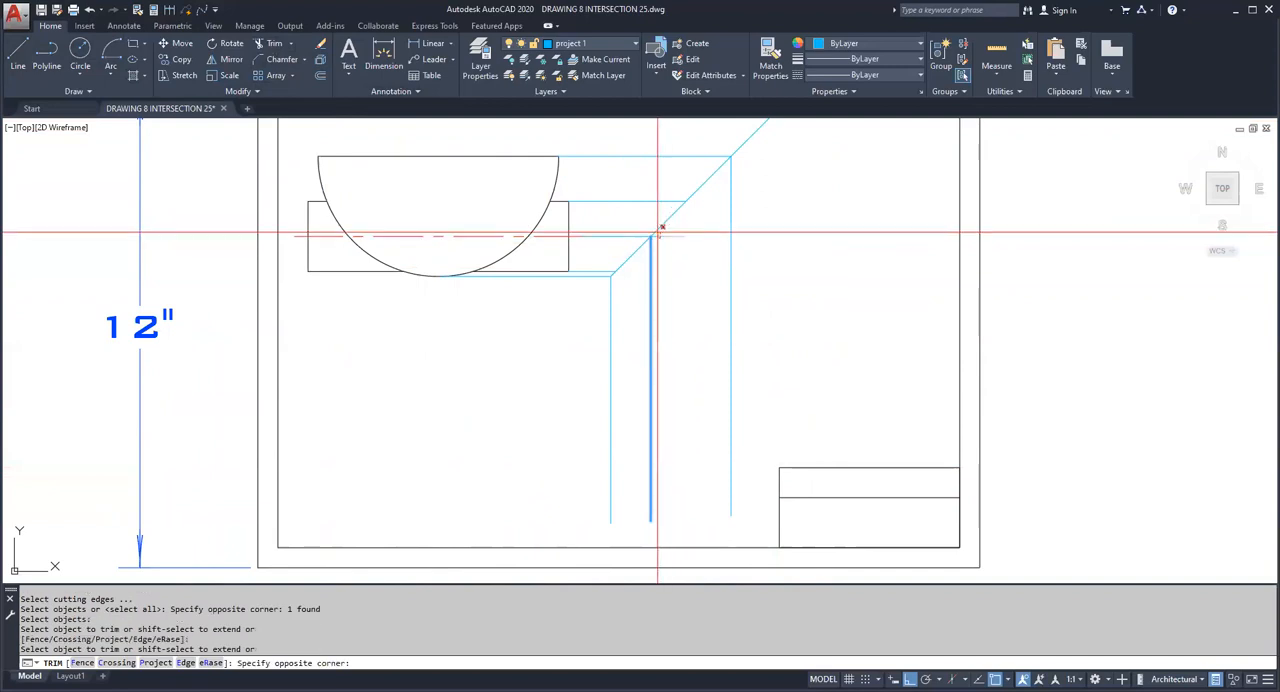
{"action": "left_click", "coordinate": [665, 226]}
{"action": "key", "text": "Escape"}
Step: Draw vertical lines down from the miter line where the lower and upper rectangle projection lines meet it
{"action": "left_click", "coordinate": [19, 58]}
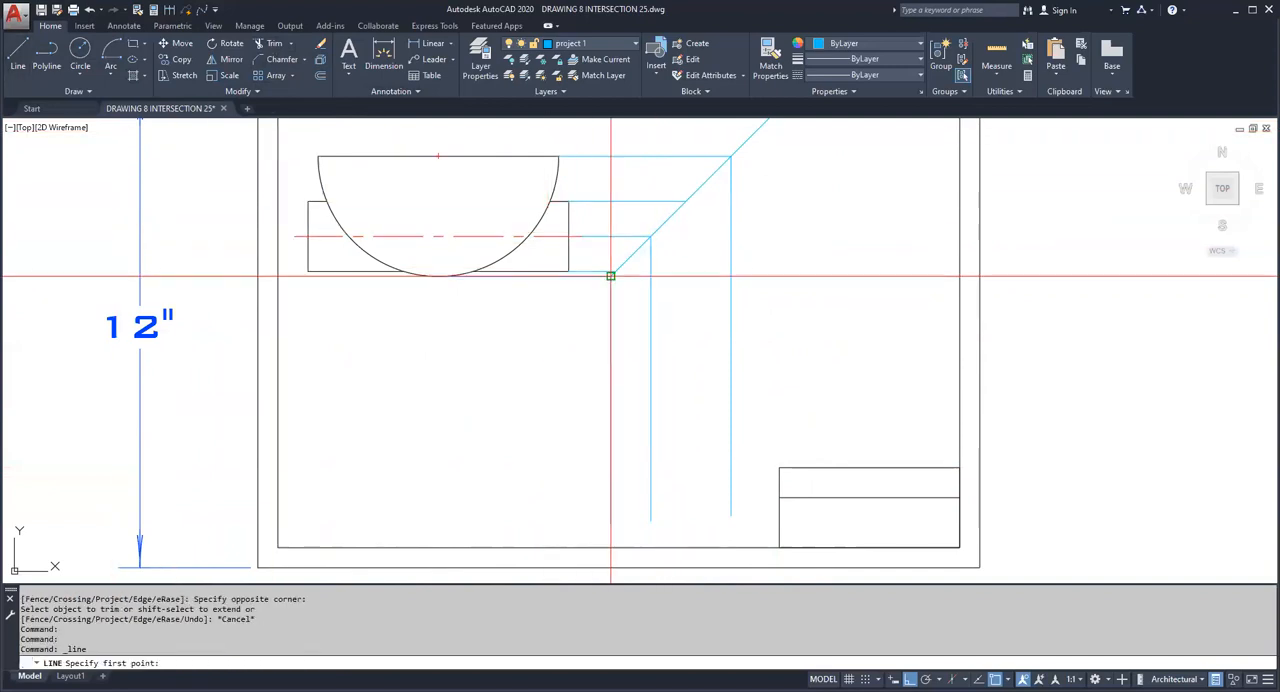
{"action": "left_click", "coordinate": [615, 271]}
{"action": "left_click", "coordinate": [570, 498]}
{"action": "key", "text": "Escape"}
{"action": "key", "text": "Return"}
{"action": "left_click", "coordinate": [686, 201]}
{"action": "left_click", "coordinate": [686, 512]}
{"action": "key", "text": "Escape"}
{"action": "key", "text": "Escape"}
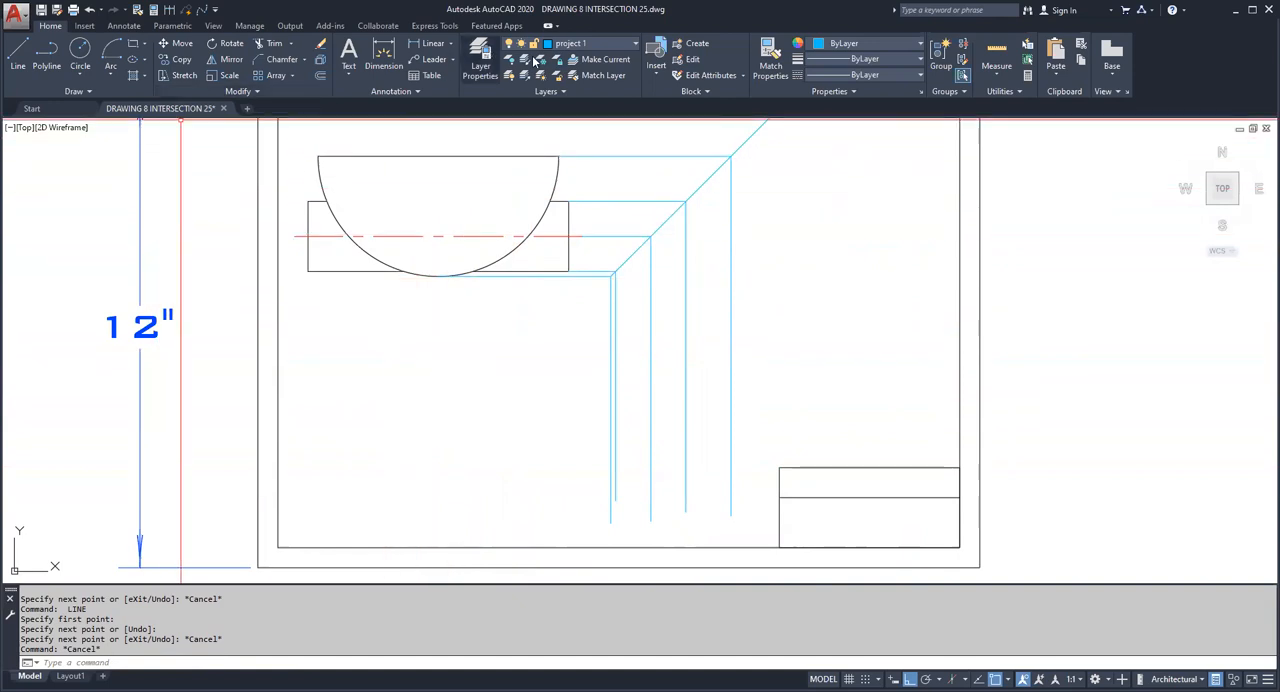
Step: Make layer 0 current and draw a circle centred on the middle vertical projection line, reaching the rectangle's vertical projection lines
{"action": "left_click", "coordinate": [612, 60]}
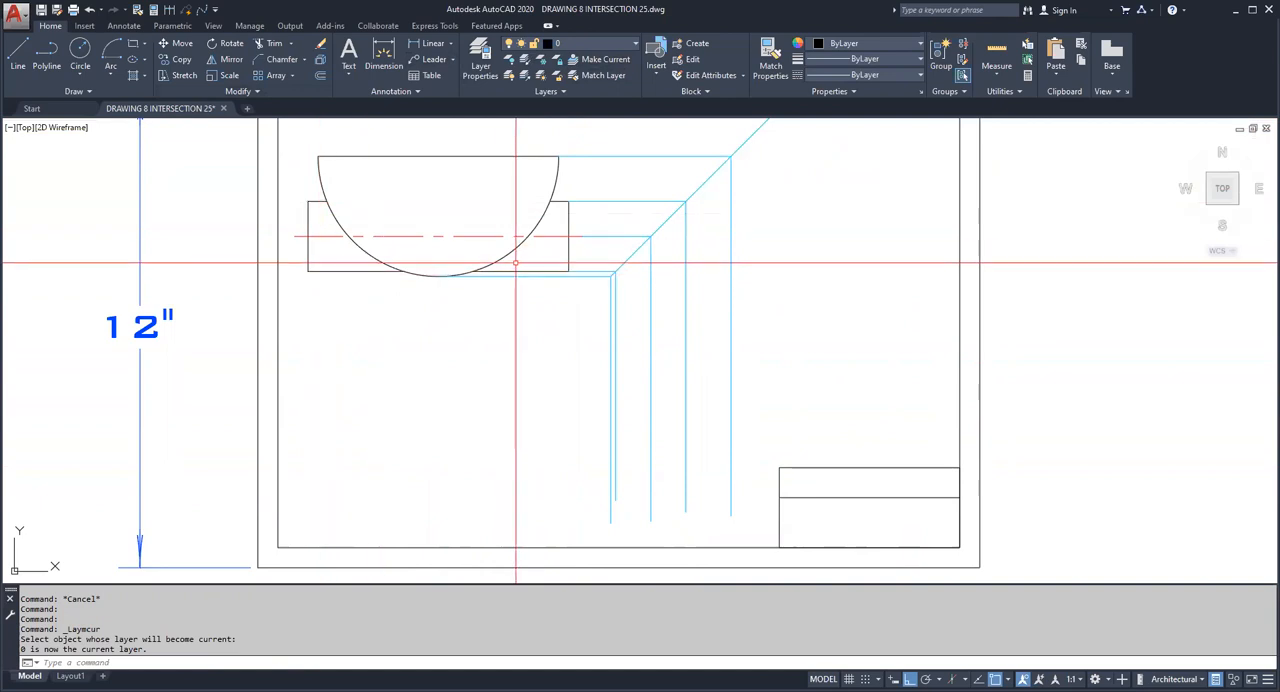
{"action": "left_click", "coordinate": [84, 60]}
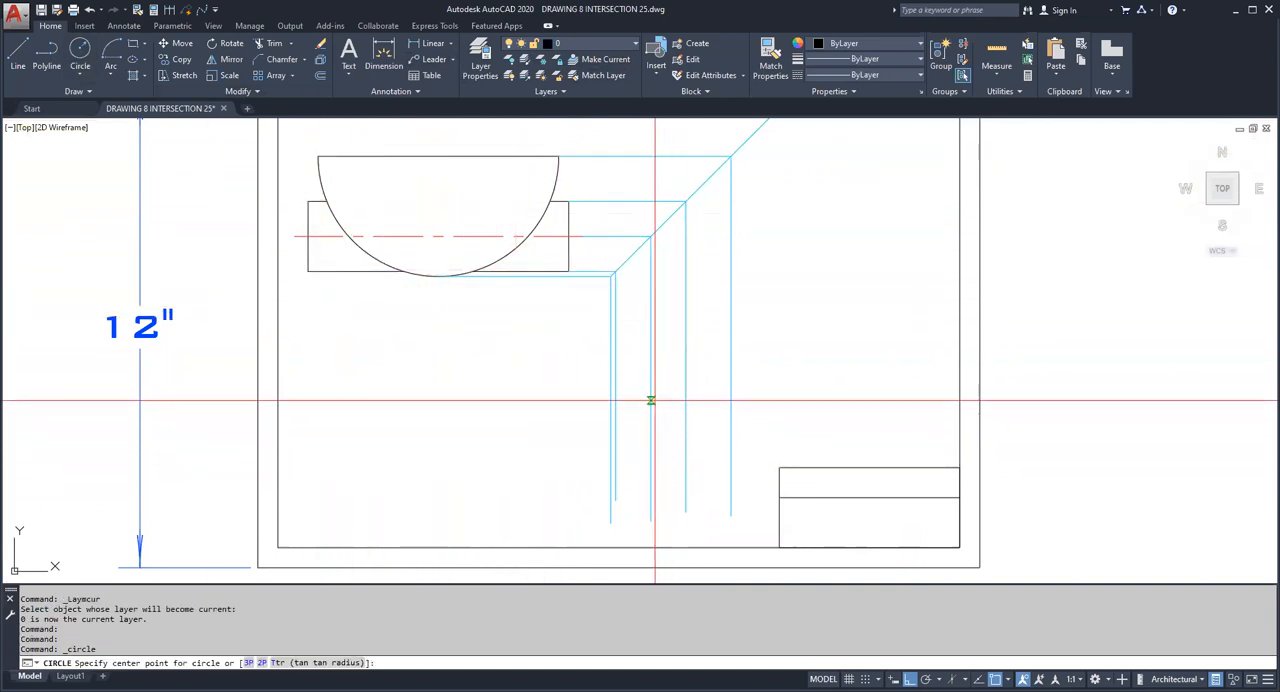
{"action": "left_click", "coordinate": [651, 400]}
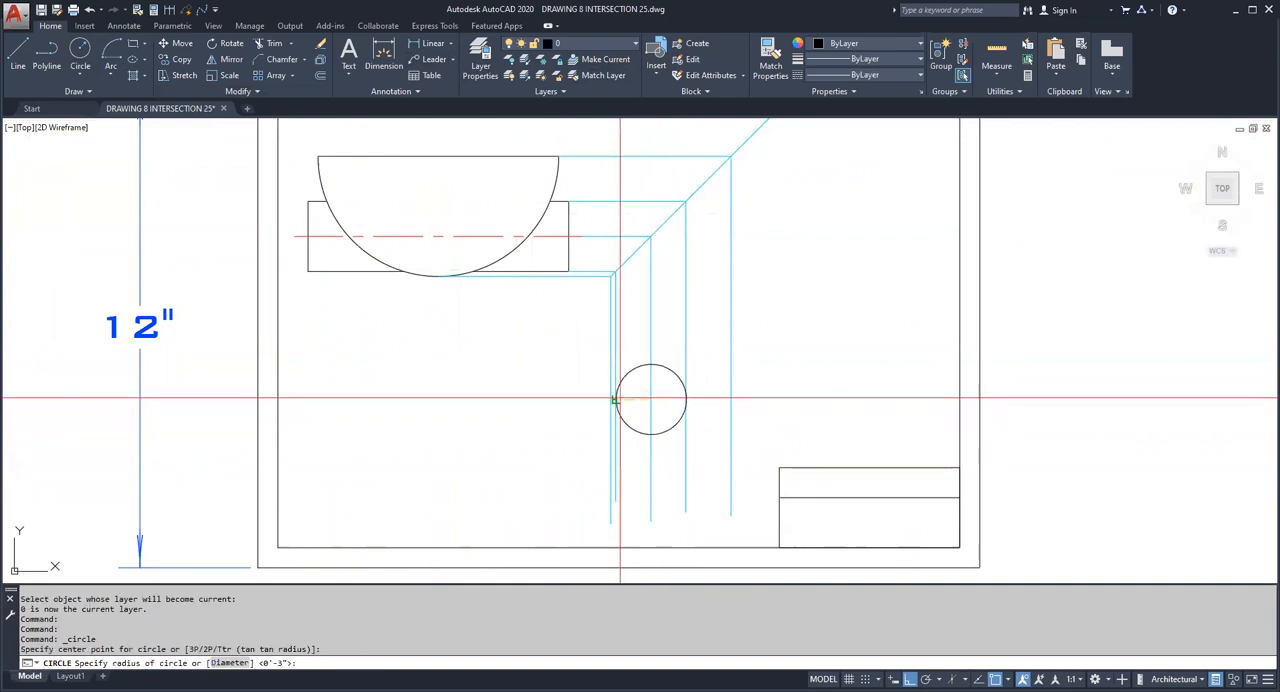
{"action": "left_click", "coordinate": [614, 400]}
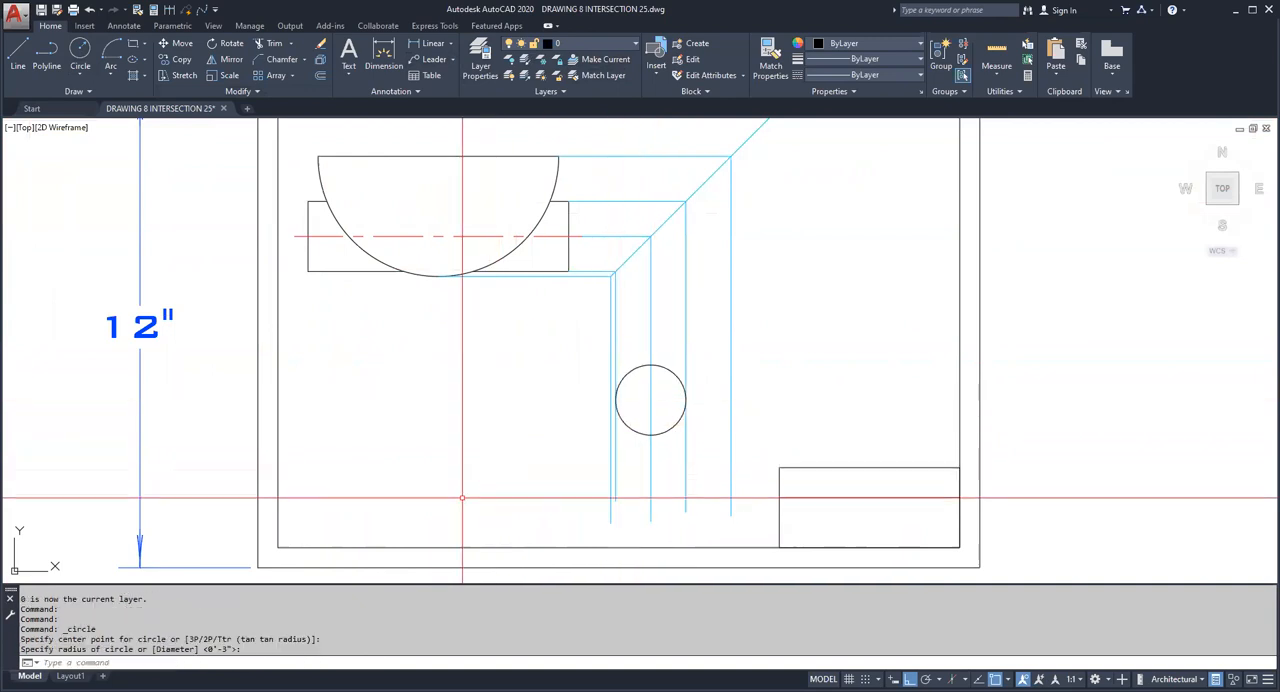
{"action": "left_click", "coordinate": [182, 44]}
{"action": "left_click", "coordinate": [673, 371]}
{"action": "key", "text": "Return"}
{"action": "left_click", "coordinate": [520, 414]}
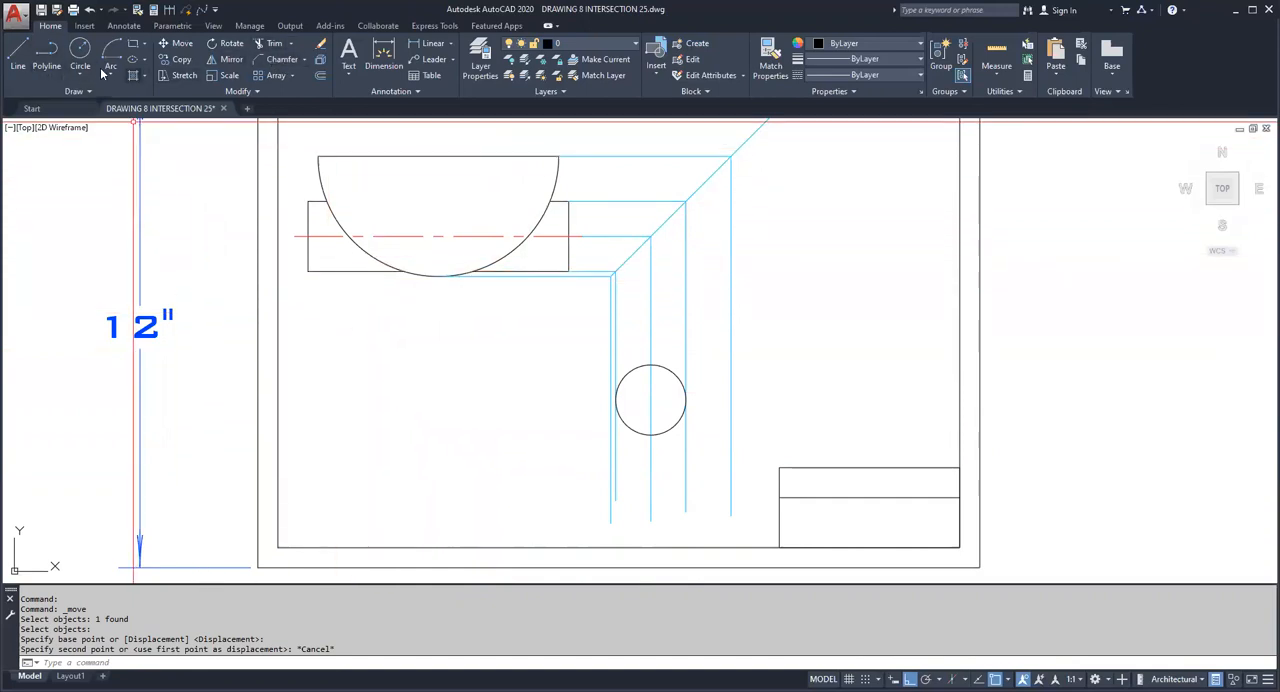
Step: Draw a horizontal line from the circle's right quadrant leftward through its centre and past the leftmost projection line
{"action": "left_click", "coordinate": [18, 52]}
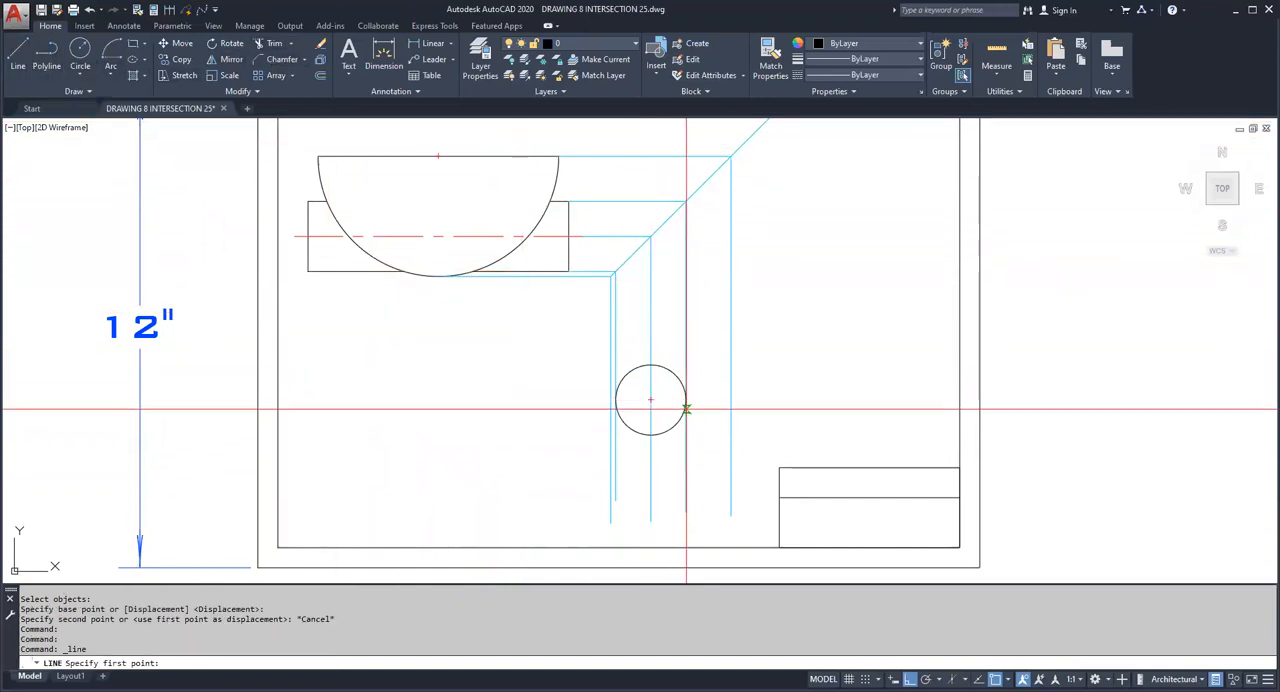
{"action": "left_click", "coordinate": [686, 402]}
{"action": "left_click", "coordinate": [484, 402]}
{"action": "key", "text": "Escape"}
{"action": "key", "text": "Escape"}
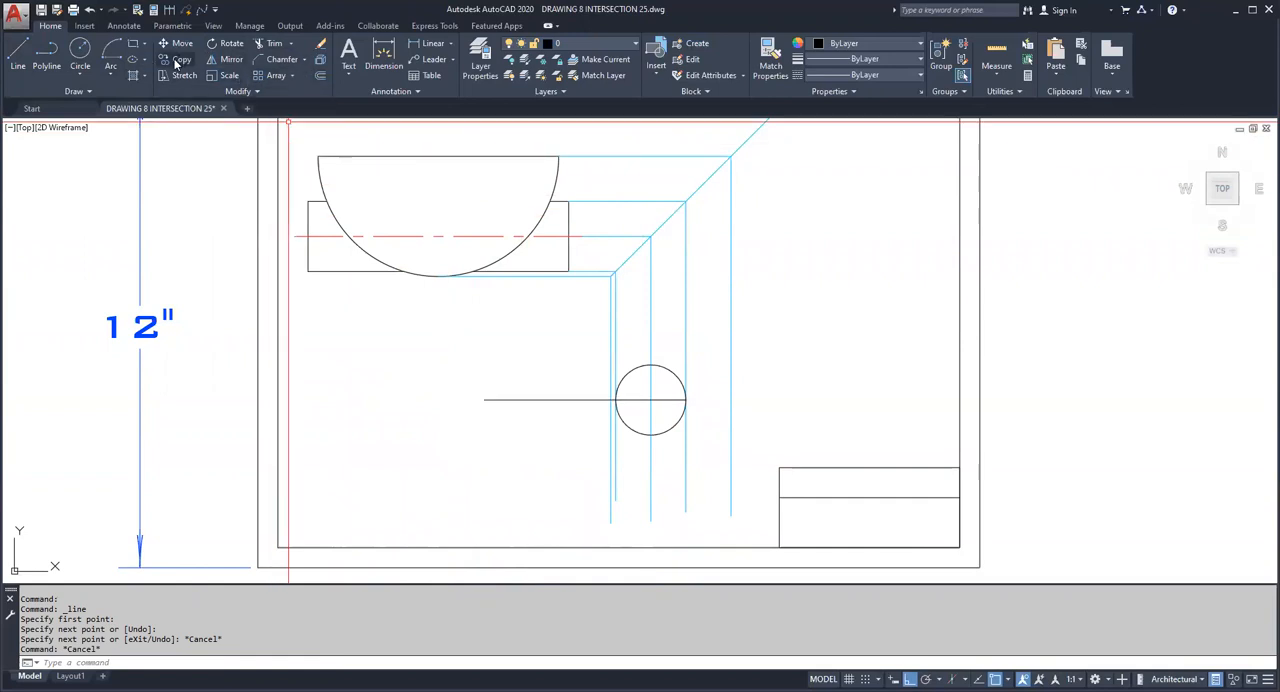
Step: Try to copy the horizontal line through the circle 2' straight down
{"action": "left_click", "coordinate": [502, 415]}
{"action": "left_click", "coordinate": [440, 386]}
{"action": "key", "text": "Return"}
{"action": "left_click", "coordinate": [392, 408]}
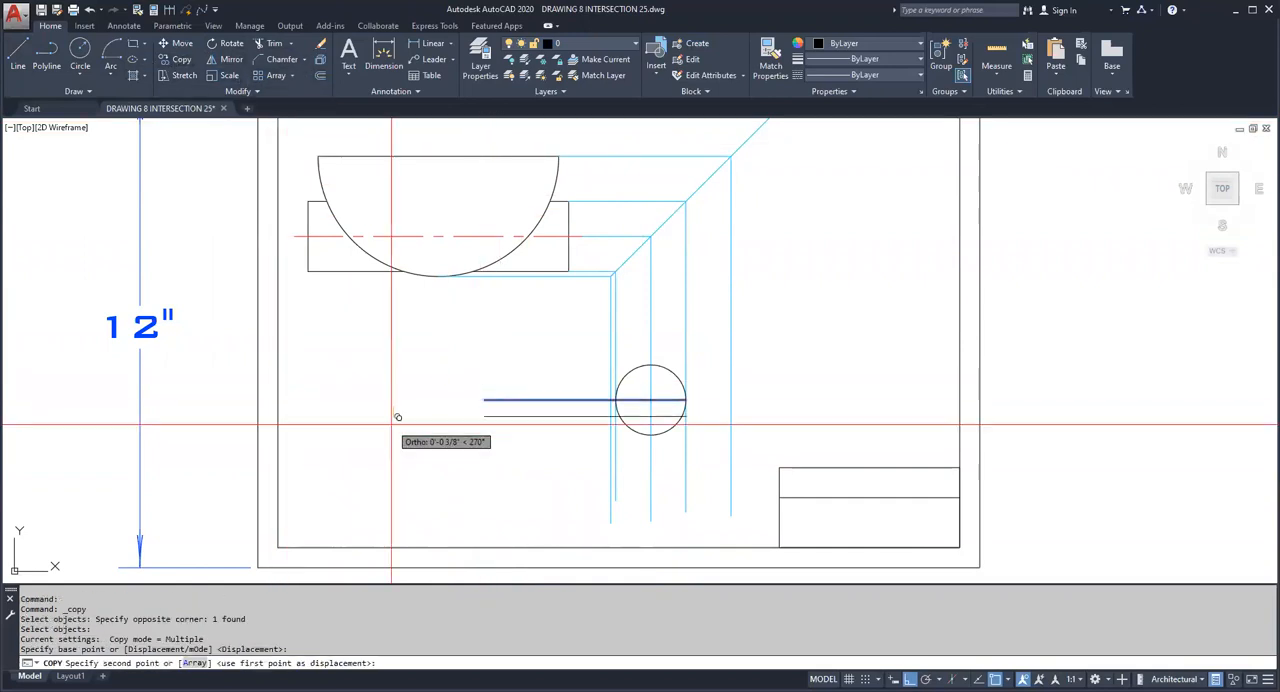
{"action": "key", "text": "Escape"}
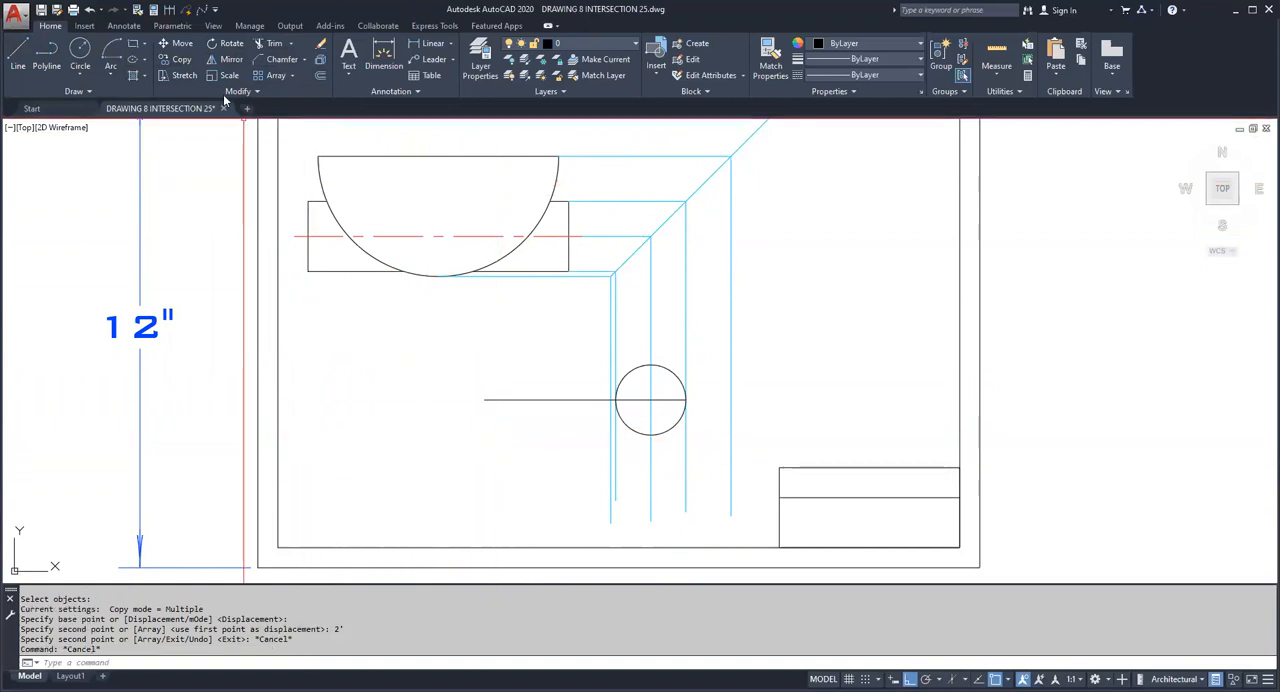
Step: Copy the horizontal line through the circle 2 inches straight down
{"action": "left_click", "coordinate": [181, 60]}
{"action": "left_click", "coordinate": [508, 418]}
{"action": "left_click", "coordinate": [438, 386]}
{"action": "key", "text": "Return"}
{"action": "left_click", "coordinate": [387, 419]}
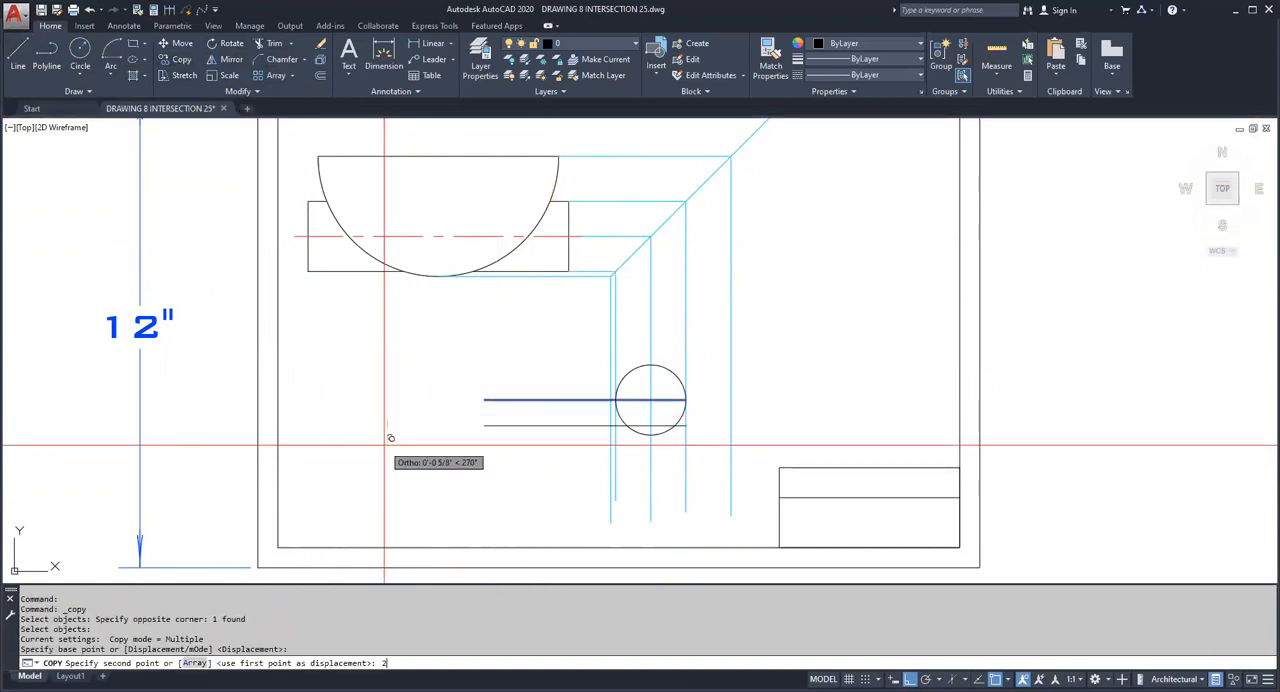
{"action": "key", "text": "Return"}
{"action": "key", "text": "Escape"}
{"action": "key", "text": "Escape"}
Step: Complete the 2-inch downward copy of the horizontal line through the circle and copy the same line 2 inches straight up
{"action": "key", "text": "Return"}
{"action": "left_click", "coordinate": [524, 382]}
{"action": "key", "text": "Return"}
{"action": "left_click", "coordinate": [336, 461]}
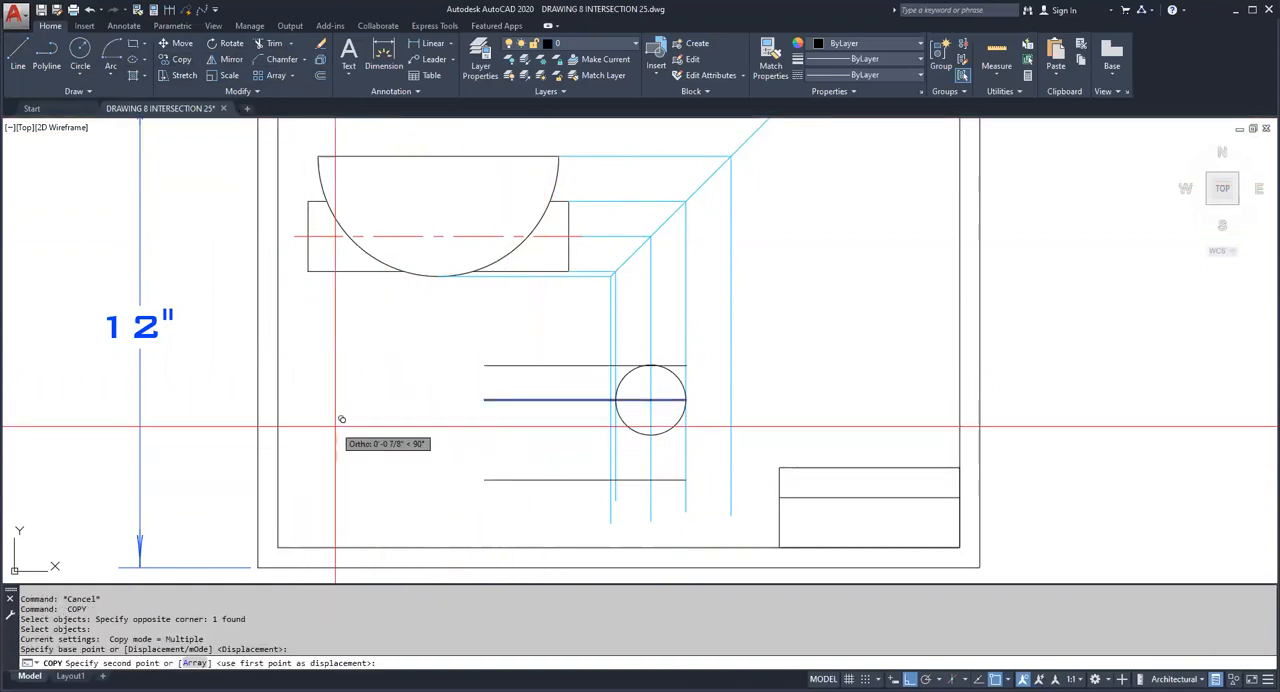
{"action": "key", "text": "Return"}
{"action": "key", "text": "Escape"}
{"action": "key", "text": "Escape"}
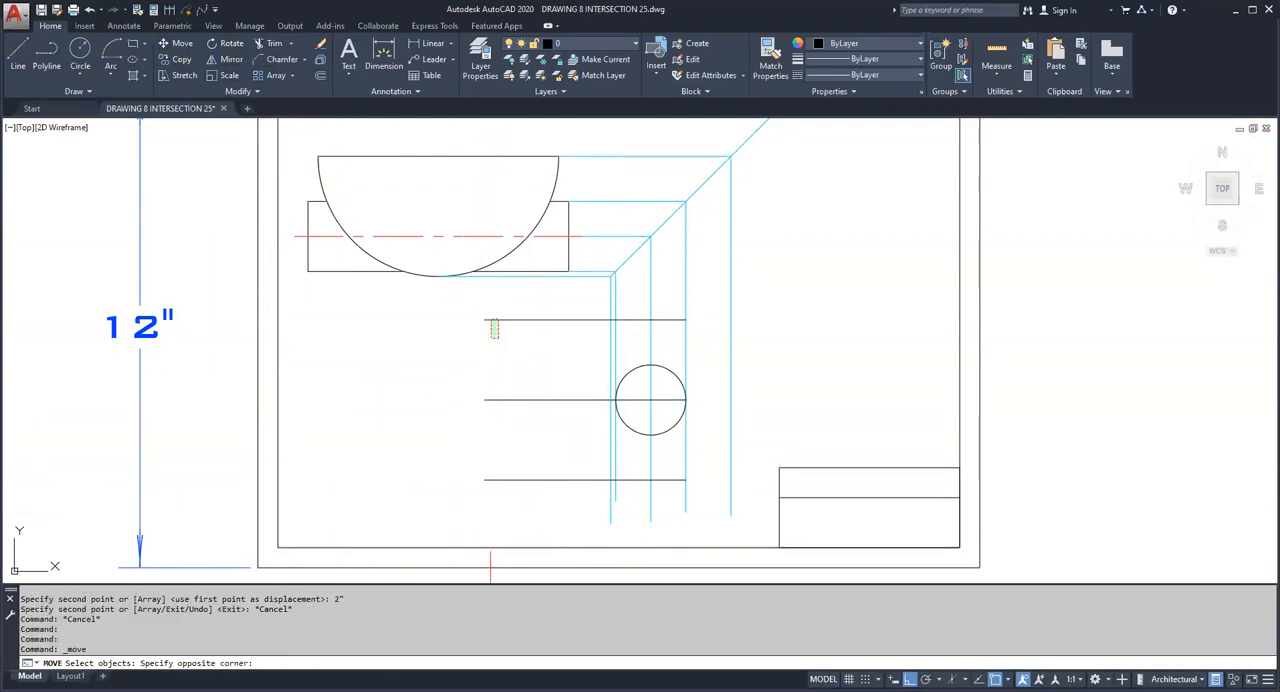
Step: Move both copied horizontal lines to the right so they cross all the vertical projection lines
{"action": "left_click", "coordinate": [543, 511]}
{"action": "left_click", "coordinate": [505, 460]}
{"action": "key", "text": "Return"}
{"action": "left_click", "coordinate": [382, 487]}
{"action": "left_click", "coordinate": [443, 505]}
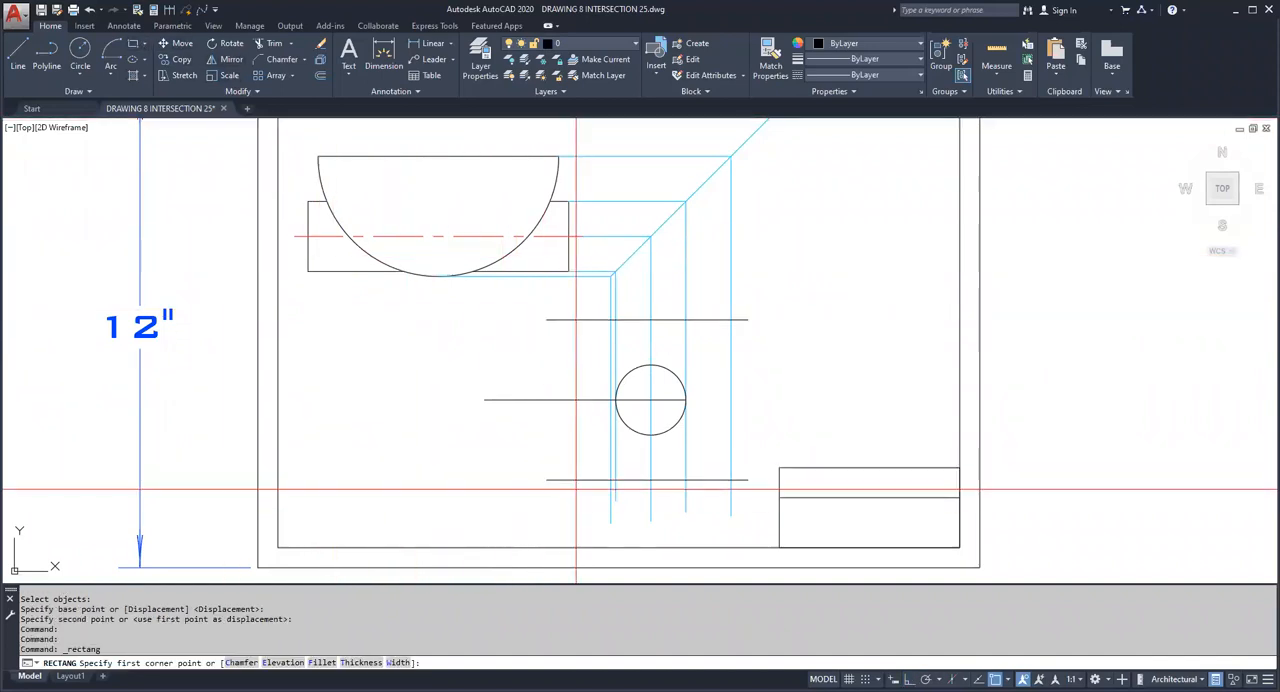
Step: Draw a rectangle between the two copied lines, spanning from the leftmost to the rightmost vertical projection line
{"action": "left_click", "coordinate": [611, 480]}
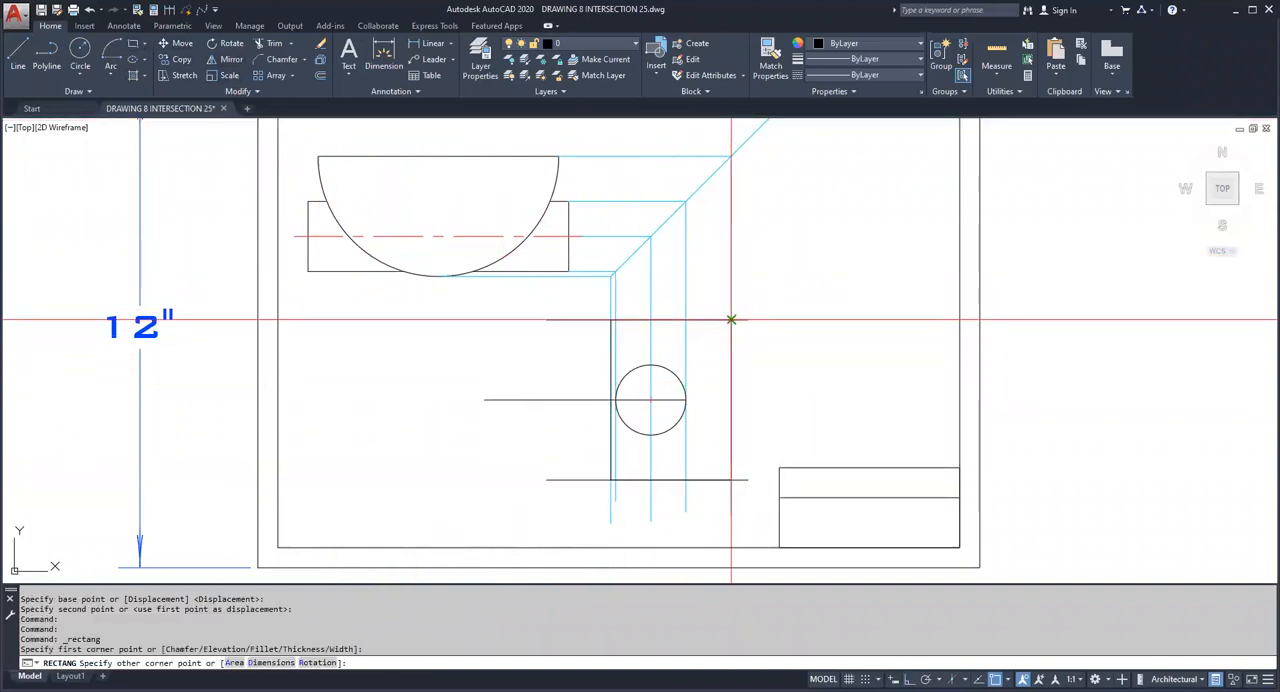
{"action": "left_click", "coordinate": [731, 320]}
{"action": "key", "text": "Escape"}
Step: Delete the two copied horizontal lines above and below the circle
{"action": "left_click", "coordinate": [586, 515]}
{"action": "left_click", "coordinate": [565, 484]}
{"action": "left_click", "coordinate": [557, 306]}
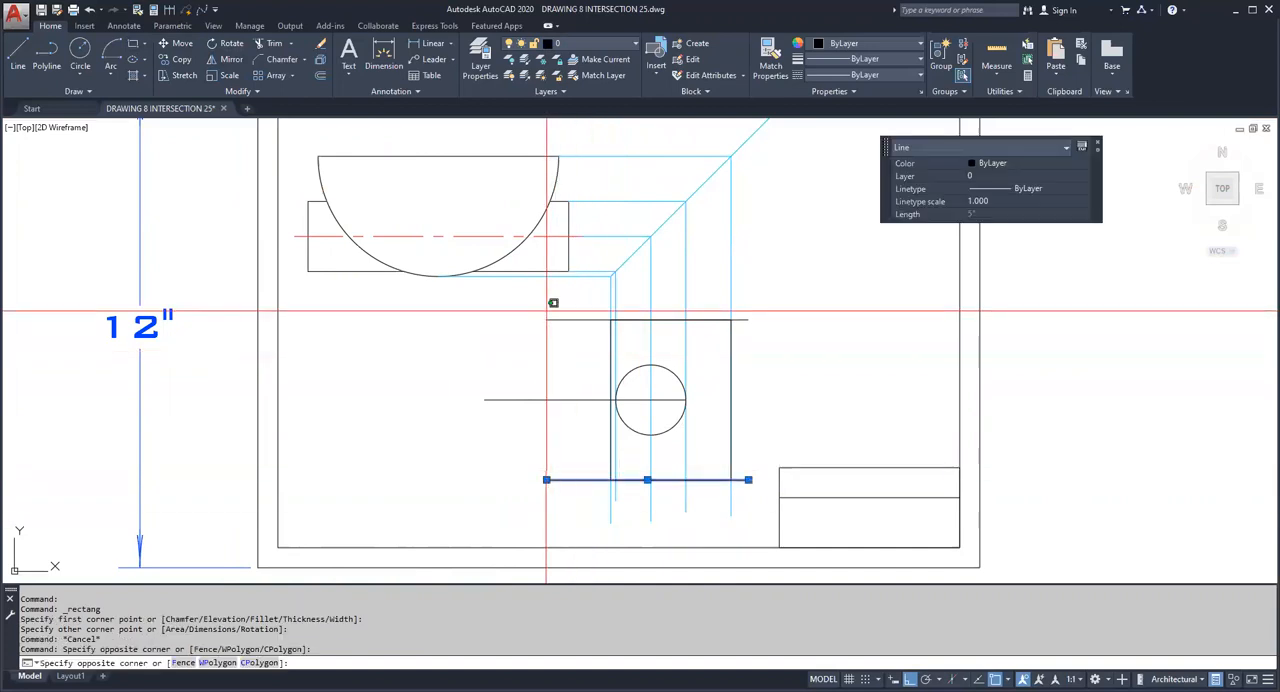
{"action": "left_click", "coordinate": [531, 342]}
{"action": "key", "text": "Delete"}
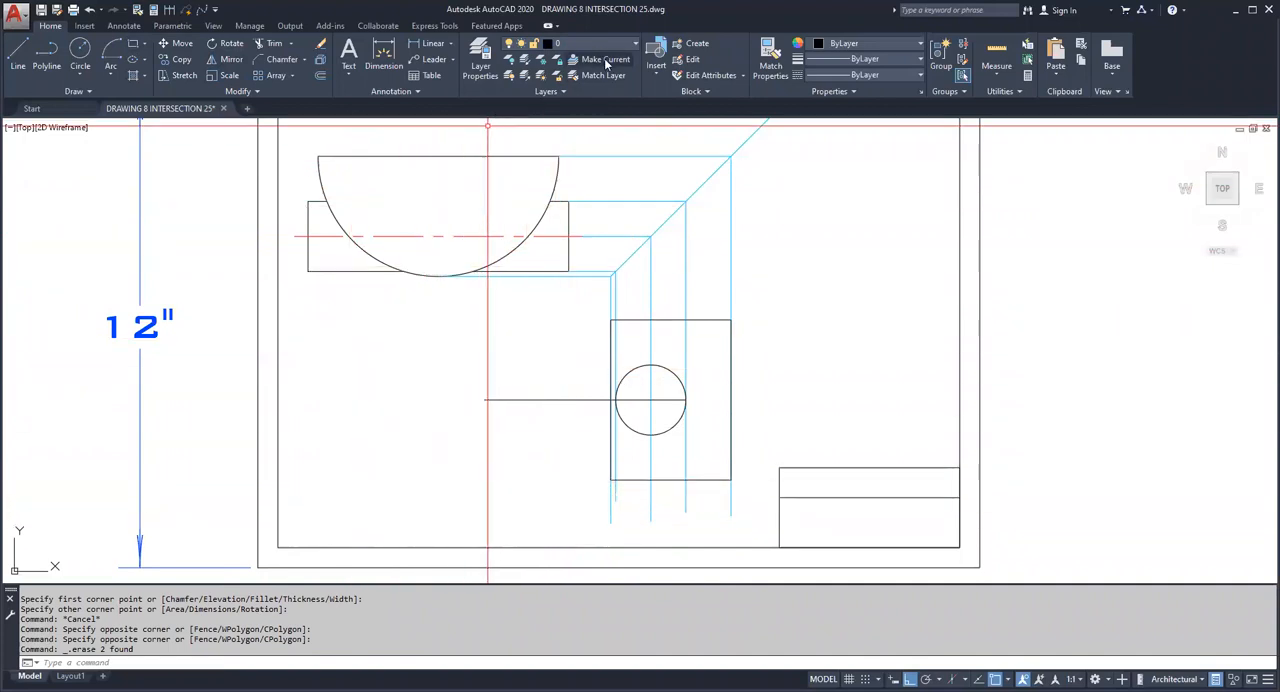
Step: Make layer project 1 current and draw horizontal projection lines leftward from the new rectangle's upper-left and lower-left corners
{"action": "left_click", "coordinate": [669, 215]}
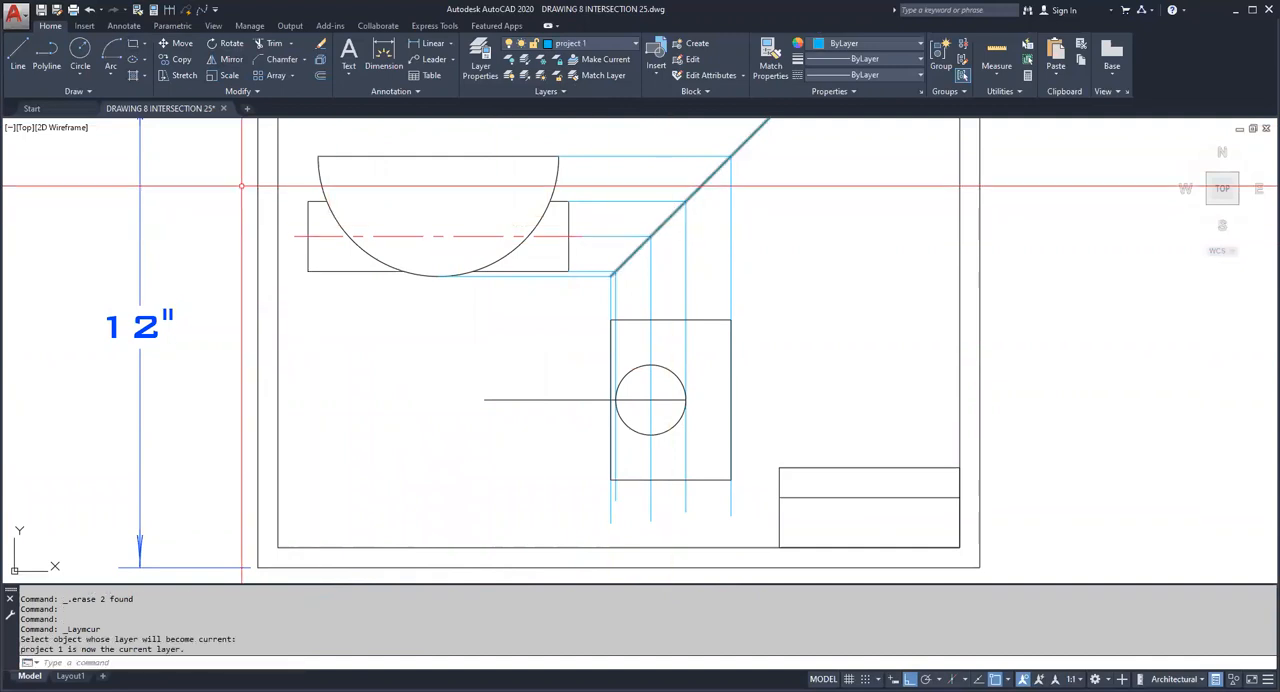
{"action": "left_click", "coordinate": [18, 55]}
{"action": "left_click", "coordinate": [611, 319]}
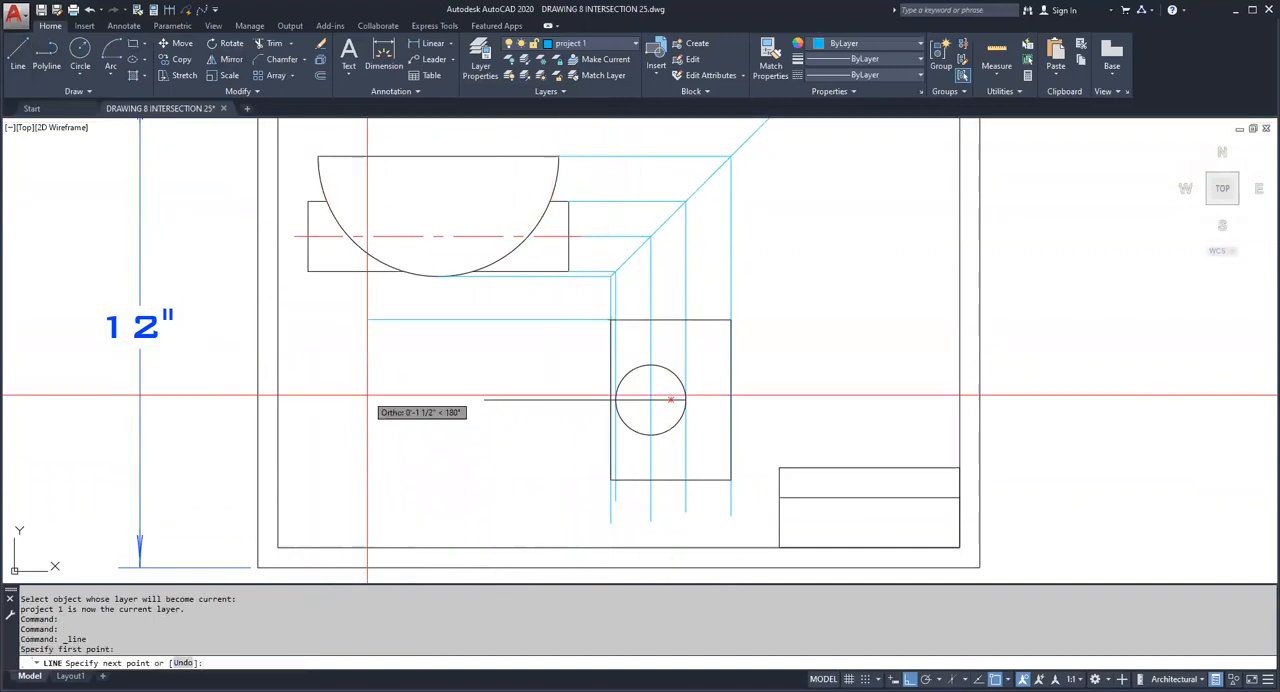
{"action": "left_click", "coordinate": [308, 392]}
{"action": "key", "text": "Escape"}
{"action": "key", "text": "space"}
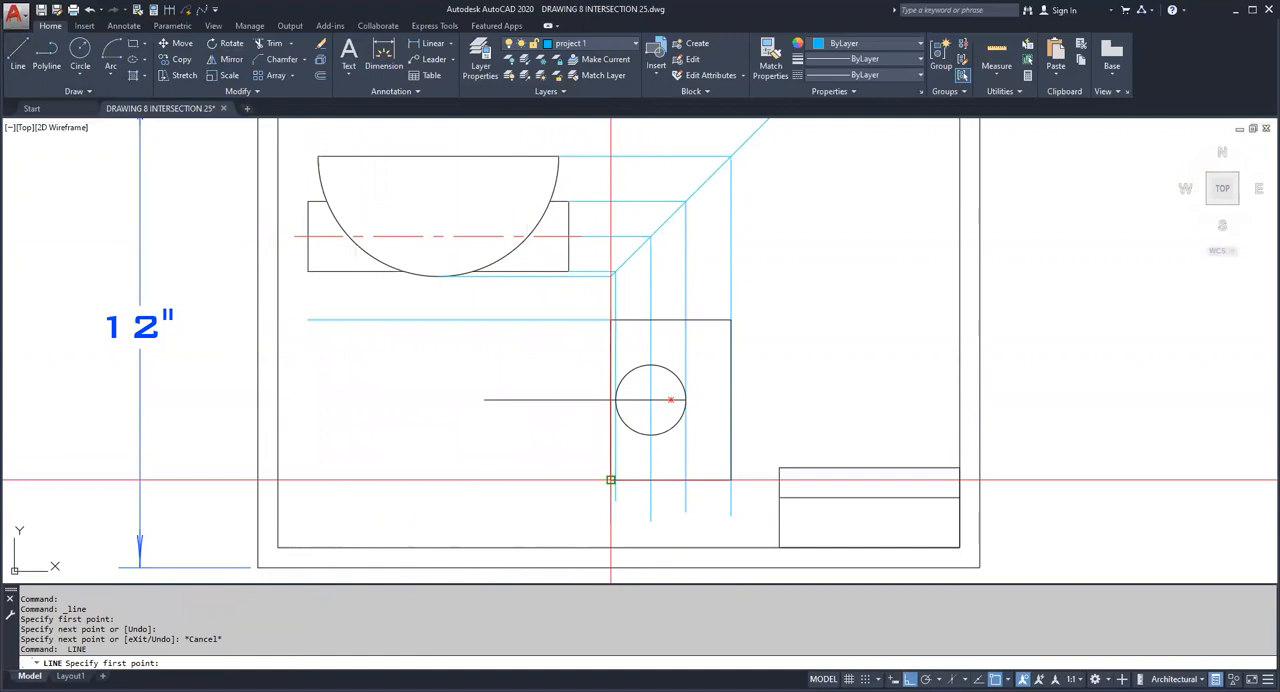
{"action": "left_click", "coordinate": [611, 480]}
{"action": "left_click", "coordinate": [300, 480]}
{"action": "key", "text": "Escape"}
Step: Draw horizontal projection lines leftward from the circle's bottom and top quadrants to beneath the semicircle view
{"action": "key", "text": "space"}
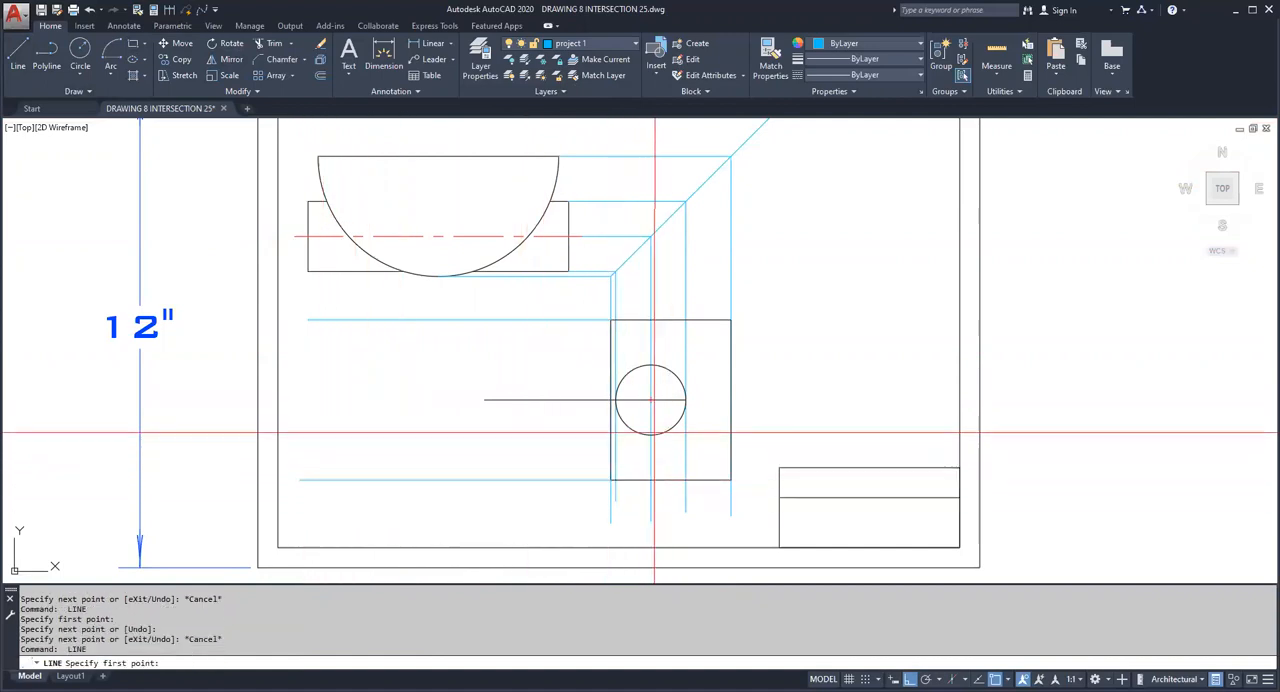
{"action": "left_click", "coordinate": [611, 435]}
{"action": "left_click", "coordinate": [325, 435]}
{"action": "key", "text": "space"}
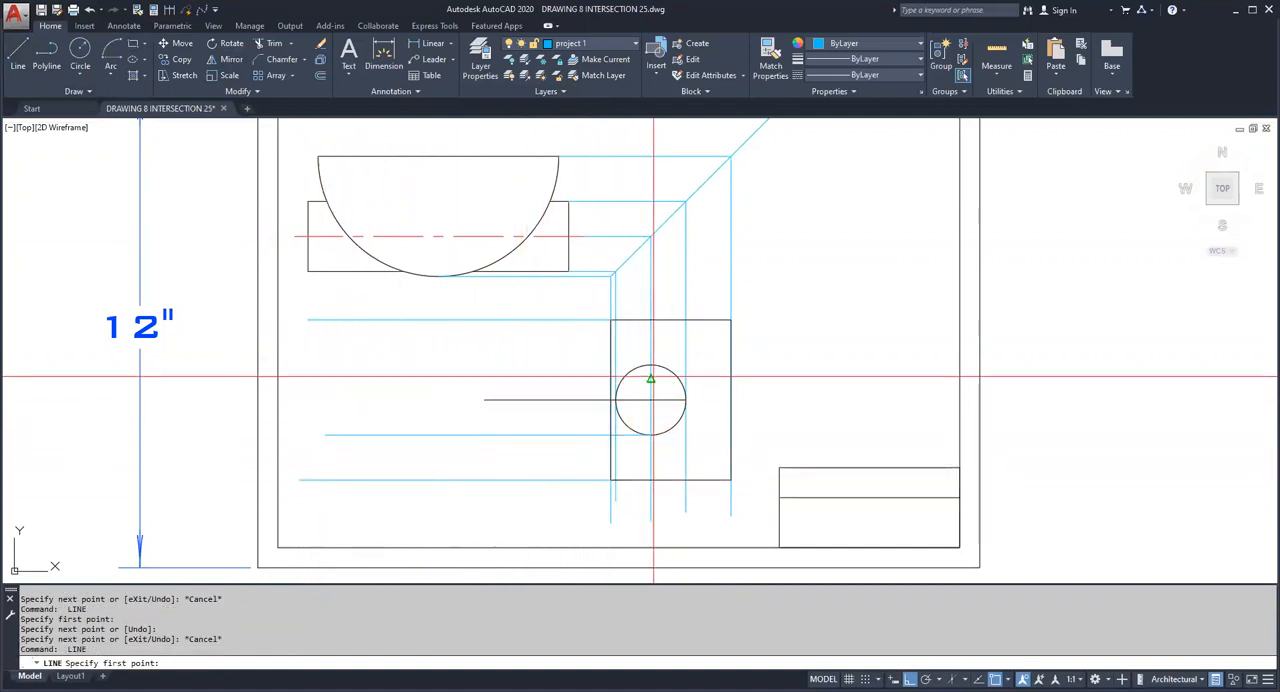
{"action": "left_click", "coordinate": [650, 365]}
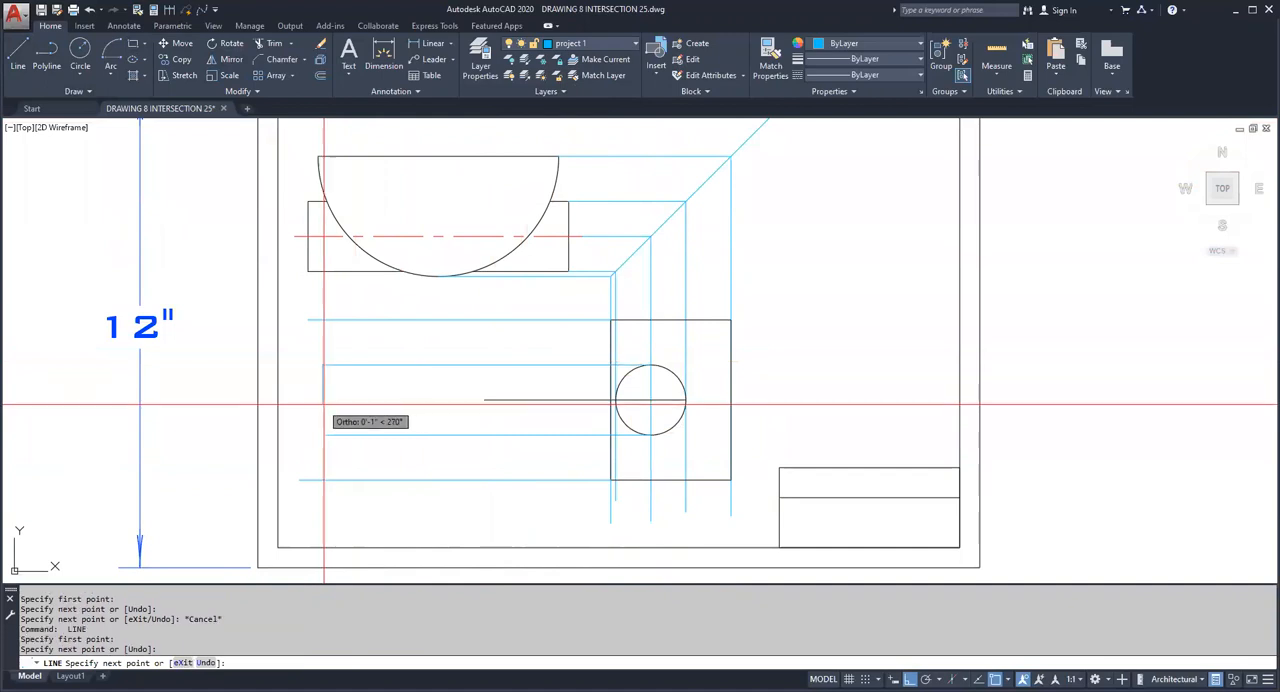
{"action": "key", "text": "Escape"}
{"action": "key", "text": "Escape"}
Step: Stretch the left end of the horizontal line through the circle about 4 5/8 inches further left, past the semicircle view's left edge
{"action": "left_click", "coordinate": [508, 407]}
{"action": "left_click", "coordinate": [498, 393]}
{"action": "left_click", "coordinate": [484, 400]}
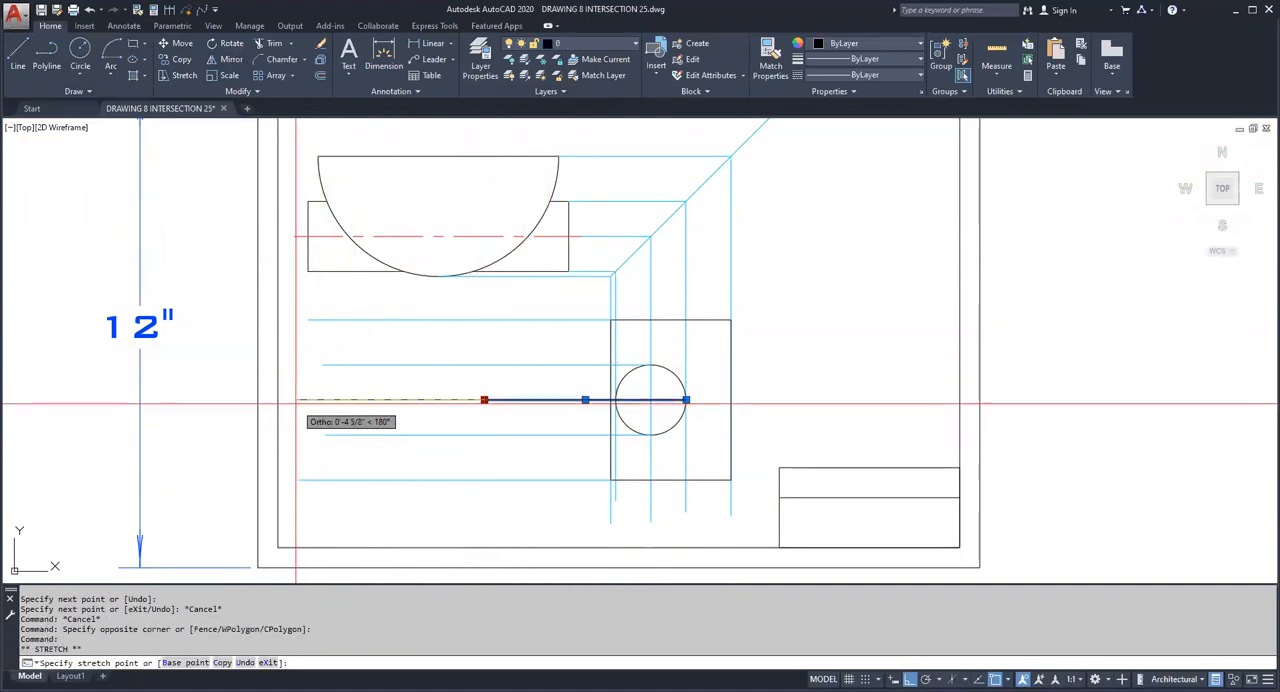
{"action": "left_click", "coordinate": [294, 400]}
{"action": "key", "text": "Escape"}
{"action": "key", "text": "Escape"}
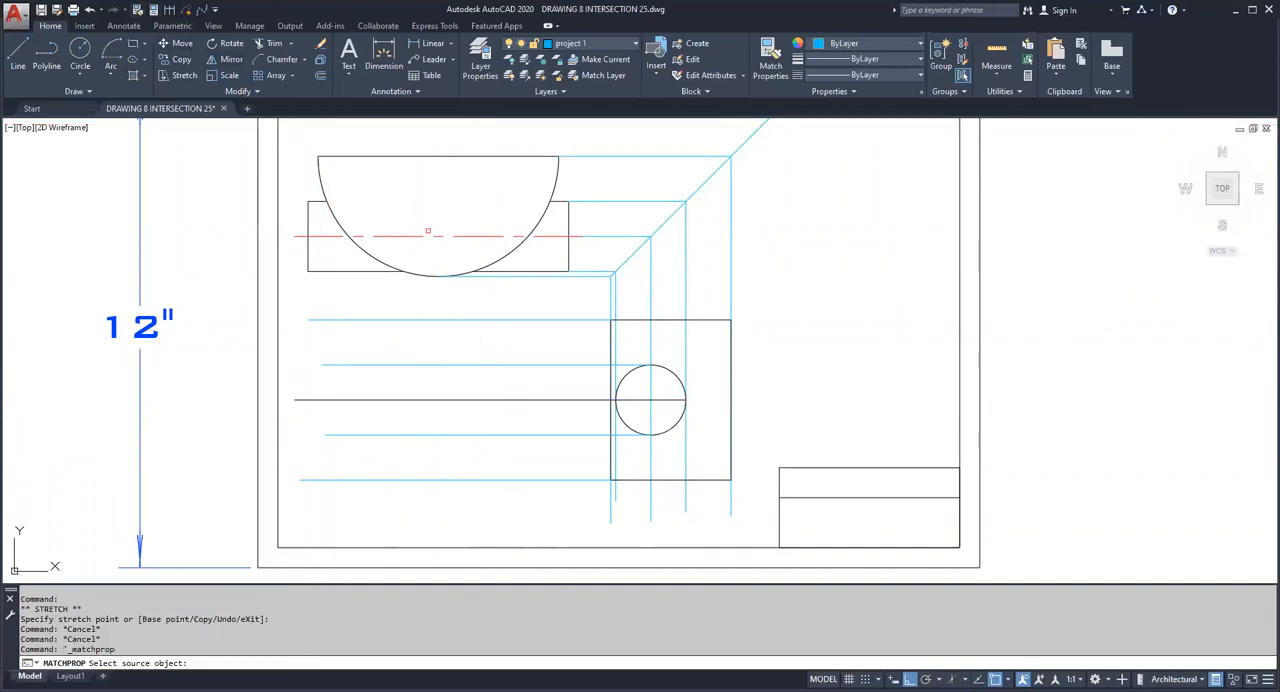
Step: Match the stretched horizontal line's properties to the red centerline of the semicircle view
{"action": "left_click", "coordinate": [497, 352]}
{"action": "left_click", "coordinate": [503, 412]}
{"action": "key", "text": "Escape"}
{"action": "key", "text": "Escape"}
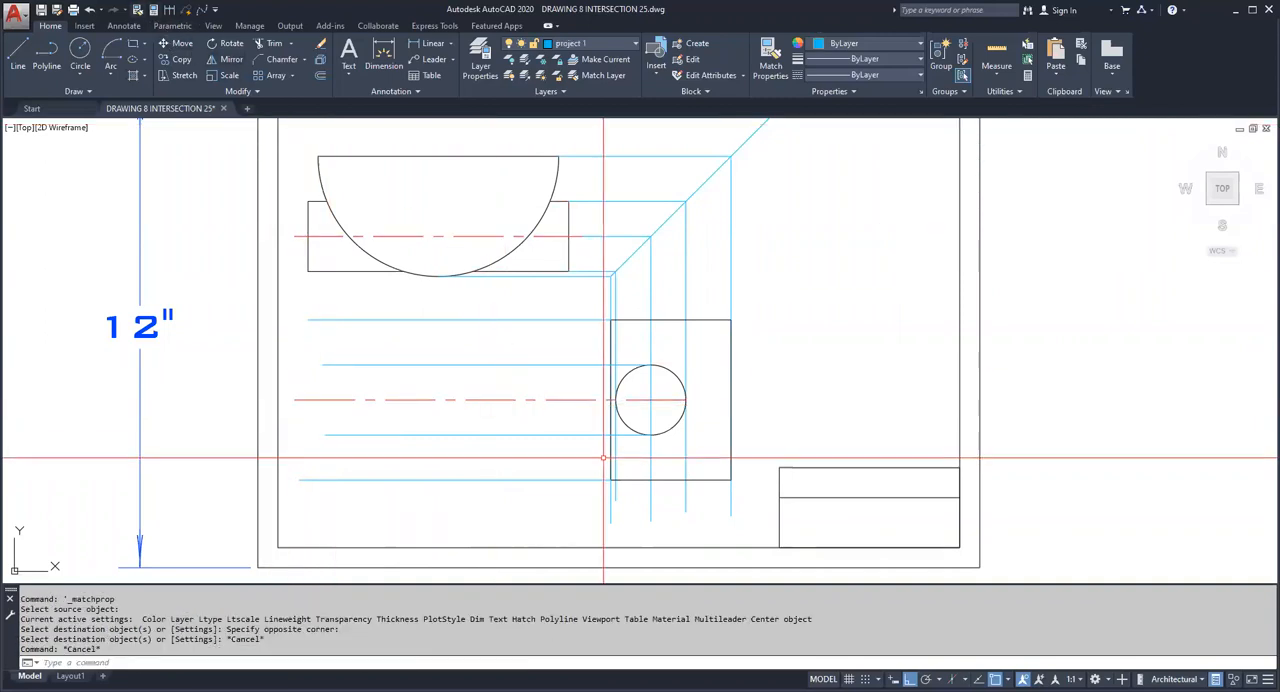
Step: Draw vertical projection lines down from the lower-left and lower-right corners of the rectangle in the semicircle view, past the lowest horizontal projection line
{"action": "left_click", "coordinate": [16, 62]}
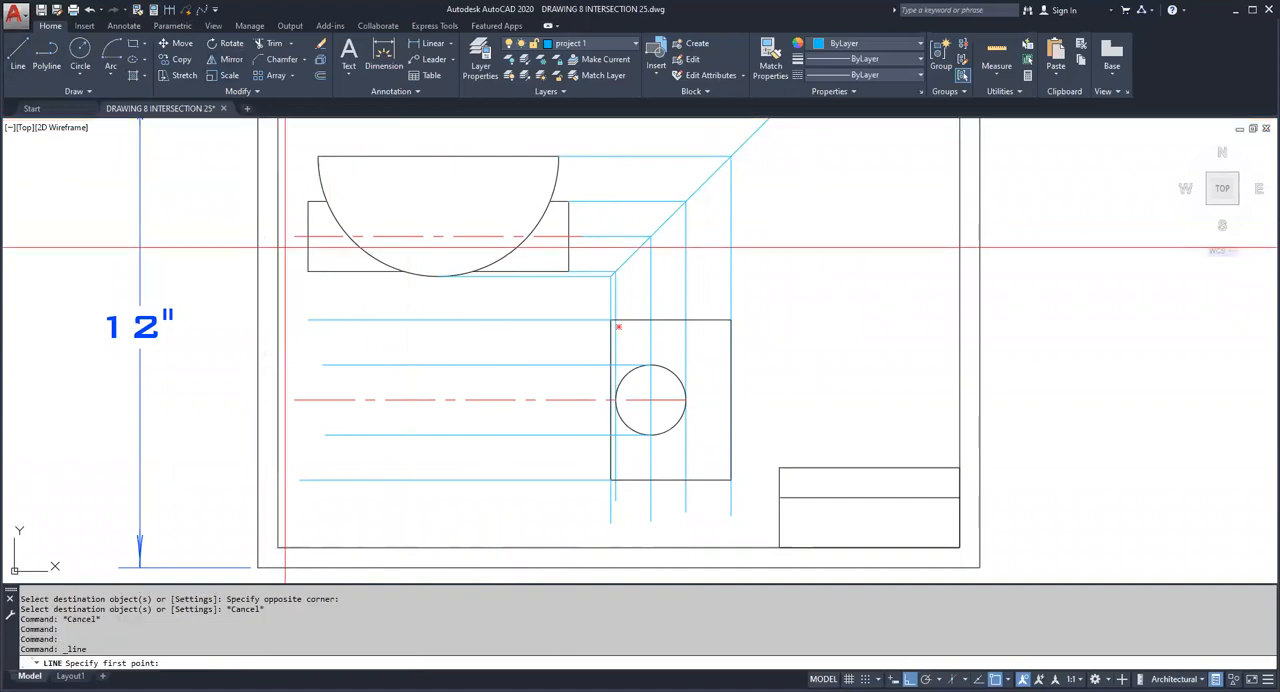
{"action": "left_click", "coordinate": [308, 271]}
{"action": "left_click", "coordinate": [308, 504]}
{"action": "key", "text": "Escape"}
{"action": "key", "text": "Escape"}
{"action": "key", "text": "Return"}
{"action": "left_click", "coordinate": [570, 271]}
{"action": "key", "text": "Escape"}
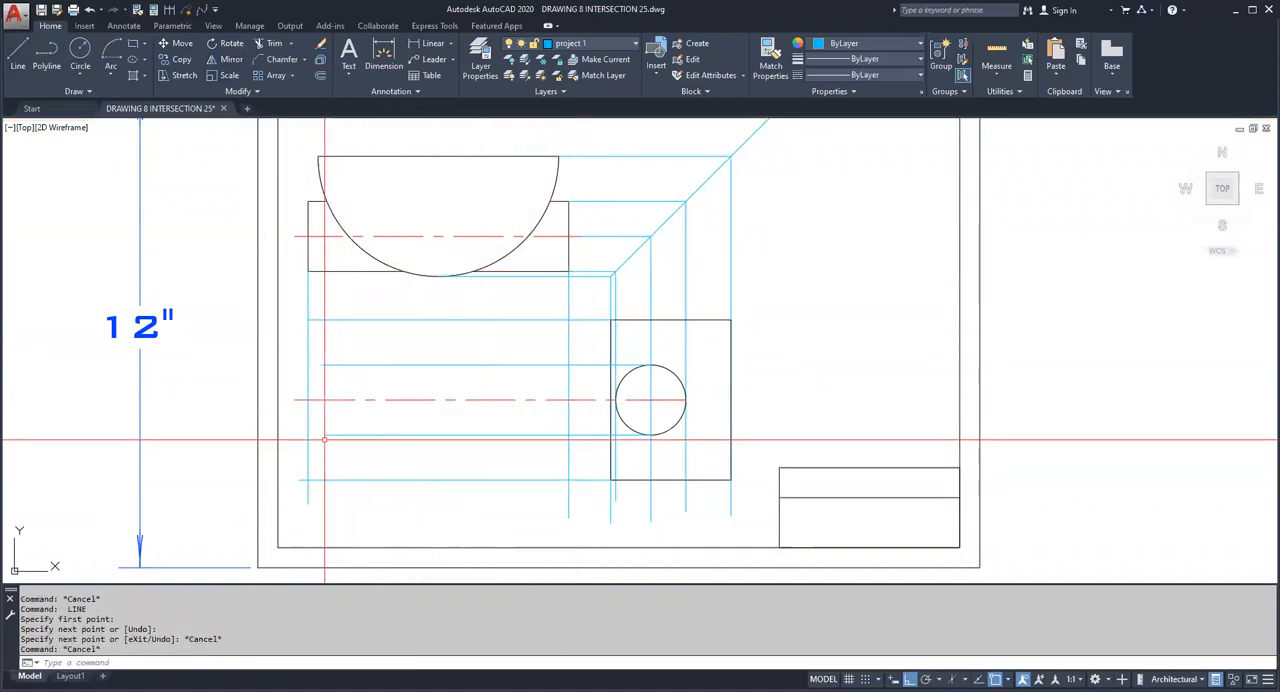
Step: Stretch the left ends of the circle's two quadrant projection lines past the leftmost vertical projection line
{"action": "left_click", "coordinate": [325, 434]}
{"action": "left_click", "coordinate": [325, 434]}
{"action": "left_click", "coordinate": [290, 434]}
{"action": "left_click", "coordinate": [335, 365]}
{"action": "left_click", "coordinate": [322, 364]}
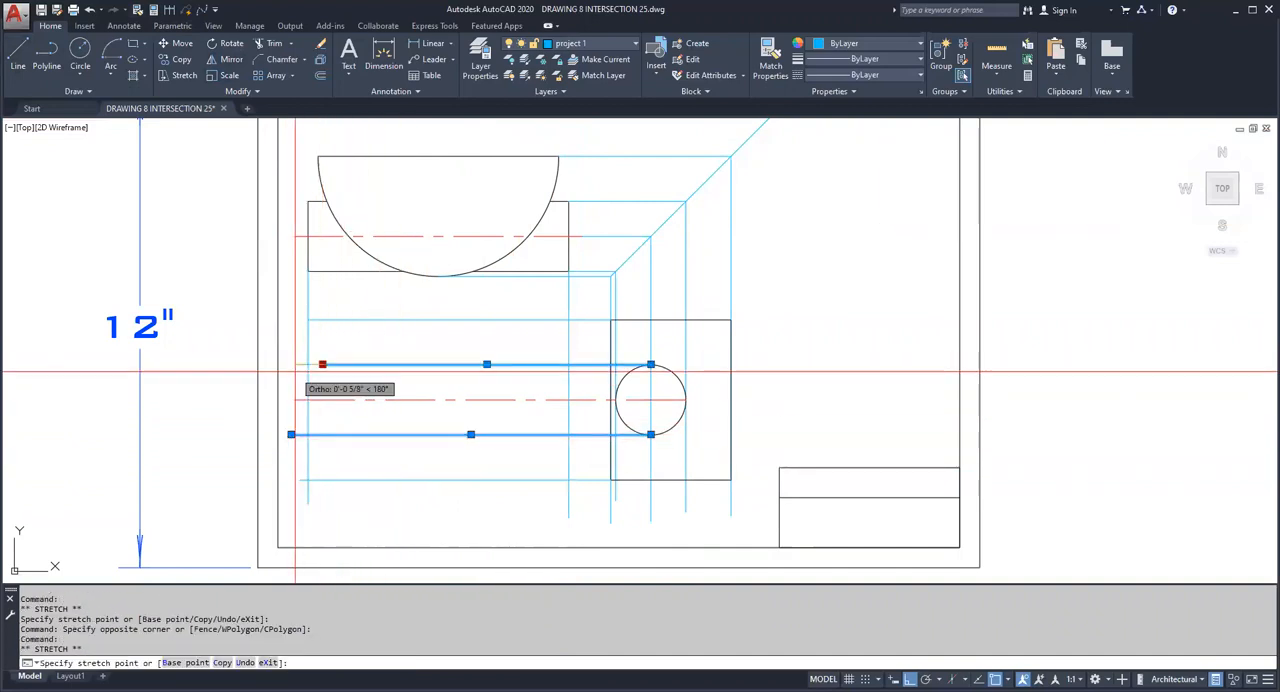
{"action": "key", "text": "Escape"}
{"action": "key", "text": "Escape"}
Step: Draw vertical projection lines from both ends of the semicircle's straight edge down past the lowest horizontal projection line
{"action": "left_click", "coordinate": [26, 58]}
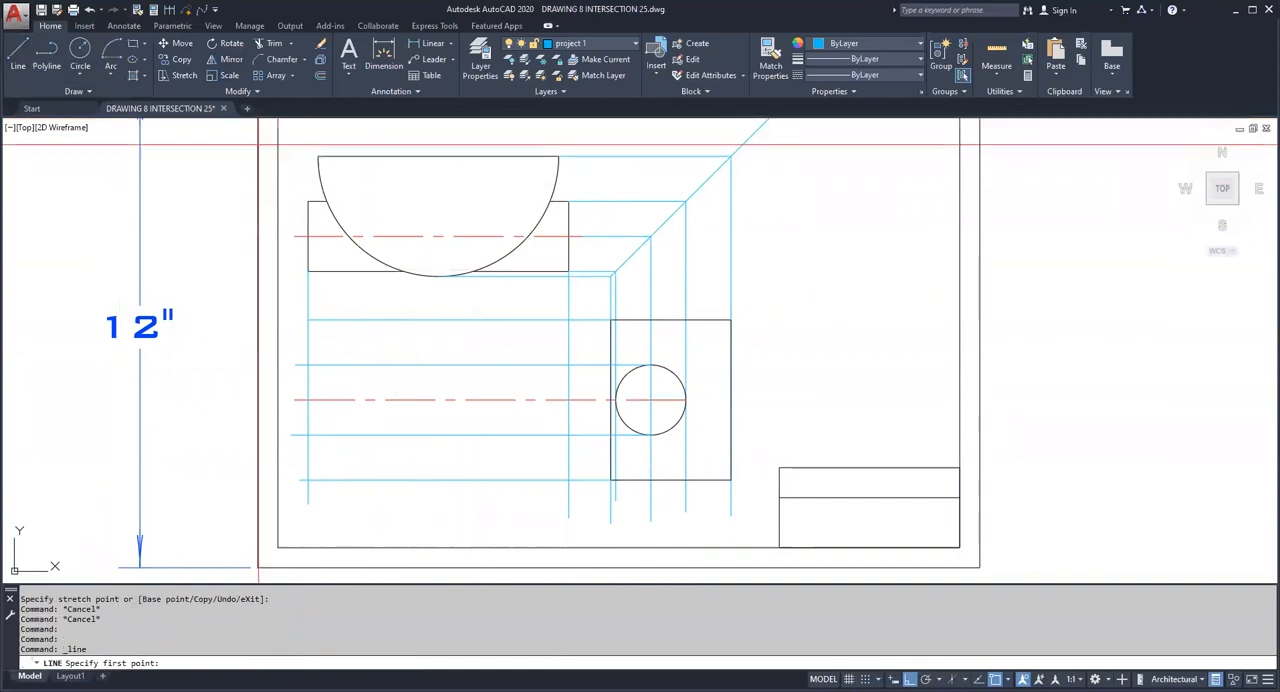
{"action": "left_click", "coordinate": [318, 157]}
{"action": "left_click", "coordinate": [356, 504]}
{"action": "key", "text": "Escape"}
{"action": "key", "text": "Escape"}
{"action": "key", "text": "space"}
{"action": "left_click", "coordinate": [557, 156]}
{"action": "left_click", "coordinate": [558, 520]}
{"action": "key", "text": "Escape"}
{"action": "key", "text": "Escape"}
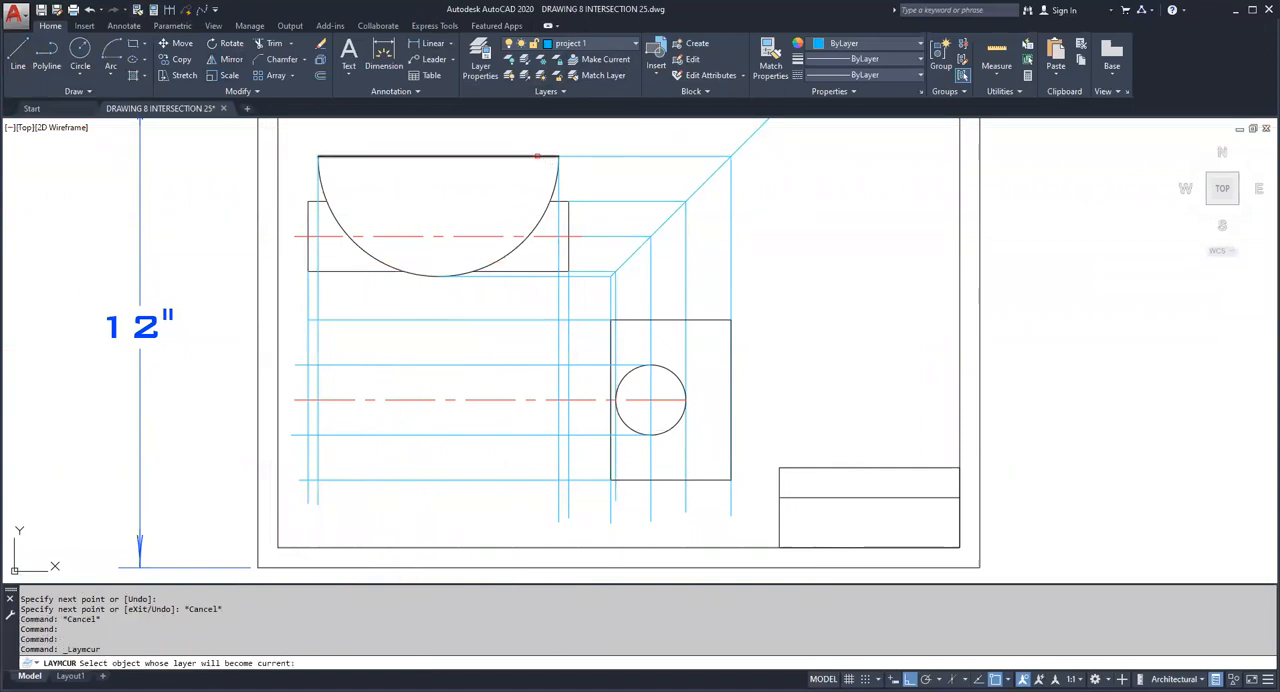
Step: Make layer 0 current and trace the stepped outline of the lower-left view along the projection line intersections
{"action": "left_click", "coordinate": [537, 156]}
{"action": "left_click", "coordinate": [20, 55]}
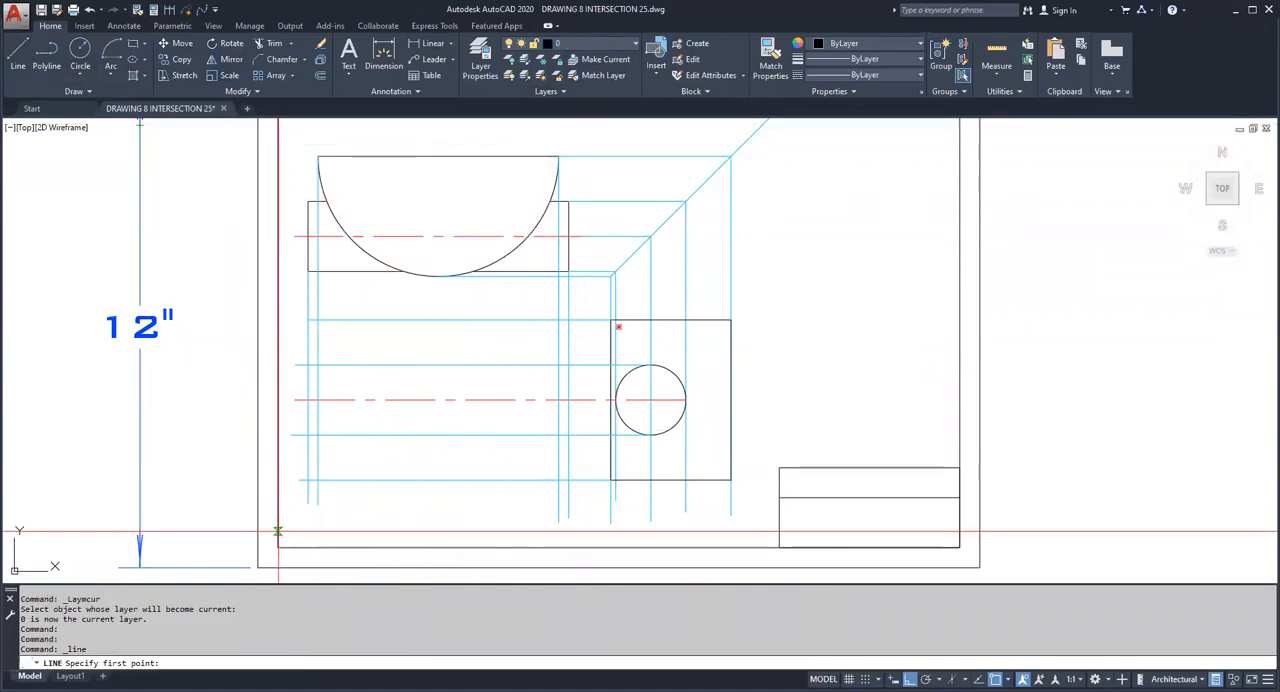
{"action": "left_click", "coordinate": [316, 435]}
{"action": "left_click", "coordinate": [317, 482]}
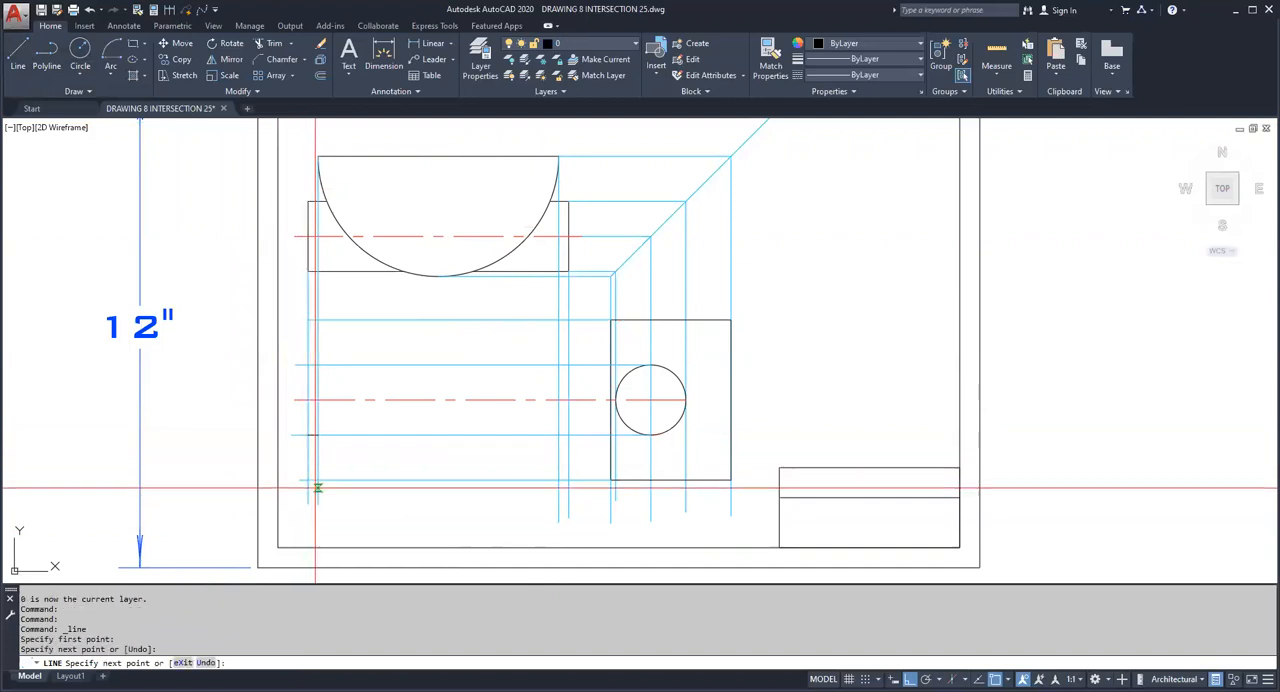
{"action": "left_click", "coordinate": [543, 480]}
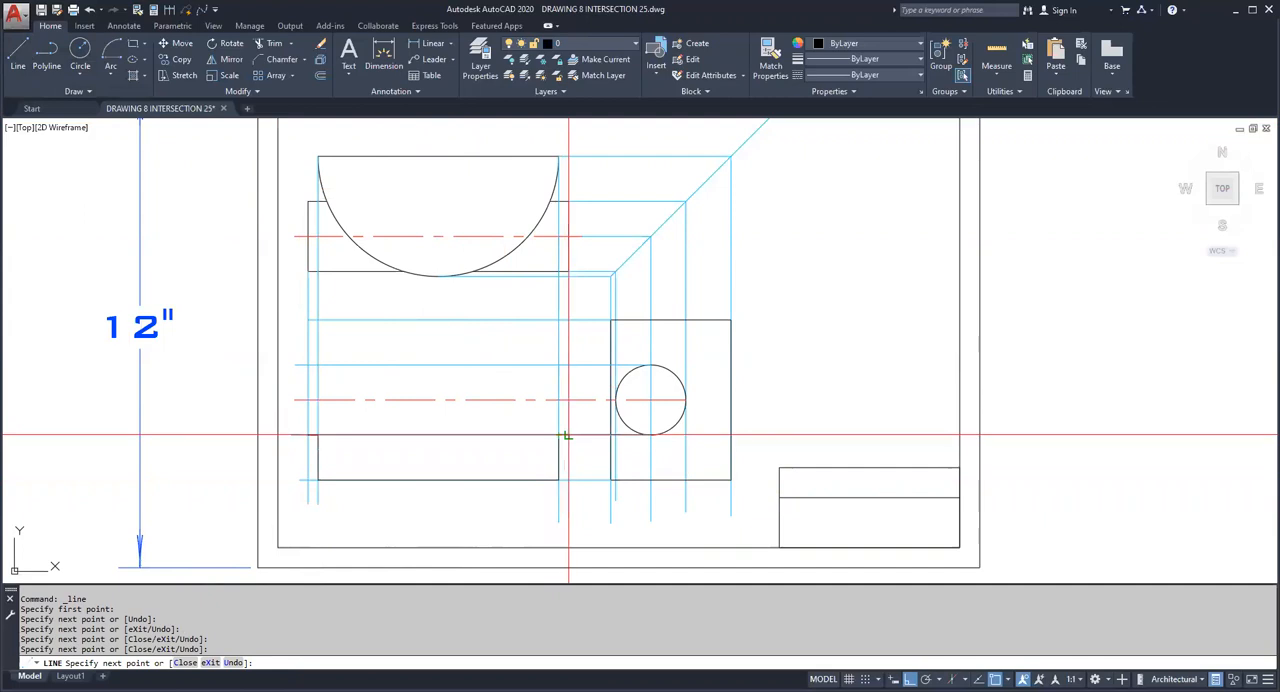
{"action": "left_click", "coordinate": [558, 365]}
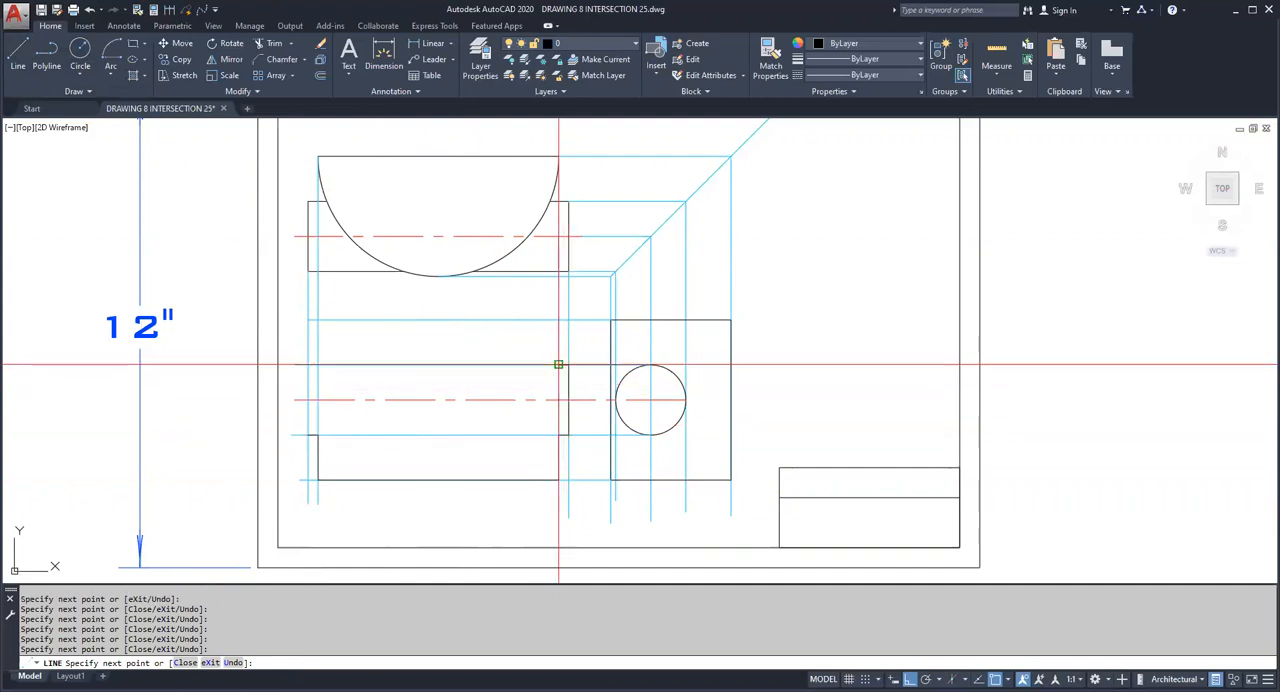
{"action": "left_click", "coordinate": [558, 320]}
{"action": "left_click", "coordinate": [318, 320]}
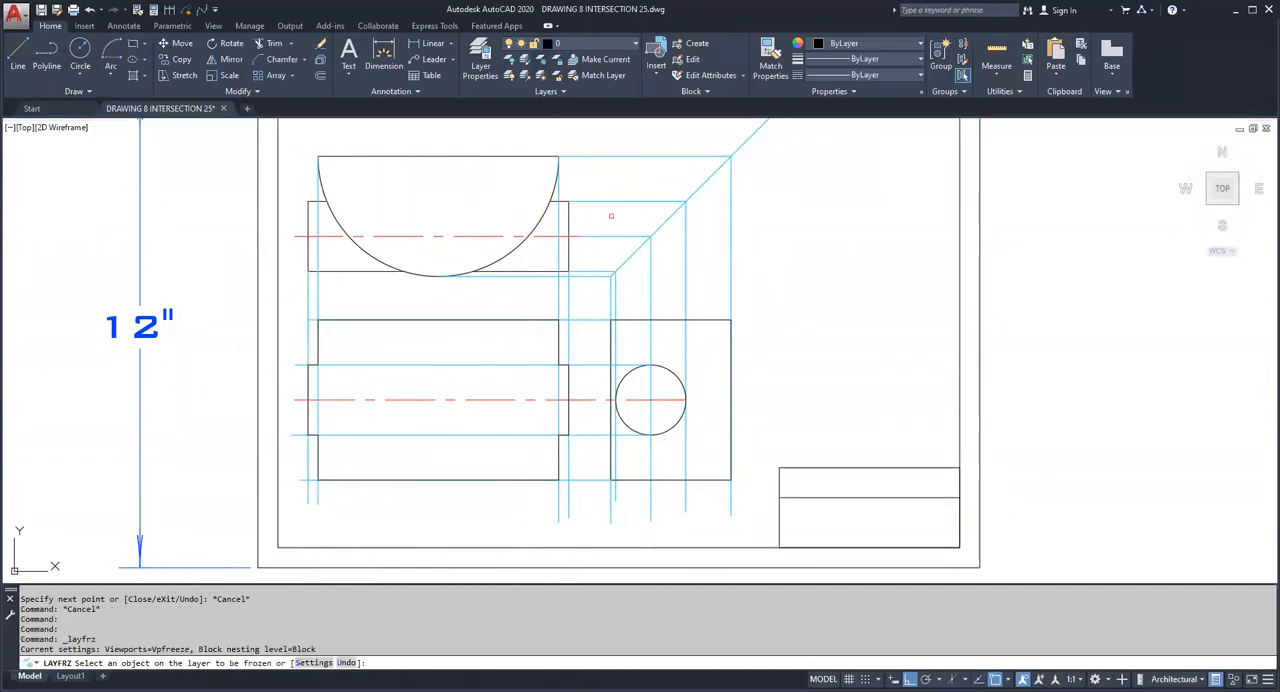
Step: Freeze the project 1 layer and draw a vertical line about 2 3/8 inches long from the circle's top quadrant down past its bottom
{"action": "left_click", "coordinate": [620, 236]}
{"action": "key", "text": "Escape"}
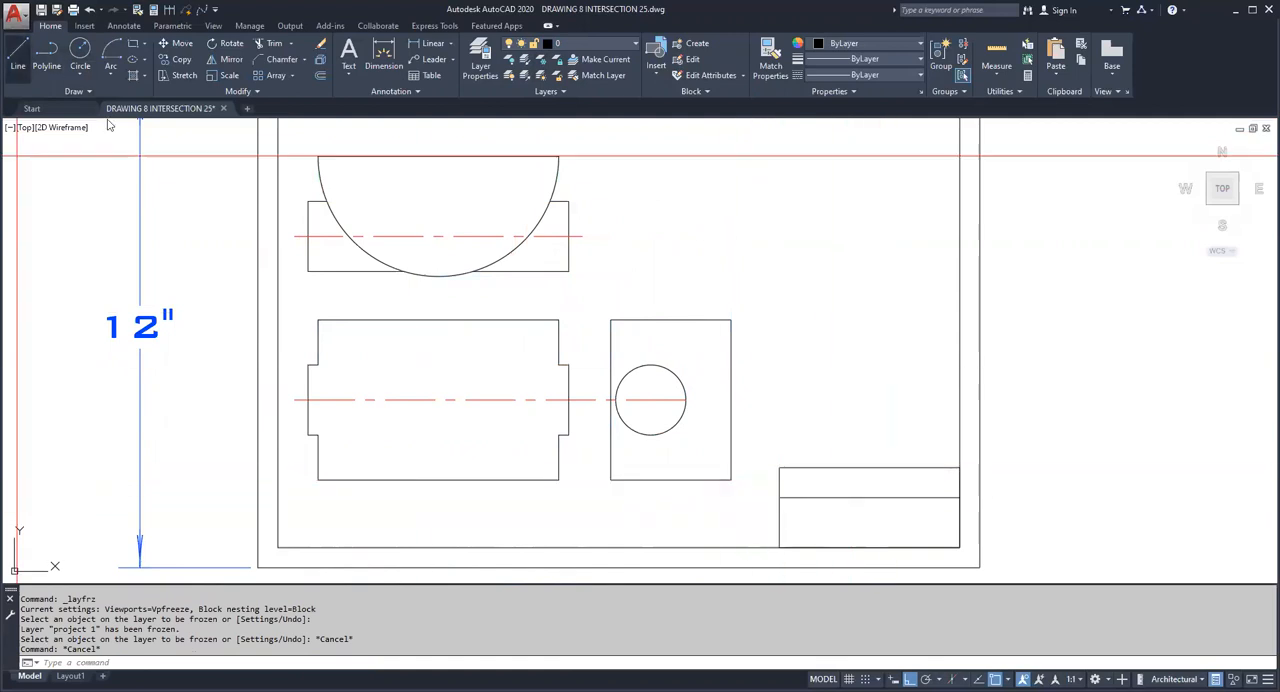
{"action": "left_click", "coordinate": [17, 55]}
{"action": "left_click", "coordinate": [650, 365]}
{"action": "left_click", "coordinate": [650, 461]}
{"action": "key", "text": "Escape"}
Step: Stretch the vertical line's upper end above the circle and the horizontal centerline's right end beyond the circle
{"action": "left_click", "coordinate": [650, 396]}
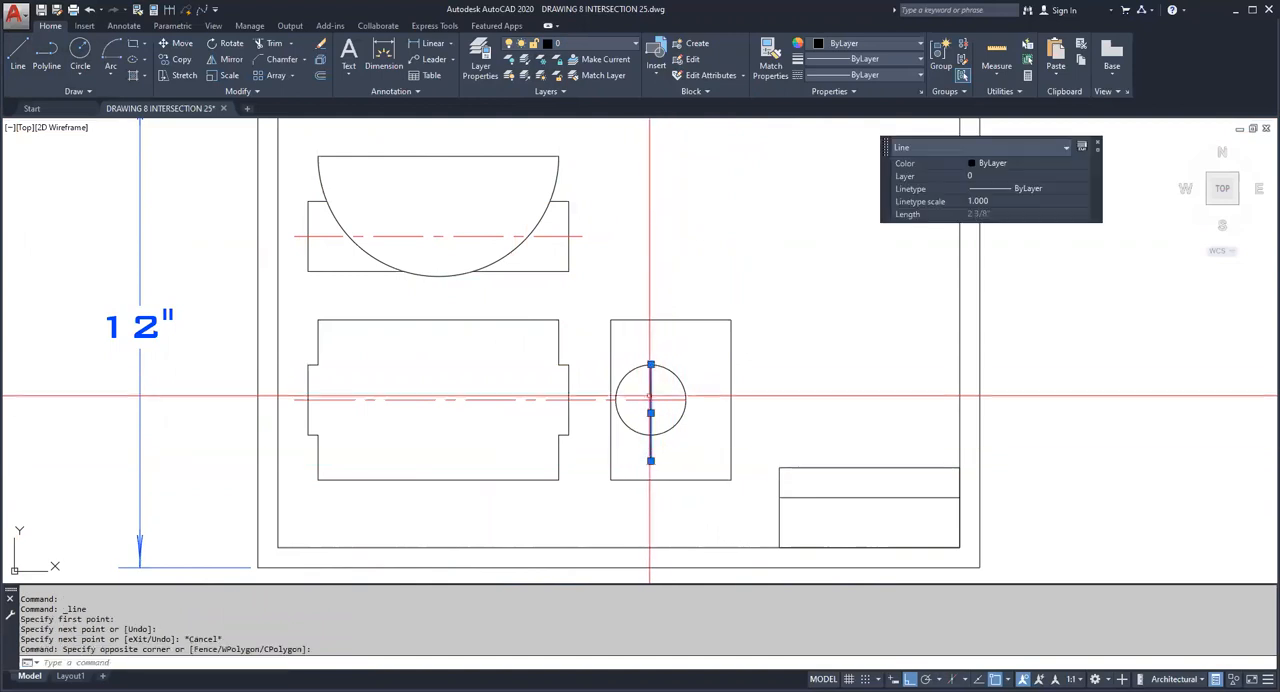
{"action": "left_click", "coordinate": [650, 365]}
{"action": "left_click", "coordinate": [650, 342]}
{"action": "key", "text": "Escape"}
{"action": "left_click", "coordinate": [667, 396]}
{"action": "left_click", "coordinate": [686, 399]}
{"action": "left_click", "coordinate": [686, 399]}
{"action": "left_click", "coordinate": [706, 399]}
{"action": "key", "text": "Escape"}
{"action": "key", "text": "Escape"}
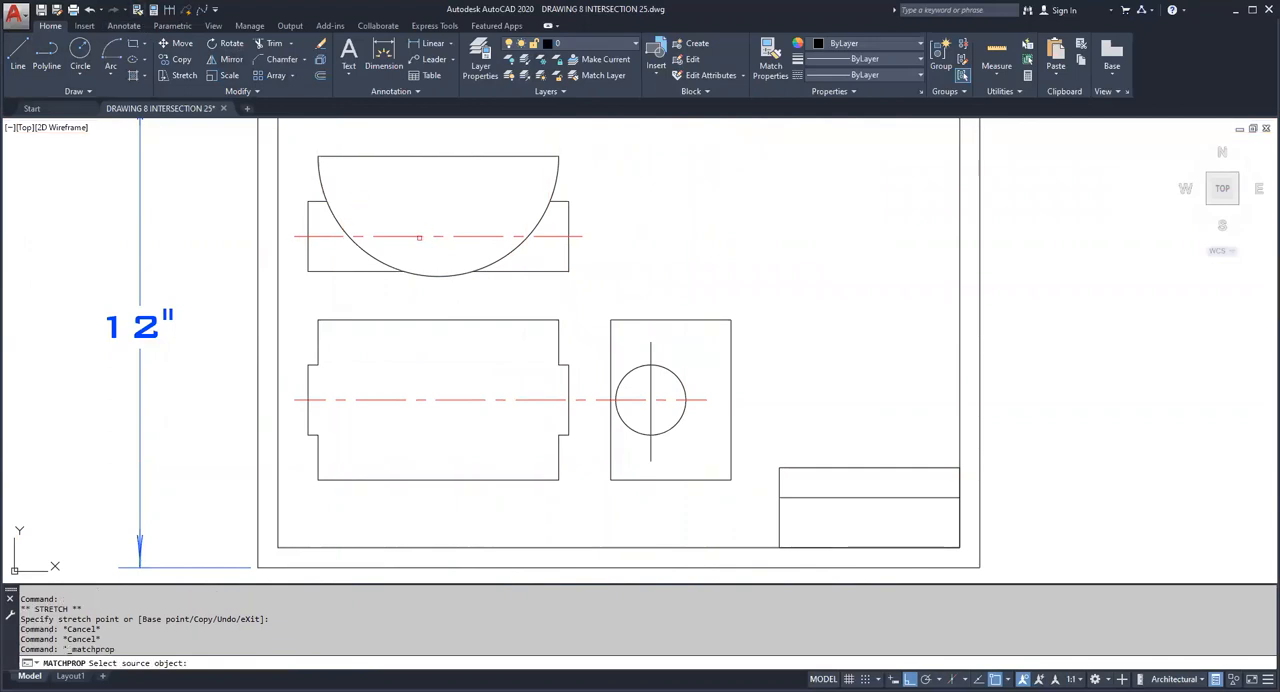
Step: Match the circle's vertical line to the properties of the semicircle view's red centerline
{"action": "left_click", "coordinate": [419, 237]}
{"action": "left_click", "coordinate": [667, 359]}
{"action": "left_click", "coordinate": [638, 352]}
{"action": "key", "text": "Escape"}
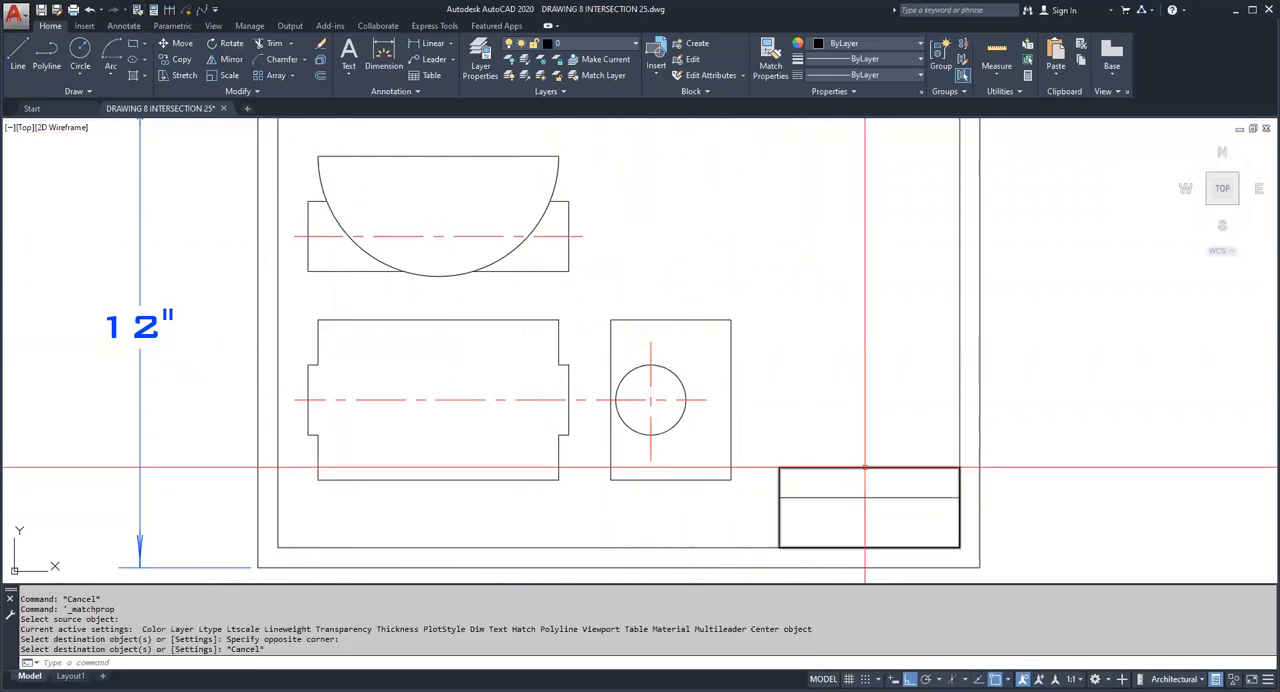
Step: Add a vertical linear dimension for the right edge of the rectangle in the semicircle view, placed to its right
{"action": "middle_click_drag", "start_coordinate": [864, 470], "coordinate": [865, 507]}
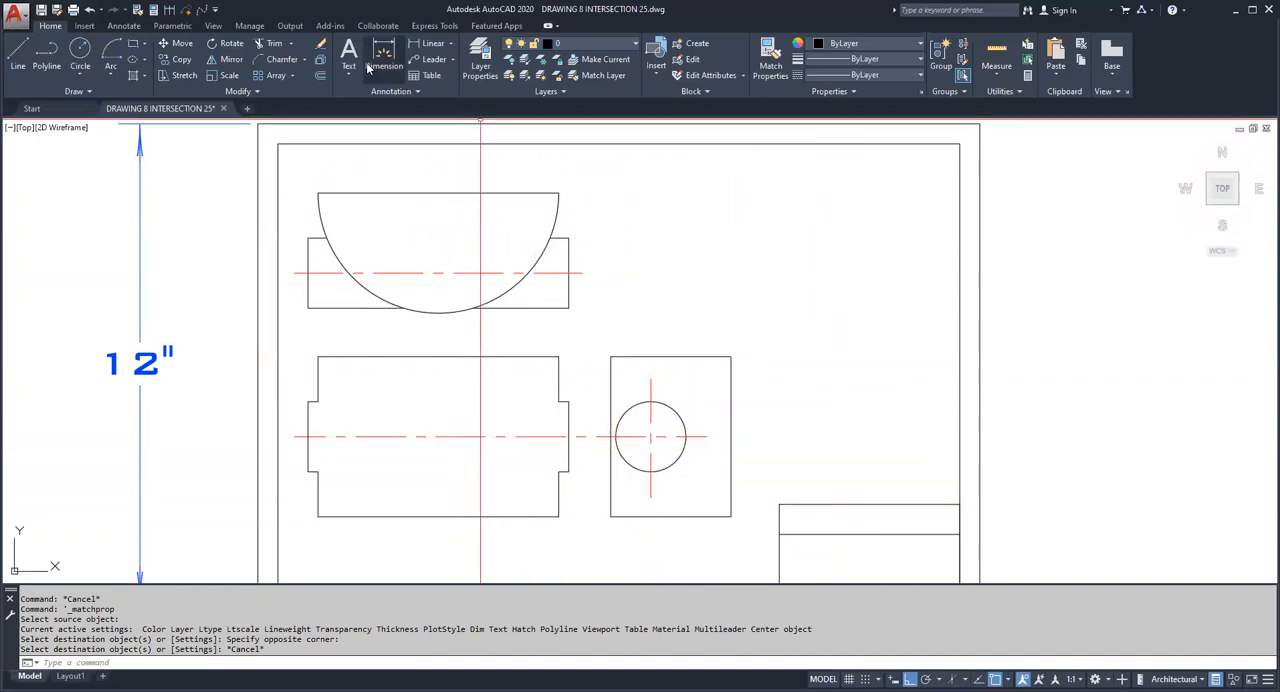
{"action": "left_click", "coordinate": [434, 47]}
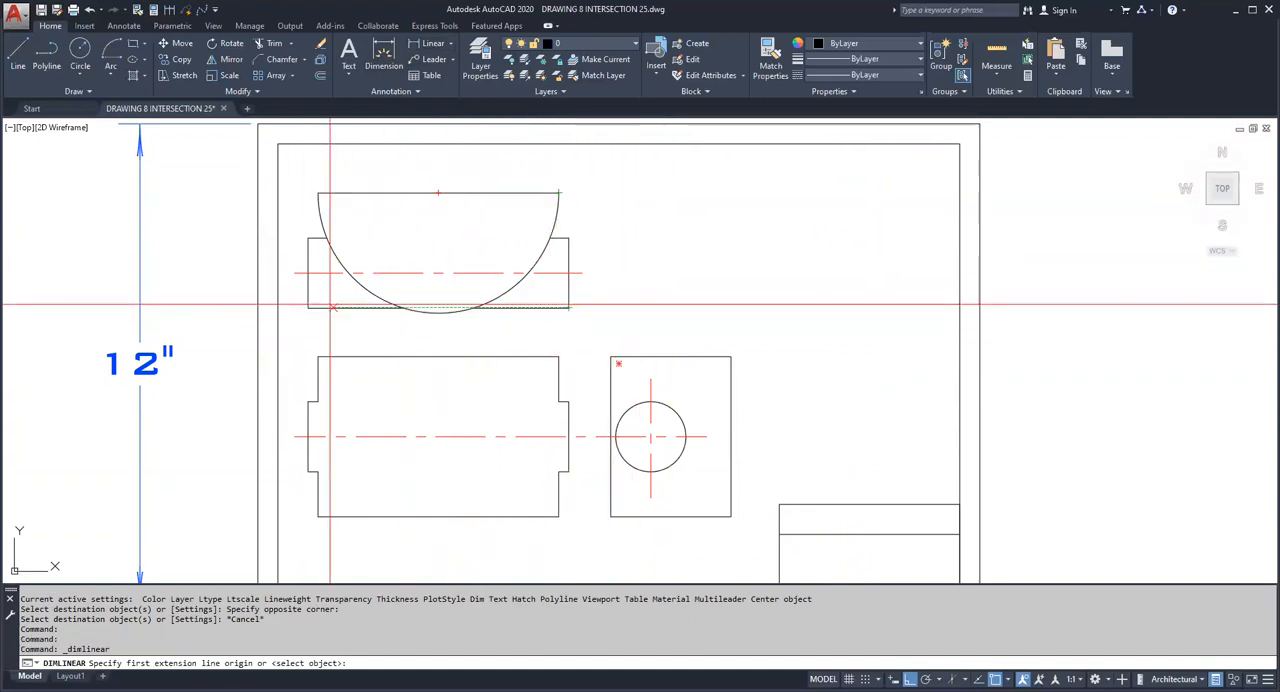
{"action": "left_click", "coordinate": [570, 307]}
{"action": "left_click", "coordinate": [570, 238]}
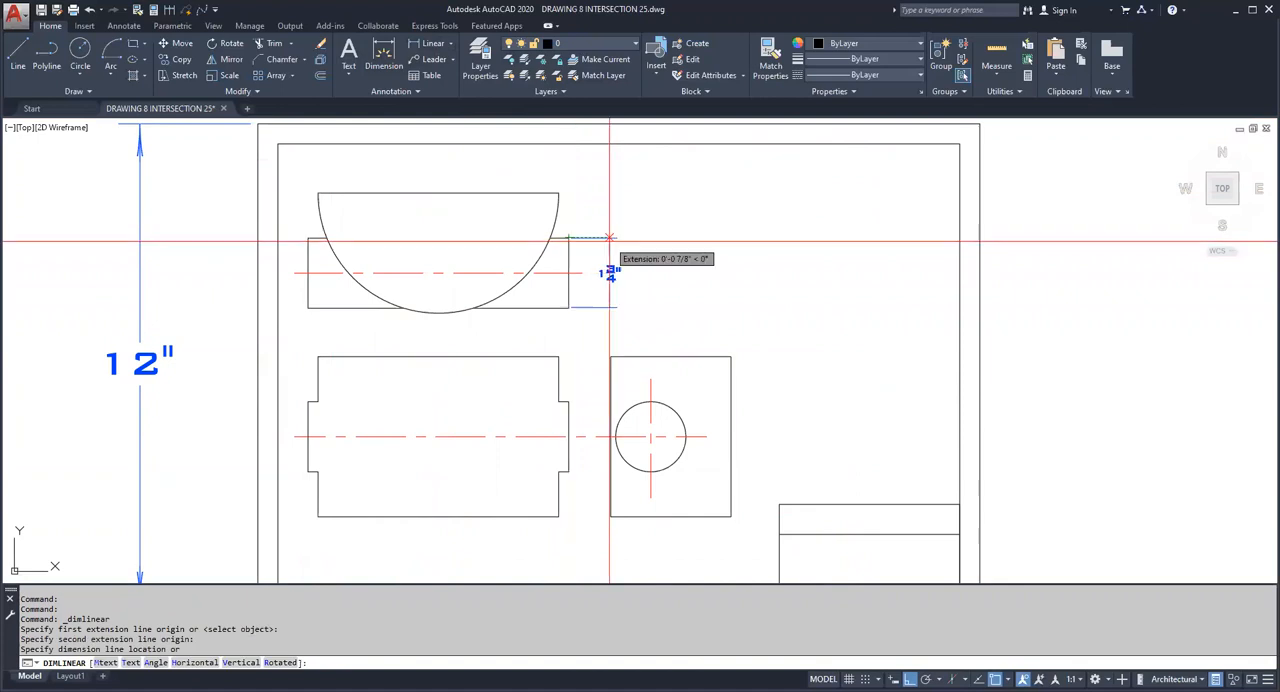
{"action": "left_click", "coordinate": [598, 238]}
{"action": "key", "text": "Escape"}
{"action": "key", "text": "Escape"}
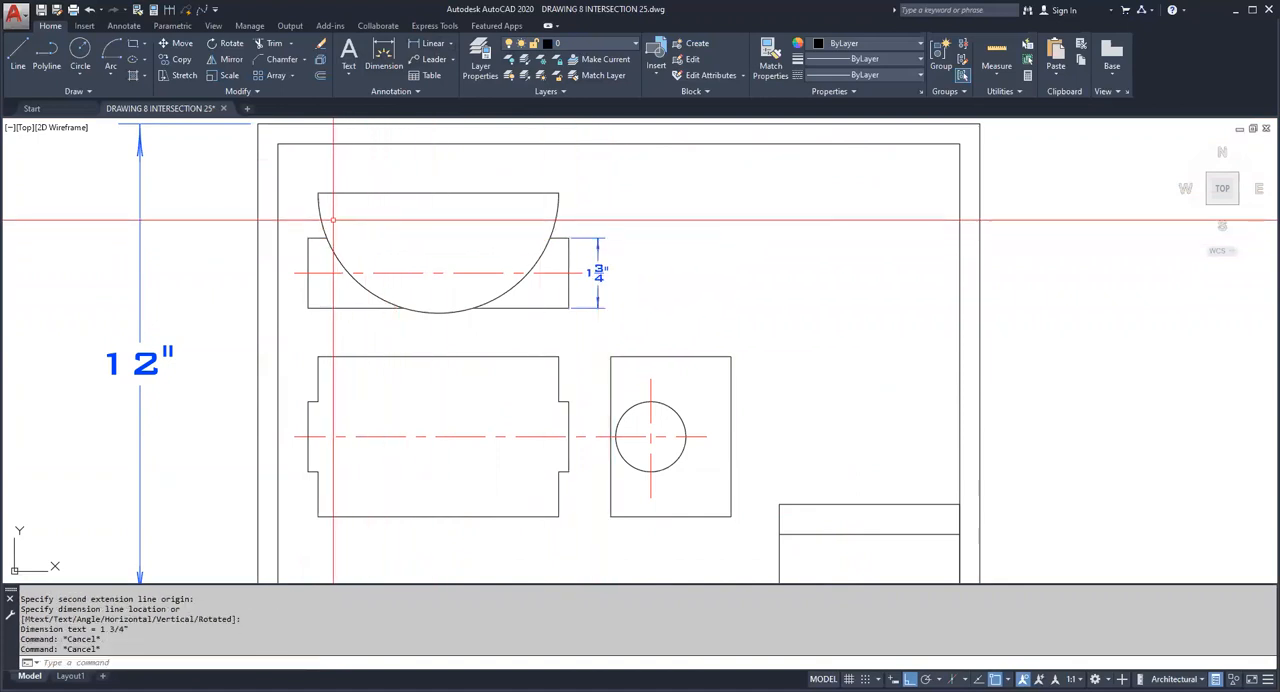
{"action": "key", "text": "Escape"}
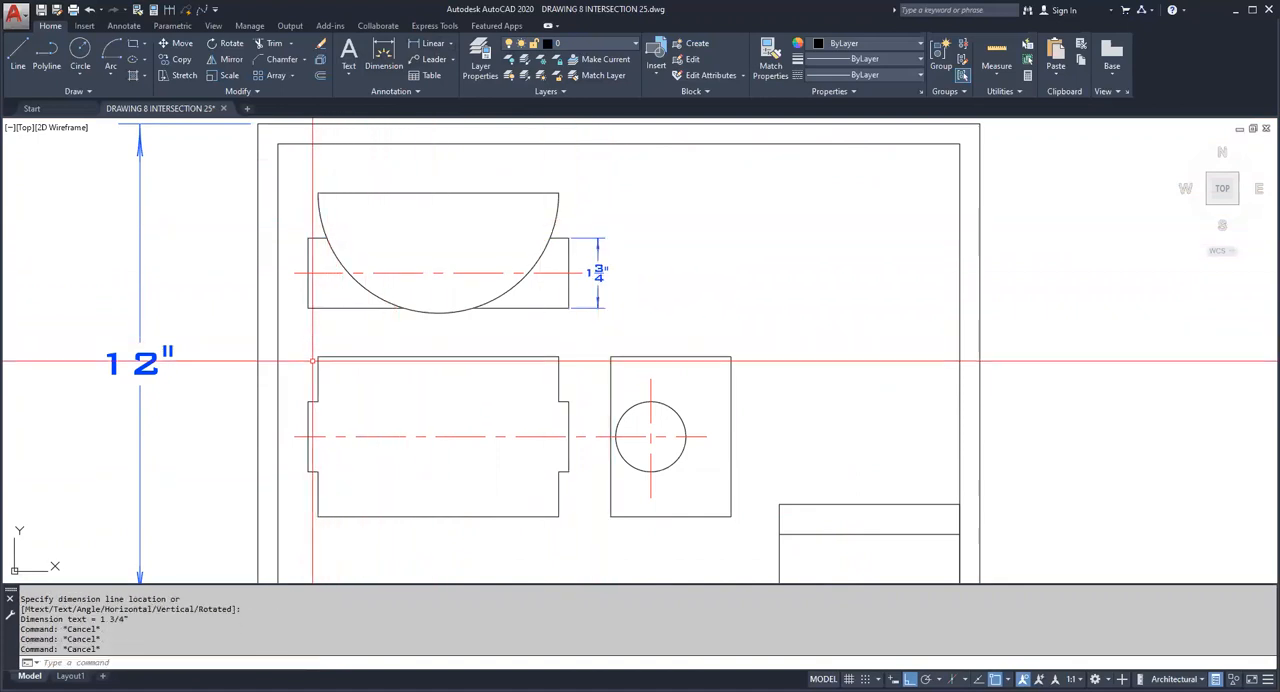
{"action": "key", "text": "Escape"}
Step: Add a horizontal linear dimension for the full width of the rectangle in the semicircle view, placed just below it
{"action": "key", "text": "Return"}
{"action": "left_click", "coordinate": [569, 308]}
{"action": "left_click", "coordinate": [554, 326]}
{"action": "middle_click_drag", "start_coordinate": [497, 371], "coordinate": [490, 304]}
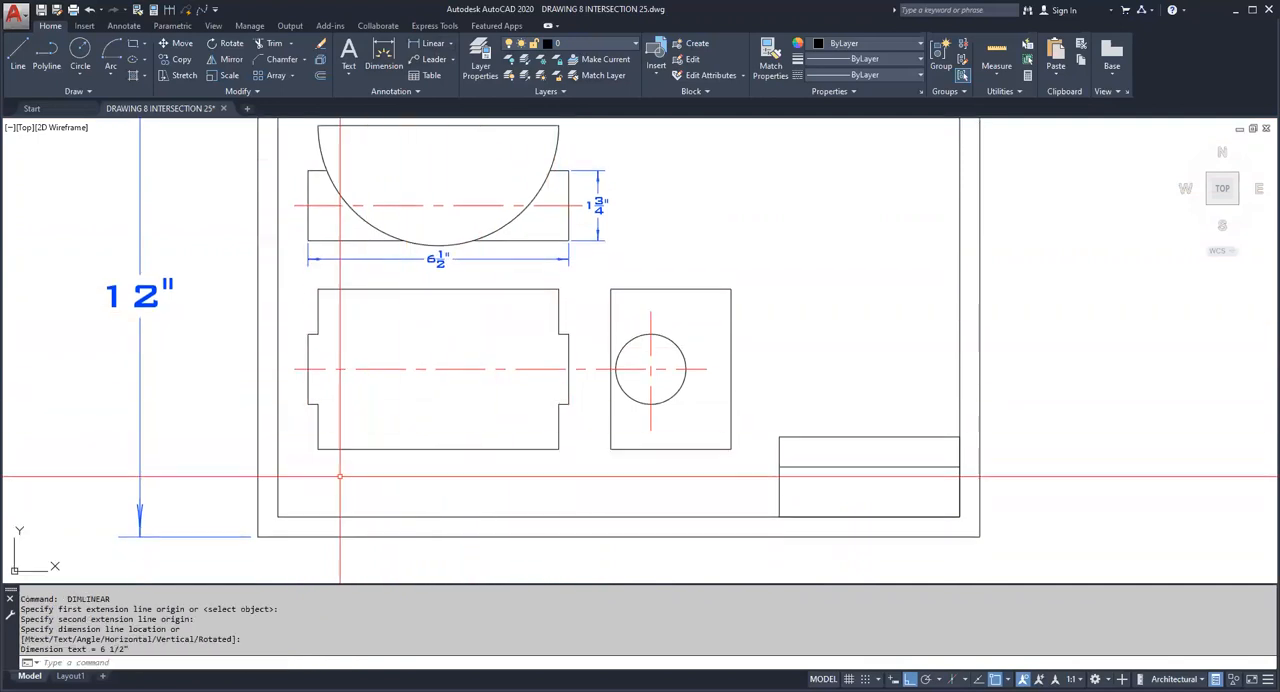
Step: Add a vertical linear dimension for the full height of the lower notched rectangle view, placed to its left
{"action": "key", "text": "Escape"}
{"action": "key", "text": "Return"}
{"action": "left_click", "coordinate": [318, 449]}
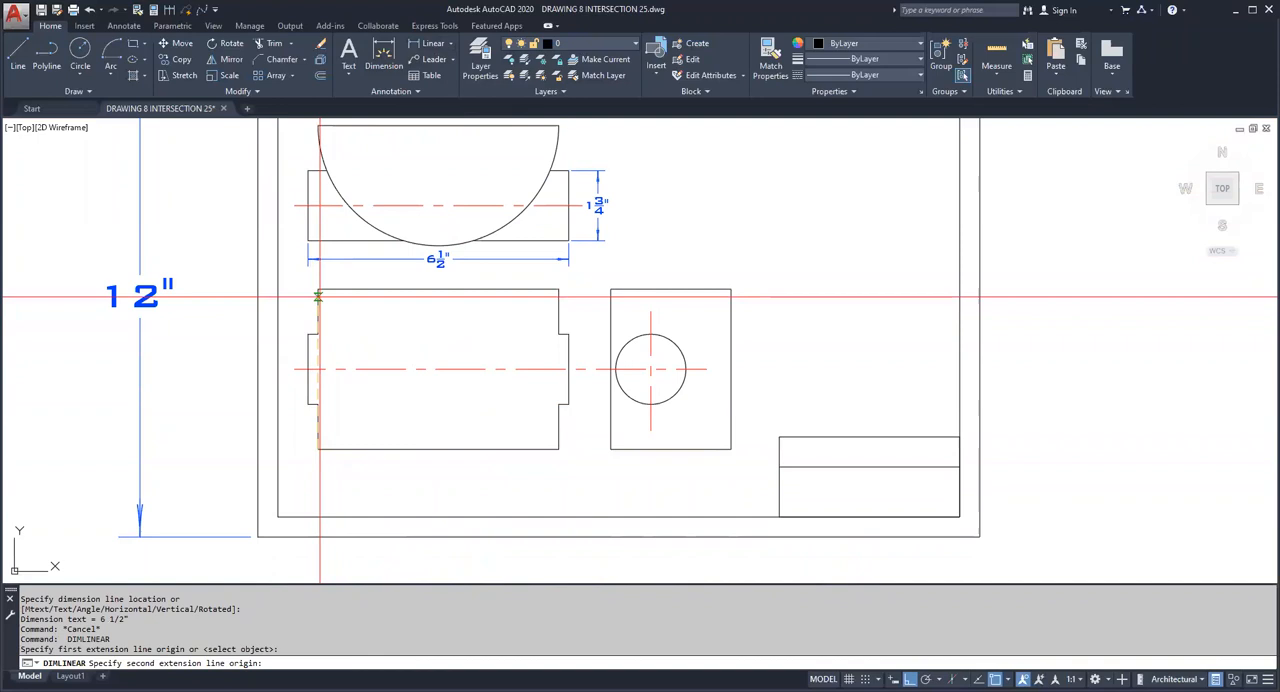
{"action": "left_click", "coordinate": [318, 290]}
{"action": "left_click", "coordinate": [290, 299]}
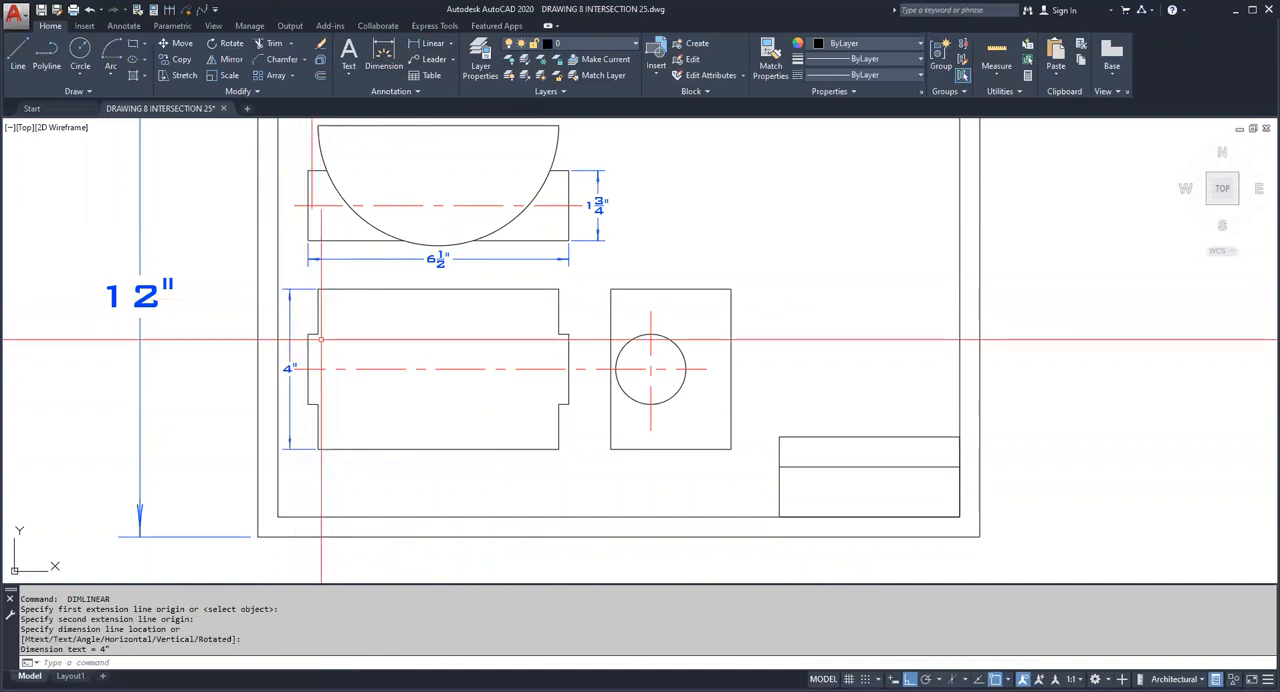
Step: Add a horizontal linear dimension for the bottom edge of the notched rectangle view, placed below it
{"action": "key", "text": "Escape"}
{"action": "key", "text": "Return"}
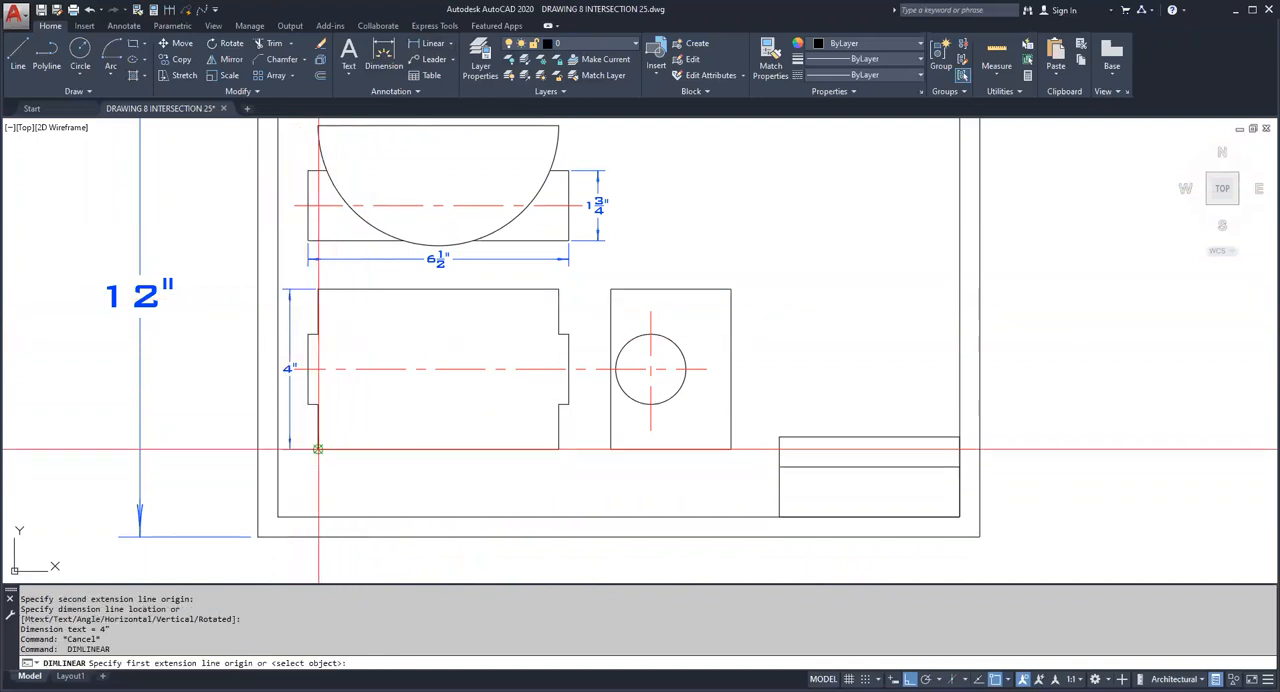
{"action": "left_click", "coordinate": [318, 449]}
{"action": "left_click", "coordinate": [558, 449]}
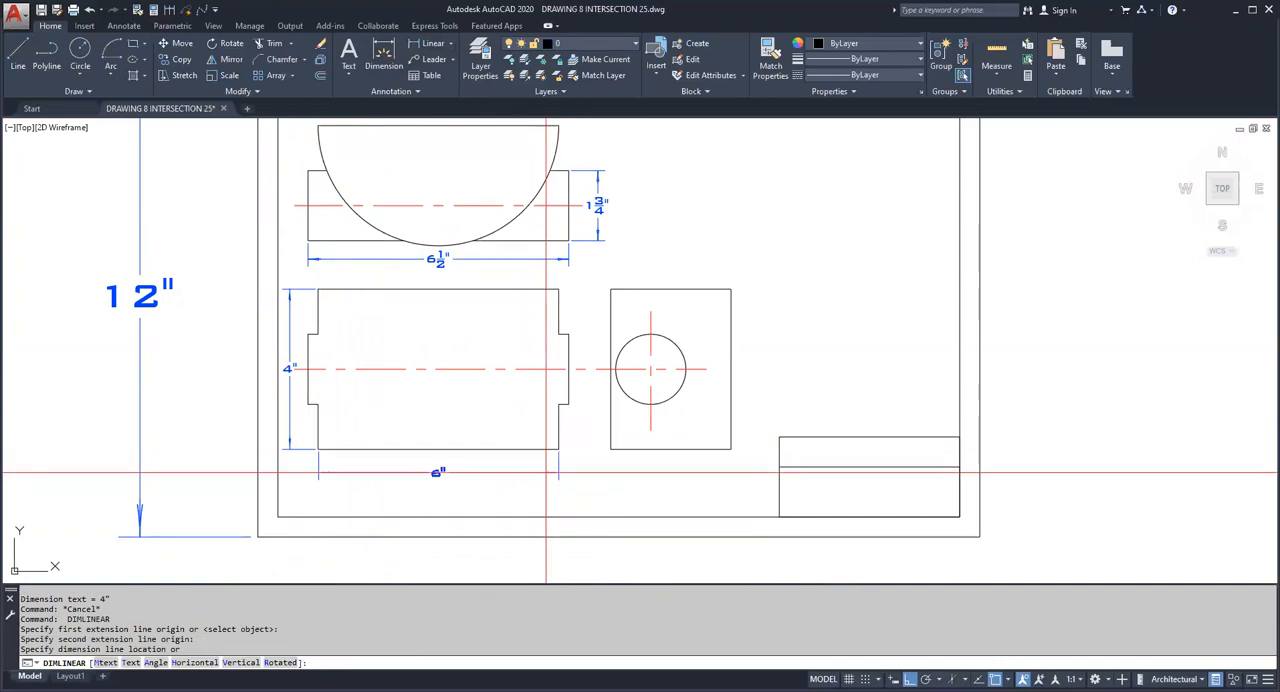
{"action": "left_click", "coordinate": [546, 472]}
Step: Add a radius dimension to the large semicircular arc, with its text inside the semicircle
{"action": "middle_click_drag", "start_coordinate": [543, 403], "coordinate": [540, 472]}
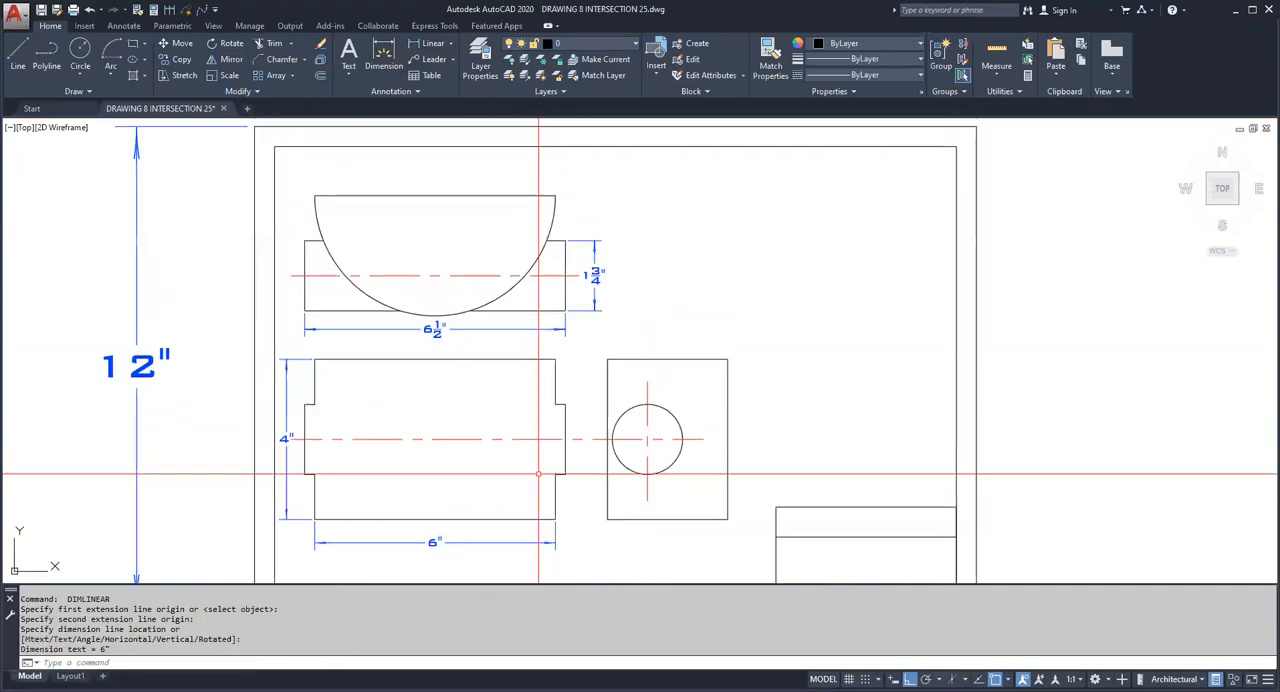
{"action": "left_click", "coordinate": [452, 43]}
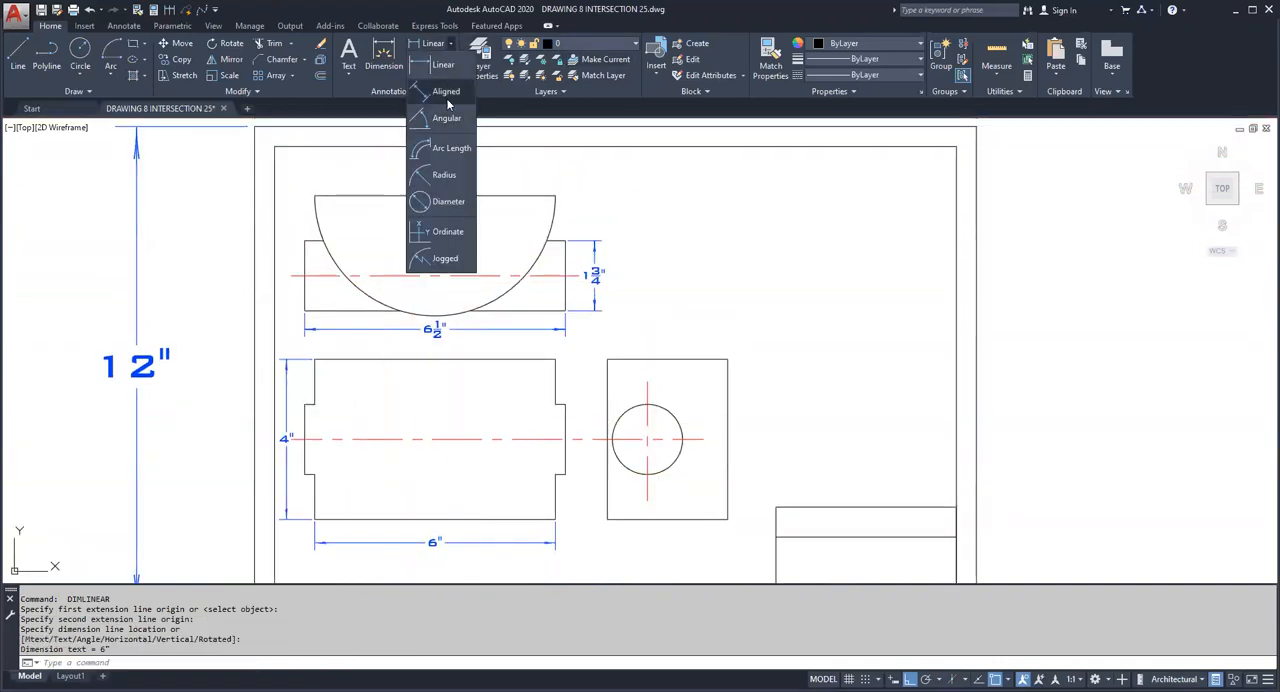
{"action": "left_click", "coordinate": [450, 175]}
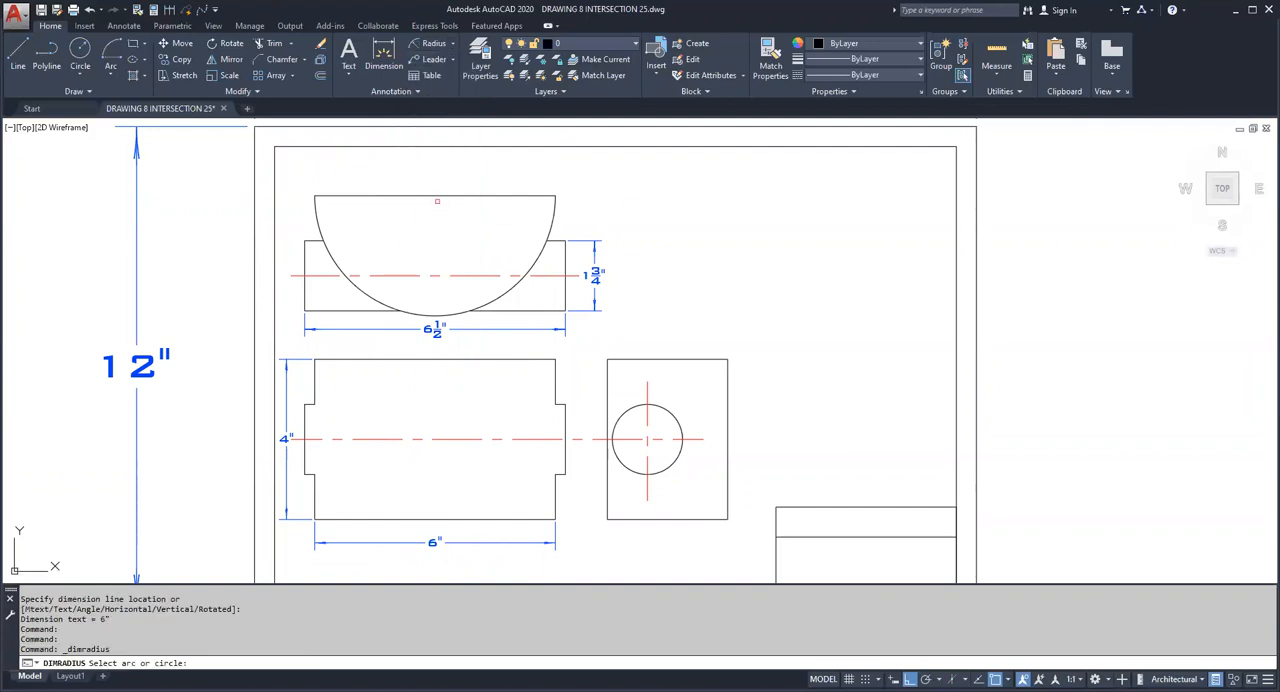
{"action": "left_click", "coordinate": [359, 292]}
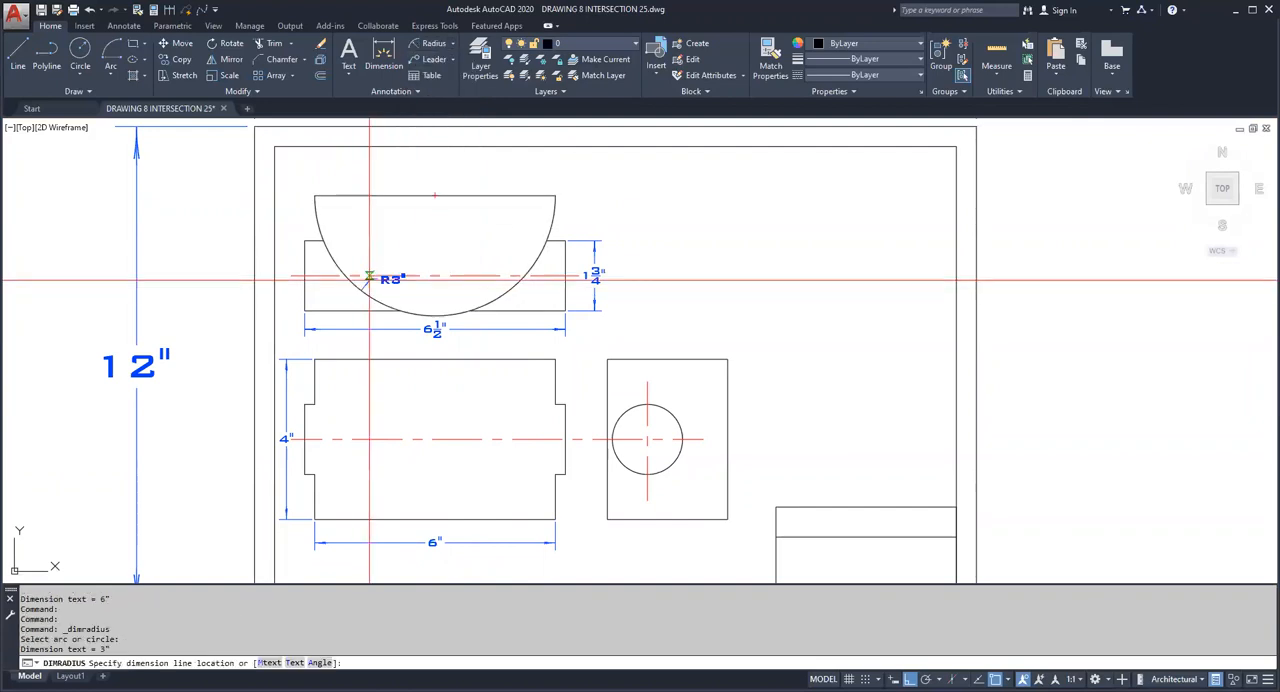
{"action": "left_click", "coordinate": [447, 212]}
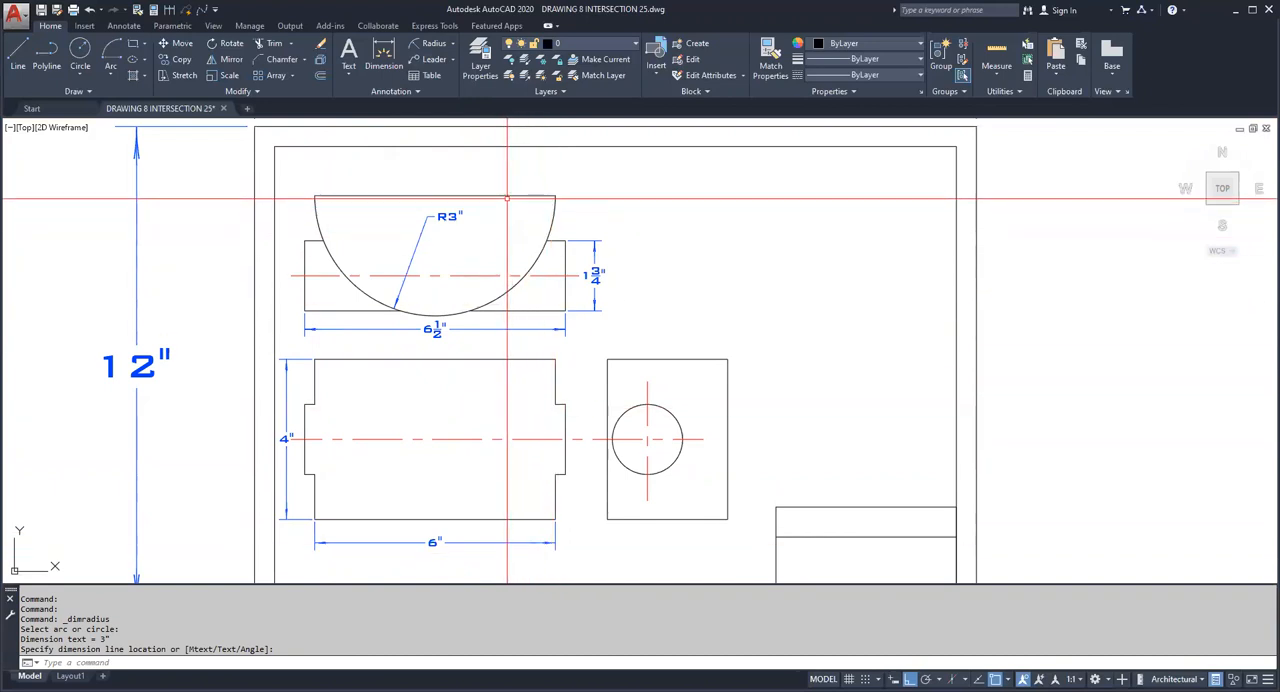
Step: Add a horizontal linear dimension for the semicircle's straight top edge, placed just above it
{"action": "left_click", "coordinate": [455, 45]}
{"action": "left_click", "coordinate": [445, 70]}
{"action": "left_click", "coordinate": [315, 196]}
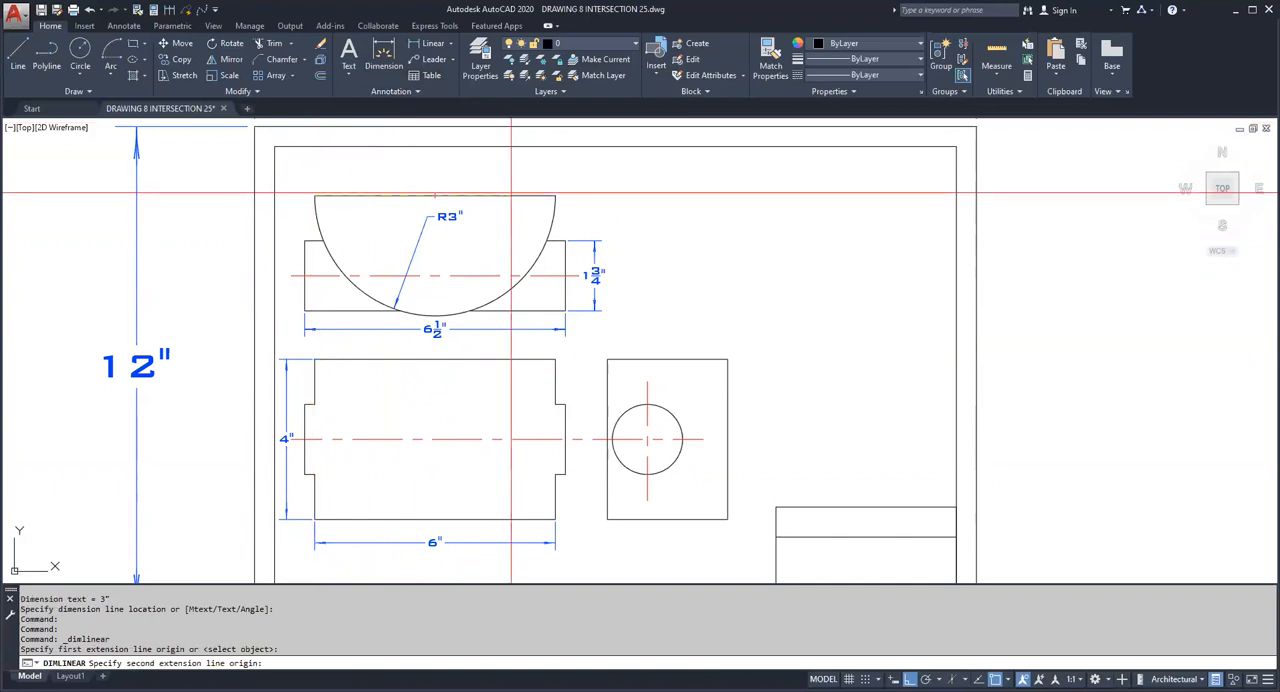
{"action": "left_click", "coordinate": [555, 196]}
{"action": "left_click", "coordinate": [505, 177]}
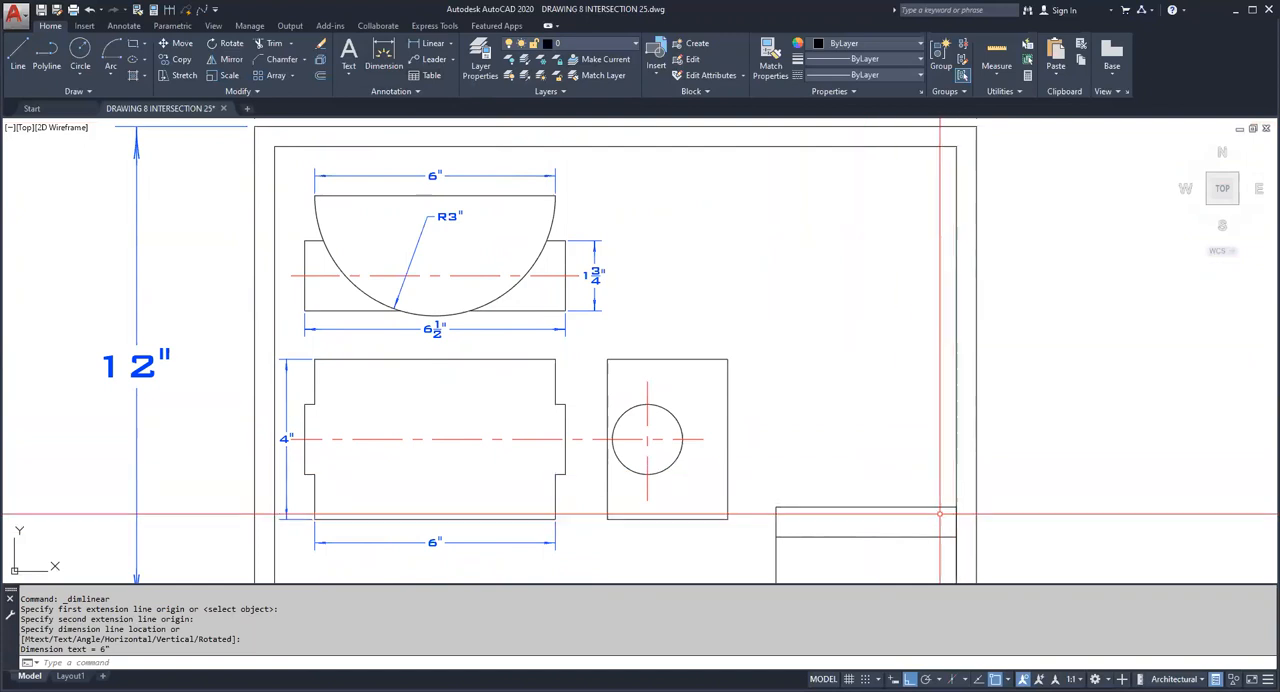
Step: Deselect the semicircular arc and make project 3 the current layer
{"action": "scroll", "coordinate": [398, 160], "scroll_direction": "up", "scroll_amount": 3}
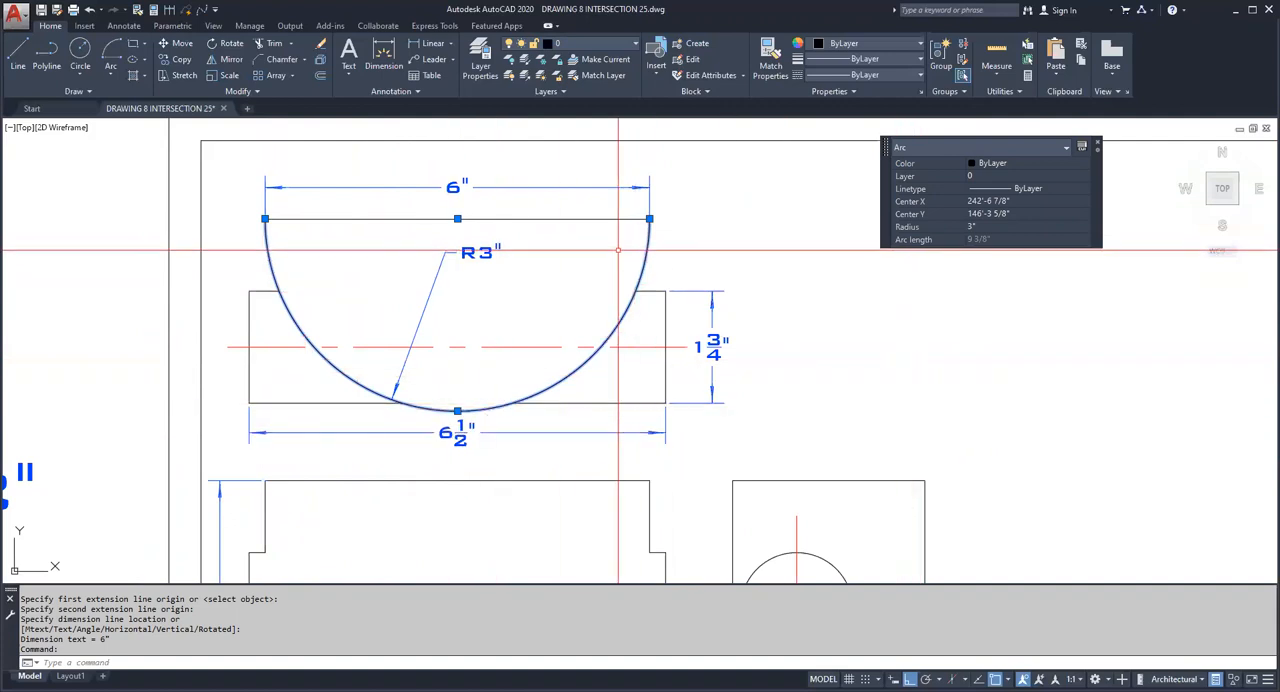
{"action": "key", "text": "Escape"}
{"action": "key", "text": "Escape"}
{"action": "left_click", "coordinate": [609, 43]}
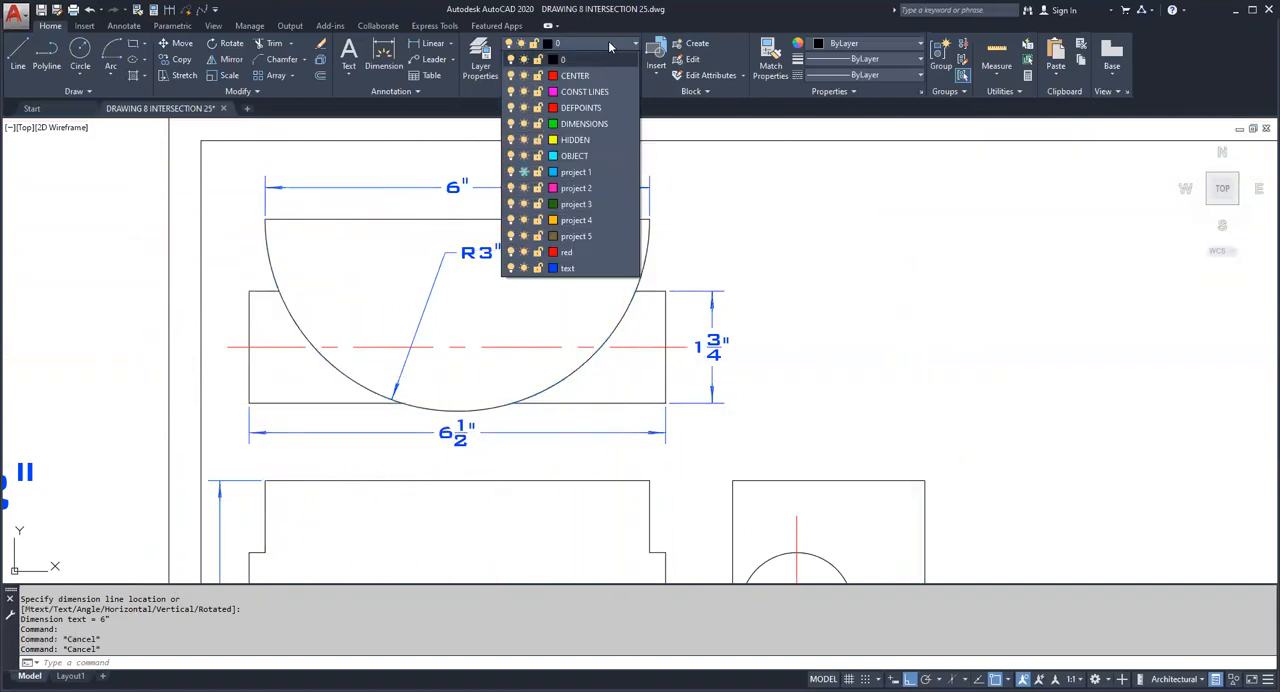
{"action": "left_click", "coordinate": [605, 205]}
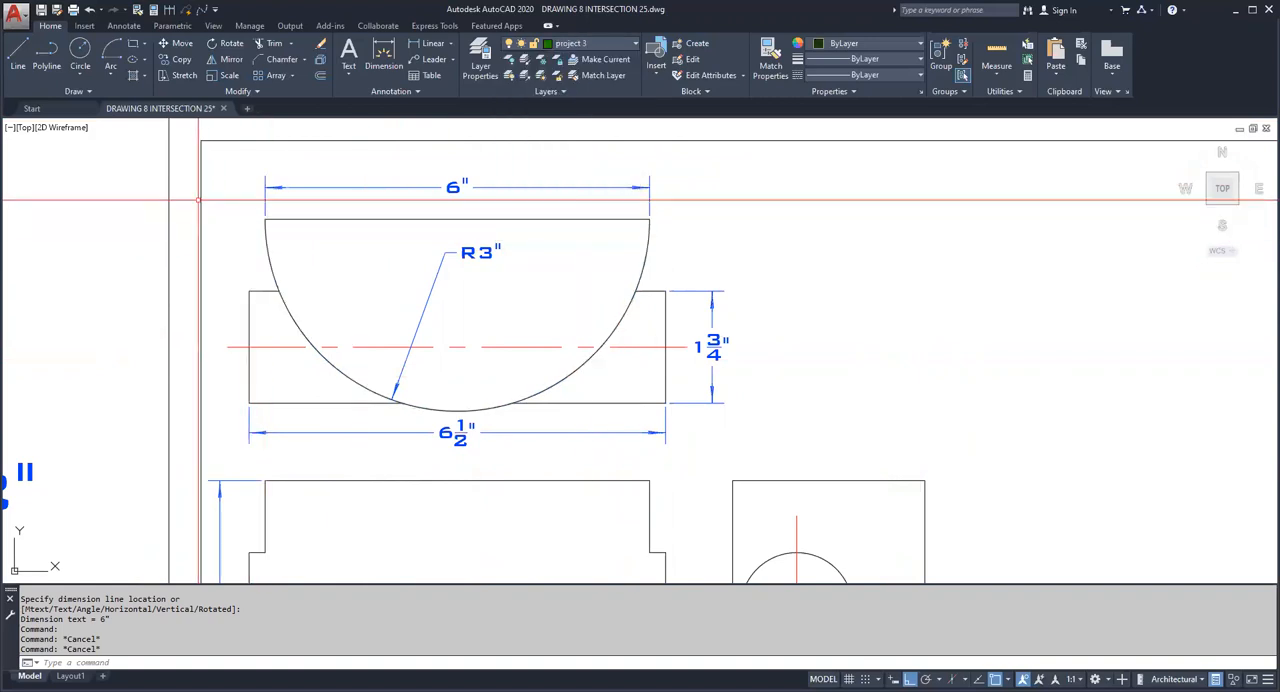
Step: Draw a Center, Start, End arc centered on the semicircle's top edge, from its lowest point to its right end
{"action": "left_click", "coordinate": [113, 75]}
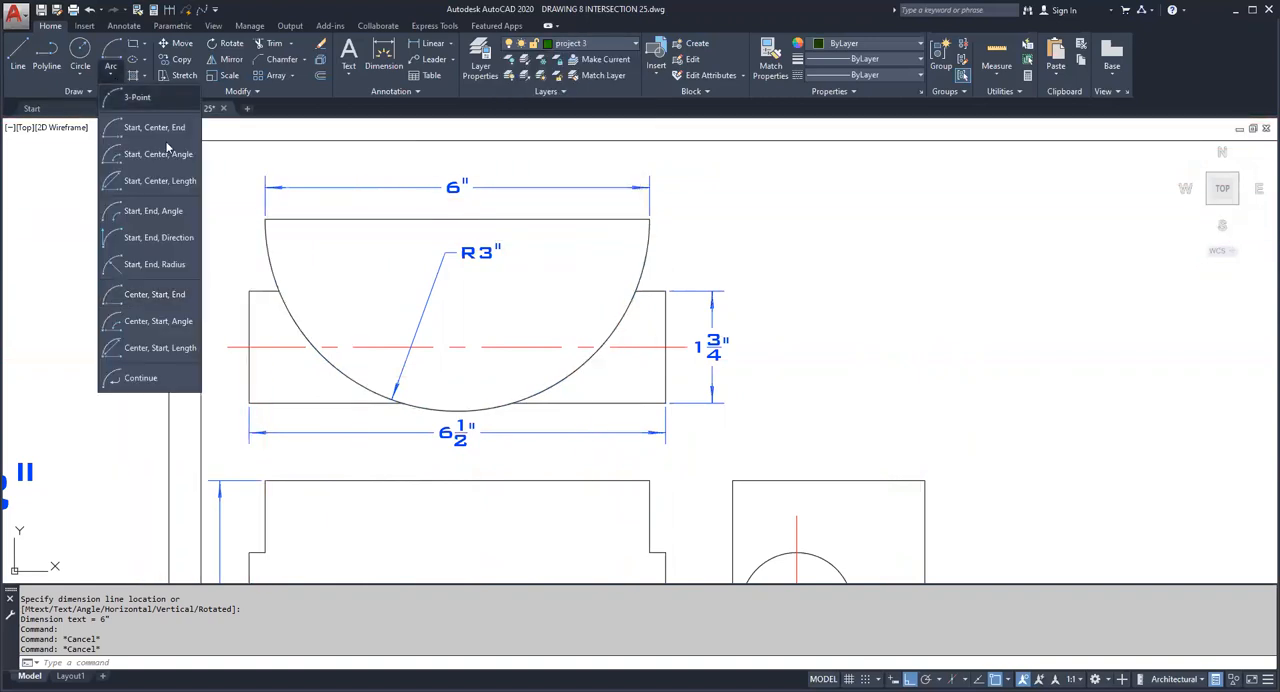
{"action": "left_click", "coordinate": [151, 296]}
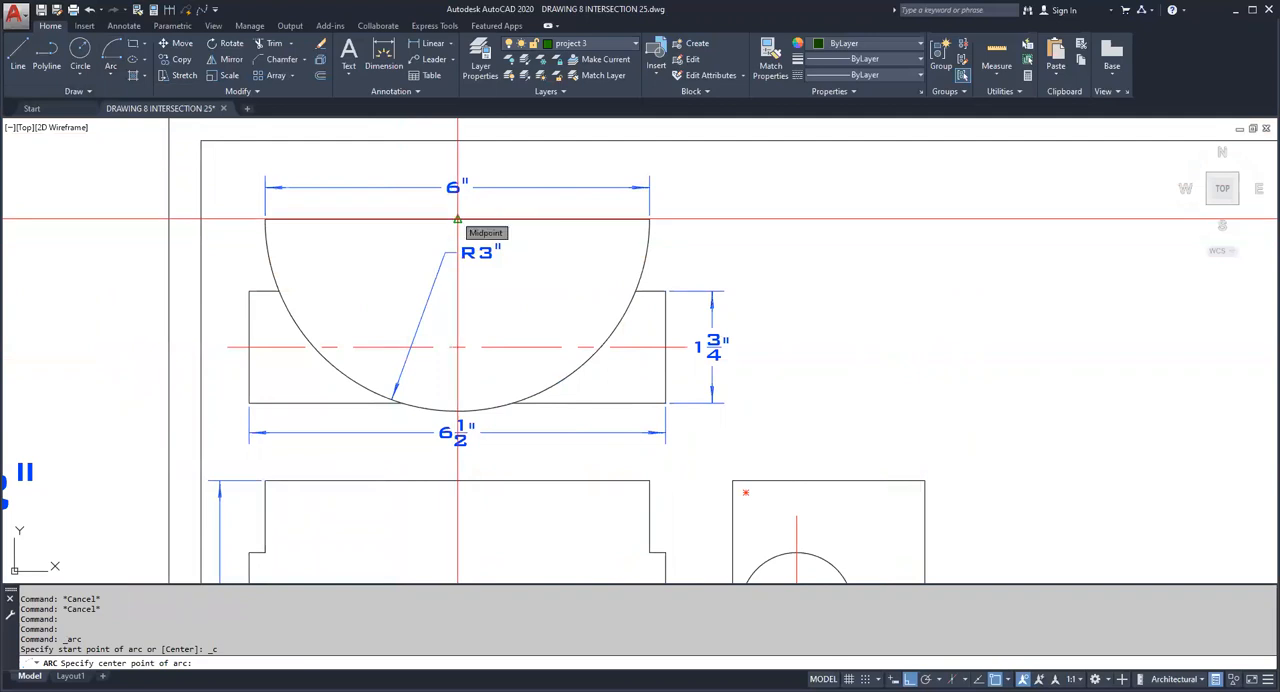
{"action": "left_click", "coordinate": [457, 219]}
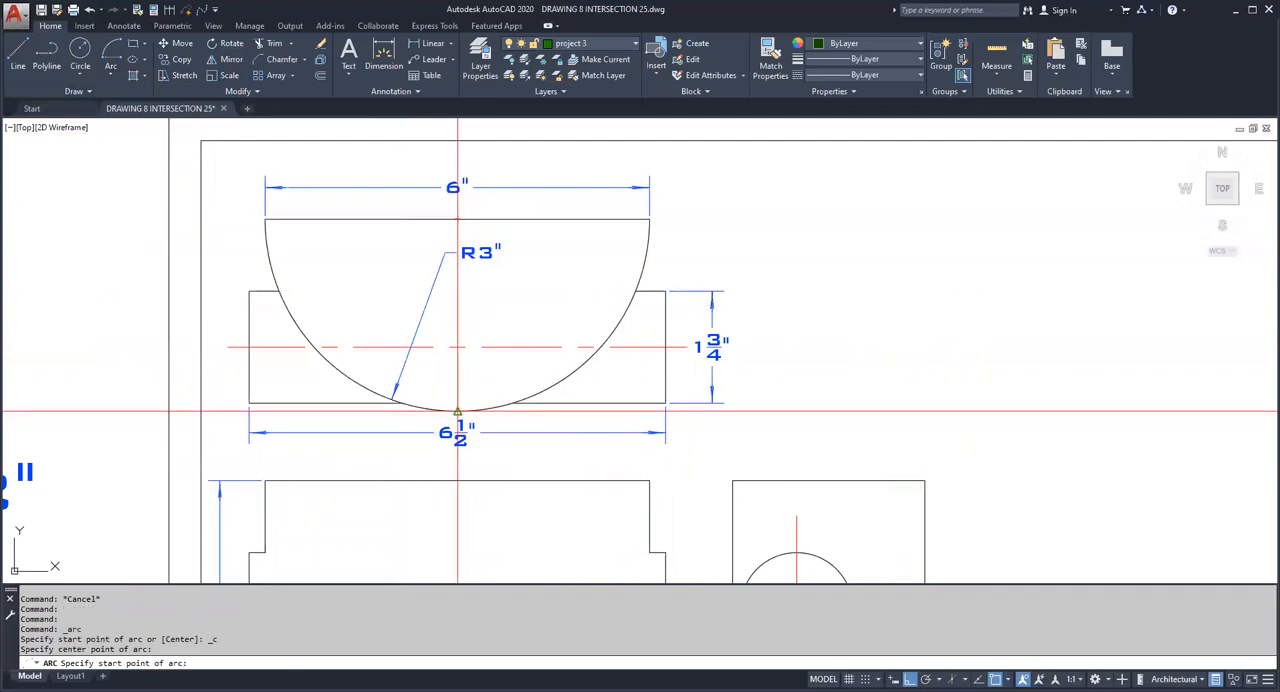
{"action": "left_click", "coordinate": [457, 410]}
{"action": "key", "text": "Escape"}
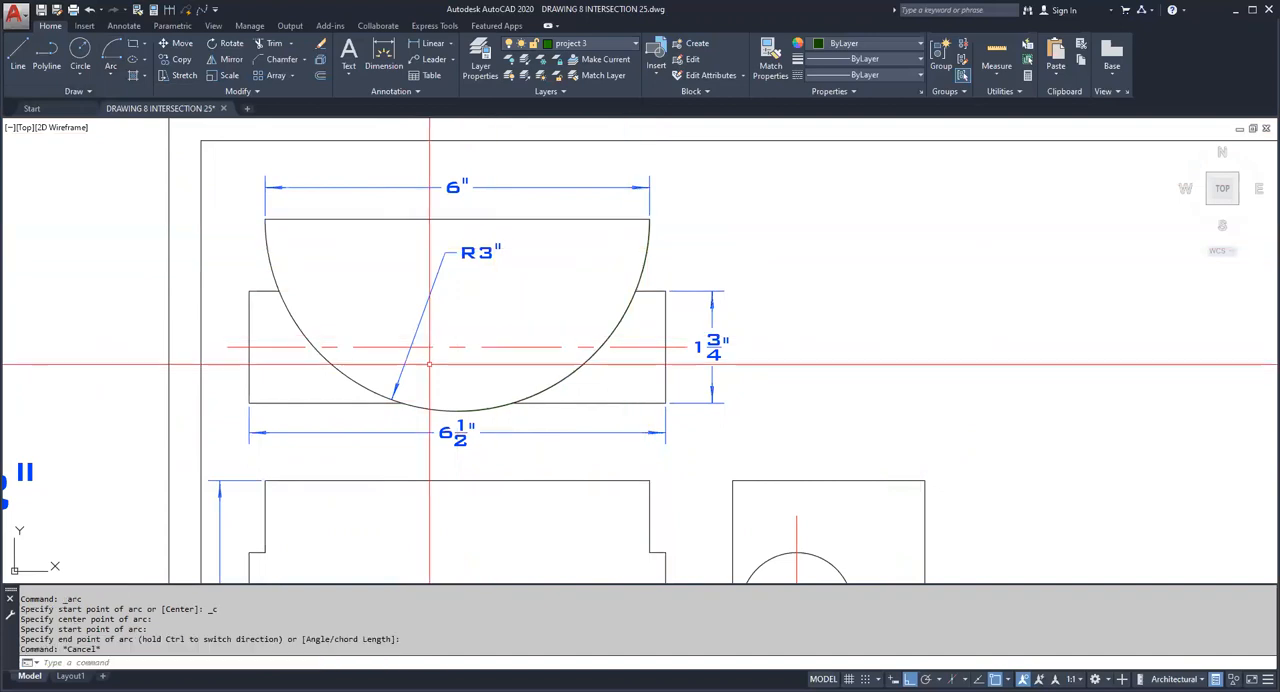
Step: Isolate the project 3 layer using the new quarter arc
{"action": "scroll", "coordinate": [466, 272], "scroll_direction": "down", "scroll_amount": 5}
{"action": "scroll", "coordinate": [489, 325], "scroll_direction": "up", "scroll_amount": 3}
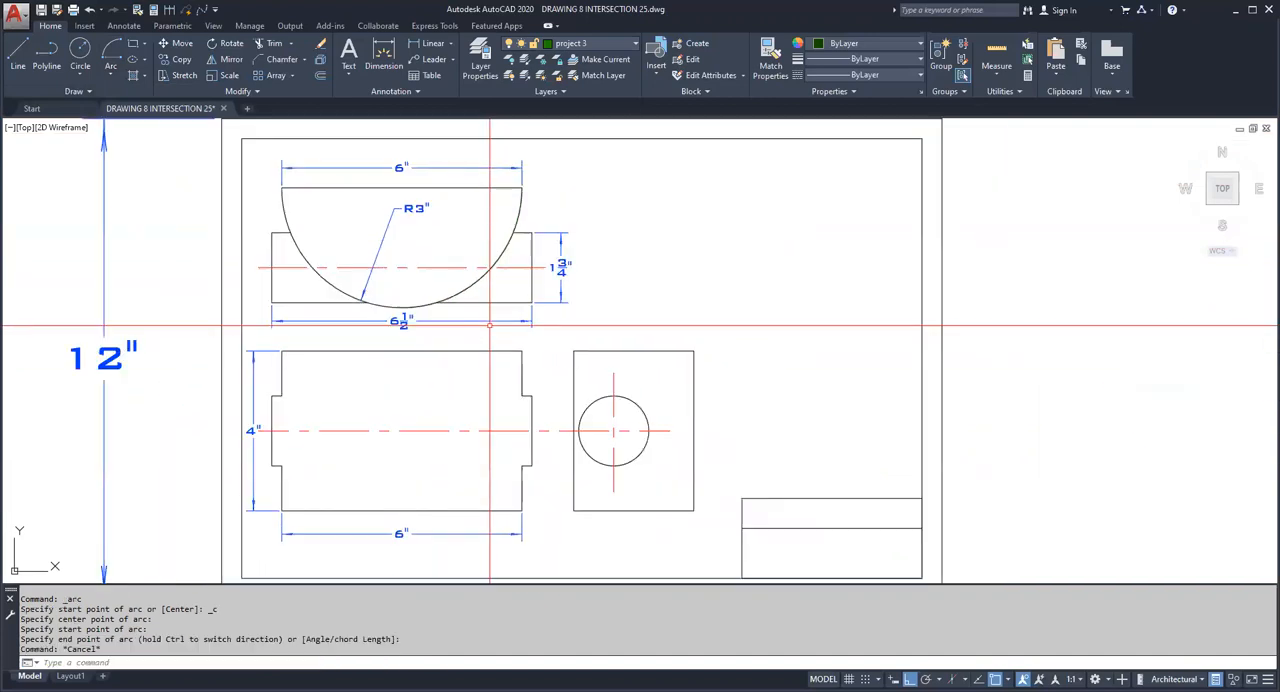
{"action": "left_click", "coordinate": [521, 209]}
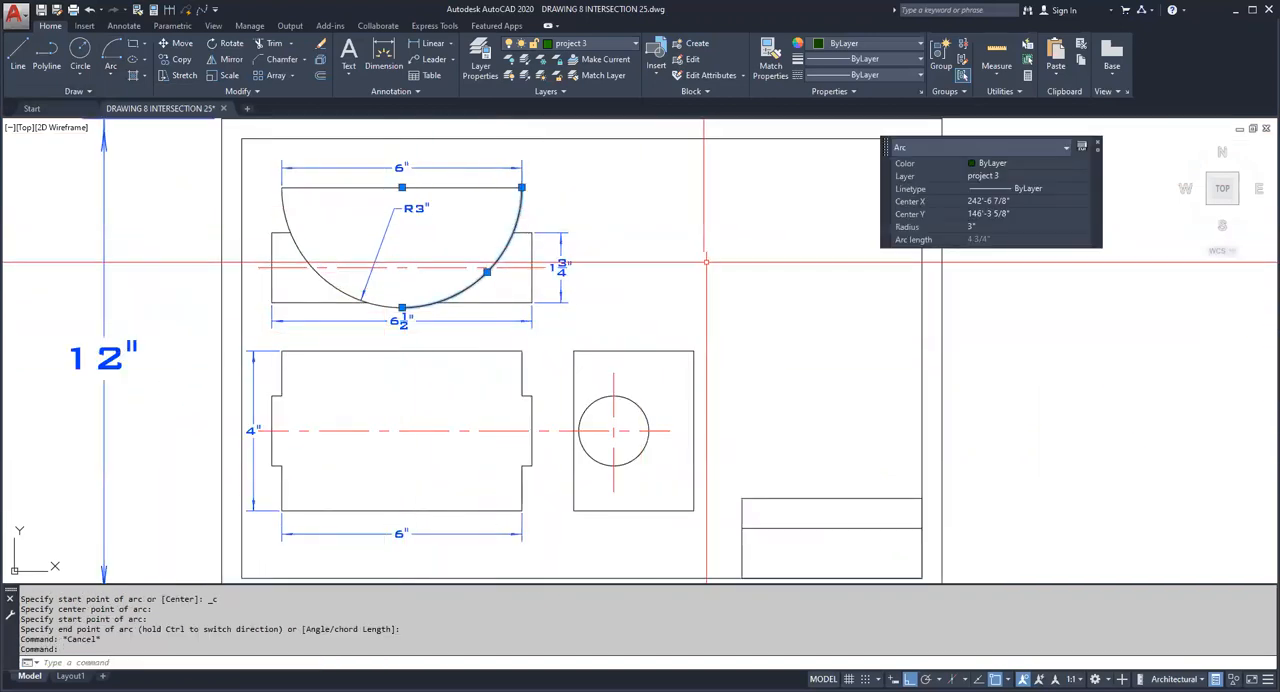
{"action": "key", "text": "Escape"}
{"action": "key", "text": "Escape"}
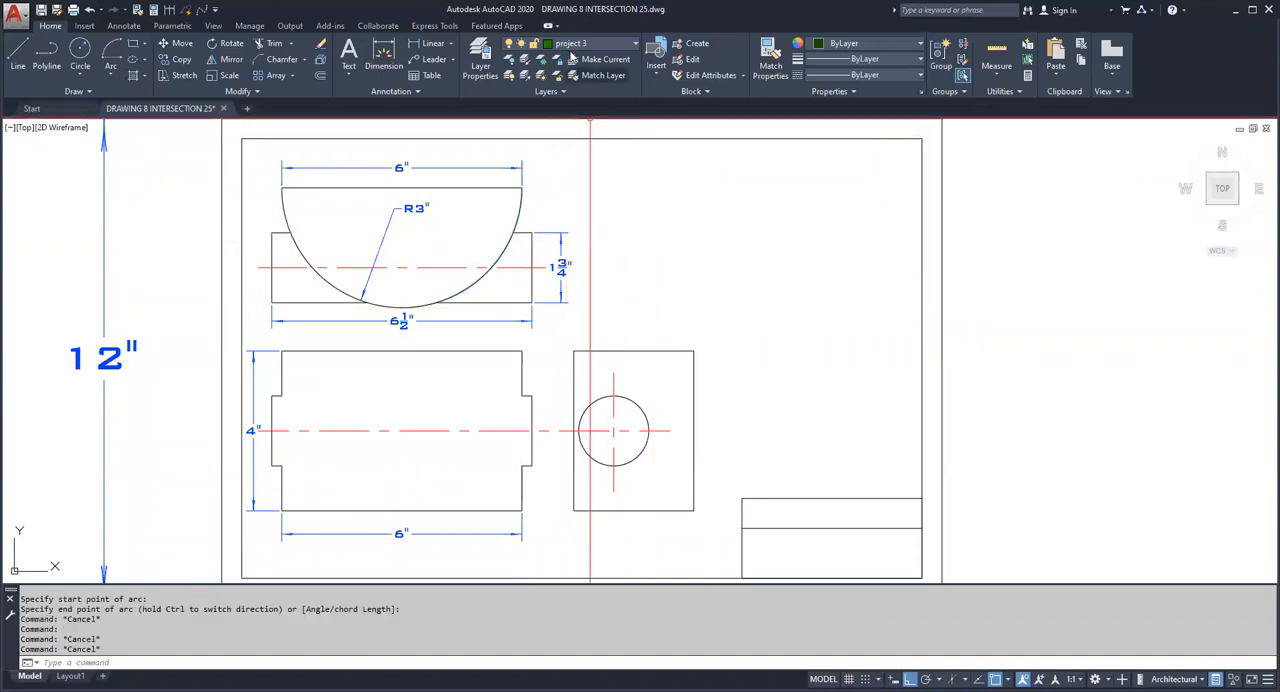
{"action": "right_click", "coordinate": [570, 206]}
{"action": "left_click", "coordinate": [600, 210]}
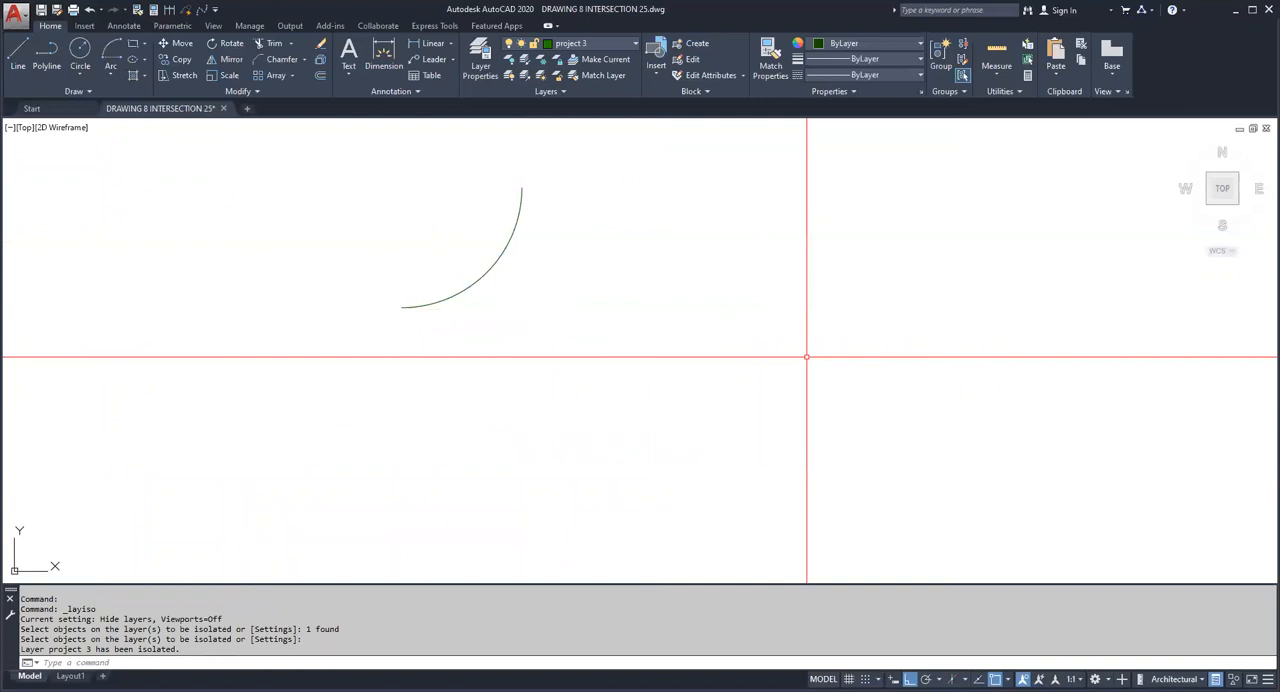
Step: Divide the quarter arc into 15 segments
{"action": "type", "text": "DIV"}
{"action": "key", "text": "Return"}
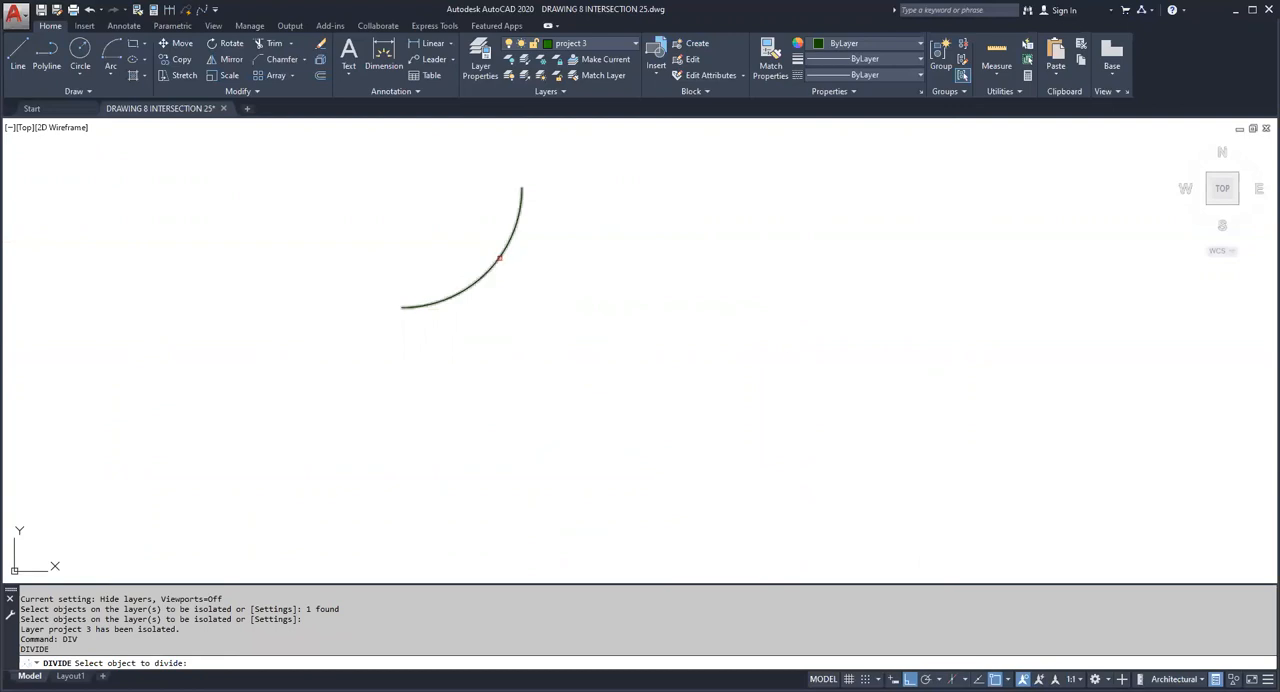
{"action": "left_click", "coordinate": [499, 258]}
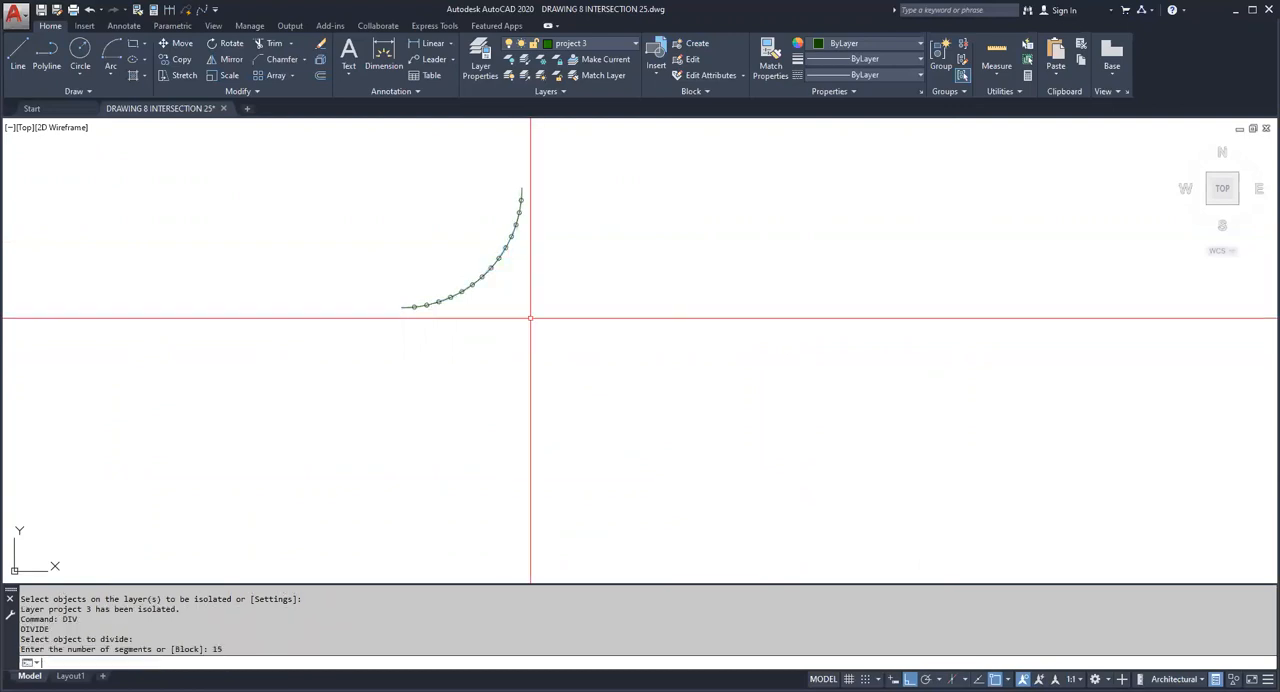
Step: Draw a vertical line from the quarter arc's lower end up to the arc's center
{"action": "left_click", "coordinate": [26, 50]}
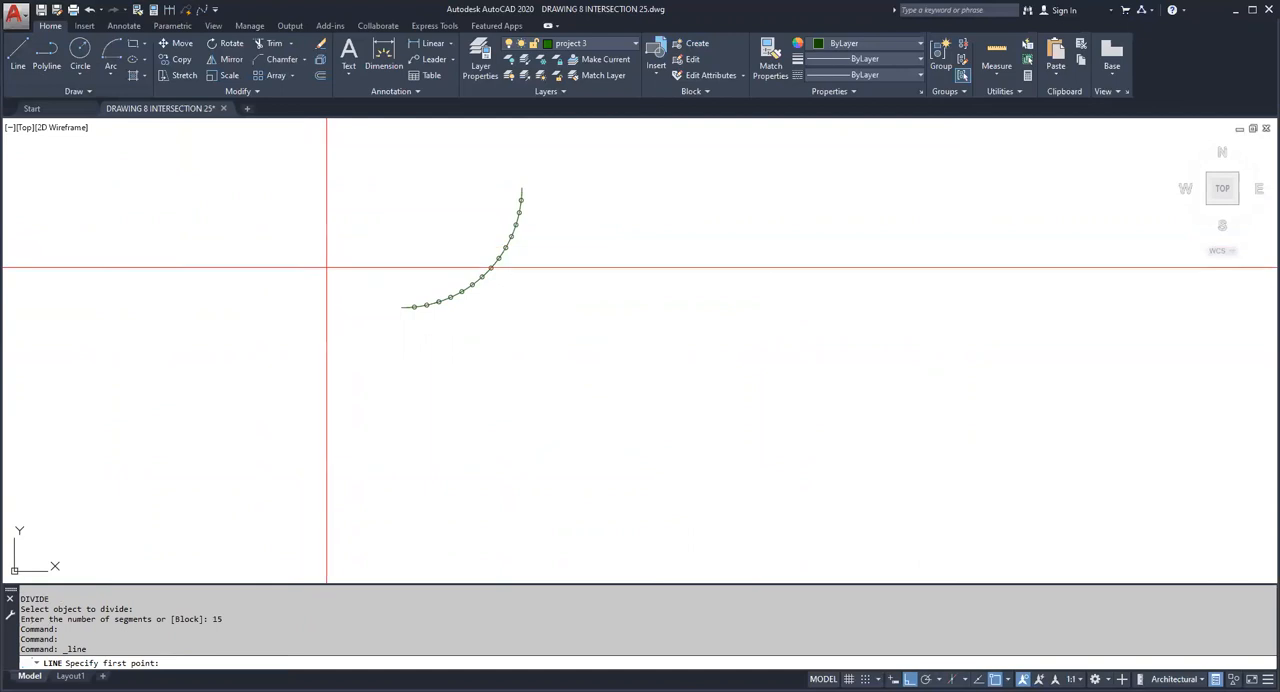
{"action": "left_click", "coordinate": [402, 306]}
{"action": "key", "text": "Escape"}
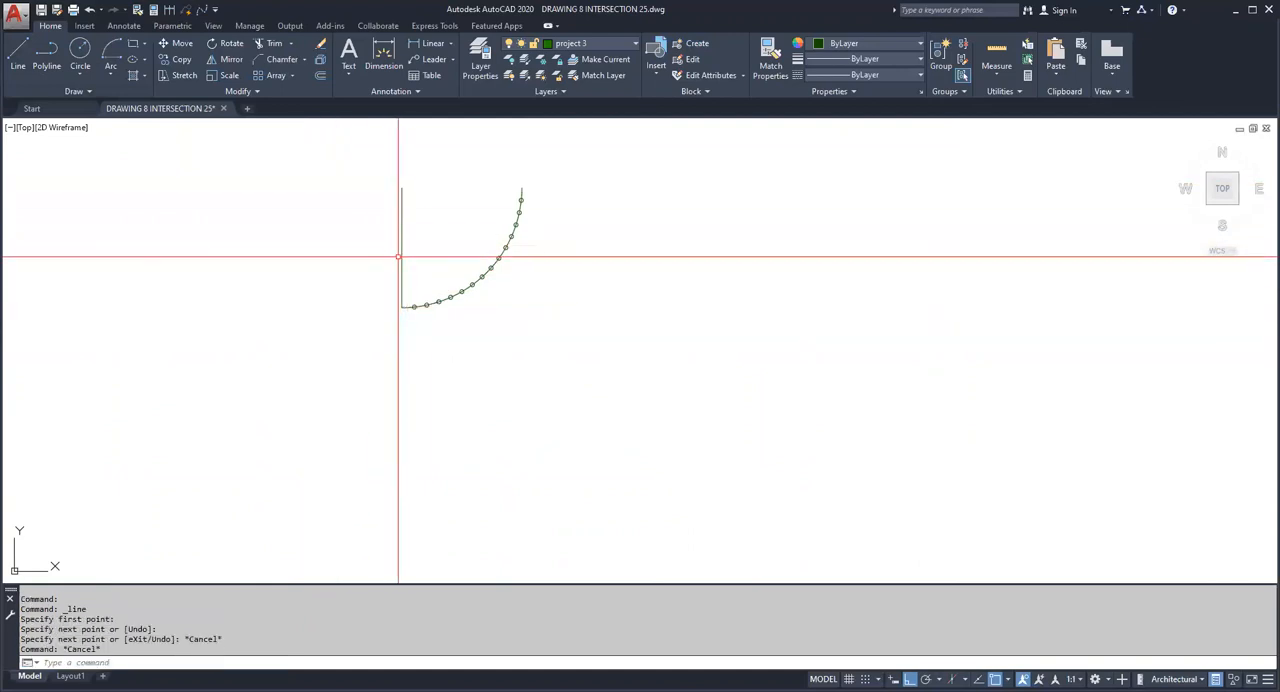
{"action": "key", "text": "Escape"}
Step: Draw a line from the arc's center, at the vertical line's upper end, to the first division point
{"action": "scroll", "coordinate": [413, 203], "scroll_direction": "up", "scroll_amount": 2}
{"action": "key", "text": "space"}
{"action": "left_click", "coordinate": [383, 169]}
{"action": "scroll", "coordinate": [412, 466], "scroll_direction": "up", "scroll_amount": 1}
{"action": "left_click", "coordinate": [420, 464]}
{"action": "scroll", "coordinate": [420, 464], "scroll_direction": "down", "scroll_amount": 4}
{"action": "key", "text": "Escape"}
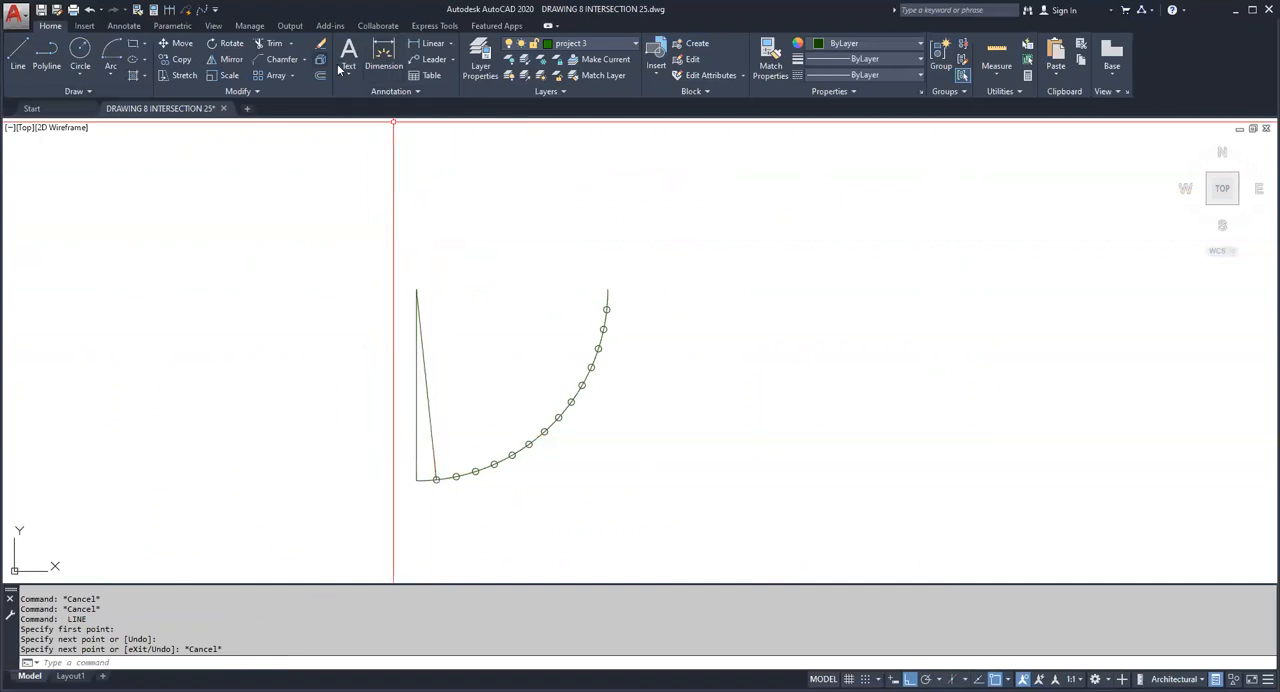
Step: Try to add an angular dimension between the vertical line and the line to the first division point
{"action": "left_click", "coordinate": [450, 43]}
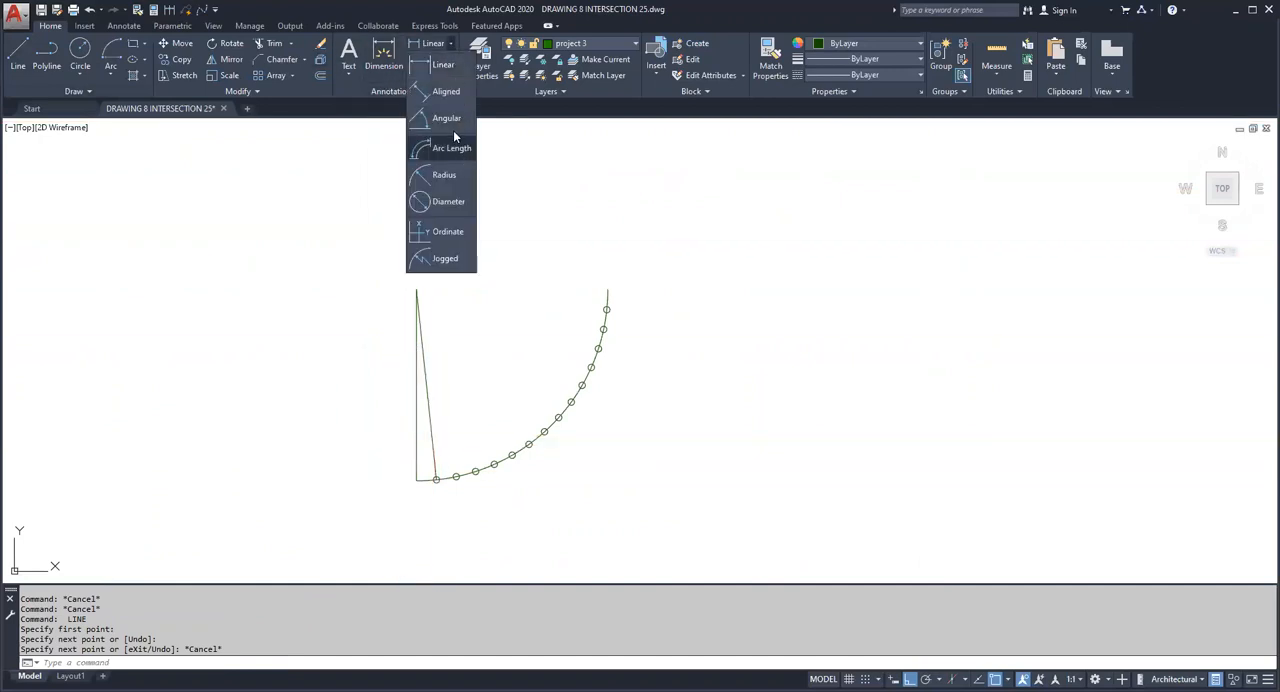
{"action": "left_click", "coordinate": [453, 131]}
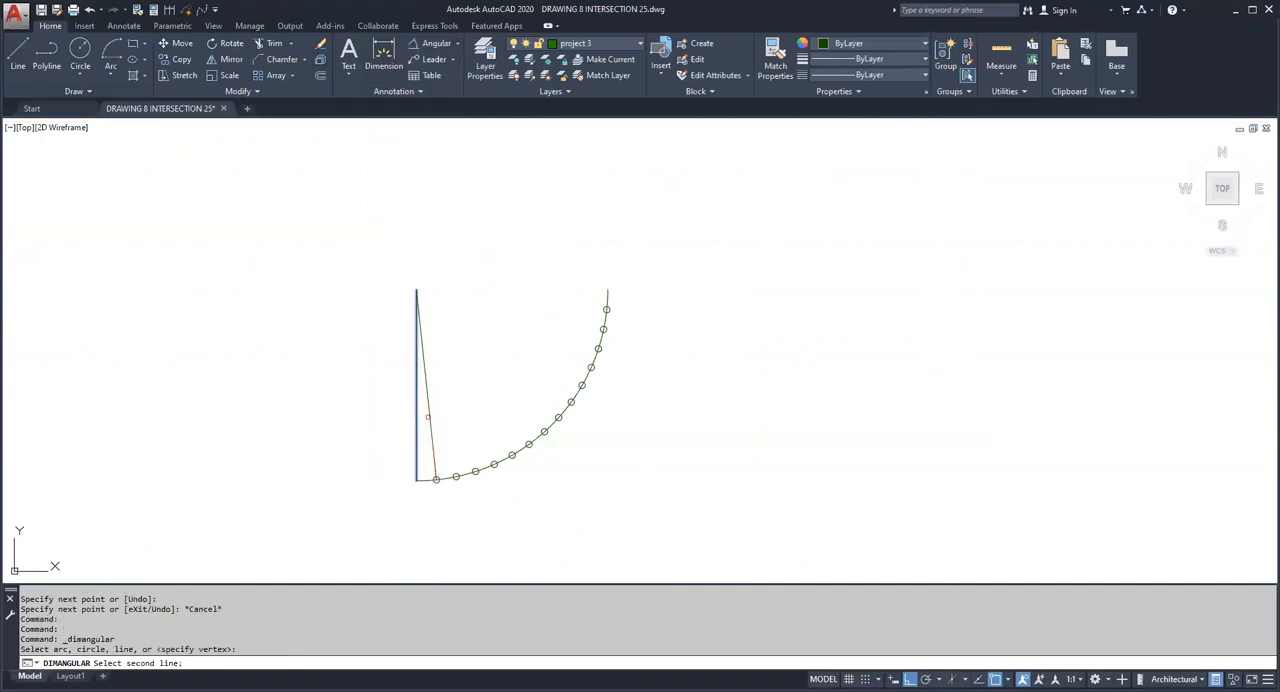
{"action": "left_click", "coordinate": [427, 417]}
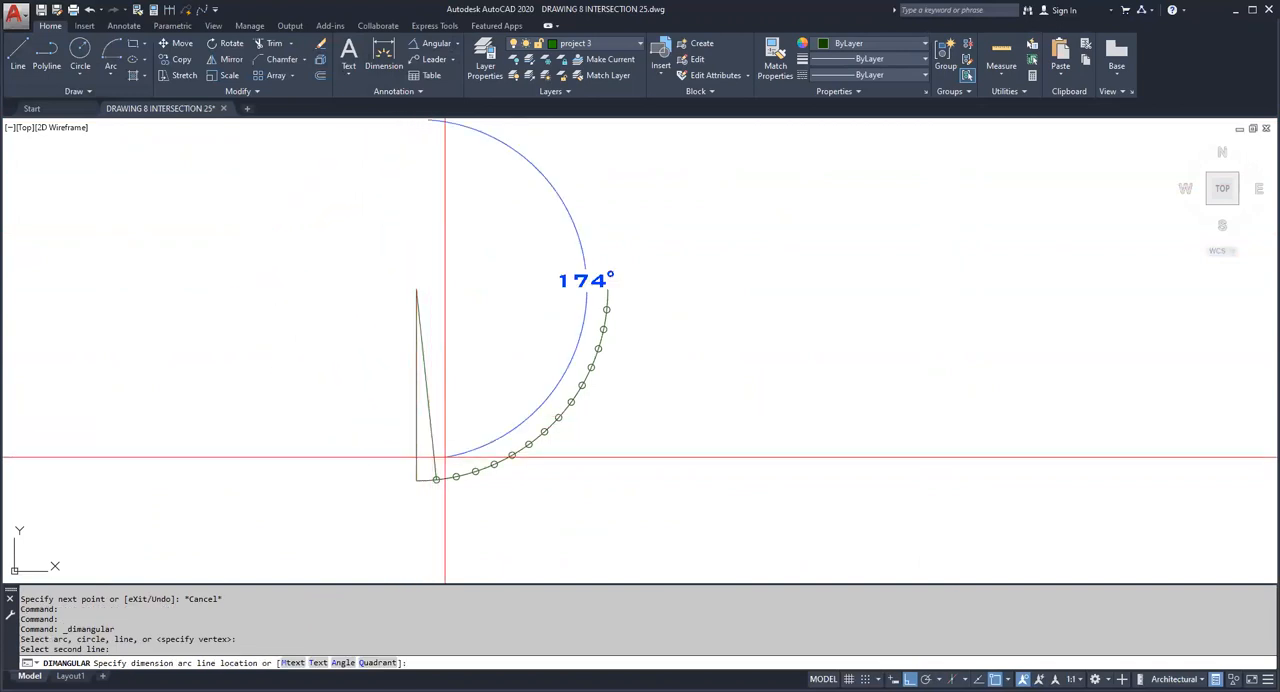
{"action": "scroll", "coordinate": [424, 457], "scroll_direction": "up", "scroll_amount": 3}
{"action": "left_click", "coordinate": [440, 441]}
{"action": "key", "text": "Escape"}
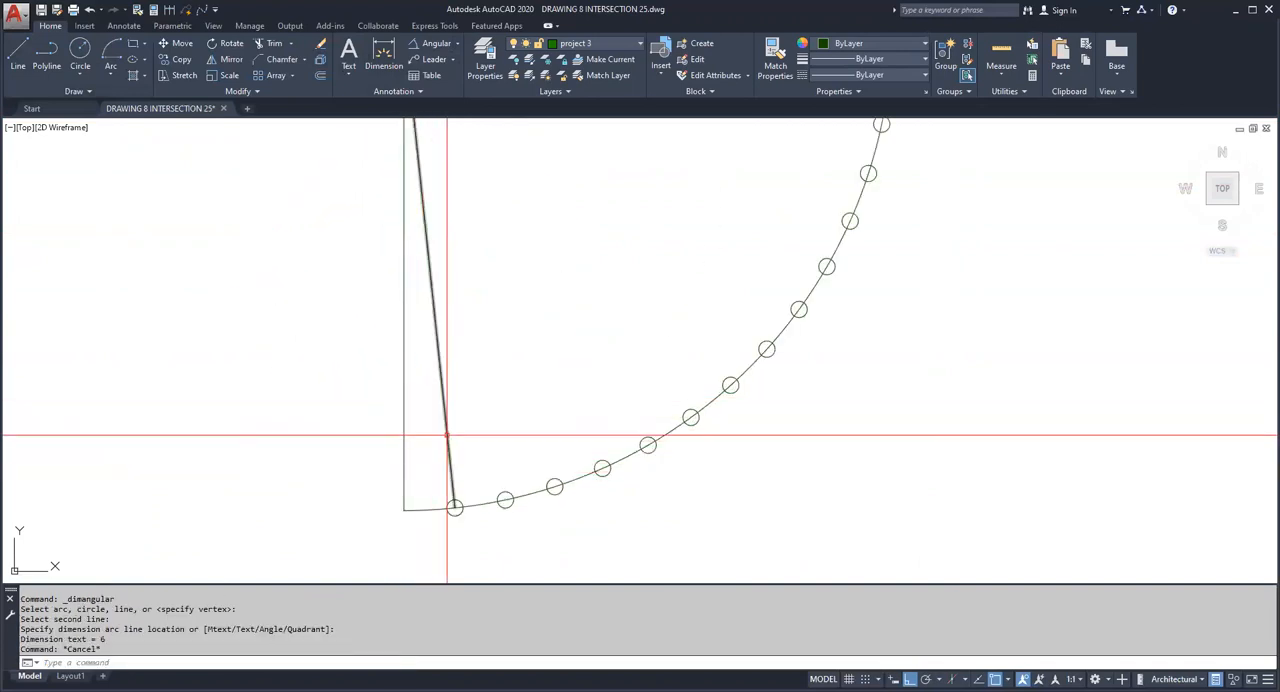
Step: Try the angular dimension between the two radial lines again, placing its arc between them above the first division point
{"action": "scroll", "coordinate": [448, 436], "scroll_direction": "down", "scroll_amount": 4}
{"action": "scroll", "coordinate": [434, 290], "scroll_direction": "up", "scroll_amount": 4}
{"action": "middle_click_drag", "start_coordinate": [431, 289], "coordinate": [396, 121]}
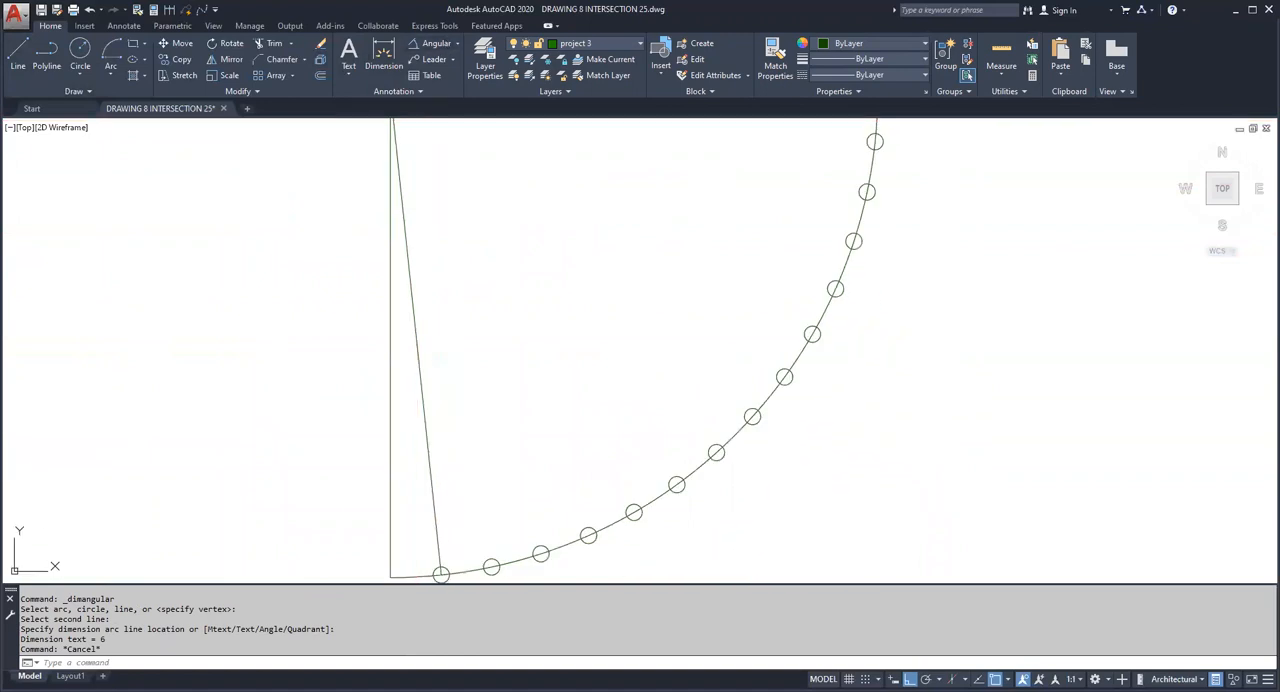
{"action": "left_click", "coordinate": [429, 468]}
{"action": "middle_click_drag", "start_coordinate": [412, 494], "coordinate": [411, 432]}
{"action": "left_click", "coordinate": [412, 448]}
{"action": "scroll", "coordinate": [515, 513], "scroll_direction": "down", "scroll_amount": 2}
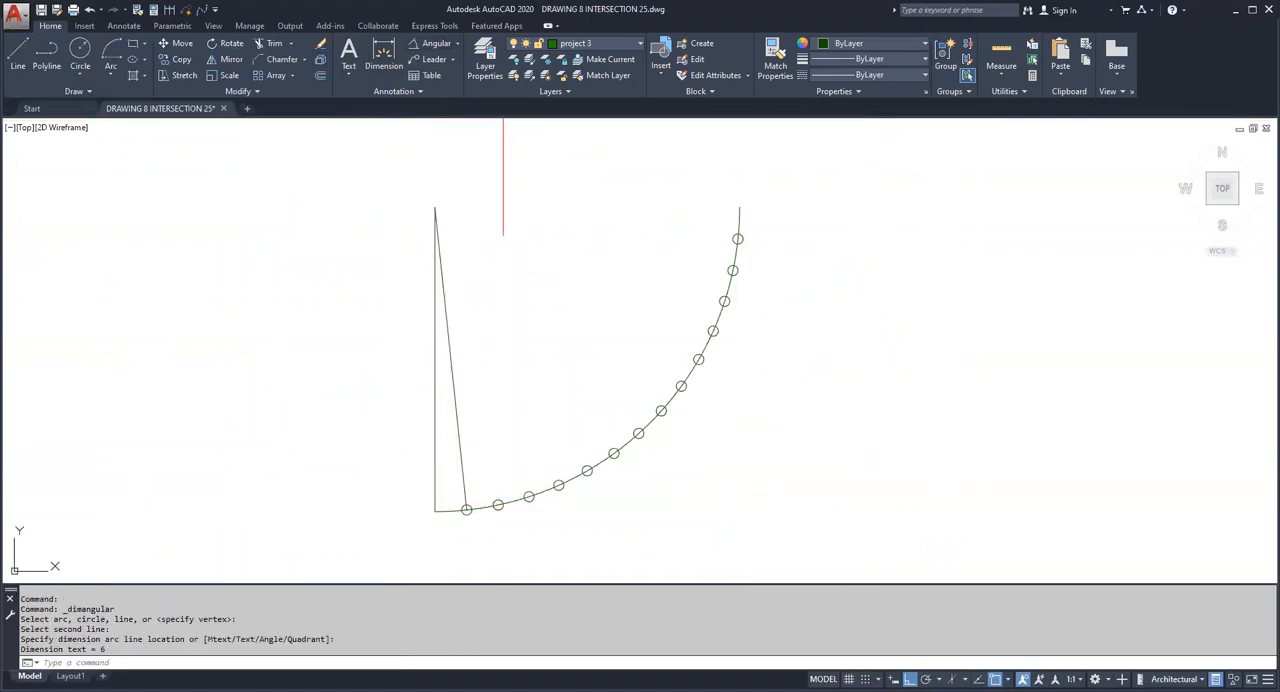
{"action": "key", "text": "Escape"}
{"action": "key", "text": "Escape"}
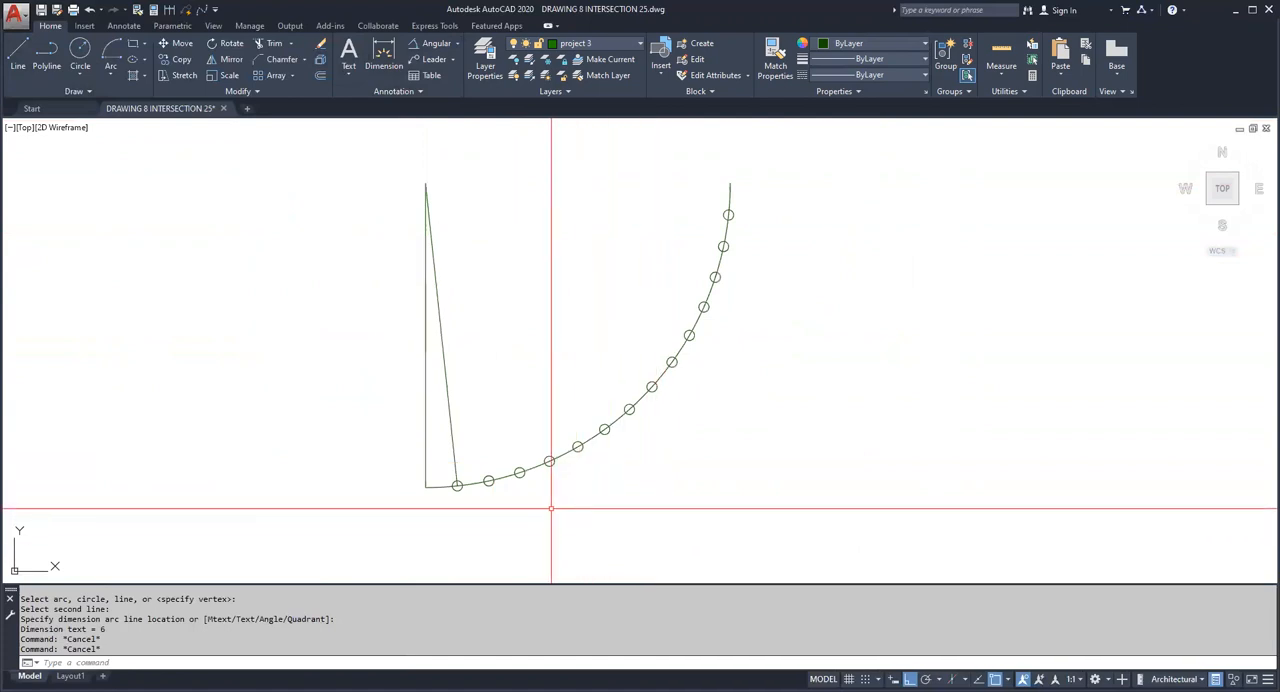
Step: Try the angular dimension between the two radial lines once more, placing its arc near their lower ends
{"action": "left_click", "coordinate": [436, 43]}
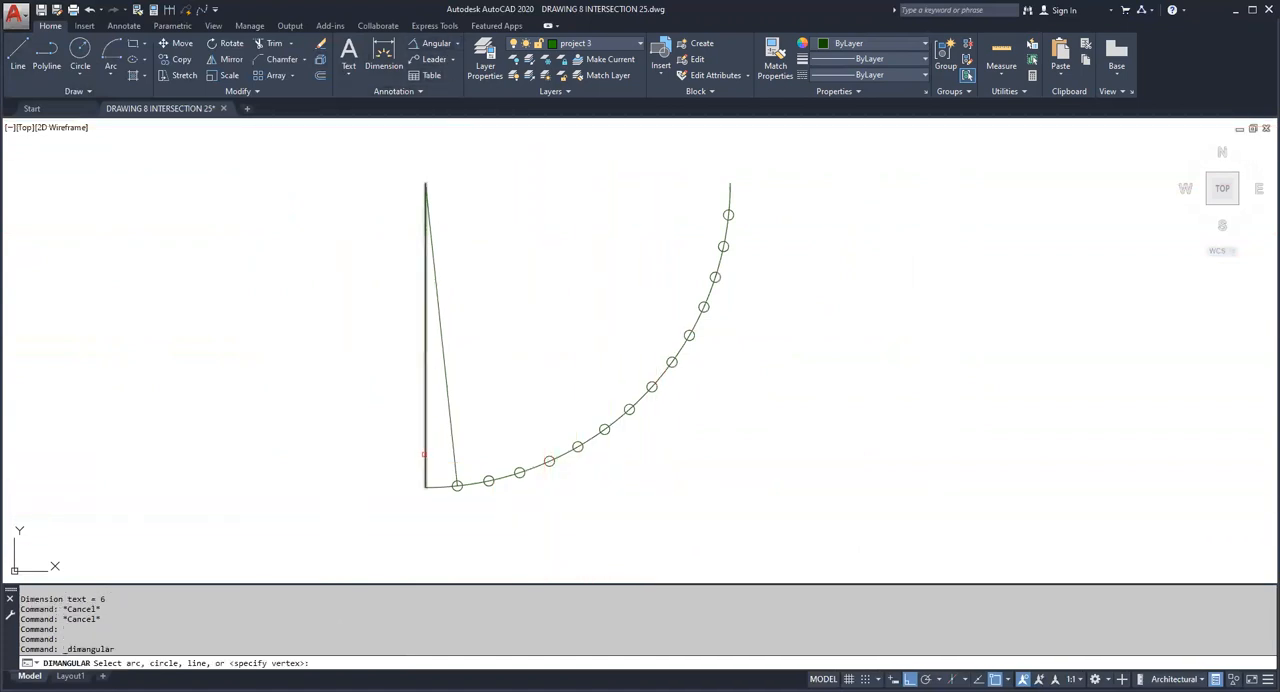
{"action": "left_click", "coordinate": [455, 462]}
{"action": "left_click", "coordinate": [447, 470]}
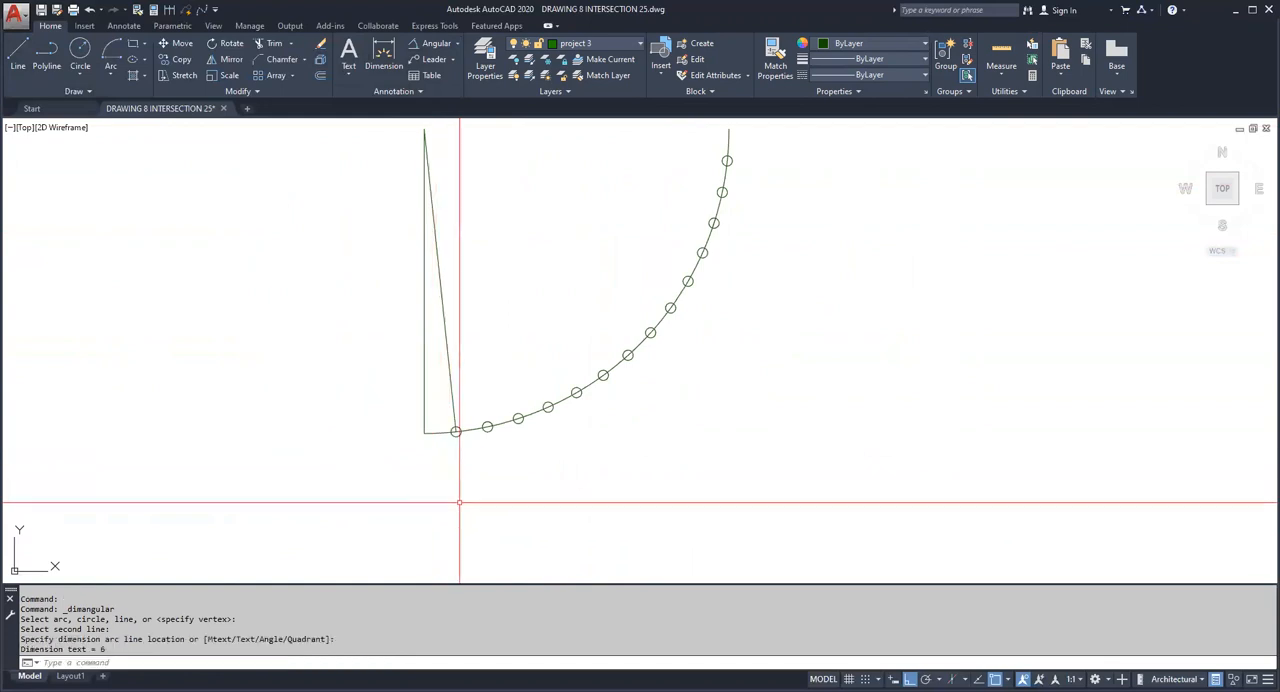
{"action": "scroll", "coordinate": [539, 478], "scroll_direction": "down", "scroll_amount": 3}
{"action": "key", "text": "Escape"}
{"action": "scroll", "coordinate": [555, 425], "scroll_direction": "up", "scroll_amount": 4}
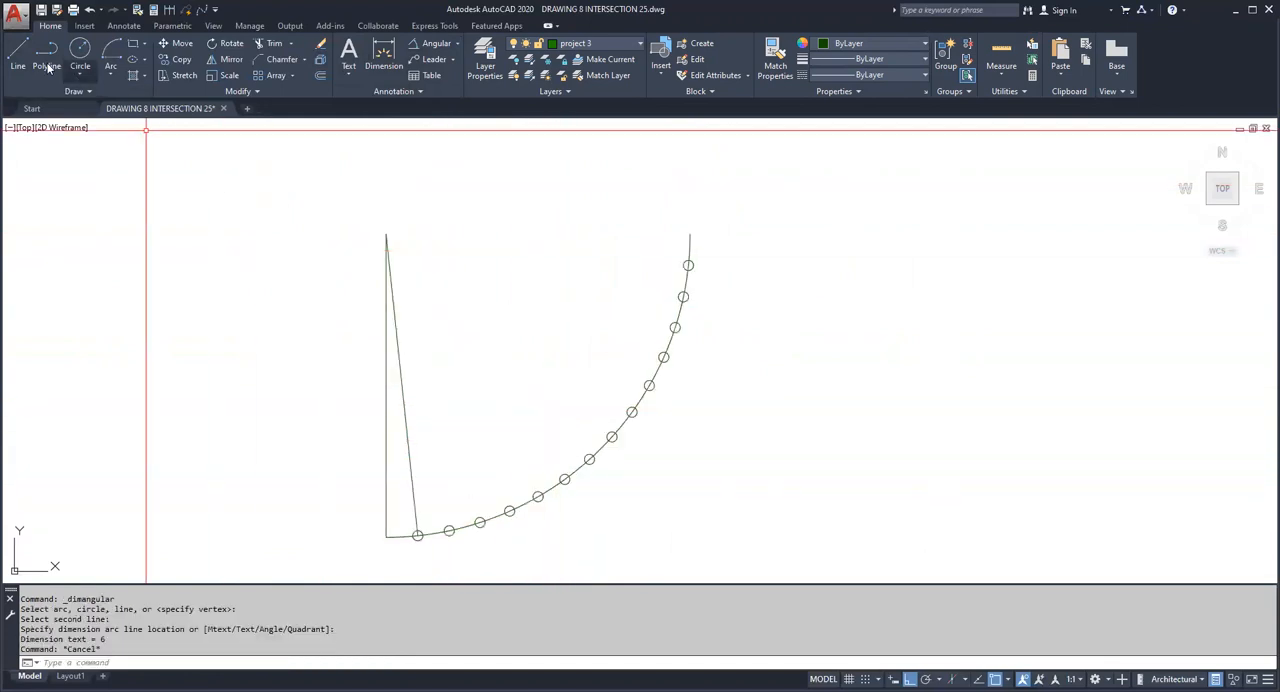
Step: Draw a horizontal line from the arc's center to the arc's upper end
{"action": "left_click", "coordinate": [17, 55]}
{"action": "left_click", "coordinate": [386, 234]}
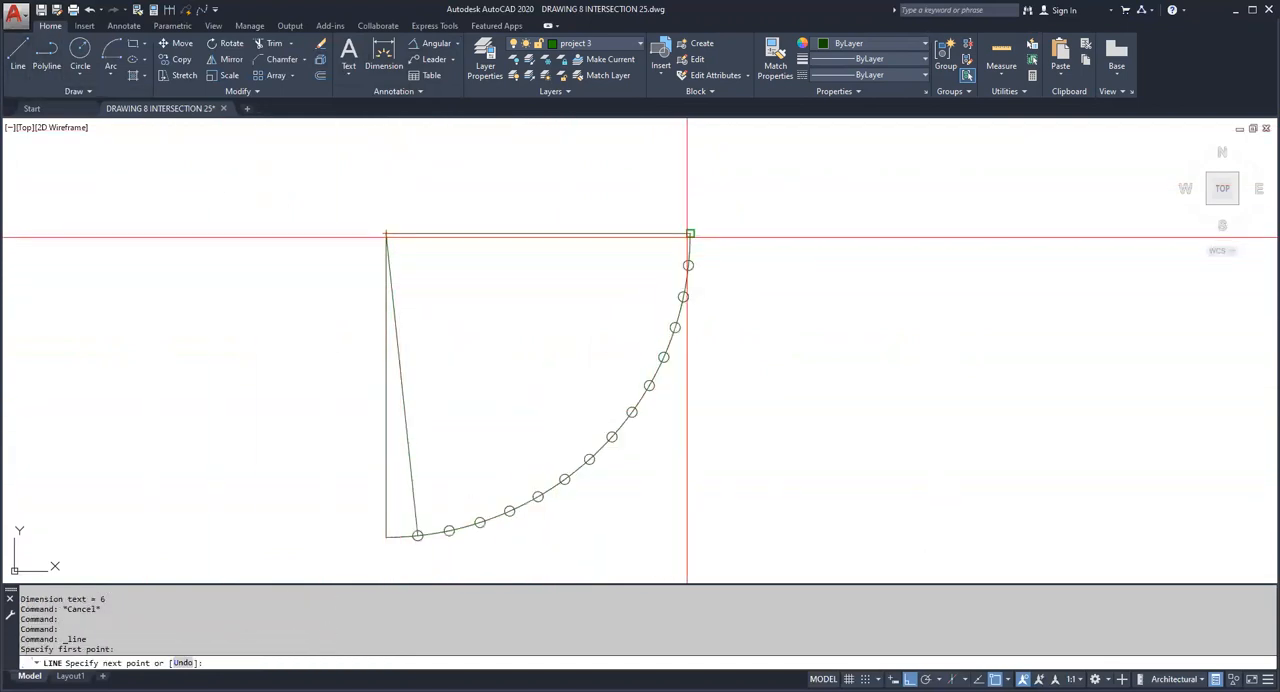
{"action": "left_click", "coordinate": [689, 234]}
{"action": "key", "text": "Escape"}
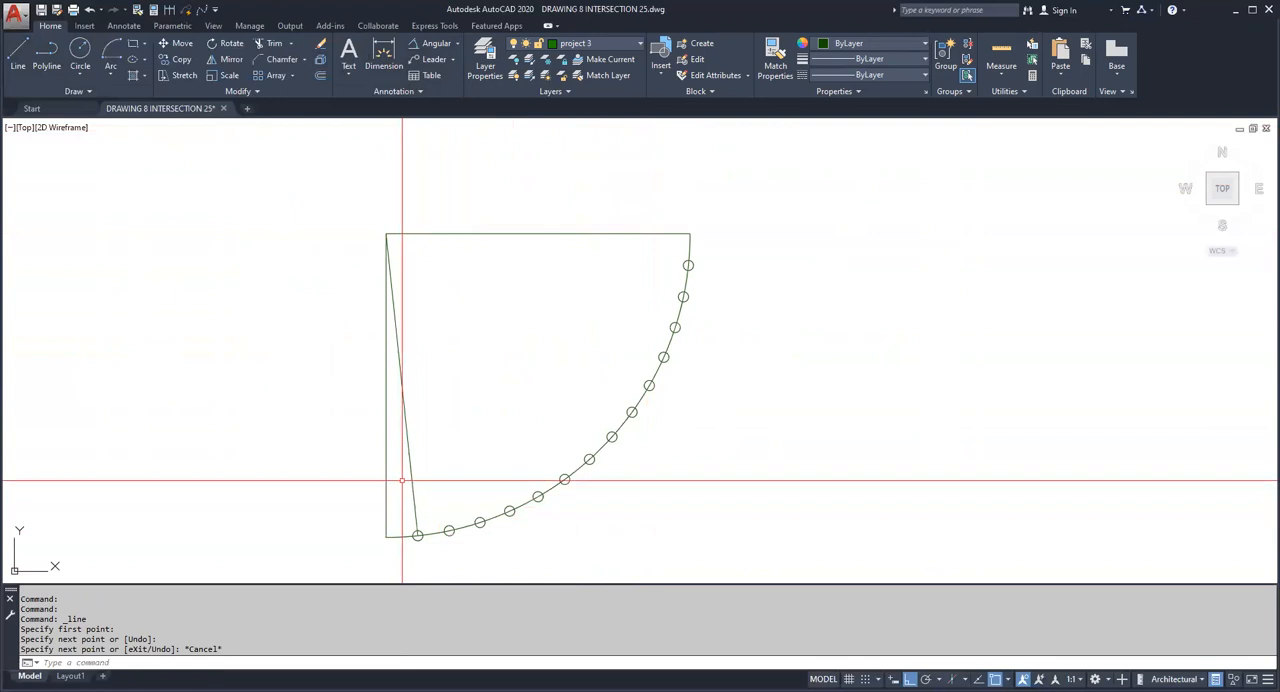
Step: Erase the three construction lines that meet at the arc's center
{"action": "left_click", "coordinate": [406, 377]}
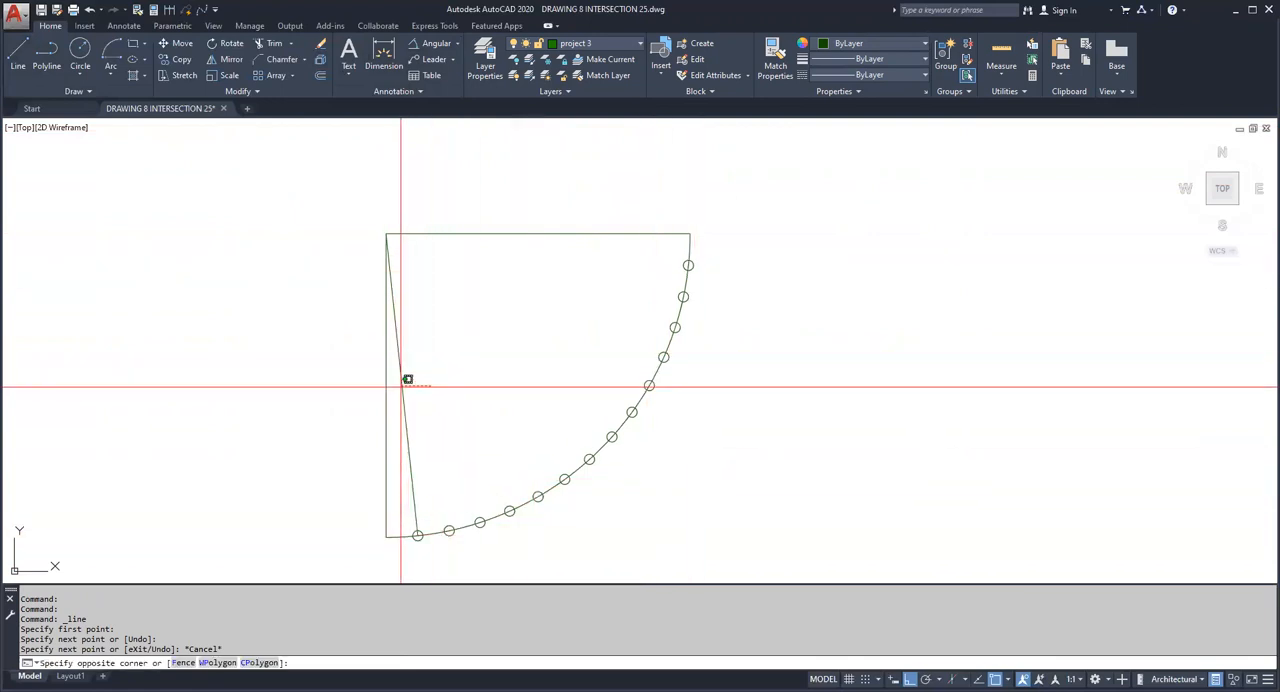
{"action": "left_click", "coordinate": [376, 201]}
{"action": "key", "text": "Delete"}
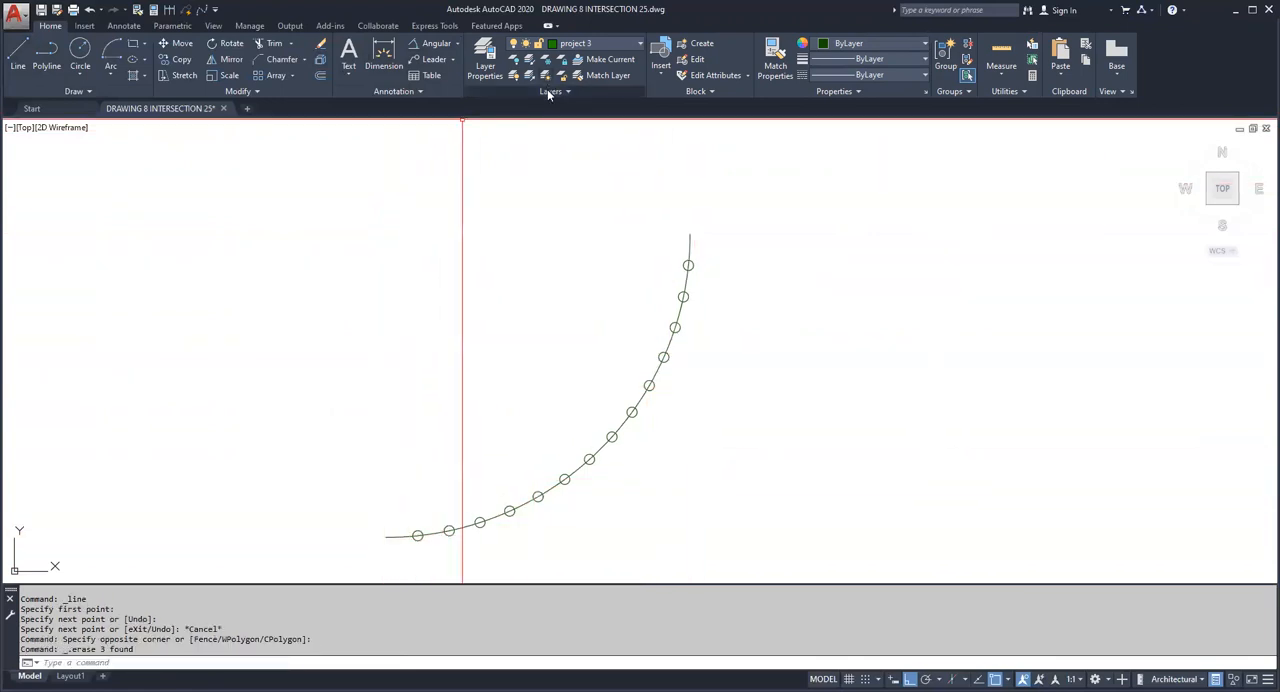
Step: Thaw all layers and turn all layers on
{"action": "left_click", "coordinate": [555, 91]}
{"action": "left_click", "coordinate": [515, 76]}
{"action": "left_click", "coordinate": [513, 76]}
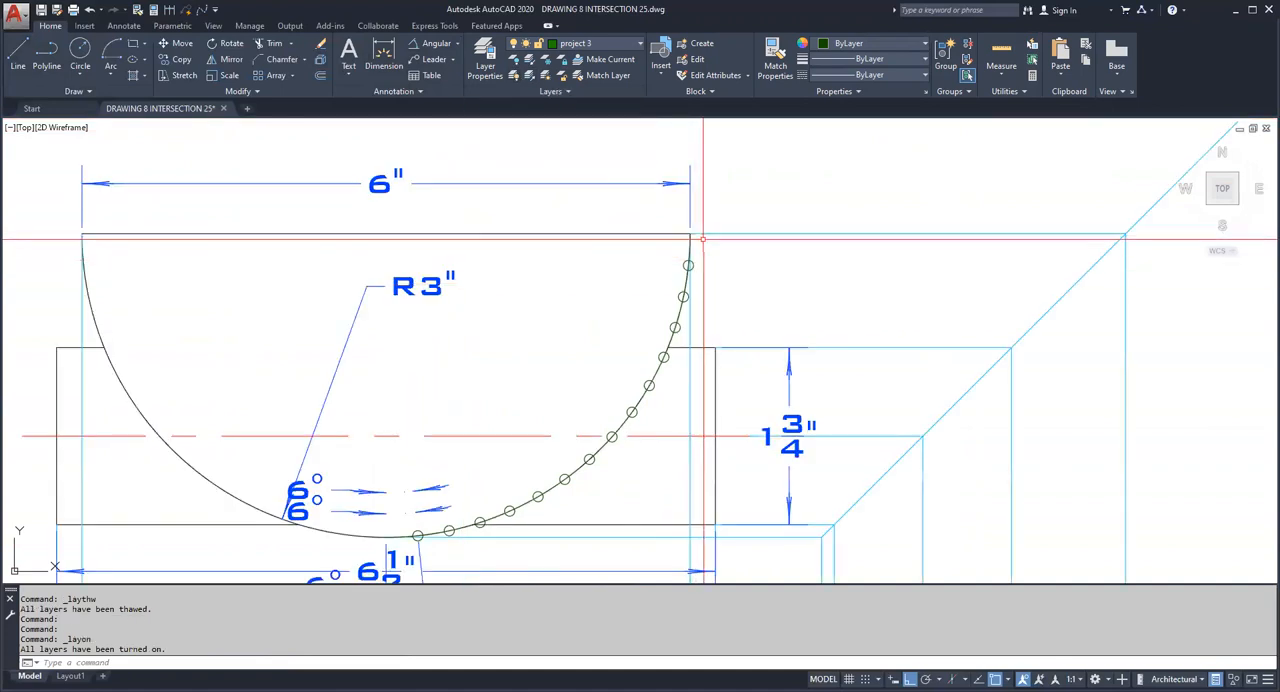
Step: Erase the three 6° angular dimensions around the semicircle's lowest point
{"action": "scroll", "coordinate": [585, 293], "scroll_direction": "down", "scroll_amount": 3}
{"action": "scroll", "coordinate": [582, 293], "scroll_direction": "up", "scroll_amount": 3}
{"action": "left_click", "coordinate": [510, 284]}
{"action": "left_click", "coordinate": [488, 316]}
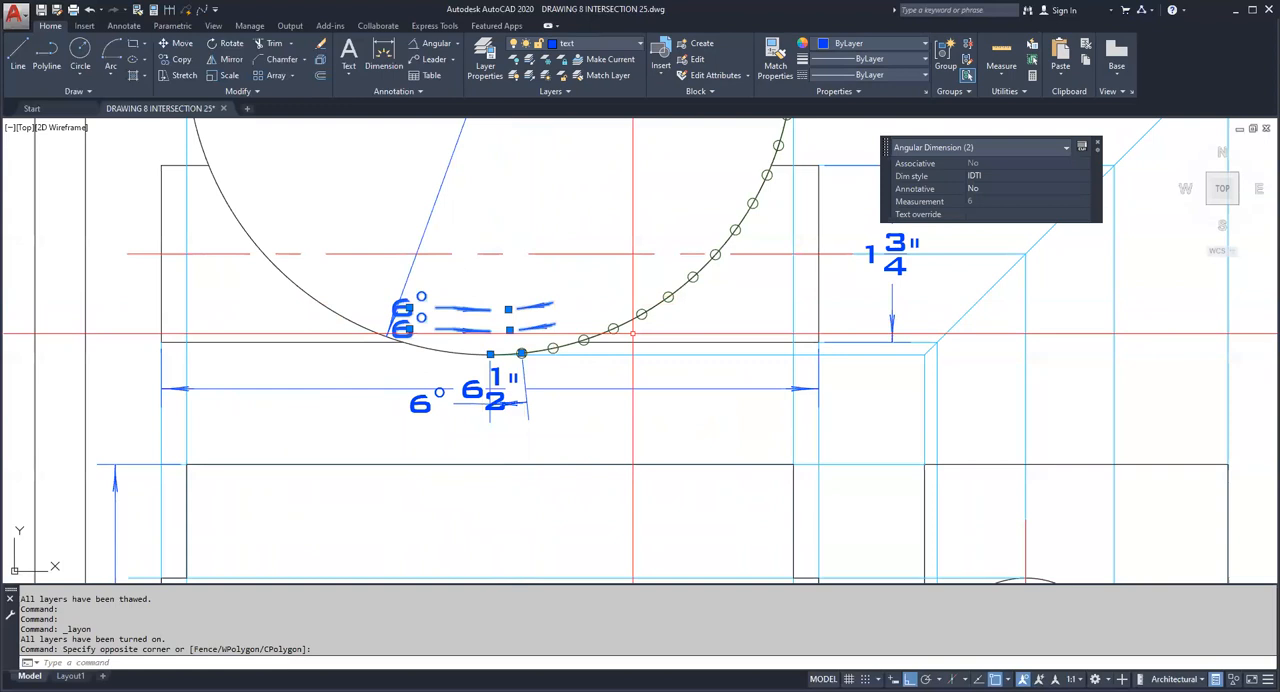
{"action": "key", "text": "Delete"}
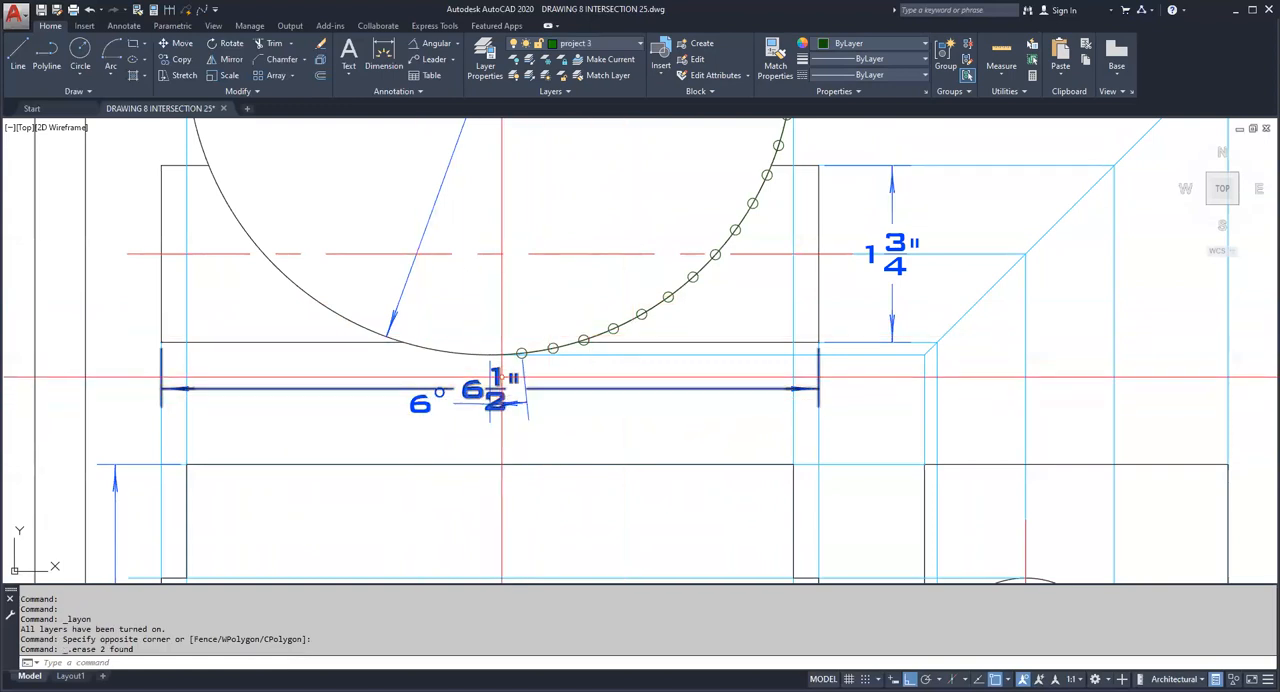
{"action": "left_click", "coordinate": [425, 401]}
{"action": "key", "text": "Delete"}
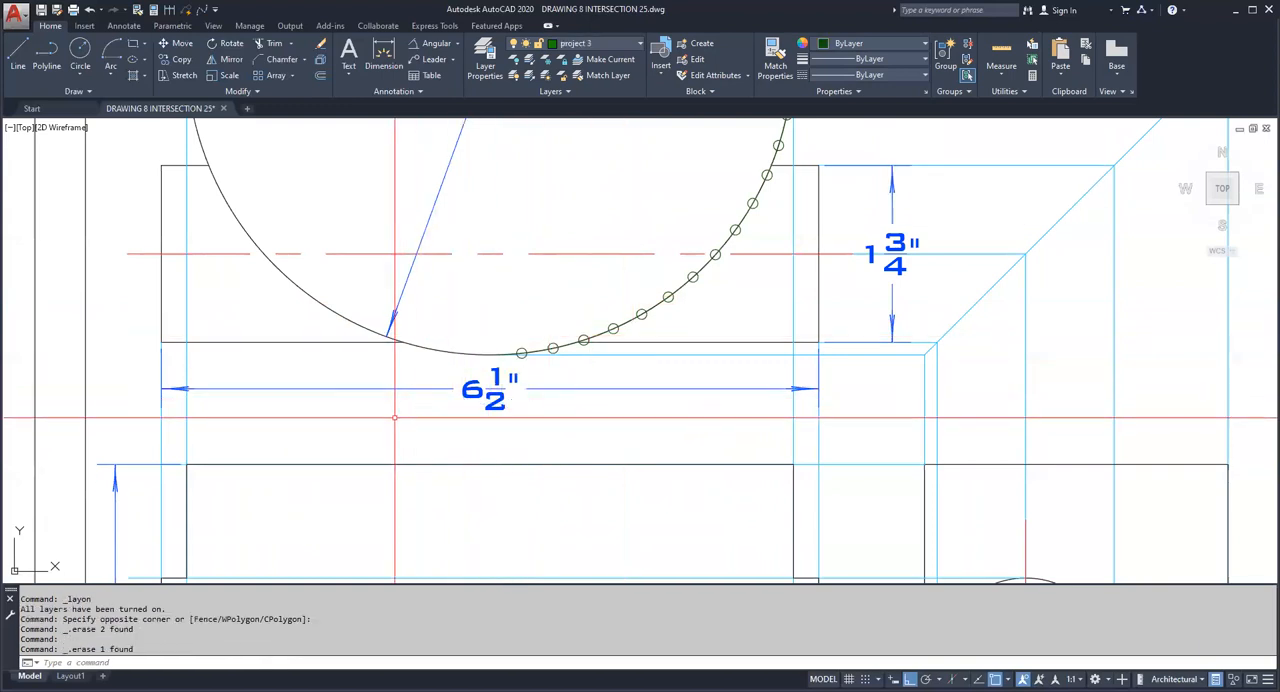
Step: Freeze the project 1 layer with the old projection lines and the text layer with the dimensions
{"action": "scroll", "coordinate": [394, 417], "scroll_direction": "down", "scroll_amount": 4}
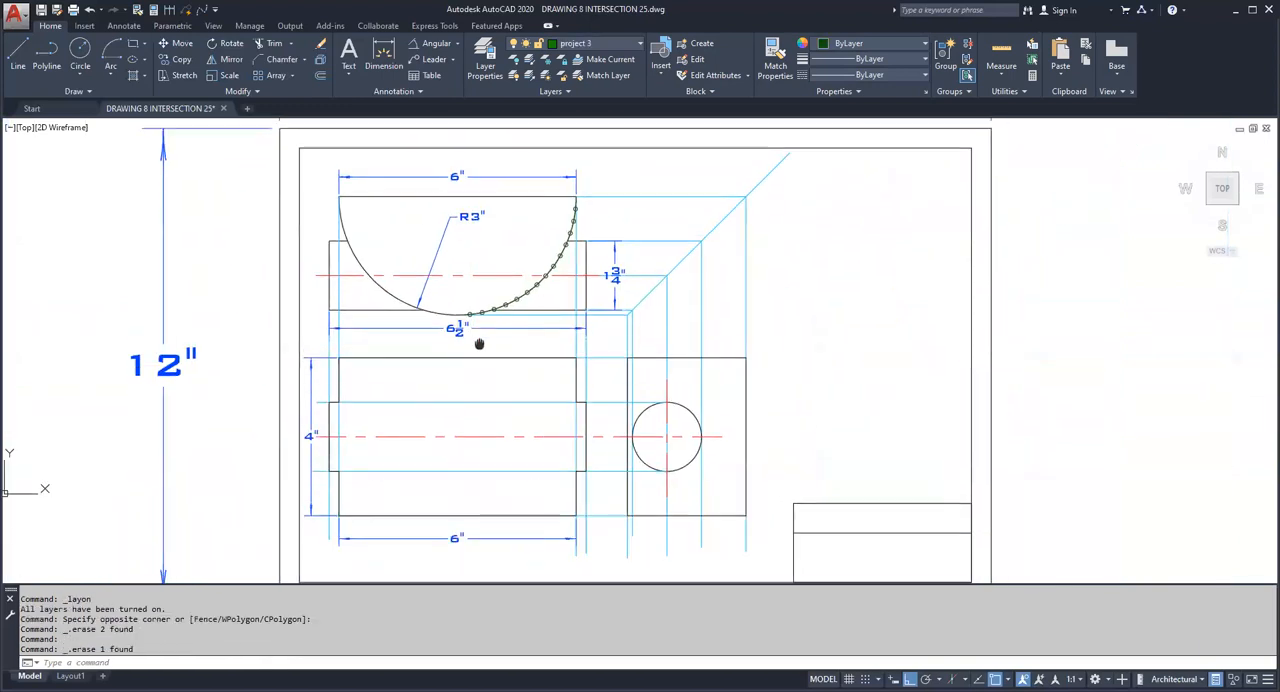
{"action": "left_click", "coordinate": [549, 61]}
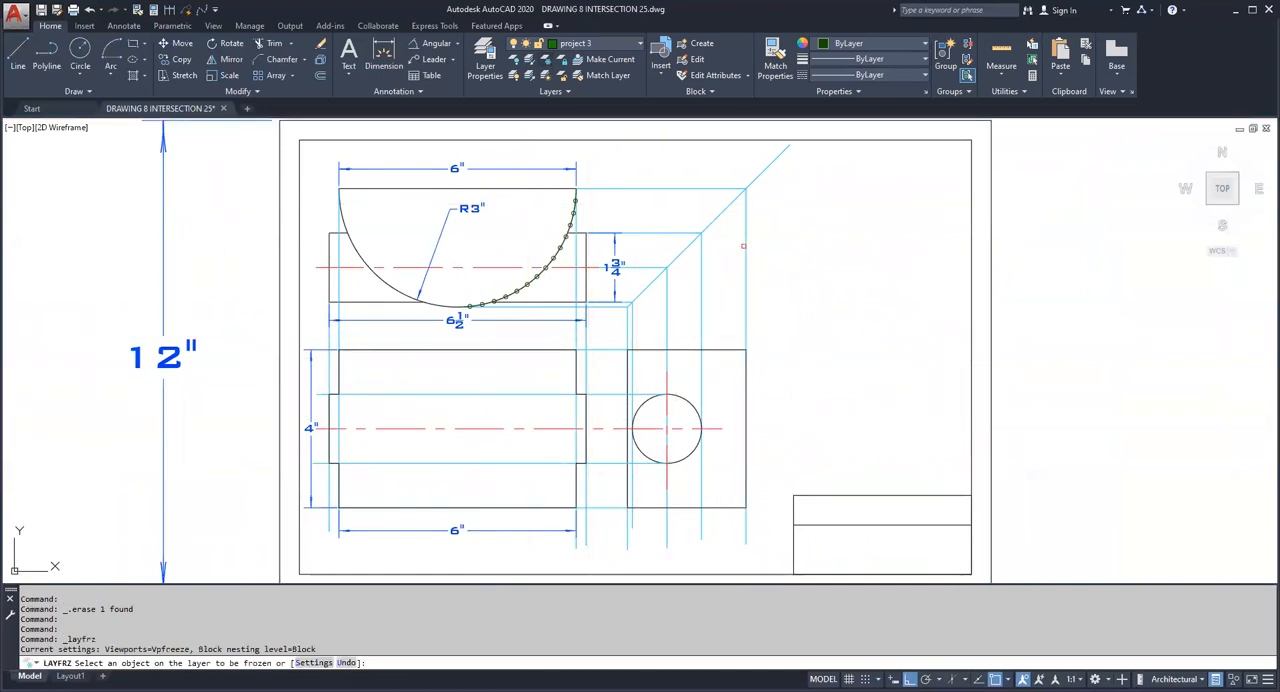
{"action": "left_click", "coordinate": [747, 241]}
{"action": "scroll", "coordinate": [747, 245], "scroll_direction": "down", "scroll_amount": 3}
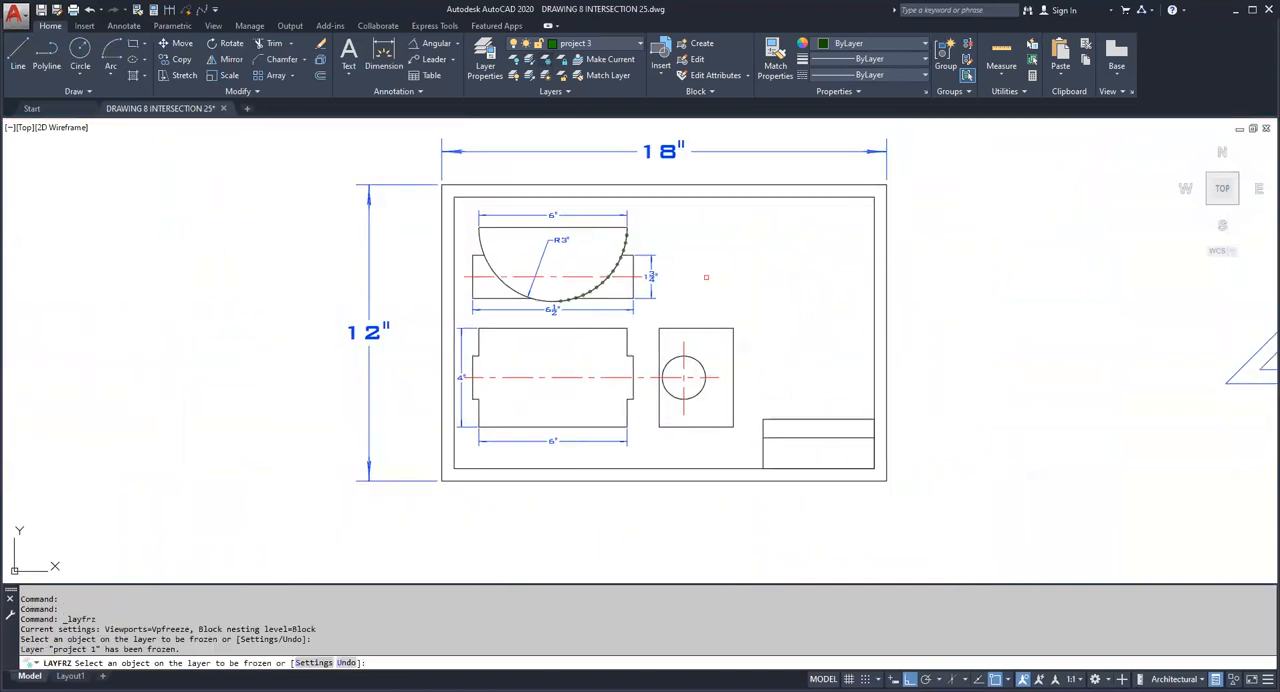
{"action": "left_click", "coordinate": [650, 276]}
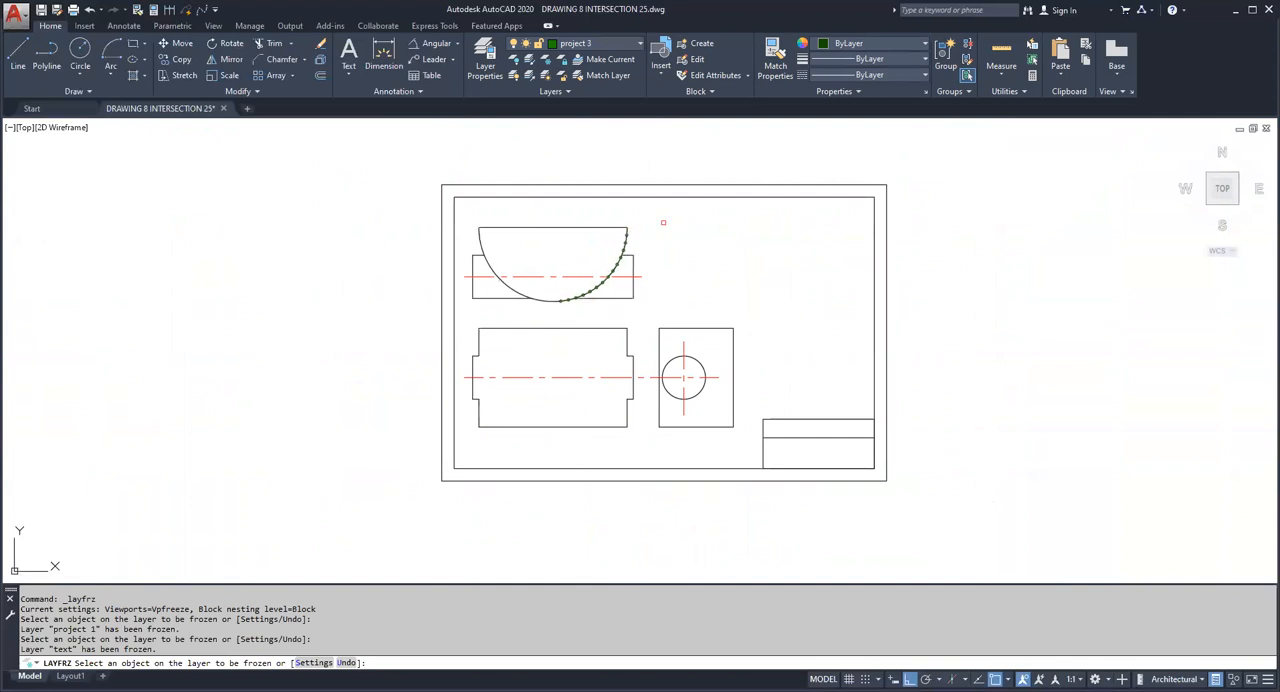
Step: Draw a horizontal line from the semicircle's lowest point rightward to just past the side view's left edge
{"action": "scroll", "coordinate": [663, 222], "scroll_direction": "up", "scroll_amount": 2}
{"action": "middle_click_drag", "start_coordinate": [886, 383], "coordinate": [881, 332]}
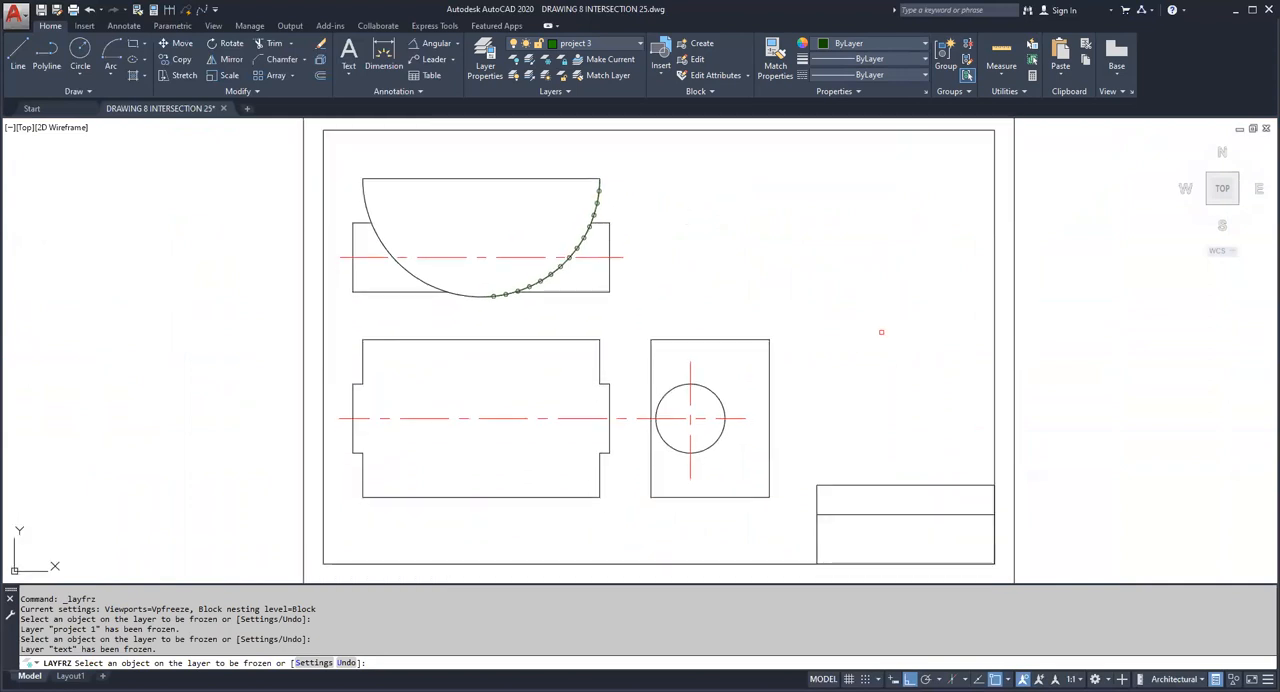
{"action": "scroll", "coordinate": [553, 315], "scroll_direction": "up", "scroll_amount": 2}
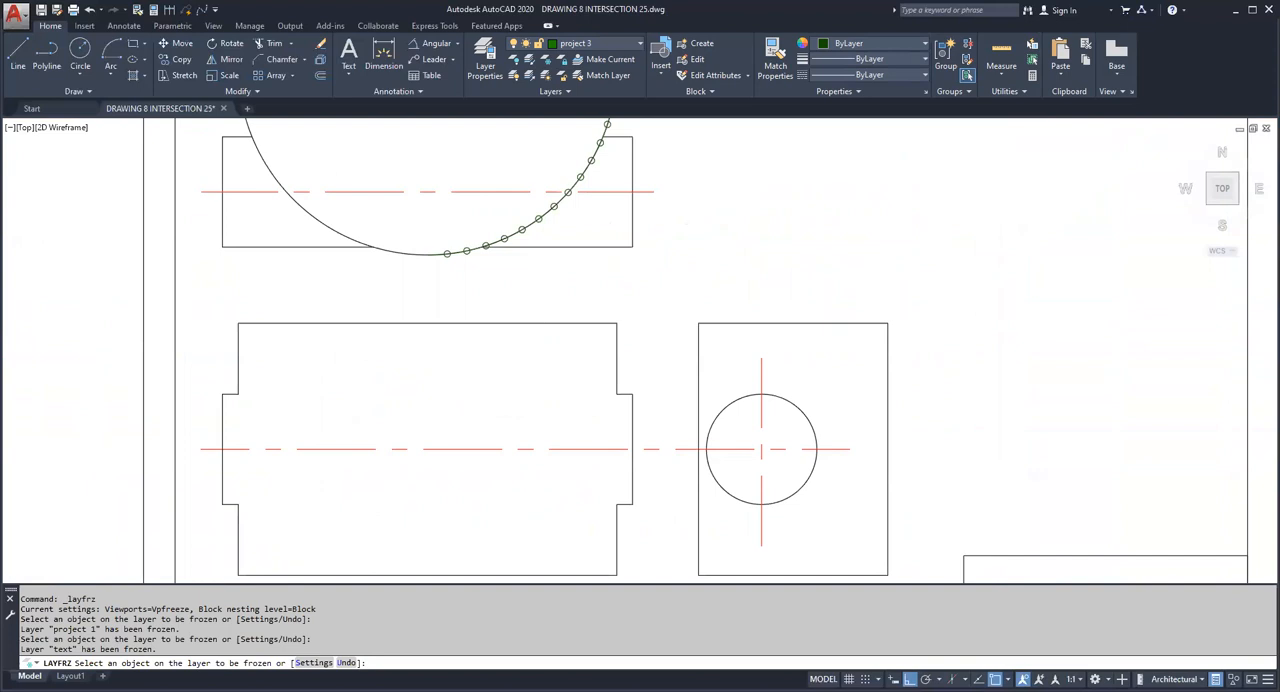
{"action": "scroll", "coordinate": [540, 289], "scroll_direction": "up", "scroll_amount": 2}
{"action": "left_click", "coordinate": [17, 54]}
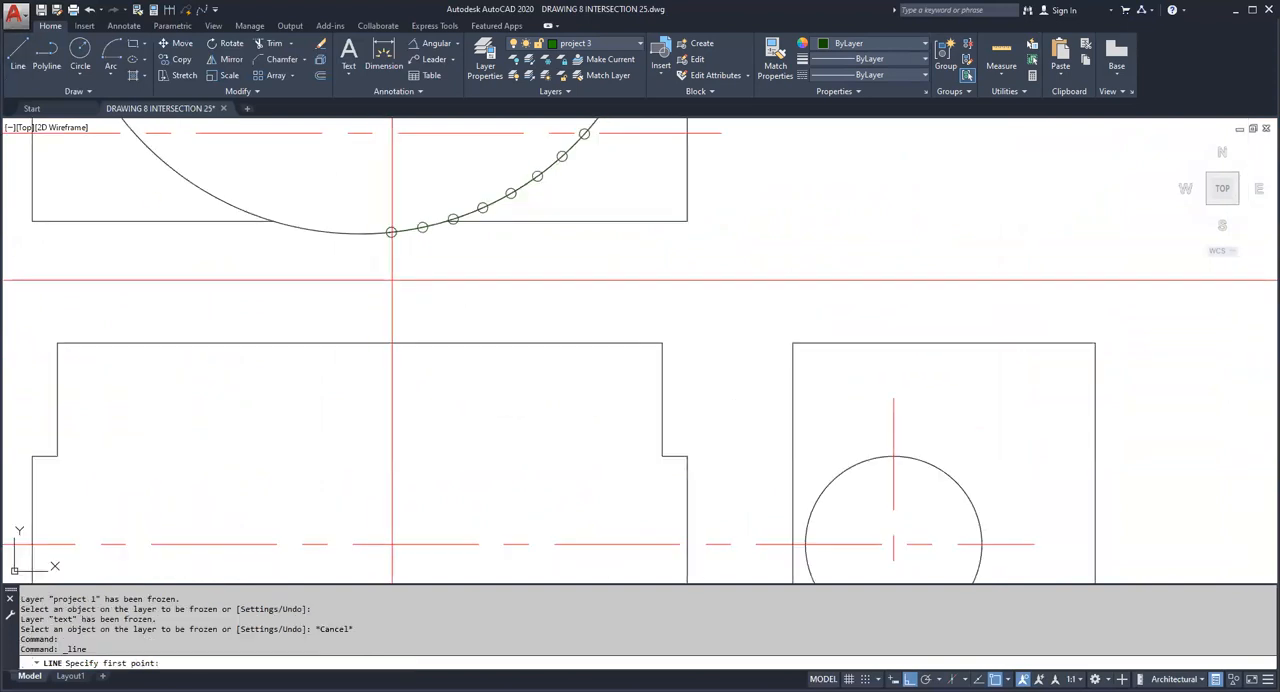
{"action": "middle_click_drag", "start_coordinate": [534, 284], "coordinate": [424, 336]}
{"action": "key", "text": "Escape"}
{"action": "key", "text": "Escape"}
{"action": "key", "text": "Escape"}
{"action": "key", "text": "space"}
{"action": "left_click", "coordinate": [249, 286]}
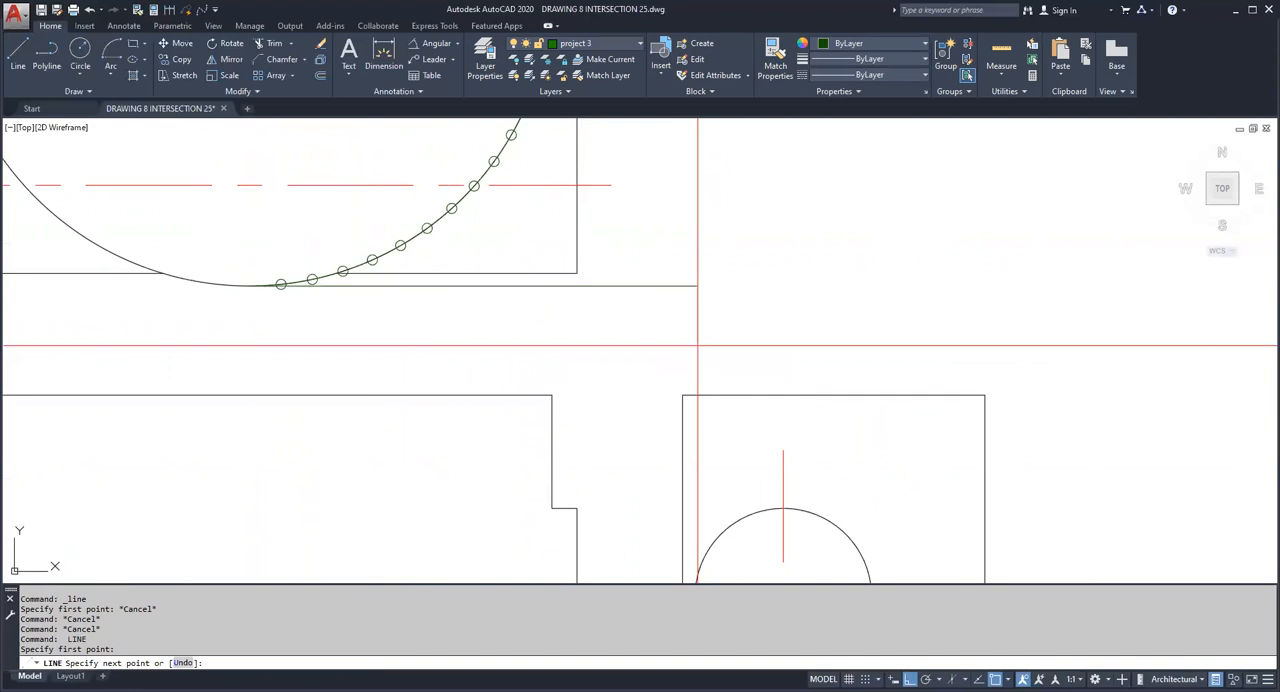
{"action": "left_click", "coordinate": [697, 346]}
{"action": "key", "text": "Escape"}
{"action": "key", "text": "Escape"}
{"action": "key", "text": "Escape"}
Step: Draw a vertical line along the side view's left edge, extending up past the new horizontal line
{"action": "scroll", "coordinate": [691, 443], "scroll_direction": "down", "scroll_amount": 2}
{"action": "key", "text": "space"}
{"action": "left_click", "coordinate": [665, 432]}
{"action": "left_click", "coordinate": [684, 207]}
{"action": "key", "text": "Escape"}
Step: Draw a horizontal line rightward from the crossing of the vertical and horizontal projection lines
{"action": "middle_click_drag", "start_coordinate": [687, 197], "coordinate": [590, 323]}
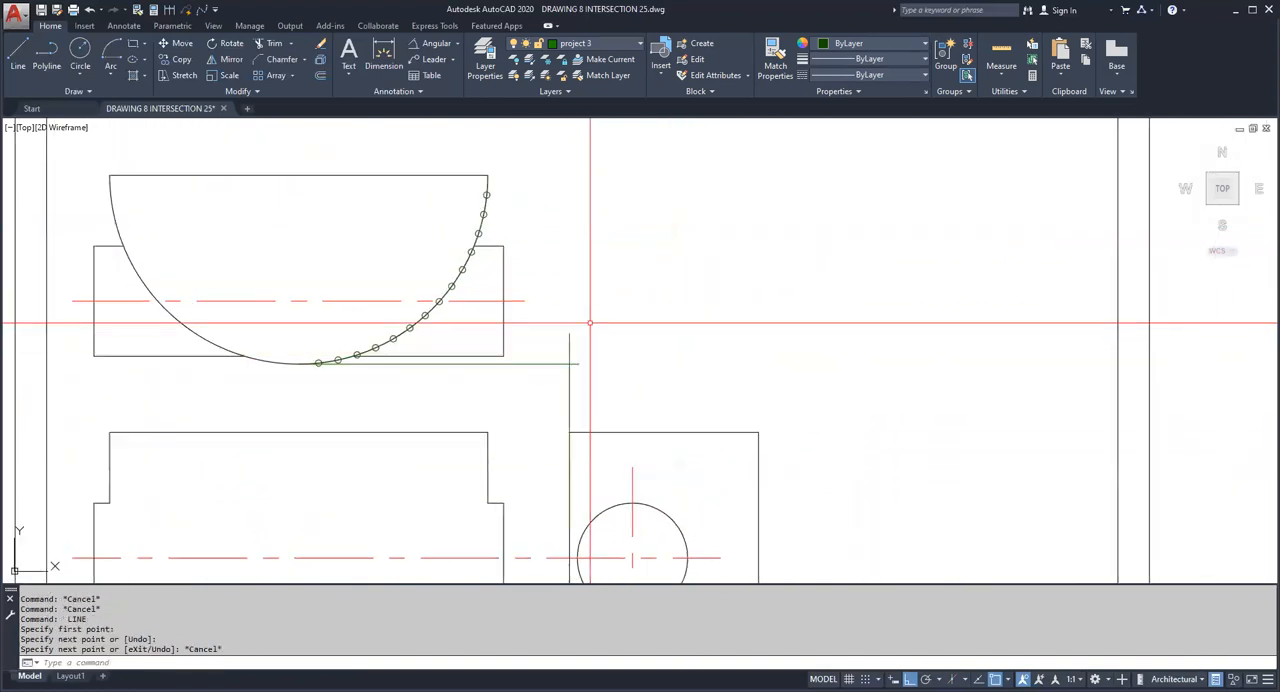
{"action": "scroll", "coordinate": [590, 323], "scroll_direction": "up", "scroll_amount": 2}
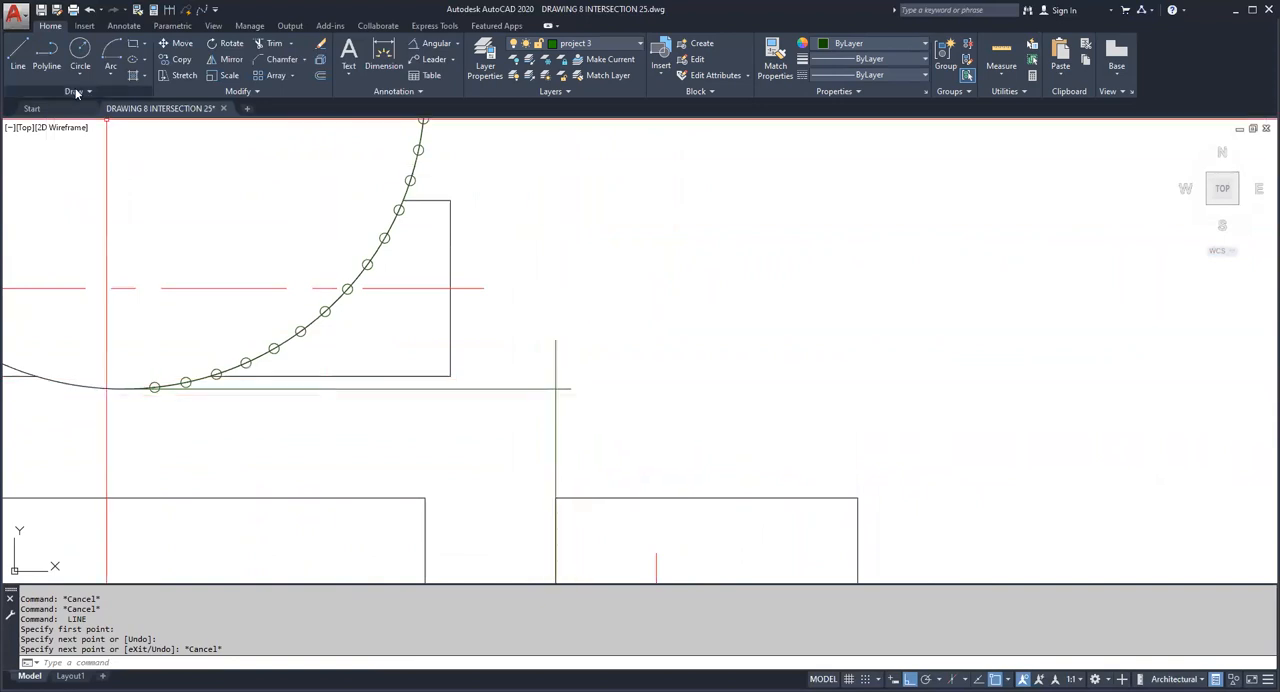
{"action": "left_click", "coordinate": [18, 55]}
{"action": "left_click", "coordinate": [556, 388]}
{"action": "scroll", "coordinate": [700, 435], "scroll_direction": "down", "scroll_amount": 4}
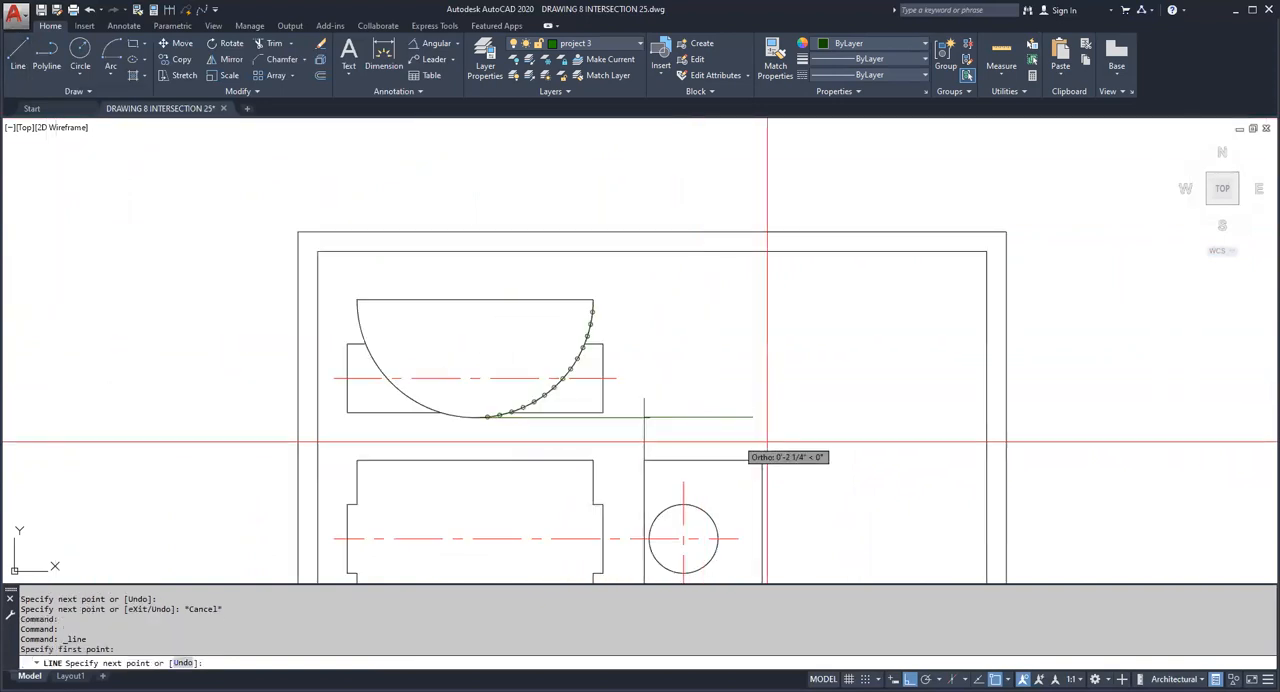
{"action": "left_click", "coordinate": [827, 416]}
{"action": "key", "text": "Escape"}
{"action": "key", "text": "Escape"}
Step: Rotate the new horizontal line 45° about the crossing of the two projection lines
{"action": "key", "text": "Return"}
{"action": "left_click", "coordinate": [644, 416]}
{"action": "type", "text": "45"}
{"action": "key", "text": "Return"}
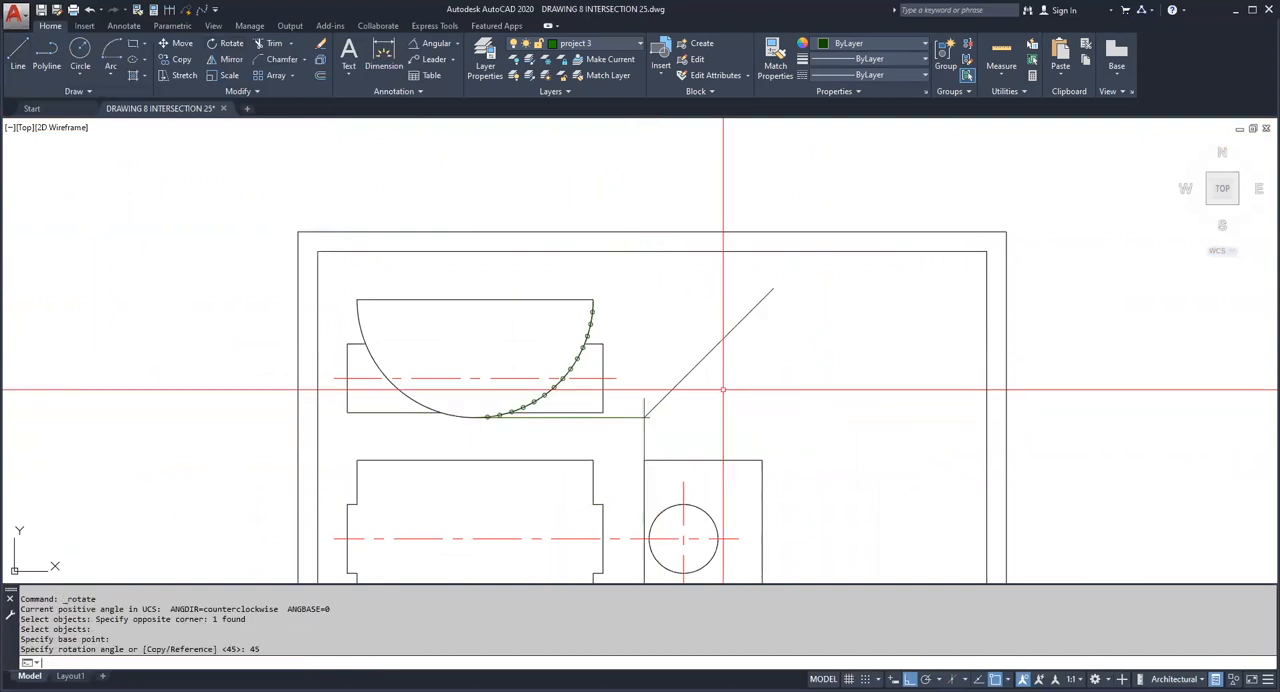
Step: Chamfer the horizontal and vertical projection lines with zero distances into a sharp corner at the 45° line's lower end
{"action": "scroll", "coordinate": [644, 416], "scroll_direction": "up", "scroll_amount": 5}
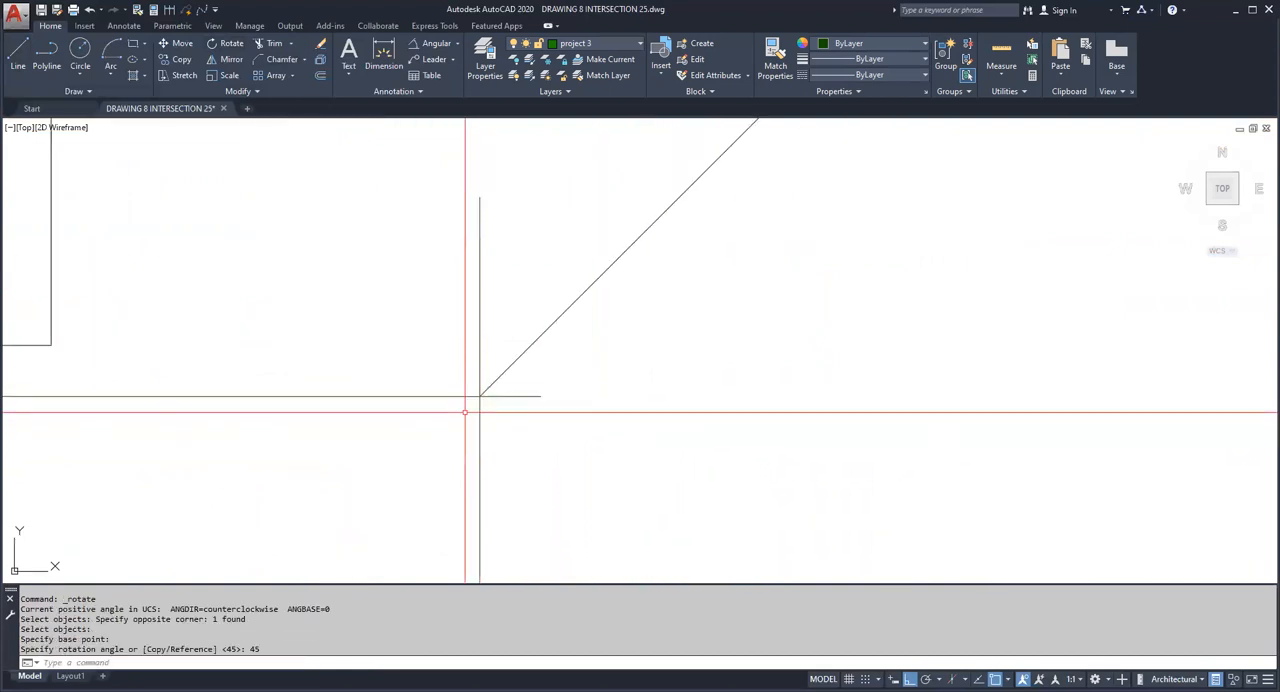
{"action": "scroll", "coordinate": [478, 396], "scroll_direction": "down", "scroll_amount": 5}
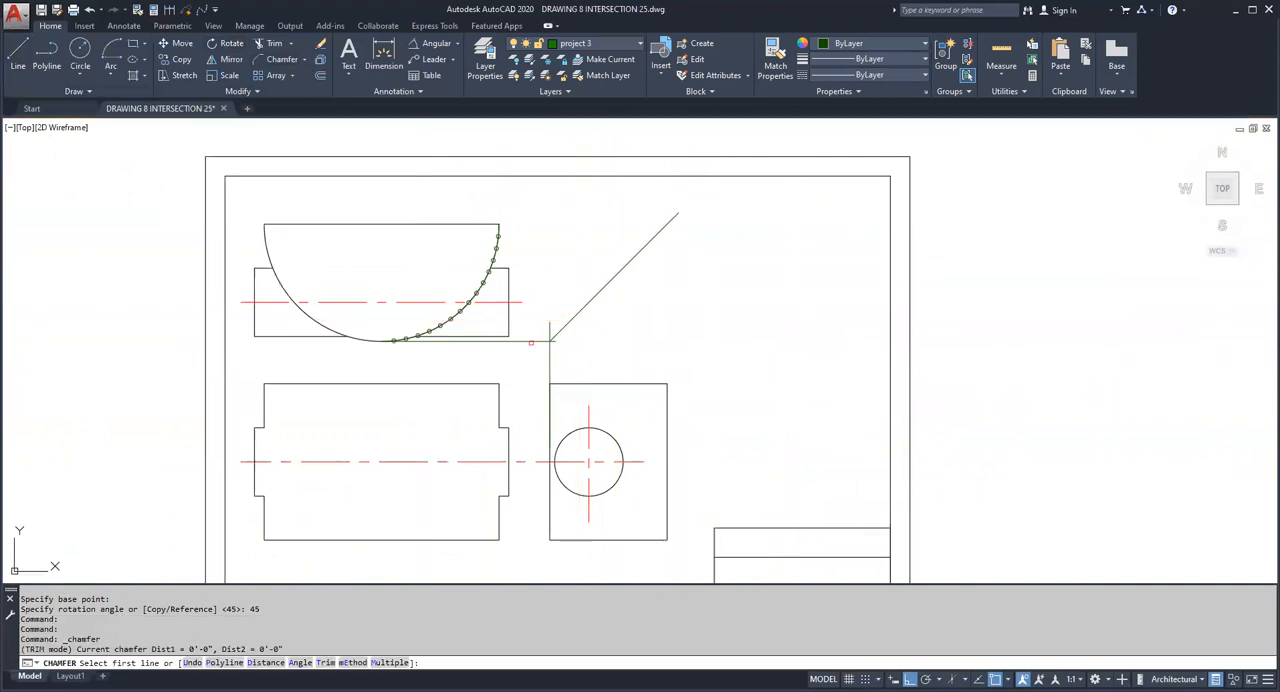
{"action": "left_click", "coordinate": [549, 362]}
{"action": "left_click", "coordinate": [537, 339]}
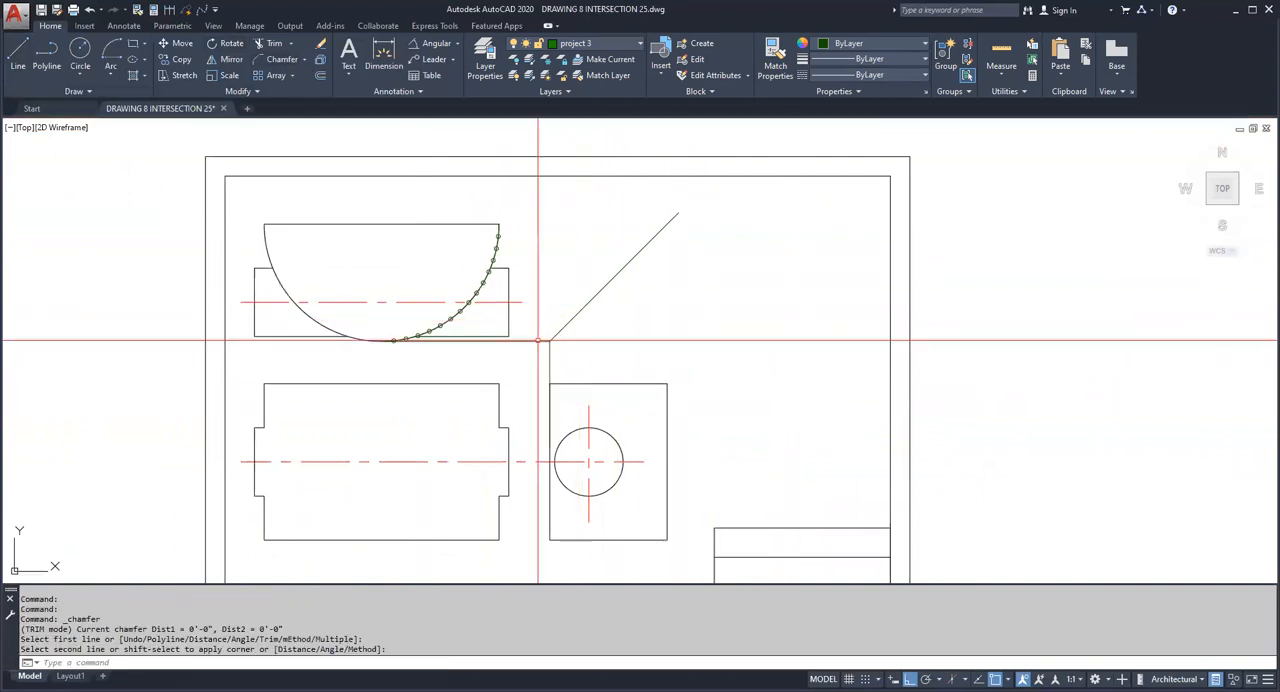
Step: Draw a horizontal line about 4" long from the first division point to just past the 45° line
{"action": "scroll", "coordinate": [451, 300], "scroll_direction": "up", "scroll_amount": 6}
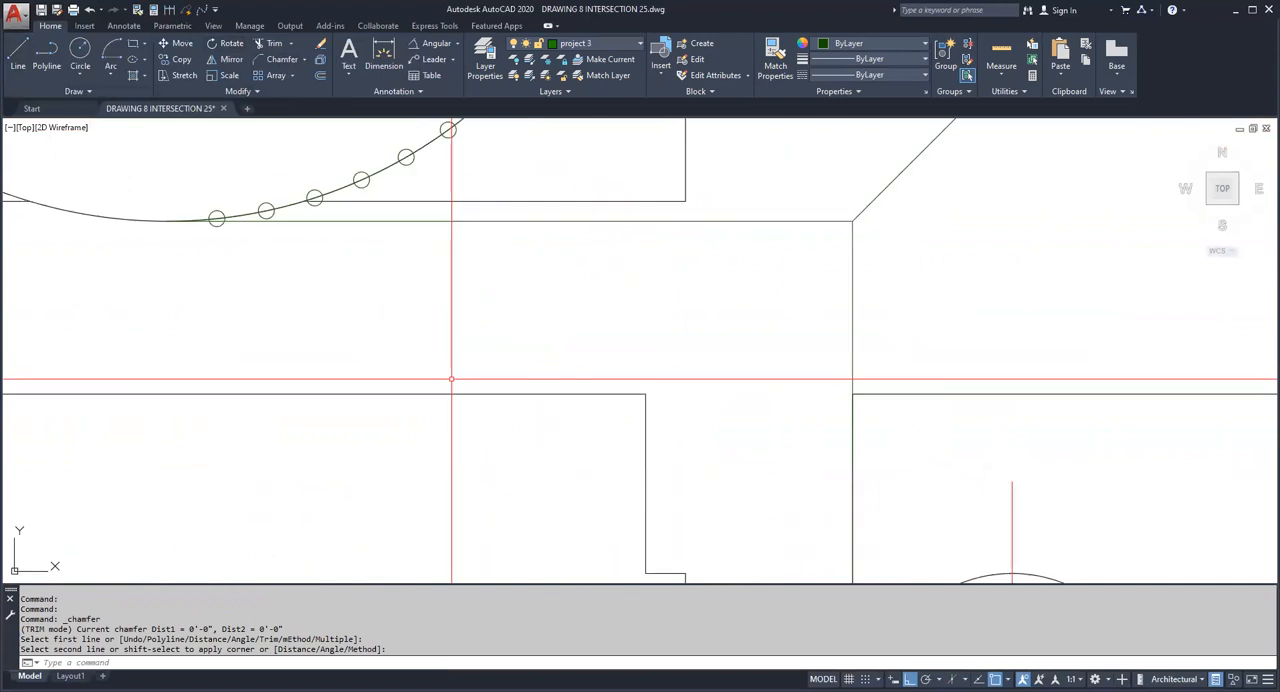
{"action": "left_click", "coordinate": [19, 55]}
{"action": "scroll", "coordinate": [216, 217], "scroll_direction": "up", "scroll_amount": 3}
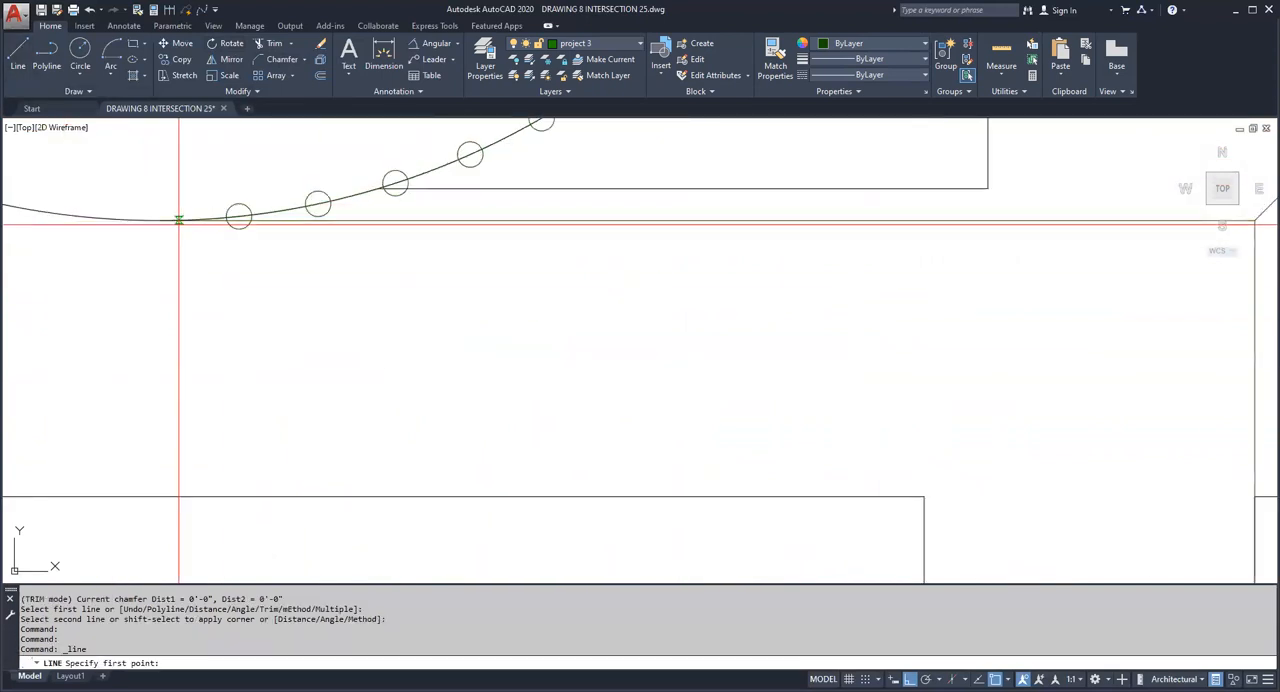
{"action": "left_click", "coordinate": [244, 203]}
{"action": "scroll", "coordinate": [395, 290], "scroll_direction": "down", "scroll_amount": 3}
{"action": "middle_click_drag", "start_coordinate": [395, 290], "coordinate": [269, 289]}
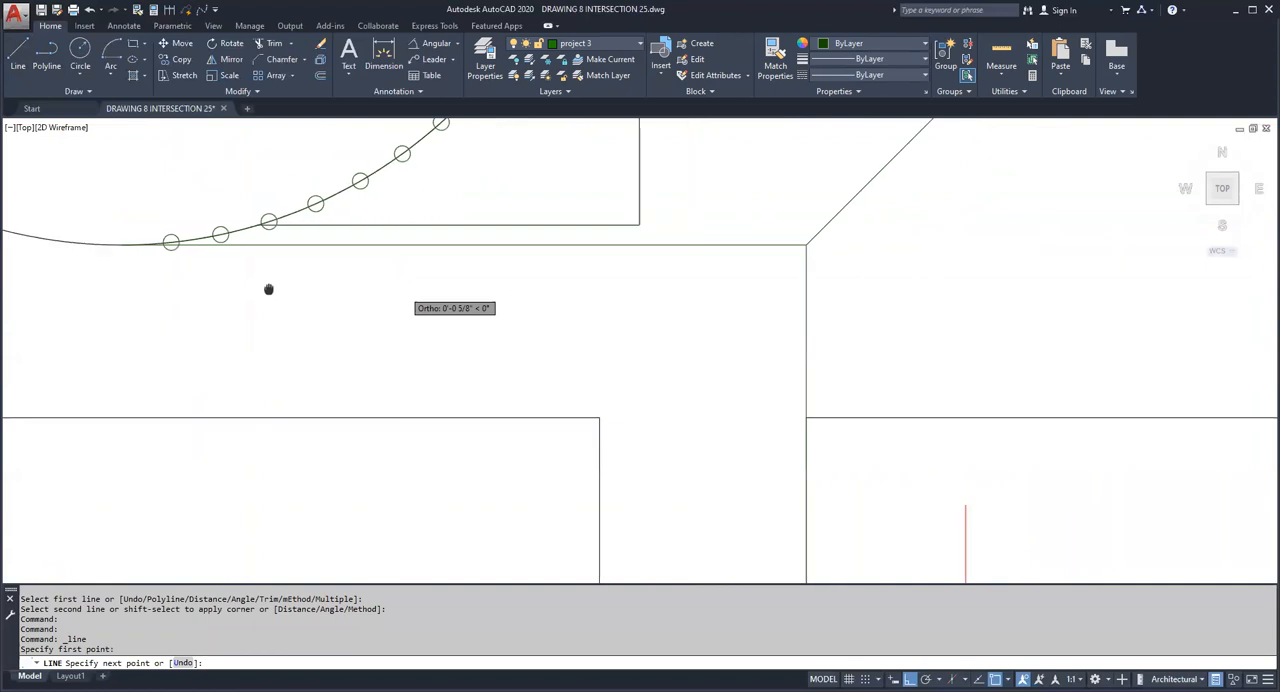
{"action": "left_click", "coordinate": [828, 340]}
{"action": "key", "text": "Escape"}
Step: Draw a vertical line about 5 3/8" long from the first division line's crossing with the 45° line down past the side view
{"action": "scroll", "coordinate": [830, 262], "scroll_direction": "up", "scroll_amount": 6}
{"action": "scroll", "coordinate": [755, 232], "scroll_direction": "up", "scroll_amount": 6}
{"action": "key", "text": "Escape"}
{"action": "key", "text": "Return"}
{"action": "left_click", "coordinate": [745, 231]}
{"action": "scroll", "coordinate": [739, 307], "scroll_direction": "down", "scroll_amount": 5}
{"action": "middle_click_drag", "start_coordinate": [740, 300], "coordinate": [737, 178]}
{"action": "middle_click_drag", "start_coordinate": [775, 364], "coordinate": [769, 177]}
{"action": "middle_click_drag", "start_coordinate": [781, 339], "coordinate": [772, 131]}
{"action": "middle_click_drag", "start_coordinate": [807, 444], "coordinate": [806, 311]}
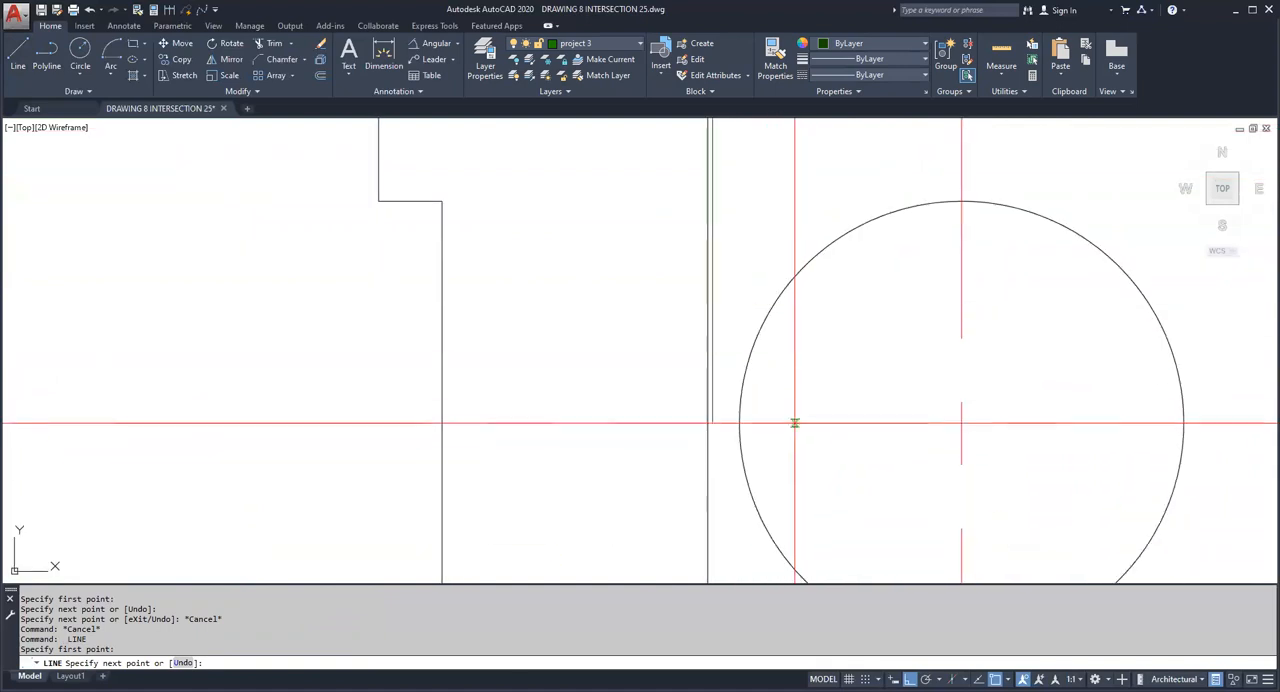
{"action": "middle_click_drag", "start_coordinate": [731, 507], "coordinate": [731, 432]}
{"action": "scroll", "coordinate": [734, 476], "scroll_direction": "down", "scroll_amount": 2}
{"action": "middle_click_drag", "start_coordinate": [735, 478], "coordinate": [744, 386]}
{"action": "middle_click_drag", "start_coordinate": [751, 459], "coordinate": [751, 381]}
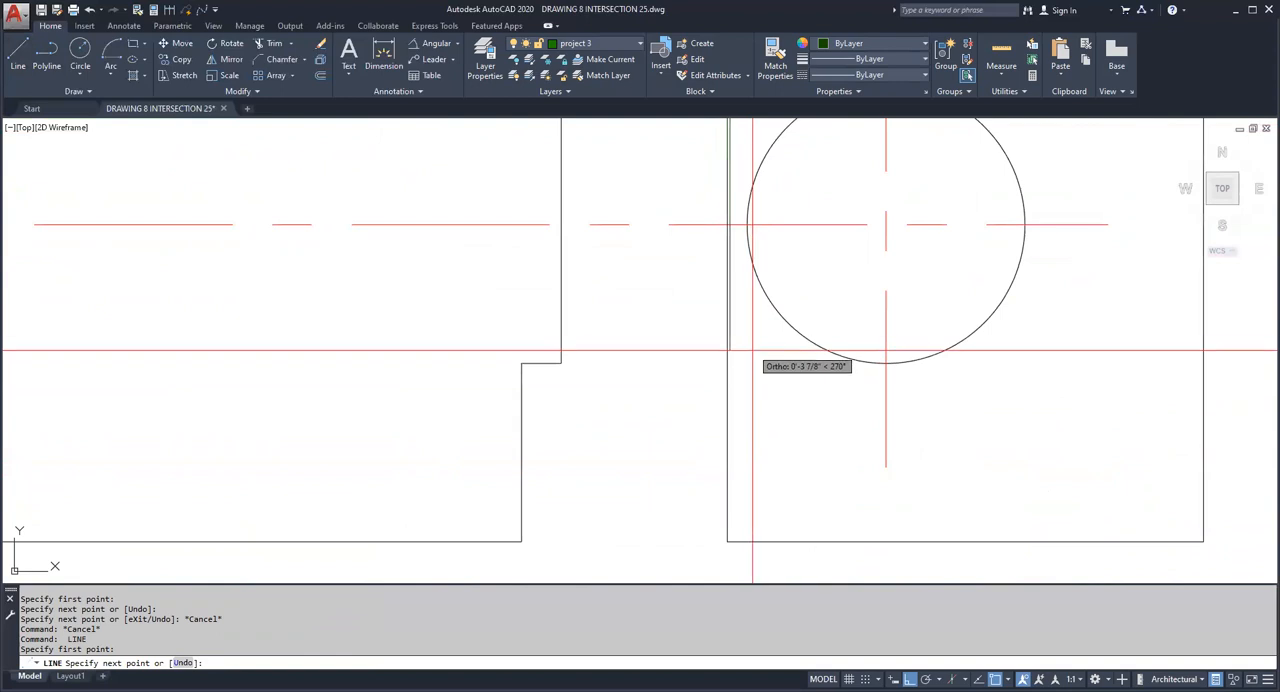
{"action": "middle_click_drag", "start_coordinate": [757, 580], "coordinate": [769, 492]}
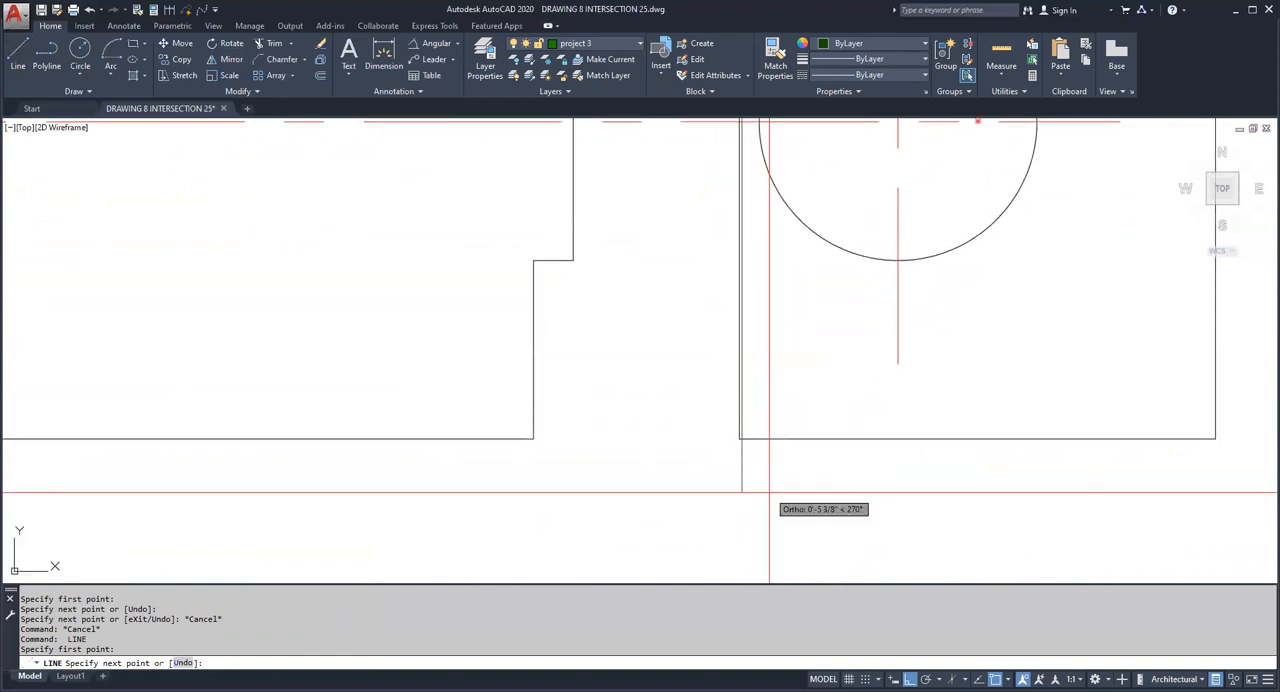
{"action": "scroll", "coordinate": [830, 493], "scroll_direction": "down", "scroll_amount": 2}
{"action": "middle_click_drag", "start_coordinate": [851, 402], "coordinate": [837, 517]}
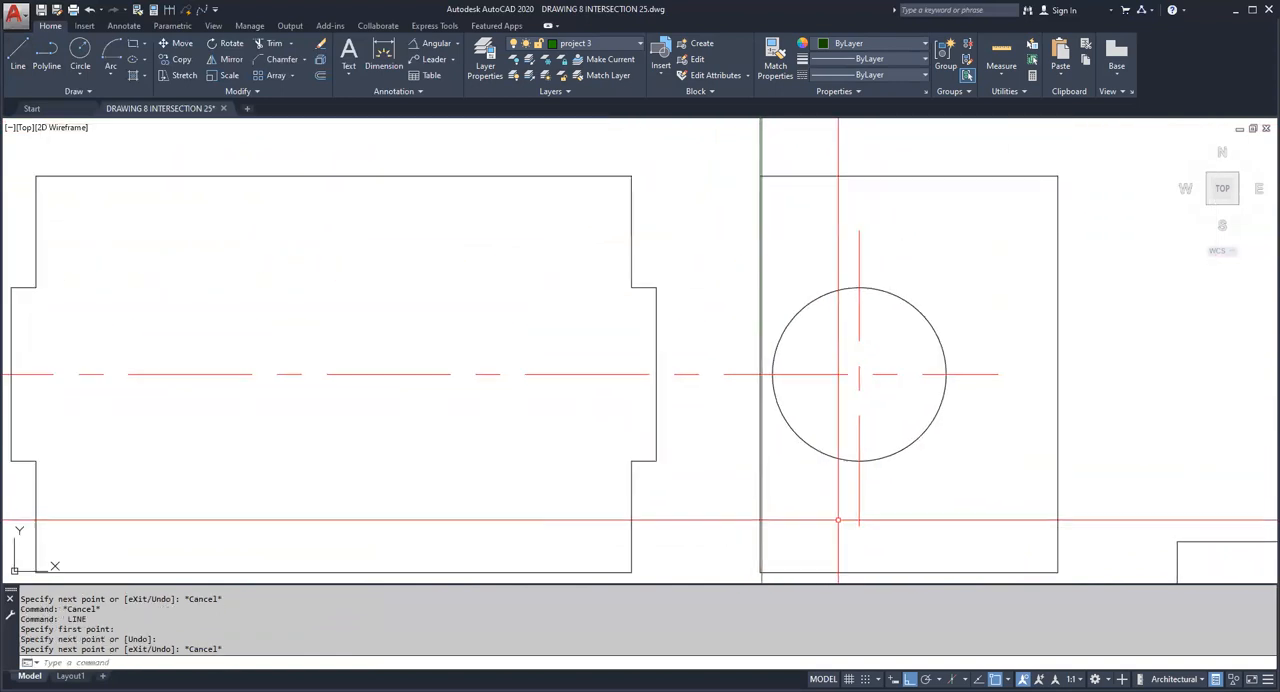
Step: Draw a horizontal line from the second division point rightward to the 45° line
{"action": "middle_click_drag", "start_coordinate": [797, 405], "coordinate": [786, 553]}
{"action": "scroll", "coordinate": [398, 182], "scroll_direction": "up", "scroll_amount": 4}
{"action": "scroll", "coordinate": [363, 306], "scroll_direction": "up", "scroll_amount": 4}
{"action": "key", "text": "Escape"}
{"action": "key", "text": "space"}
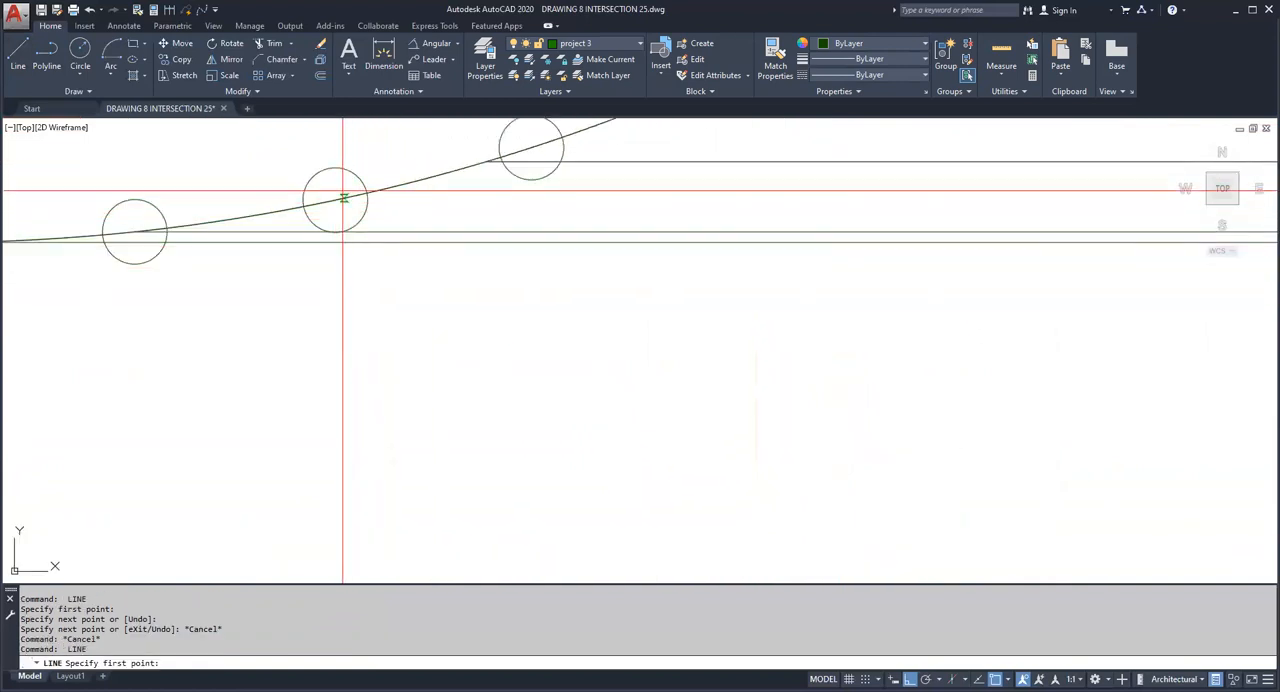
{"action": "left_click", "coordinate": [335, 161]}
{"action": "scroll", "coordinate": [480, 298], "scroll_direction": "down", "scroll_amount": 4}
{"action": "middle_click_drag", "start_coordinate": [451, 300], "coordinate": [77, 291]}
{"action": "middle_click_drag", "start_coordinate": [238, 329], "coordinate": [2, 325]}
{"action": "scroll", "coordinate": [791, 269], "scroll_direction": "up", "scroll_amount": 4}
{"action": "key", "text": "Escape"}
Step: Draw a vertical line from the second division line's crossing with the 45° line down through the side view
{"action": "key", "text": "space"}
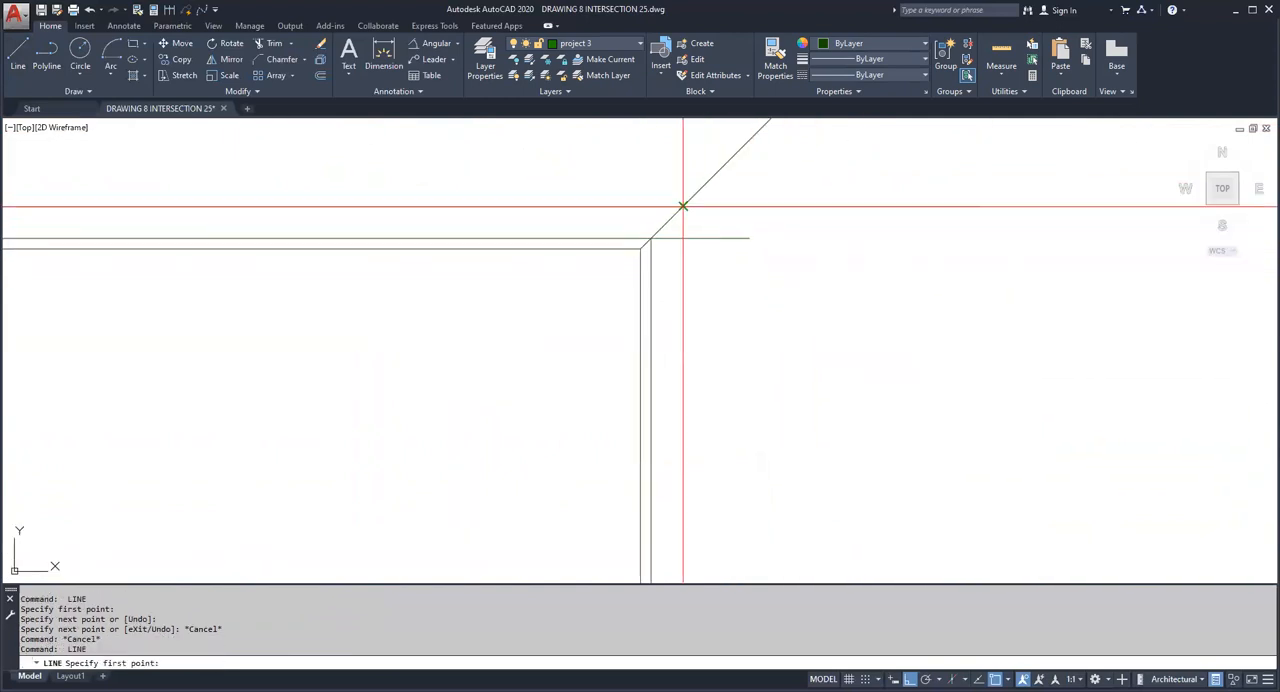
{"action": "scroll", "coordinate": [742, 299], "scroll_direction": "down", "scroll_amount": 4}
{"action": "middle_click_drag", "start_coordinate": [745, 300], "coordinate": [760, 130]}
{"action": "middle_click_drag", "start_coordinate": [850, 560], "coordinate": [875, 70]}
{"action": "scroll", "coordinate": [888, 524], "scroll_direction": "down", "scroll_amount": 2}
{"action": "mouse_move", "coordinate": [888, 524]}
{"action": "middle_mouse_down"}
{"action": "mouse_move", "coordinate": [888, 348]}
{"action": "mouse_move", "coordinate": [816, 452]}
{"action": "middle_mouse_up"}
{"action": "left_click", "coordinate": [860, 417]}
{"action": "key", "text": "Escape"}
Step: Draw a horizontal line from the third division point on the semicircle to just past the 45° line
{"action": "scroll", "coordinate": [817, 336], "scroll_direction": "down", "scroll_amount": 2}
{"action": "scroll", "coordinate": [817, 336], "scroll_direction": "down", "scroll_amount": 2}
{"action": "scroll", "coordinate": [588, 176], "scroll_direction": "up", "scroll_amount": 4}
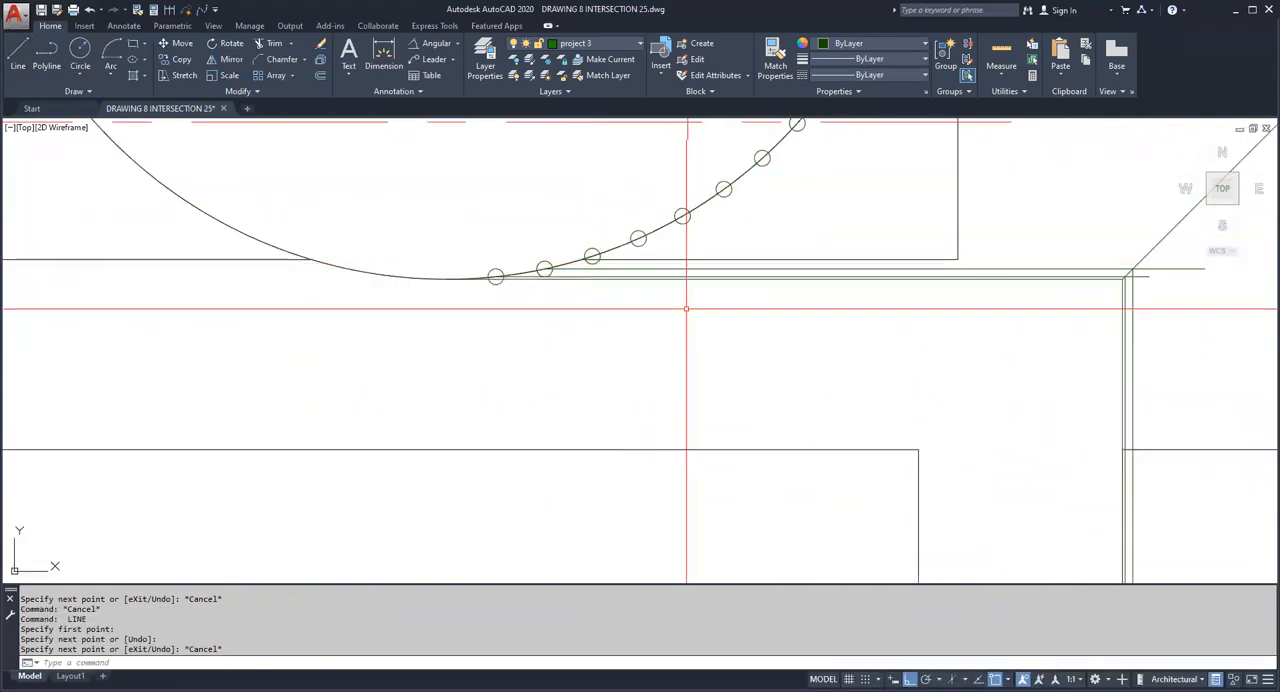
{"action": "scroll", "coordinate": [630, 276], "scroll_direction": "up", "scroll_amount": 4}
{"action": "scroll", "coordinate": [540, 228], "scroll_direction": "up", "scroll_amount": 2}
{"action": "key", "text": "Escape"}
{"action": "key", "text": "Escape"}
{"action": "key", "text": "Return"}
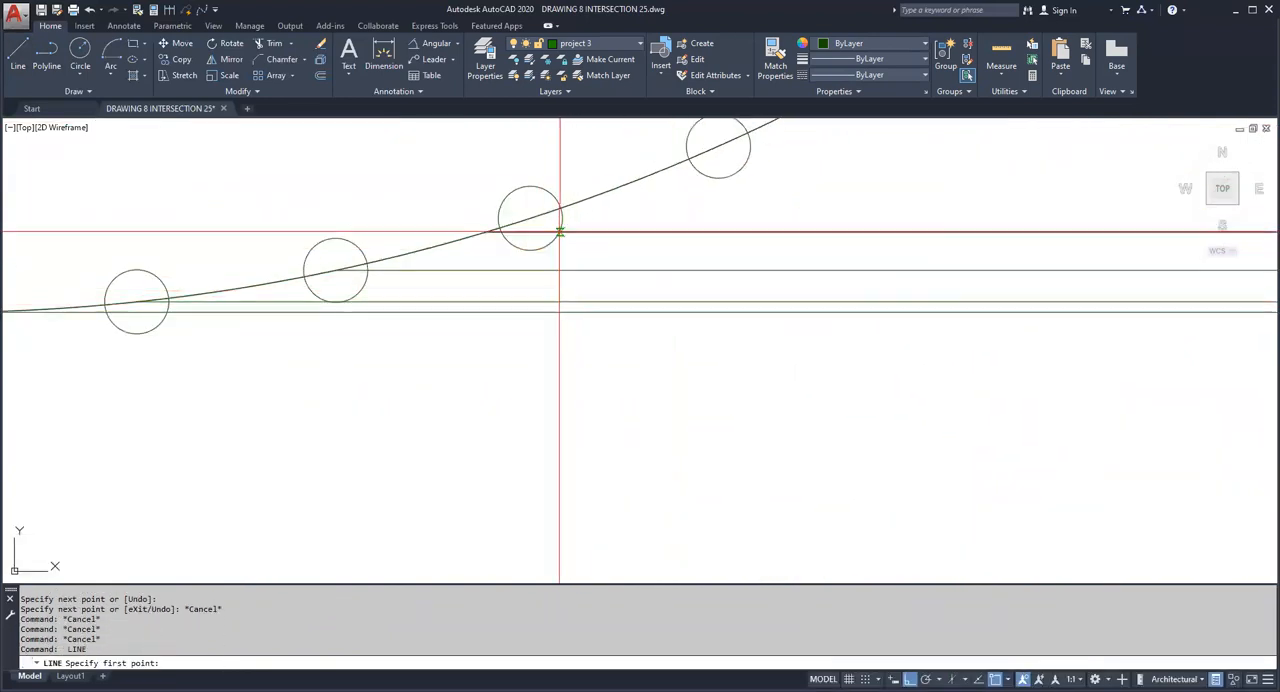
{"action": "left_click", "coordinate": [541, 192]}
{"action": "scroll", "coordinate": [709, 339], "scroll_direction": "down", "scroll_amount": 4}
{"action": "middle_click_drag", "start_coordinate": [698, 364], "coordinate": [119, 357]}
{"action": "left_click", "coordinate": [980, 396]}
Step: Draw a vertical line from the third division line's crossing with the 45° line down past the edge of the side view's circle
{"action": "key", "text": "Escape"}
{"action": "key", "text": "Return"}
{"action": "left_click", "coordinate": [944, 283]}
{"action": "scroll", "coordinate": [984, 440], "scroll_direction": "down", "scroll_amount": 2}
{"action": "middle_click_drag", "start_coordinate": [984, 440], "coordinate": [950, 240]}
{"action": "middle_click_drag", "start_coordinate": [984, 424], "coordinate": [956, 224]}
{"action": "left_click", "coordinate": [968, 490]}
Step: Draw a horizontal line from where the third vertical projection line meets the side view's circle leftward into the front view
{"action": "key", "text": "Escape"}
{"action": "key", "text": "Escape"}
{"action": "key", "text": "Escape"}
{"action": "key", "text": "Escape"}
{"action": "scroll", "coordinate": [924, 443], "scroll_direction": "up", "scroll_amount": 4}
{"action": "key", "text": "Return"}
{"action": "left_click", "coordinate": [871, 409]}
{"action": "scroll", "coordinate": [804, 432], "scroll_direction": "down", "scroll_amount": 4}
{"action": "mouse_move", "coordinate": [395, 496]}
{"action": "middle_mouse_down"}
{"action": "mouse_move", "coordinate": [806, 516]}
{"action": "mouse_move", "coordinate": [773, 516]}
{"action": "middle_mouse_up"}
{"action": "scroll", "coordinate": [806, 516], "scroll_direction": "down", "scroll_amount": 2}
{"action": "left_click", "coordinate": [705, 526]}
{"action": "key", "text": "Escape"}
Step: Draw a vertical line from the third division point into the front view and chamfer it with the horizontal projection line into a sharp corner
{"action": "scroll", "coordinate": [705, 218], "scroll_direction": "up", "scroll_amount": 6}
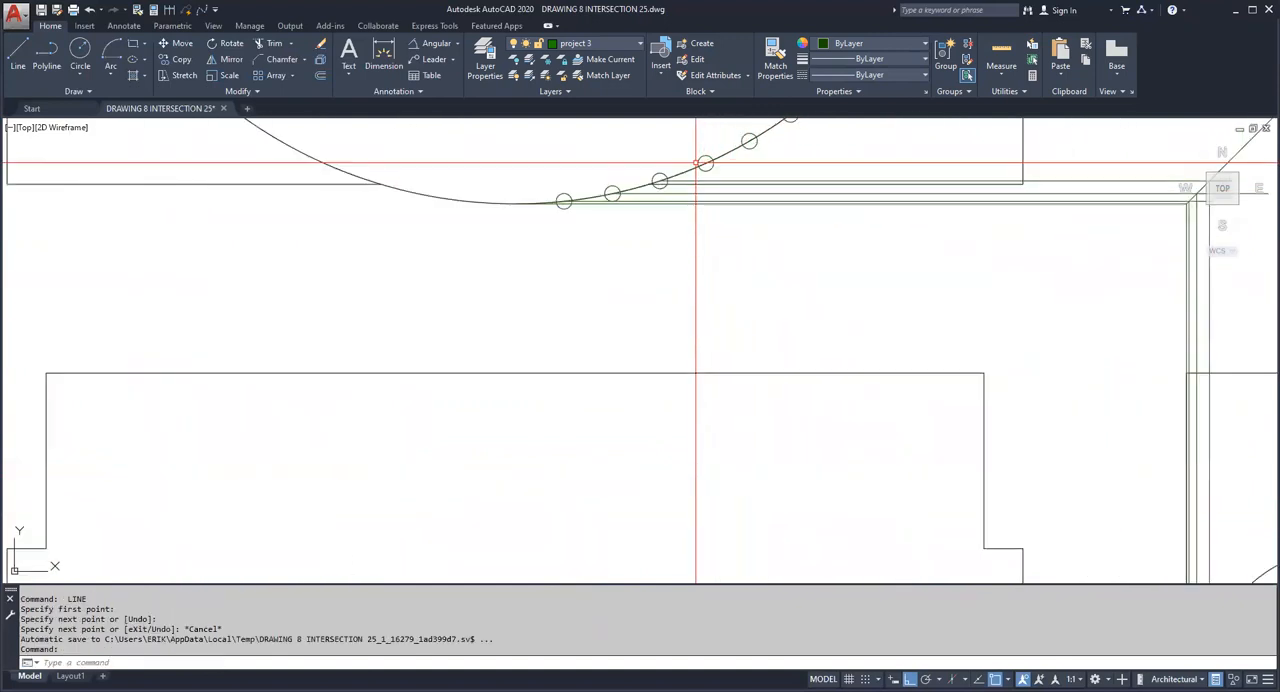
{"action": "key", "text": "Escape"}
{"action": "key", "text": "Return"}
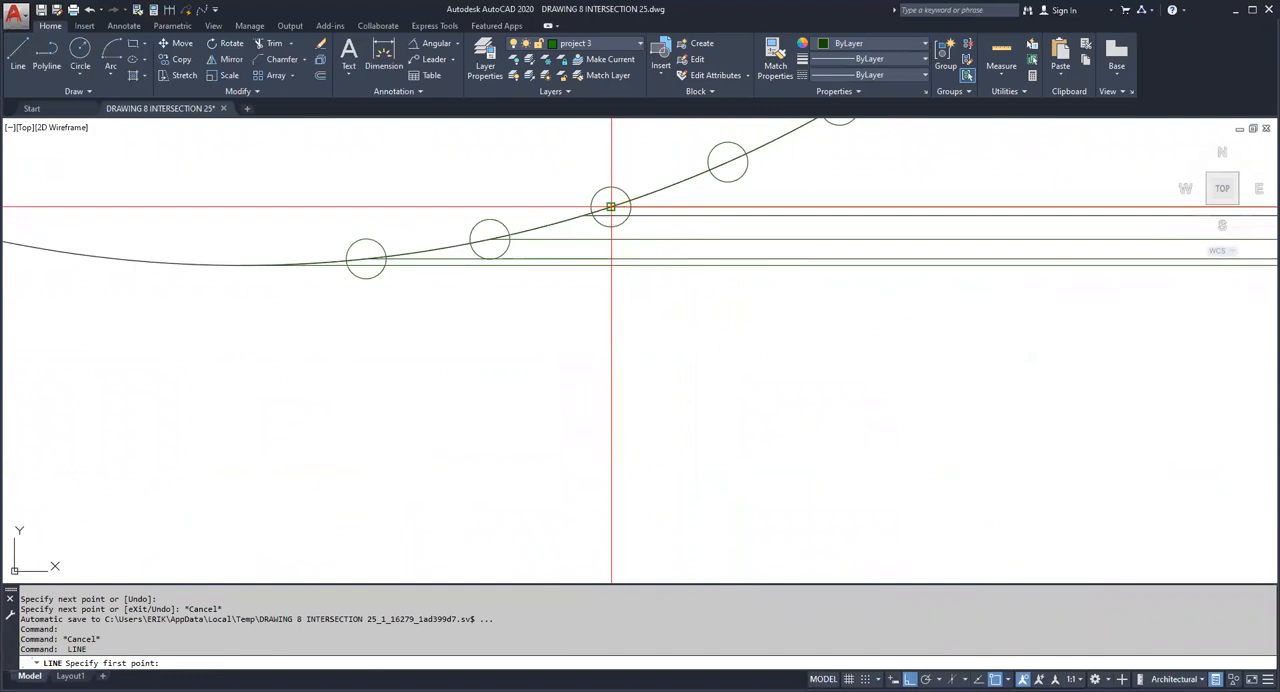
{"action": "scroll", "coordinate": [625, 260], "scroll_direction": "down", "scroll_amount": 4}
{"action": "scroll", "coordinate": [690, 330], "scroll_direction": "down", "scroll_amount": 4}
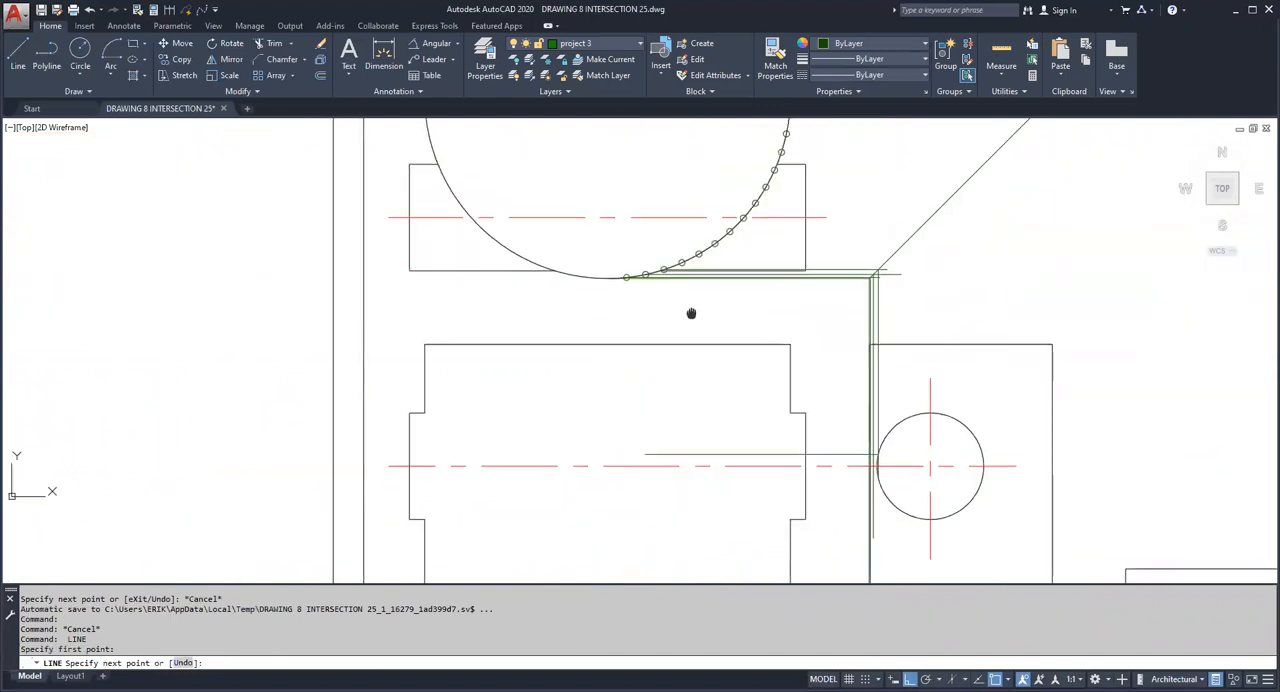
{"action": "left_click", "coordinate": [660, 466]}
{"action": "key", "text": "Escape"}
{"action": "middle_click_drag", "start_coordinate": [571, 428], "coordinate": [505, 413]}
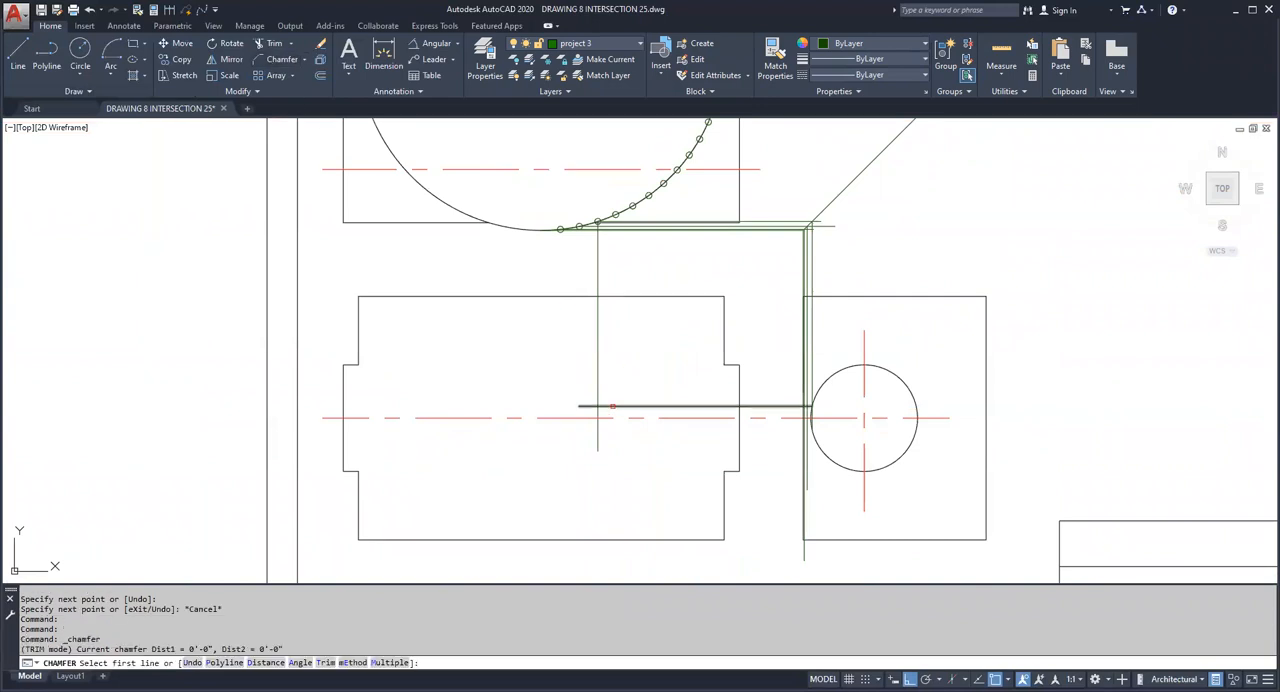
{"action": "key", "text": "Escape"}
Step: Erase the vertical and horizontal projection lines of the first two division points
{"action": "left_click", "coordinate": [800, 543]}
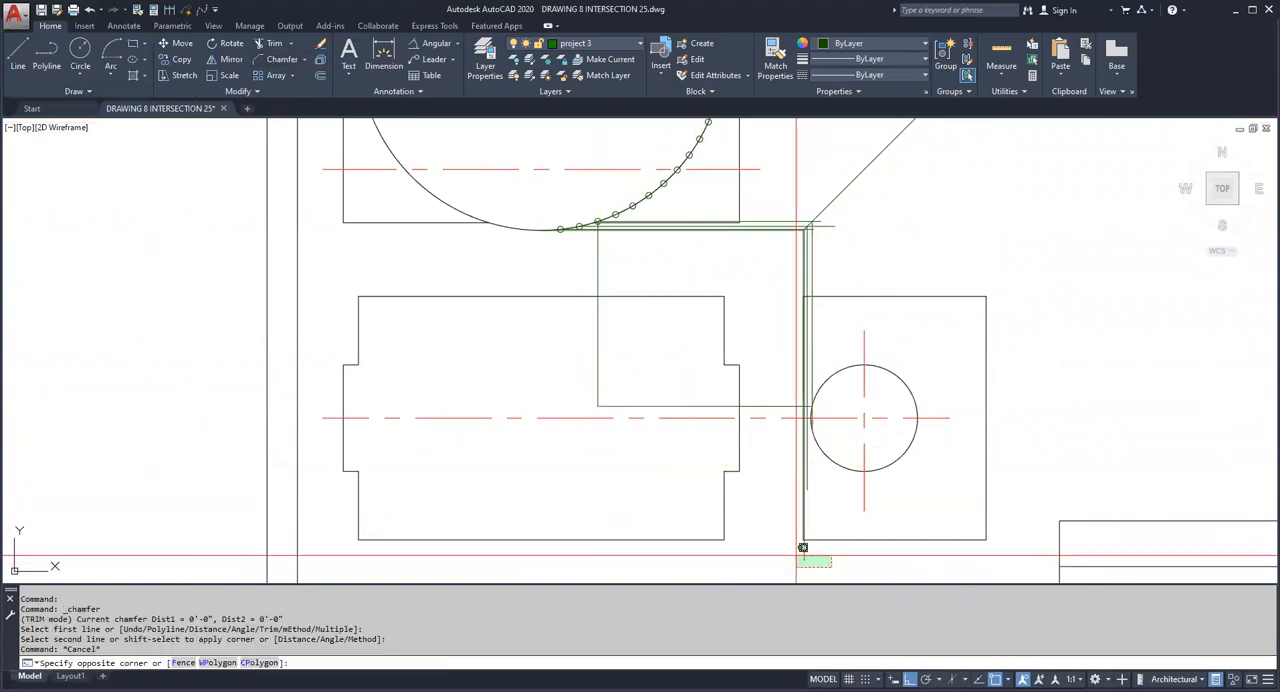
{"action": "left_click", "coordinate": [806, 505]}
{"action": "left_click", "coordinate": [807, 486]}
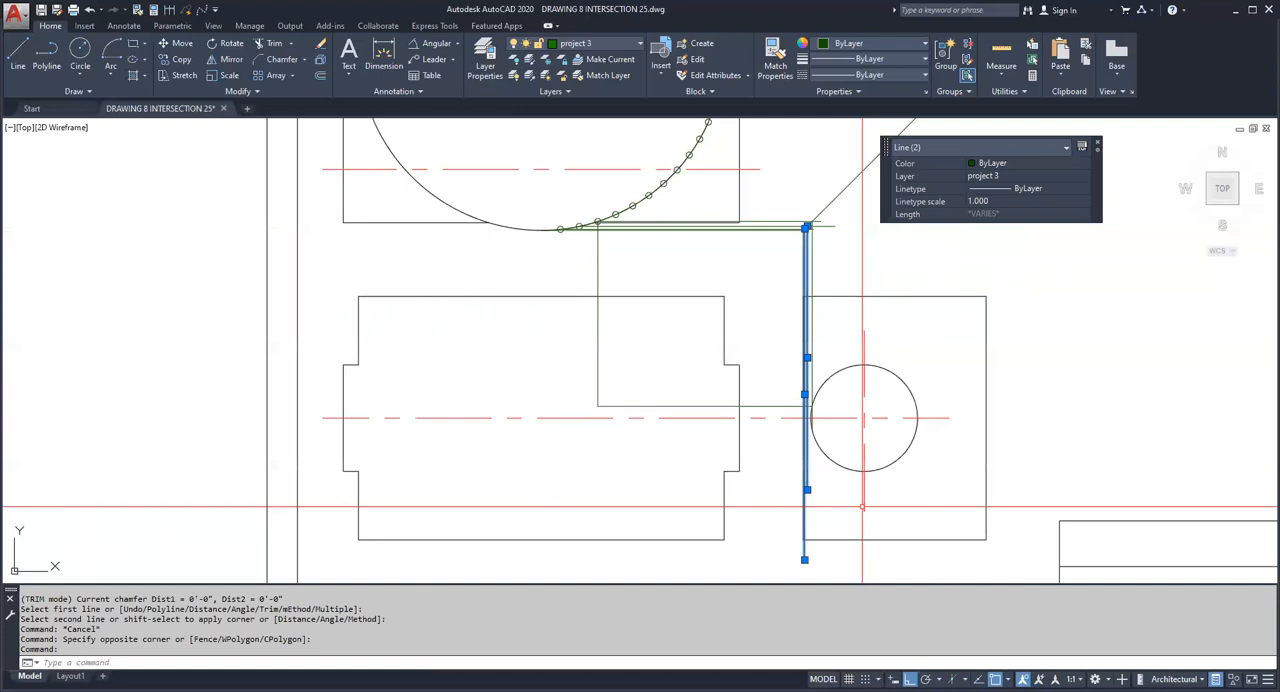
{"action": "key", "text": "Delete"}
{"action": "scroll", "coordinate": [809, 248], "scroll_direction": "up", "scroll_amount": 4}
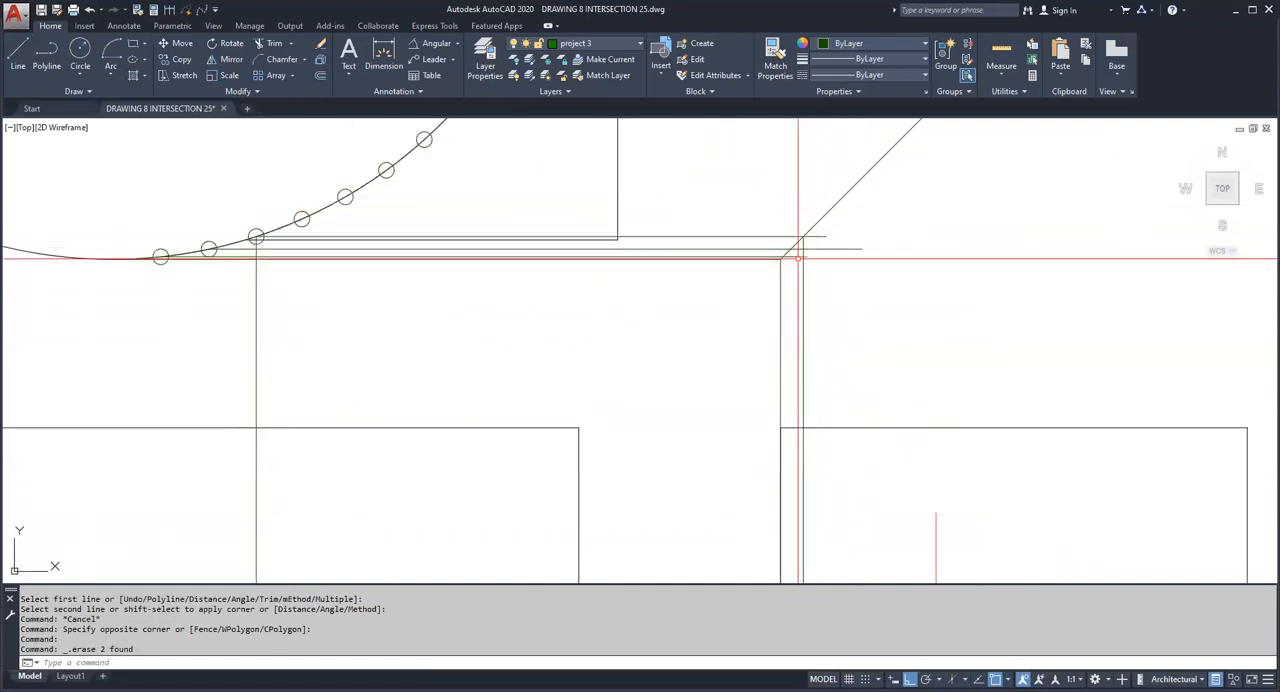
{"action": "left_click", "coordinate": [799, 257]}
{"action": "left_click", "coordinate": [812, 249]}
{"action": "key", "text": "Delete"}
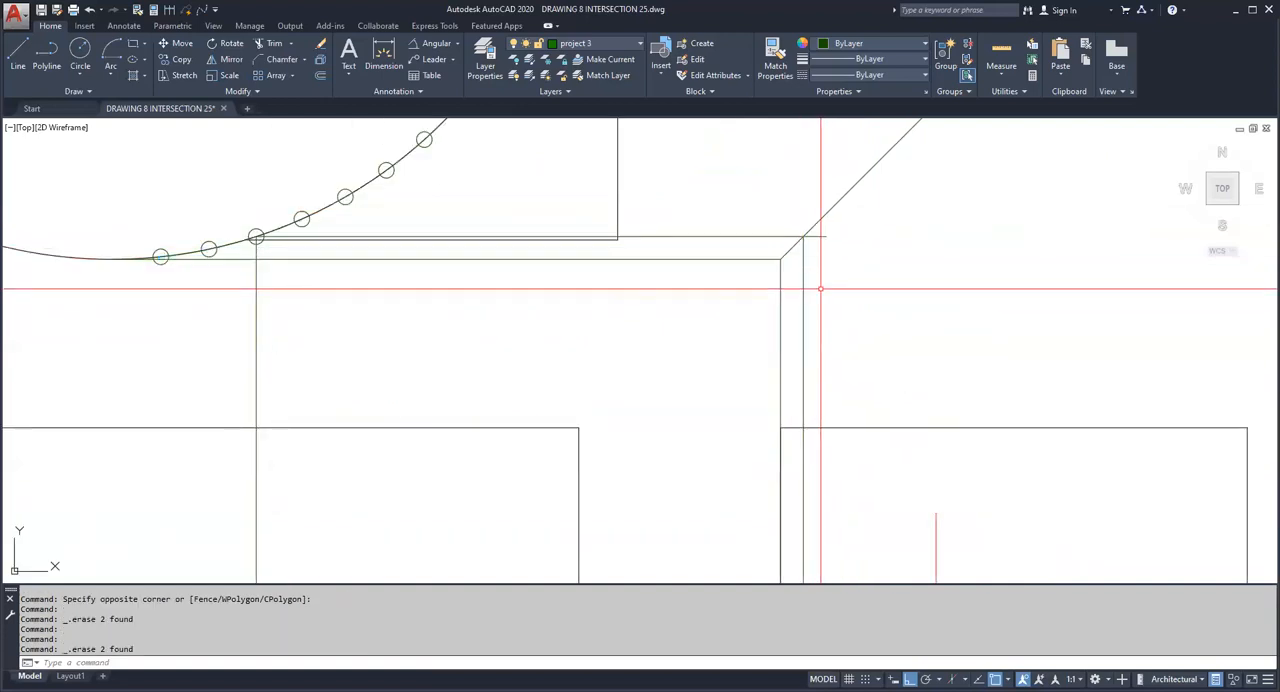
Step: Chamfer the third division point's horizontal and vertical projection lines with zero distances into a sharp corner on the 45° line
{"action": "left_click", "coordinate": [280, 59]}
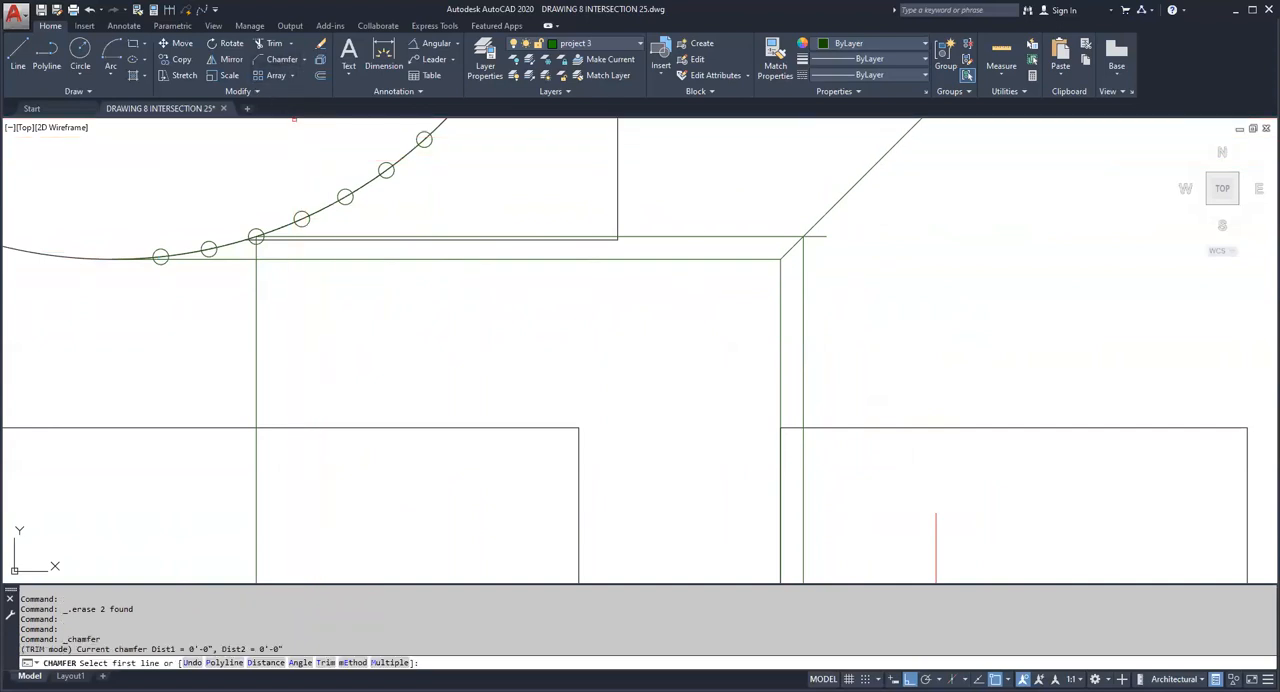
{"action": "left_click", "coordinate": [790, 262]}
{"action": "key", "text": "Escape"}
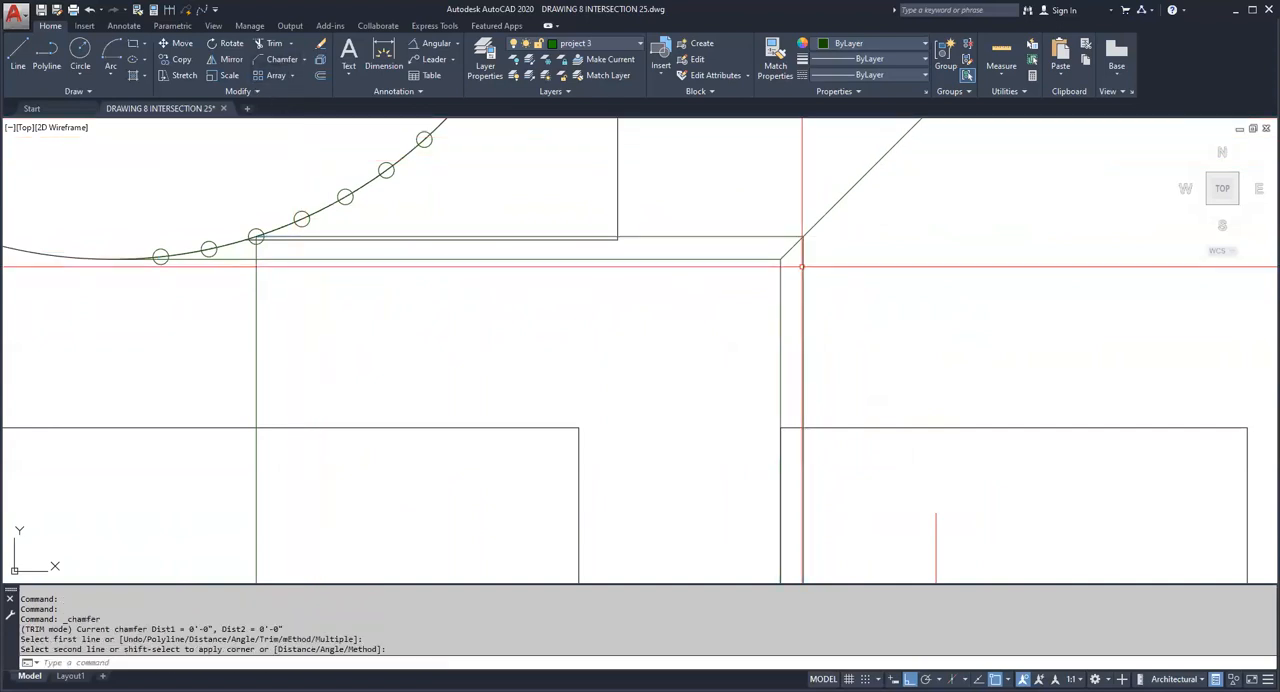
{"action": "scroll", "coordinate": [813, 333], "scroll_direction": "down", "scroll_amount": 6}
{"action": "scroll", "coordinate": [813, 333], "scroll_direction": "up", "scroll_amount": 3}
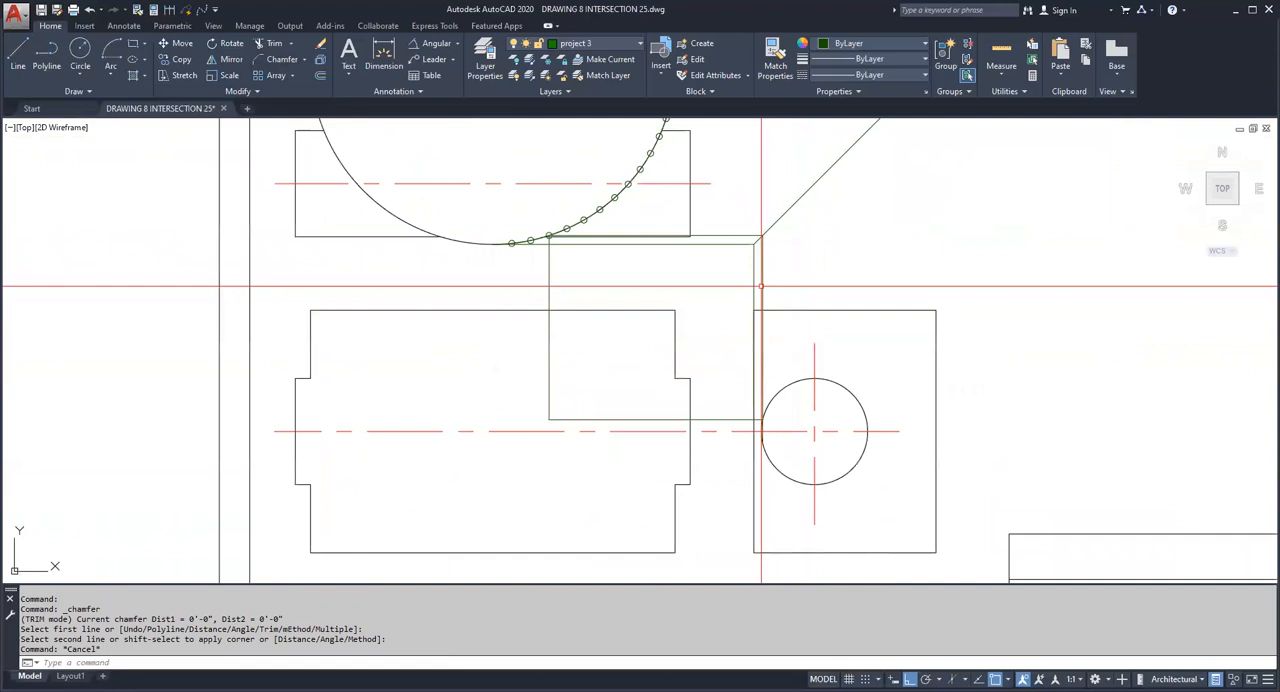
{"action": "middle_click_drag", "start_coordinate": [749, 290], "coordinate": [689, 353]}
Step: Make layer project 4 current and draw a short horizontal sample line in the empty area beside the 45° line
{"action": "scroll", "coordinate": [697, 358], "scroll_direction": "down", "scroll_amount": 3}
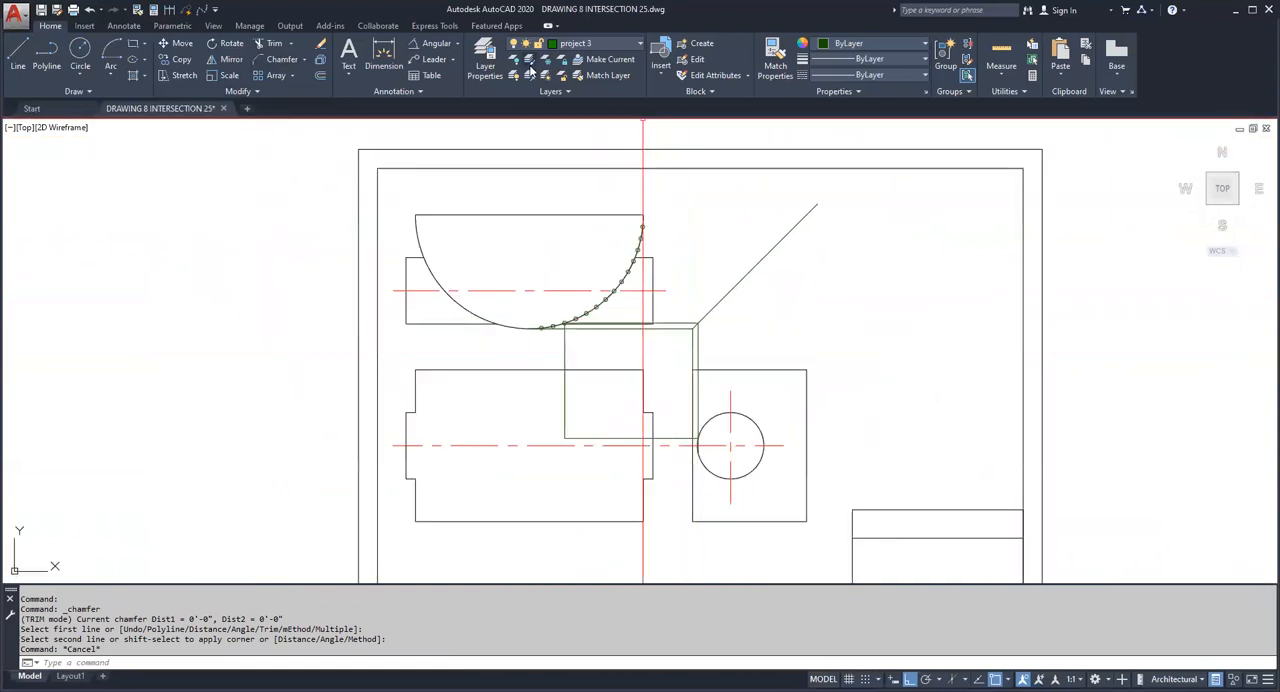
{"action": "left_click", "coordinate": [608, 47]}
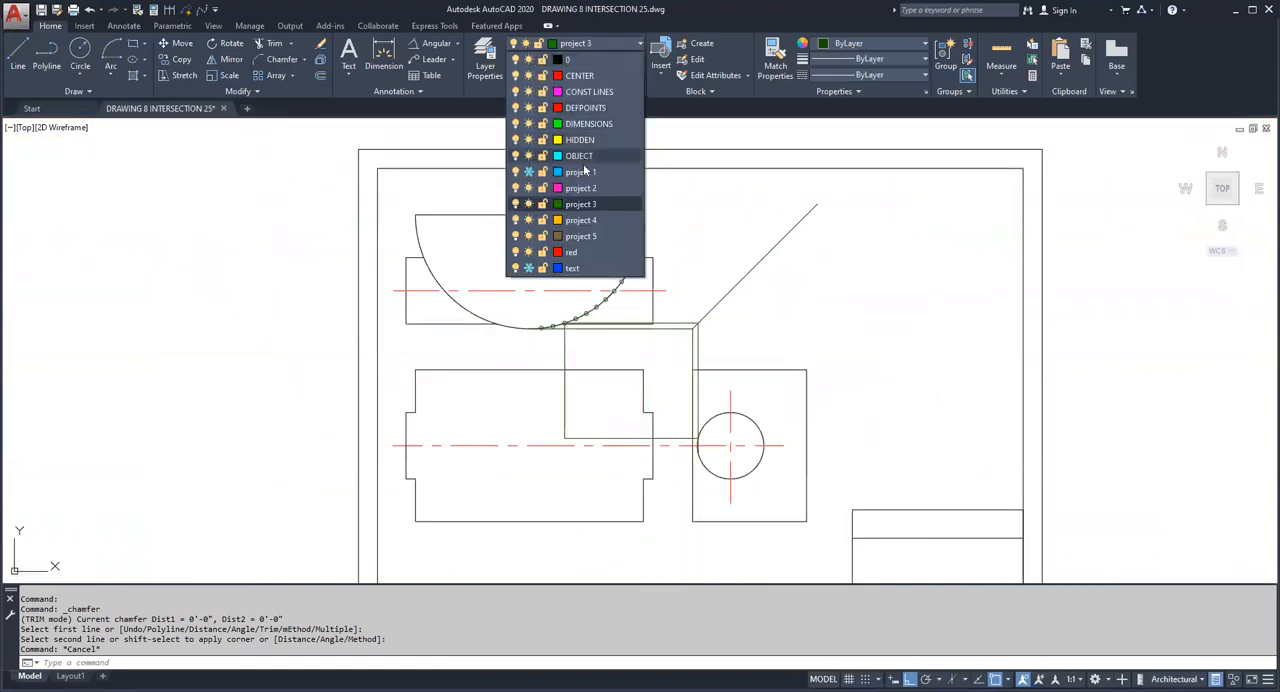
{"action": "left_click", "coordinate": [584, 222]}
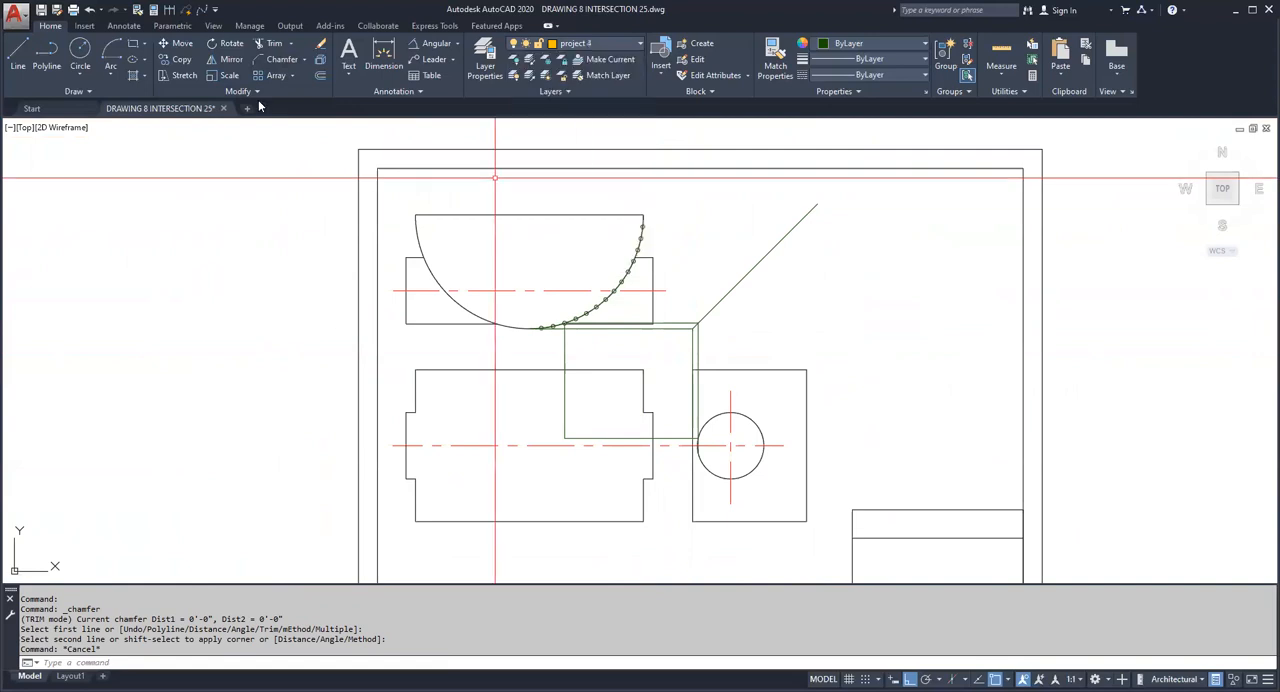
{"action": "left_click", "coordinate": [18, 55]}
{"action": "left_click", "coordinate": [791, 322]}
{"action": "left_click", "coordinate": [833, 320]}
{"action": "key", "text": "Escape"}
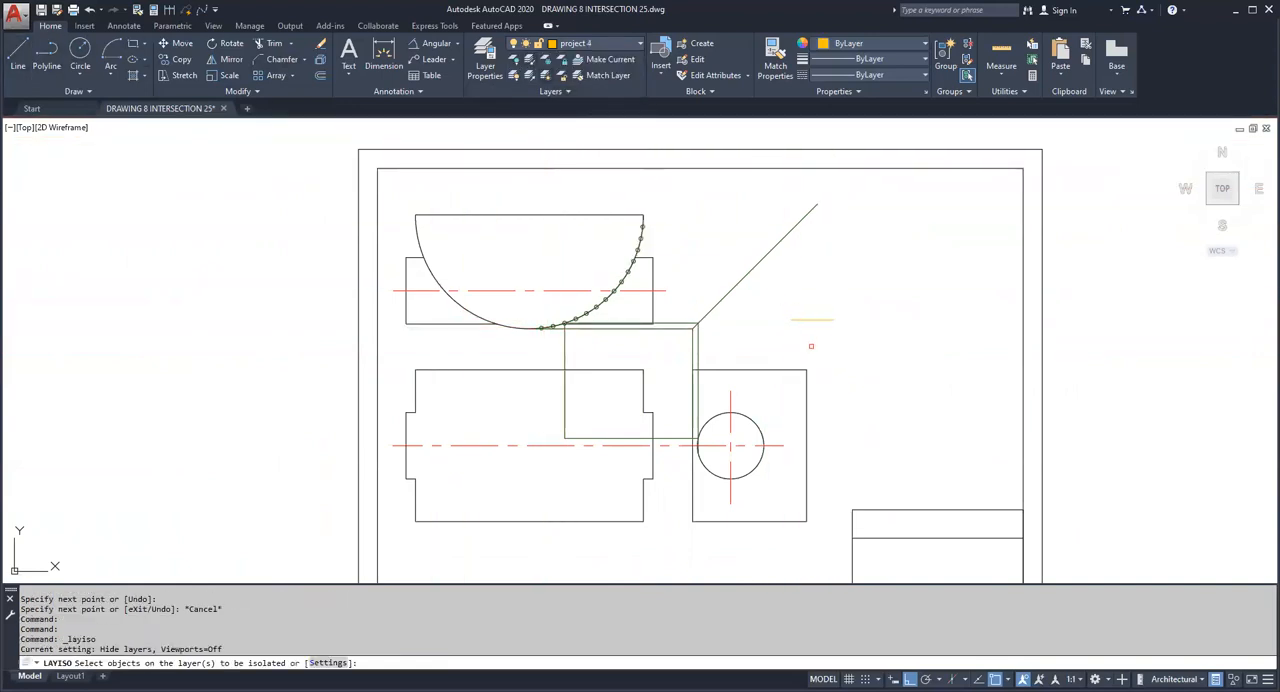
Step: Isolate the project 3 and project 4 layers by selecting the sample line and the projection lines
{"action": "left_click", "coordinate": [811, 346]}
{"action": "left_click", "coordinate": [686, 303]}
{"action": "right_click", "coordinate": [686, 303]}
{"action": "left_click", "coordinate": [721, 315]}
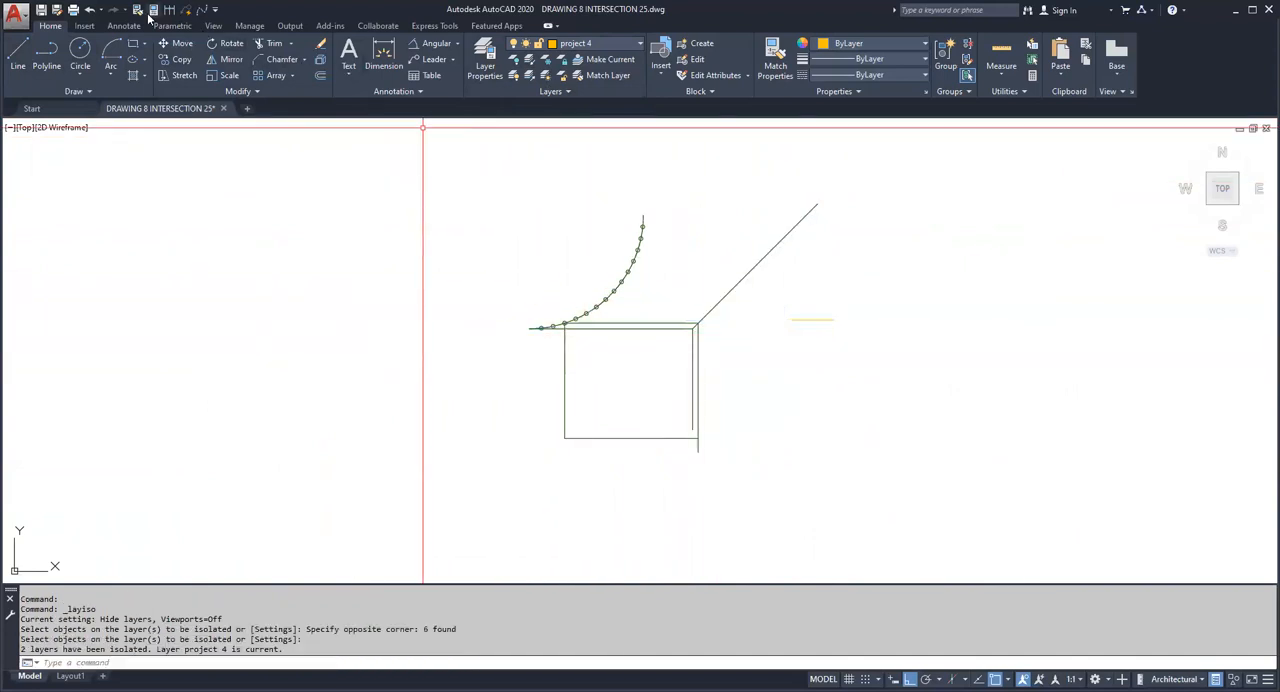
Step: Match the sample line's properties onto all projection lines, division circles and the 45° line, and erase the sample line
{"action": "left_click", "coordinate": [811, 320]}
{"action": "left_click", "coordinate": [926, 443]}
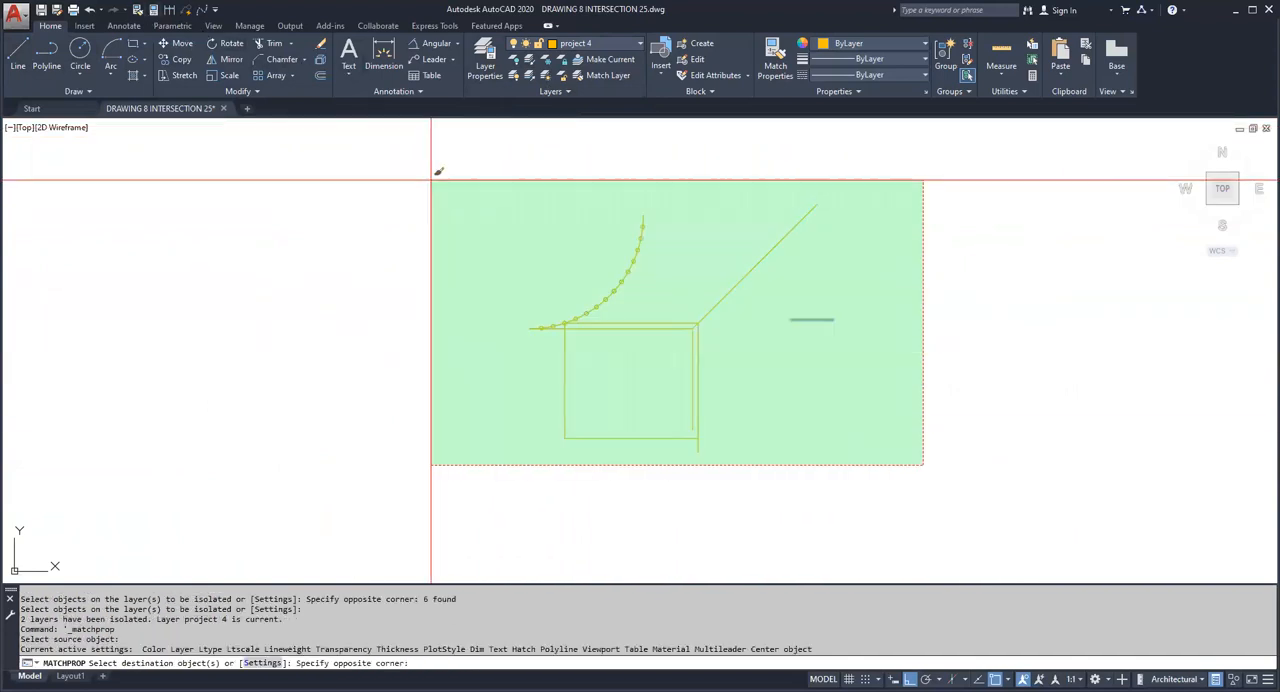
{"action": "left_click", "coordinate": [431, 177]}
{"action": "key", "text": "Escape"}
{"action": "left_click", "coordinate": [866, 351]}
{"action": "left_click", "coordinate": [811, 311]}
{"action": "key", "text": "Delete"}
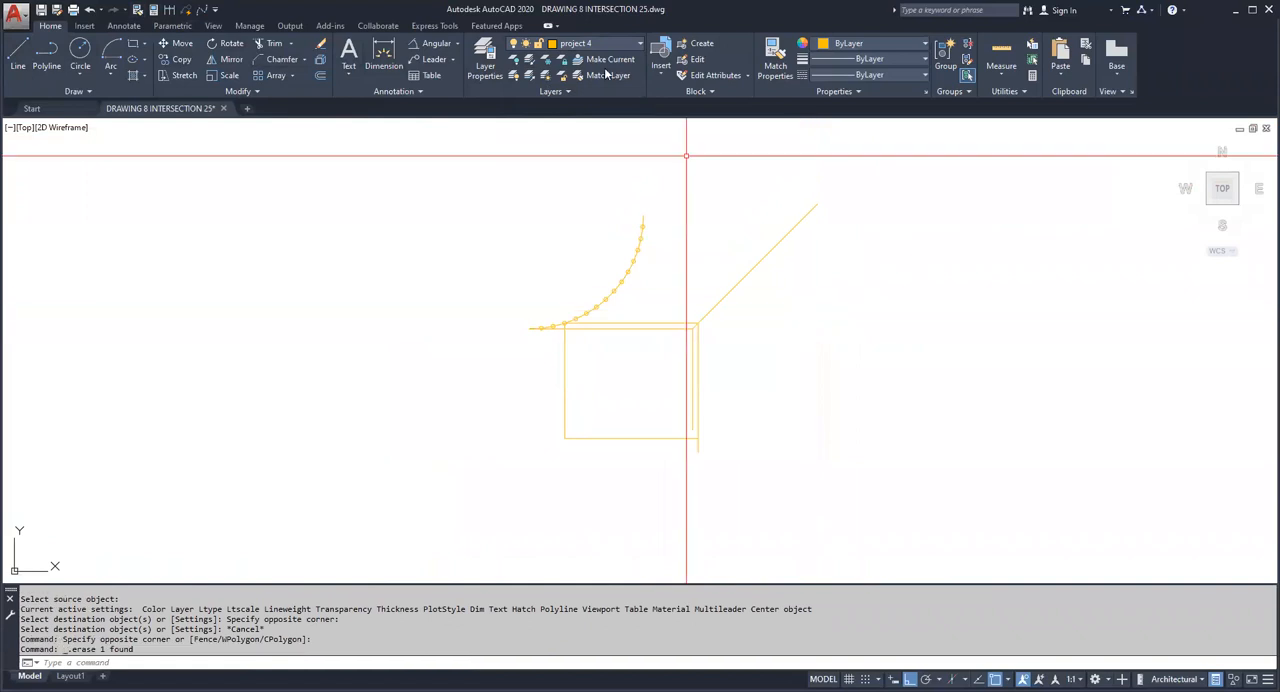
Step: Thaw all layers and turn them all on
{"action": "left_click", "coordinate": [558, 93]}
{"action": "left_click", "coordinate": [546, 75]}
{"action": "left_click", "coordinate": [514, 75]}
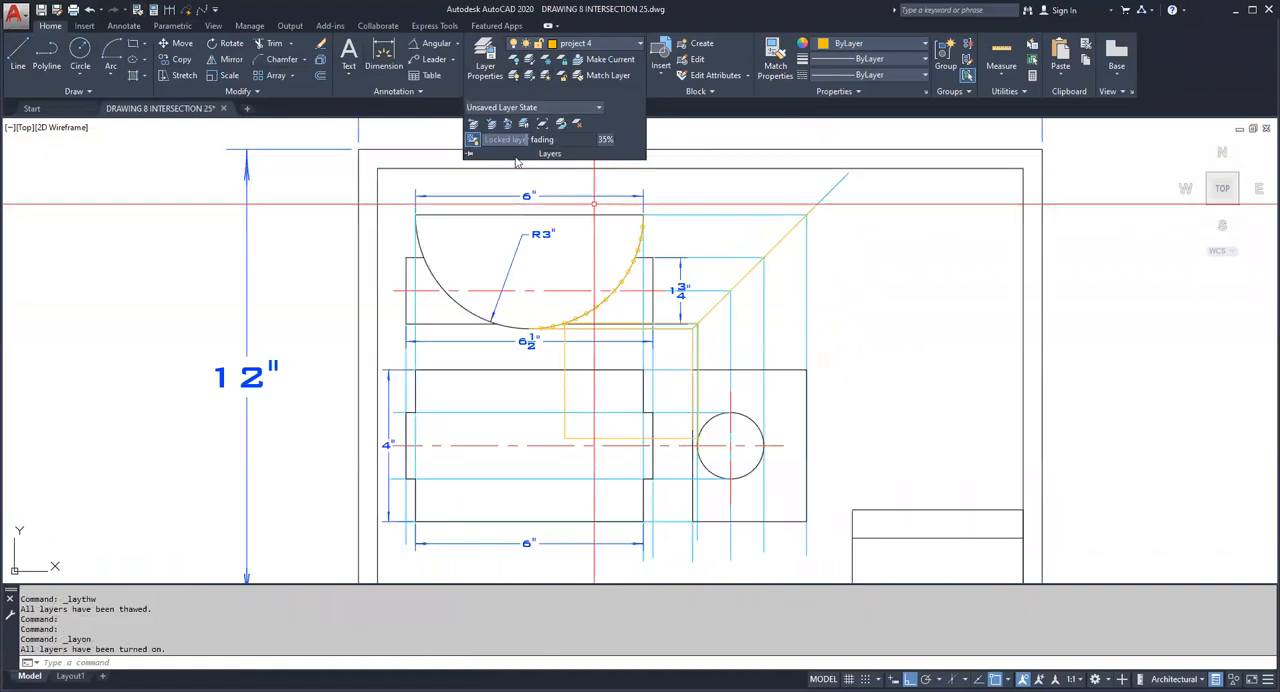
Step: Freeze the project 1, text and CENTER layers by picking objects on them
{"action": "left_click", "coordinate": [704, 258]}
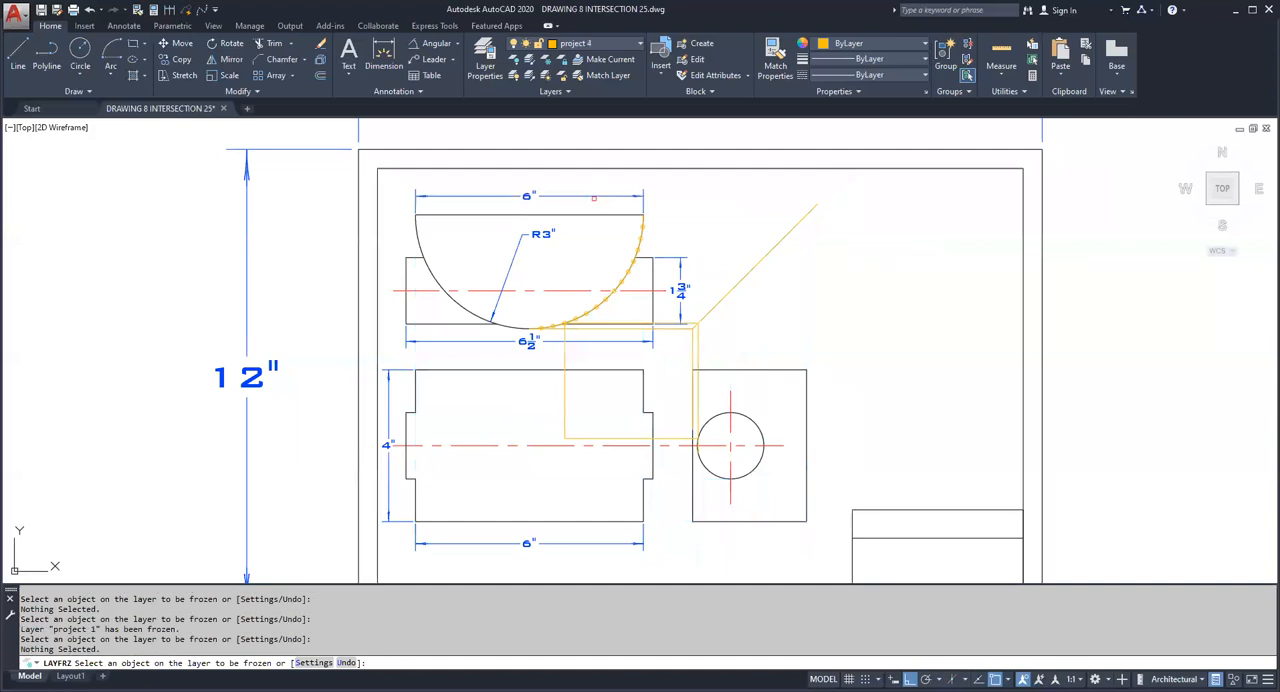
{"action": "middle_click_drag", "start_coordinate": [705, 278], "coordinate": [697, 250]}
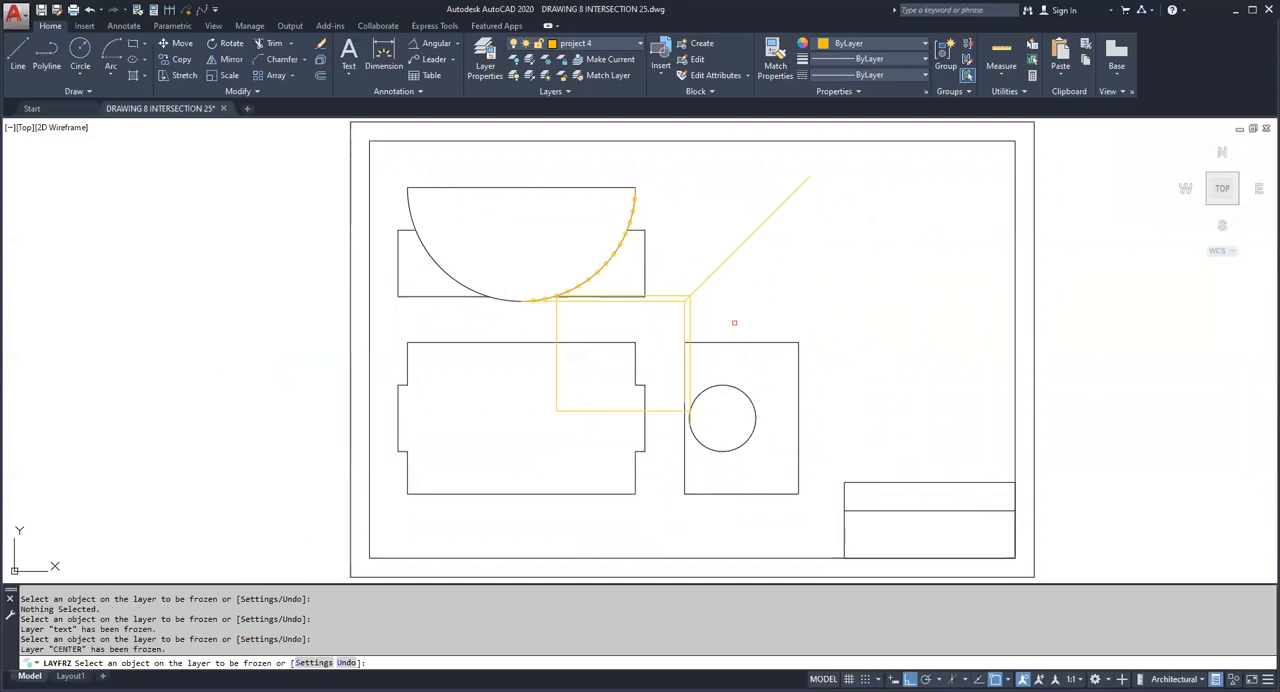
{"action": "scroll", "coordinate": [734, 323], "scroll_direction": "up", "scroll_amount": 2}
{"action": "scroll", "coordinate": [421, 273], "scroll_direction": "up", "scroll_amount": 4}
{"action": "key", "text": "Escape"}
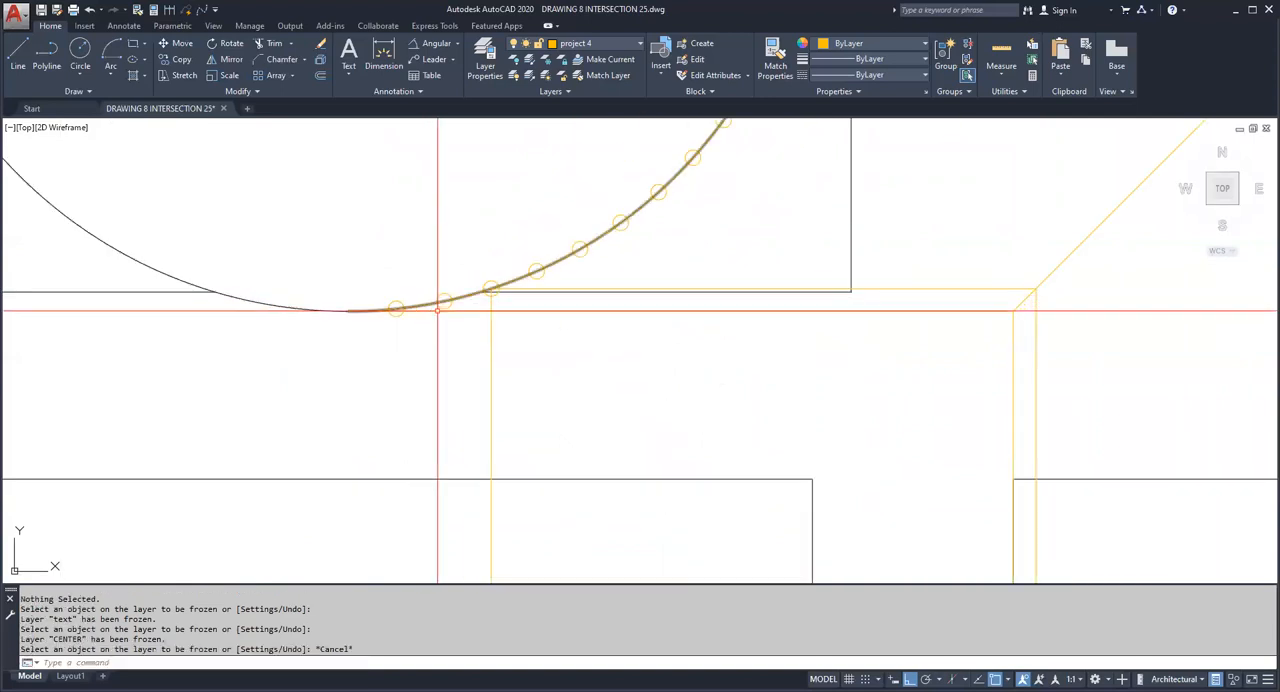
Step: Erase the horizontal projection line at the semicircle's lowest point and the vertical line joined to it at the 45° line's lower end
{"action": "left_click", "coordinate": [438, 311]}
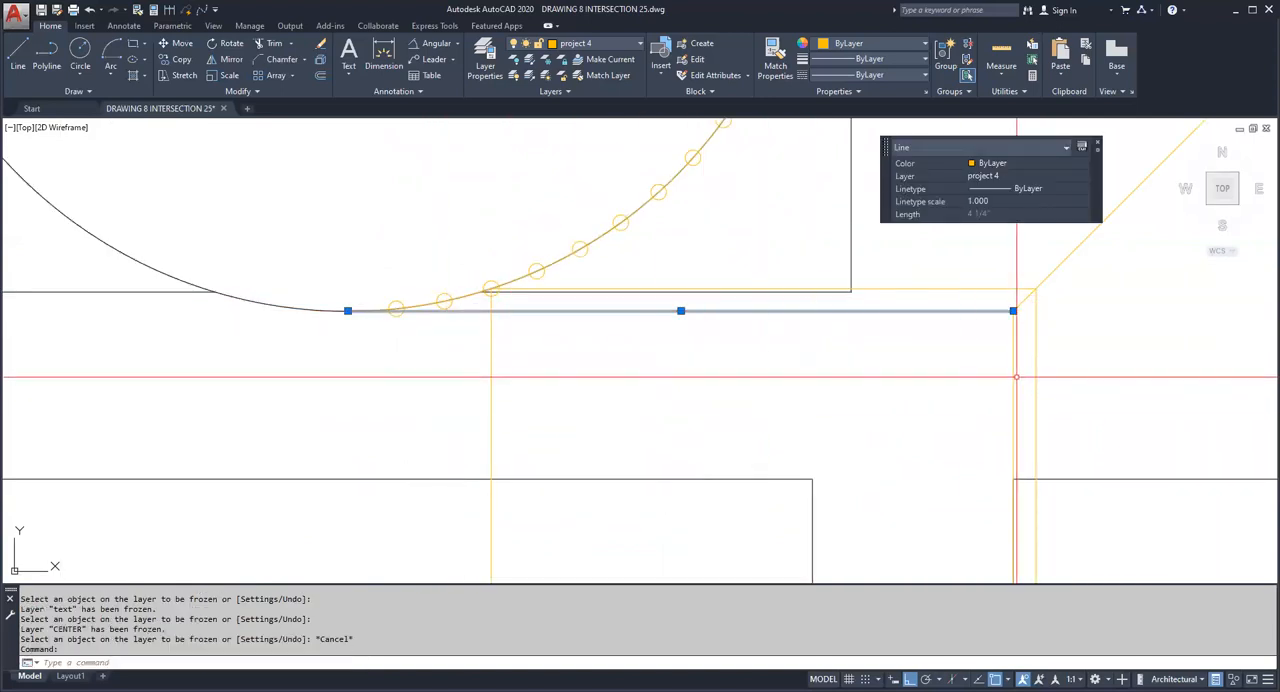
{"action": "left_click", "coordinate": [952, 368]}
{"action": "key", "text": "Delete"}
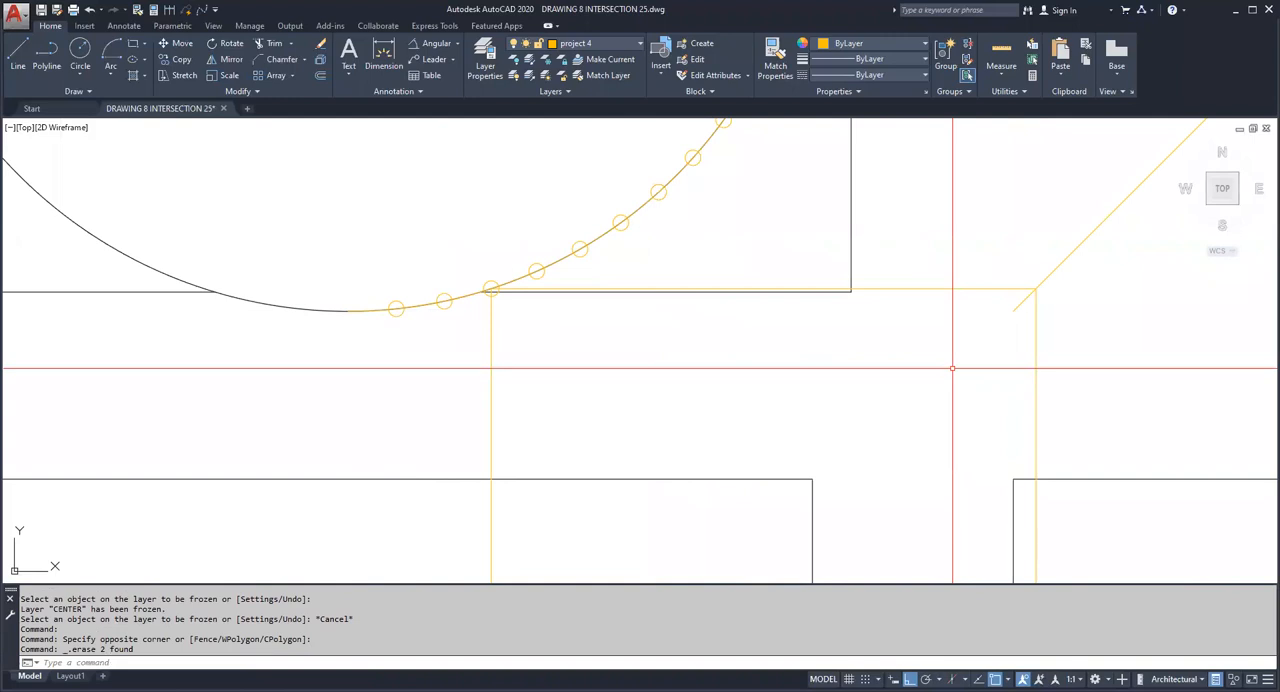
Step: Chamfer the vertical and horizontal projection lines with zero distances into a sharp corner at the side view's circle
{"action": "scroll", "coordinate": [502, 291], "scroll_direction": "up", "scroll_amount": 7}
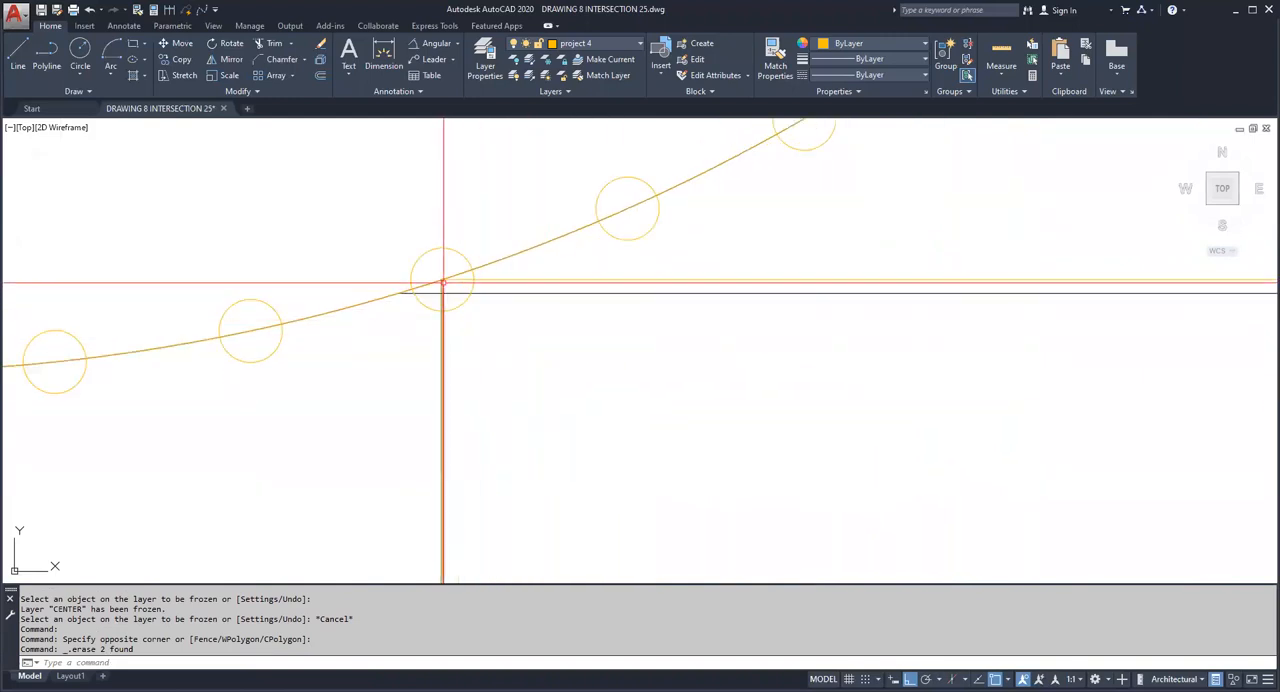
{"action": "scroll", "coordinate": [442, 283], "scroll_direction": "down", "scroll_amount": 4}
{"action": "scroll", "coordinate": [444, 286], "scroll_direction": "down", "scroll_amount": 5}
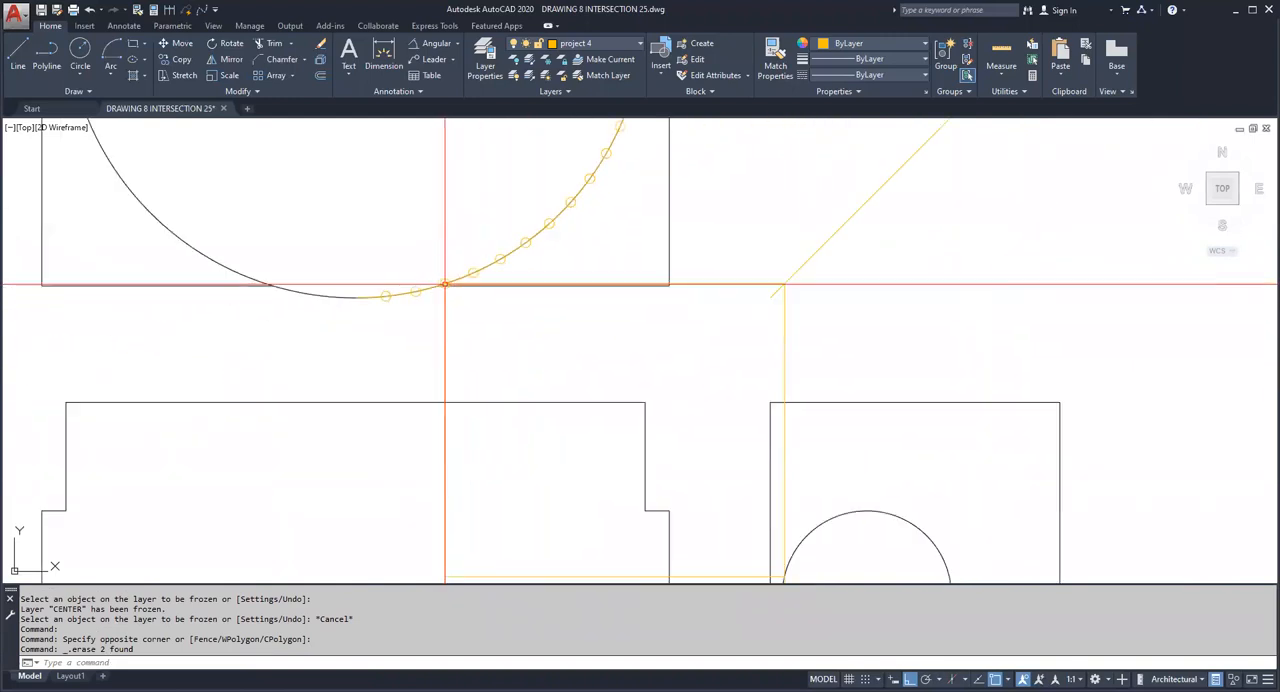
{"action": "mouse_move", "coordinate": [783, 288]}
{"action": "middle_mouse_down"}
{"action": "mouse_move", "coordinate": [800, 257]}
{"action": "mouse_move", "coordinate": [775, 200]}
{"action": "middle_mouse_up"}
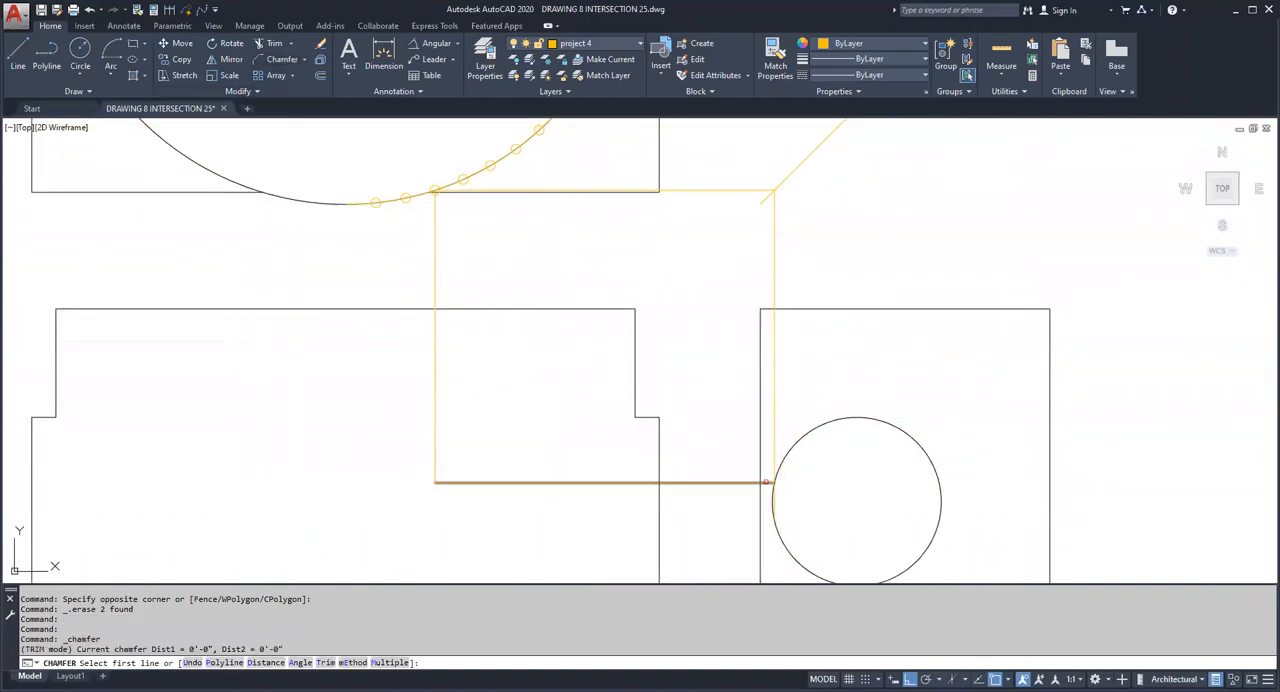
{"action": "left_click", "coordinate": [773, 477]}
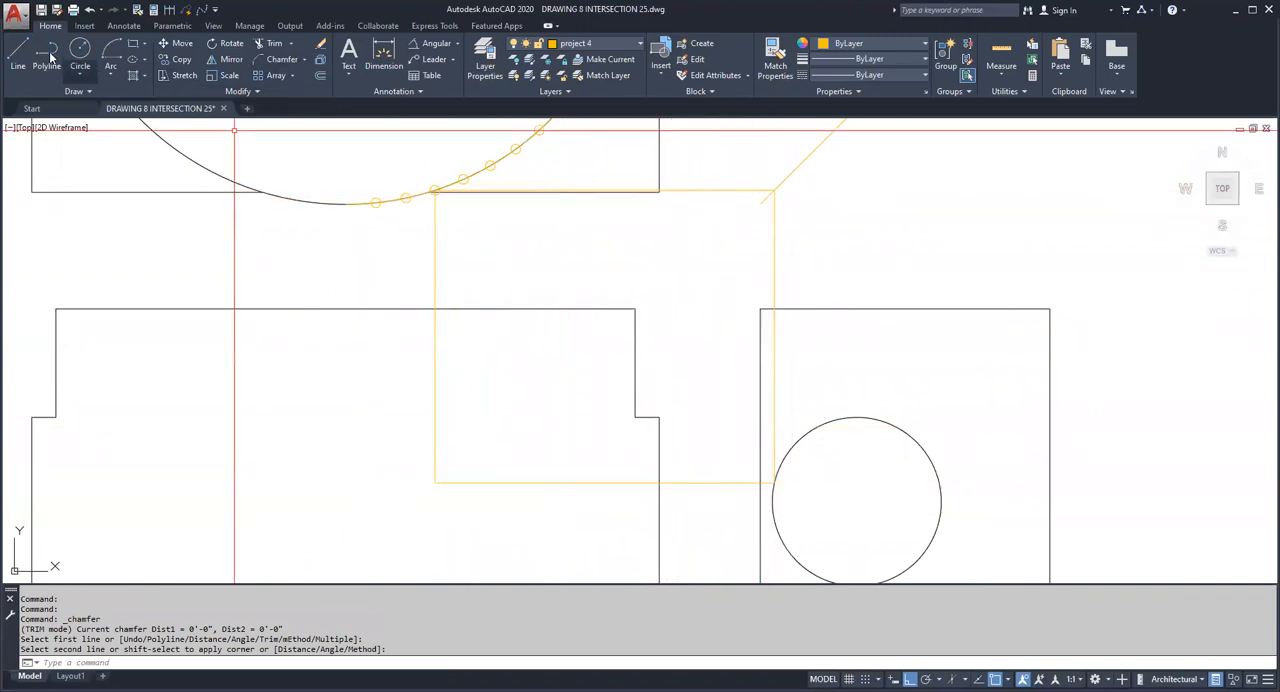
Step: Draw a horizontal line from the fourth division point on the semicircle to just past the 45° line
{"action": "left_click", "coordinate": [18, 55]}
{"action": "scroll", "coordinate": [473, 164], "scroll_direction": "up", "scroll_amount": 3}
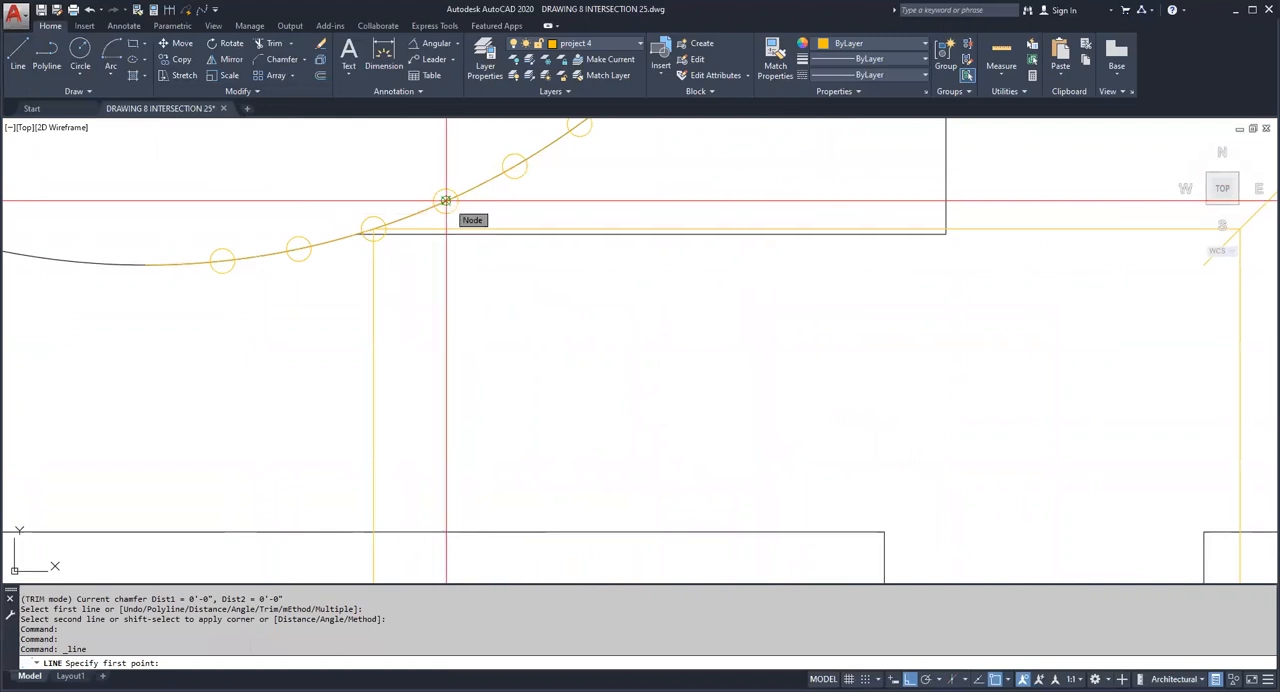
{"action": "left_click", "coordinate": [445, 201]}
{"action": "scroll", "coordinate": [300, 230], "scroll_direction": "down", "scroll_amount": 2}
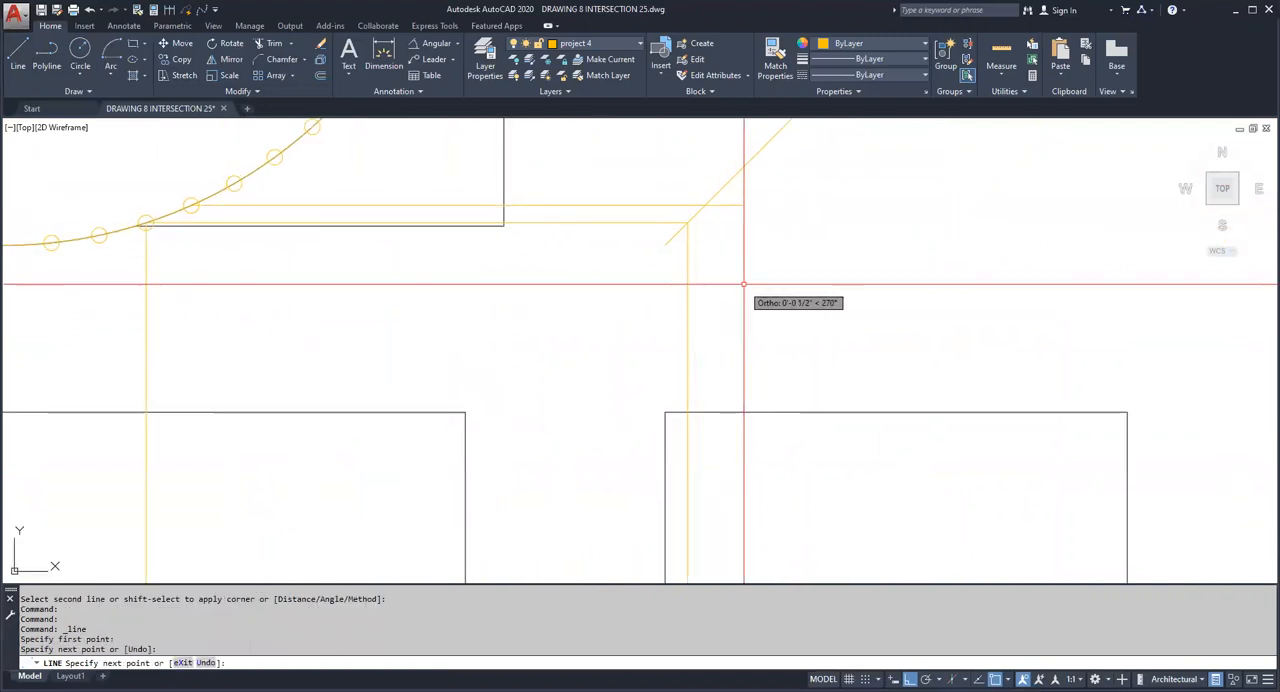
{"action": "key", "text": "Escape"}
Step: Draw a vertical line from the fourth division line's crossing with the 45° line down into the side view's circle
{"action": "key", "text": "Return"}
{"action": "left_click", "coordinate": [706, 205]}
{"action": "middle_click_drag", "start_coordinate": [733, 284], "coordinate": [733, 121]}
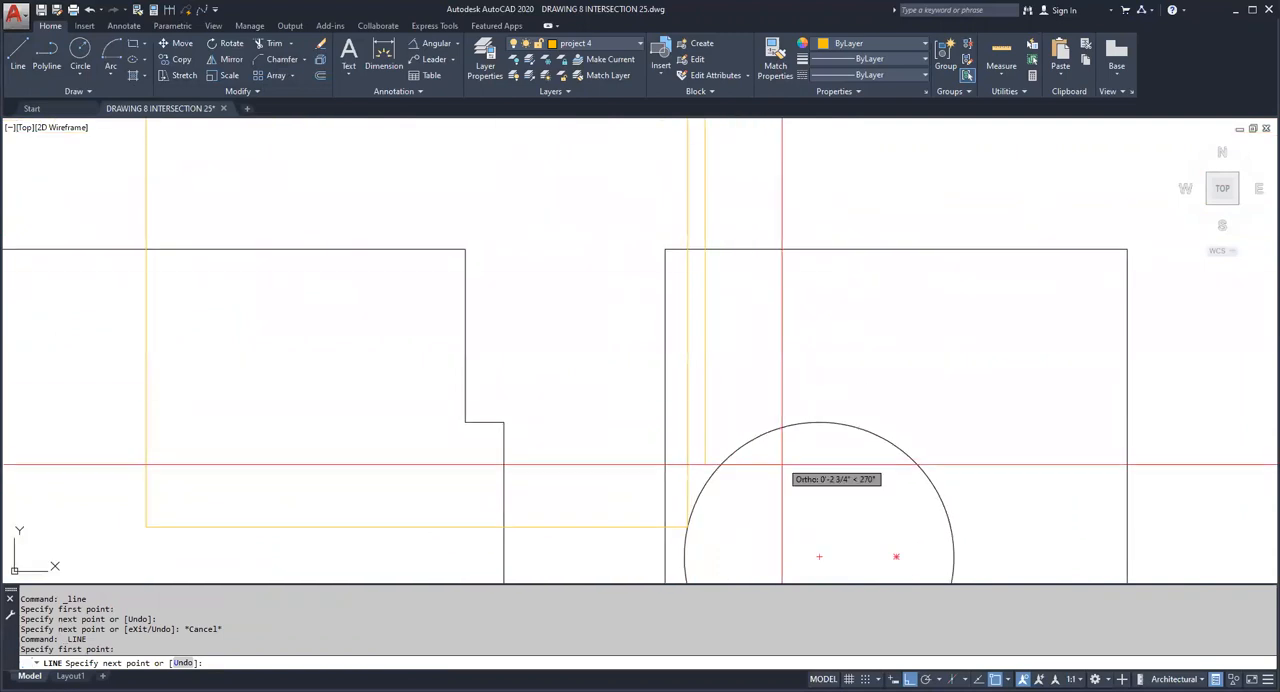
{"action": "key", "text": "Escape"}
{"action": "key", "text": "Escape"}
Step: Draw a horizontal line from where the fourth point's vertical projection crosses the side view's circle across into the front view
{"action": "key", "text": "Return"}
{"action": "left_click", "coordinate": [705, 485]}
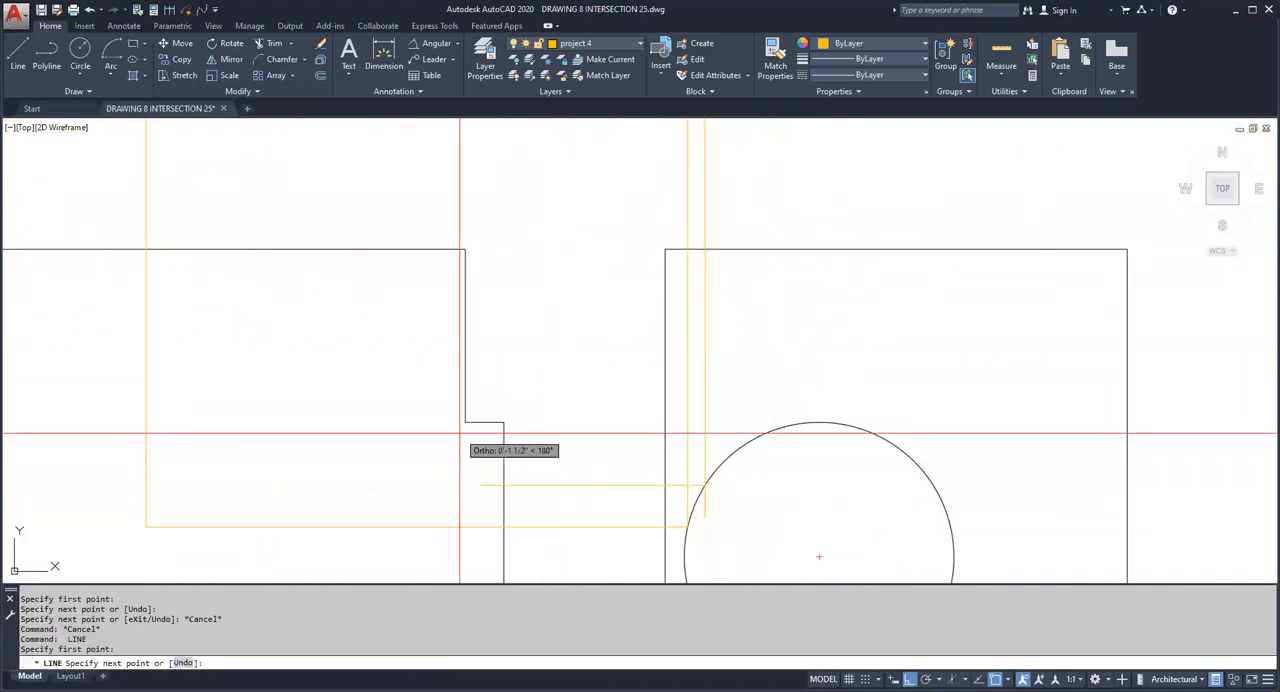
{"action": "middle_click_drag", "start_coordinate": [241, 315], "coordinate": [320, 441]}
{"action": "key", "text": "Escape"}
{"action": "key", "text": "Escape"}
Step: Draw a vertical line from the fourth division point on the semicircle down into the front view
{"action": "key", "text": "Return"}
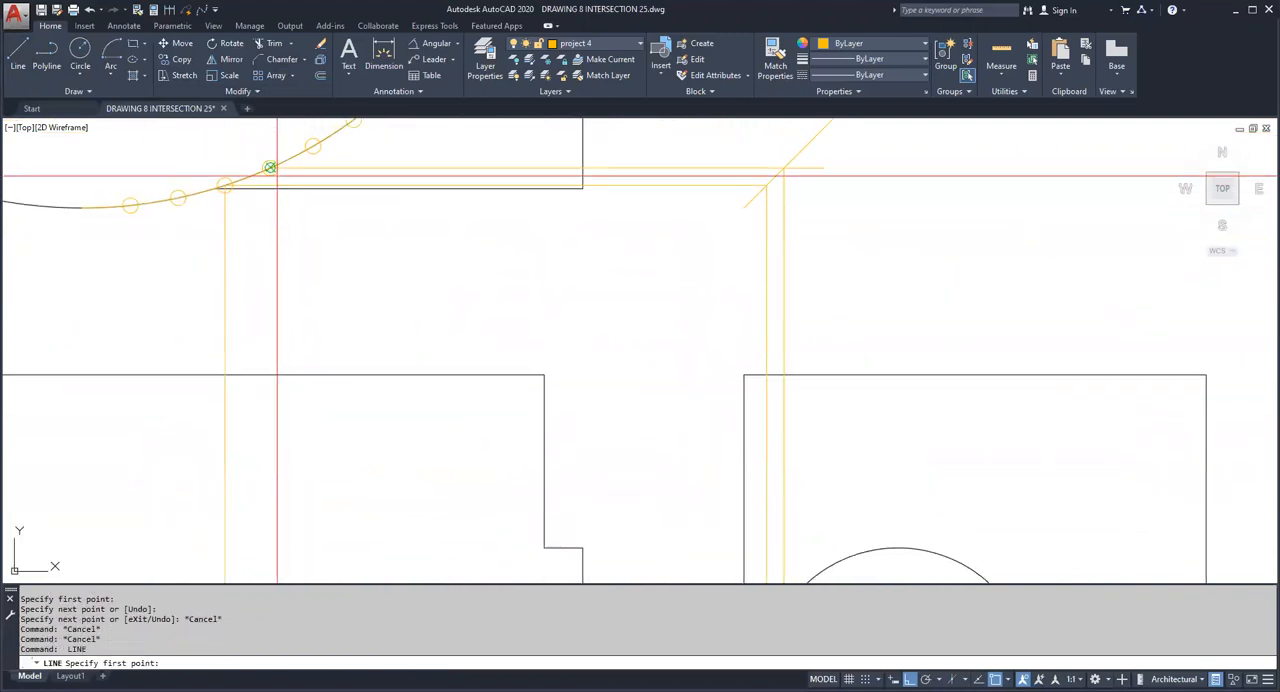
{"action": "left_click", "coordinate": [270, 168]}
{"action": "middle_click_drag", "start_coordinate": [310, 259], "coordinate": [312, 138]}
{"action": "key", "text": "Escape"}
{"action": "key", "text": "Escape"}
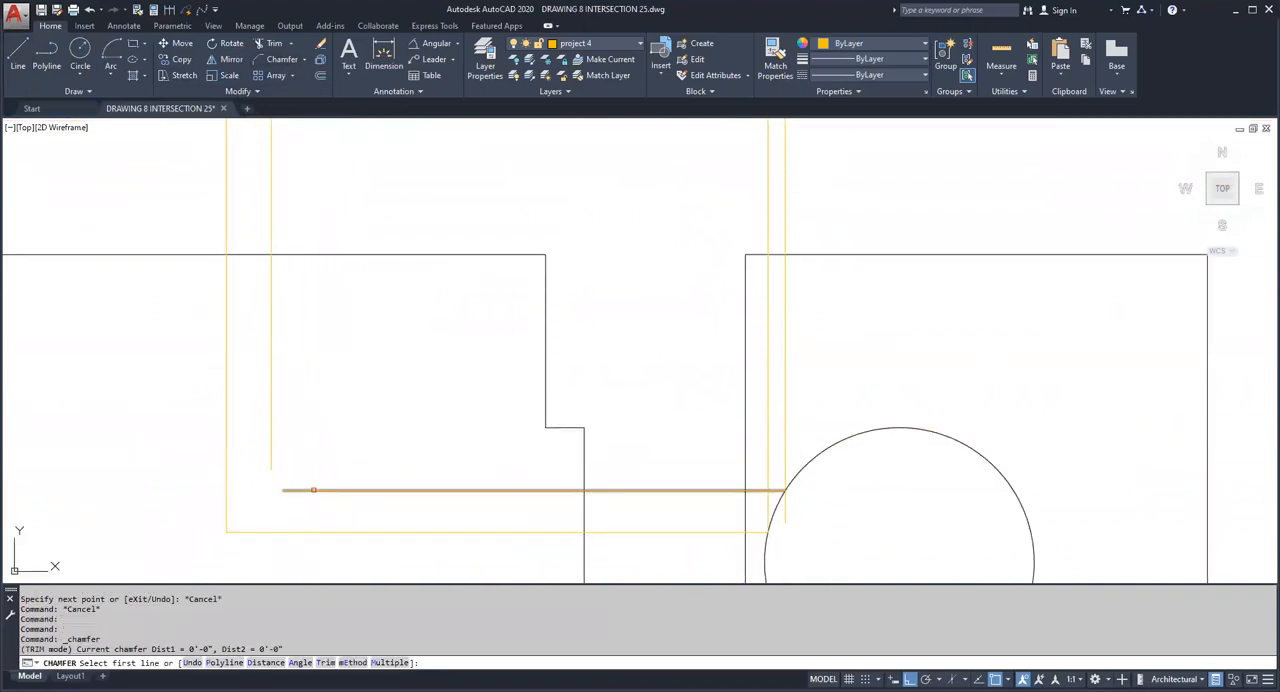
Step: Chamfer the fourth point's projection lines with zero distances into sharp corners in the front view and at the side view's circle
{"action": "key", "text": "Escape"}
{"action": "key", "text": "Return"}
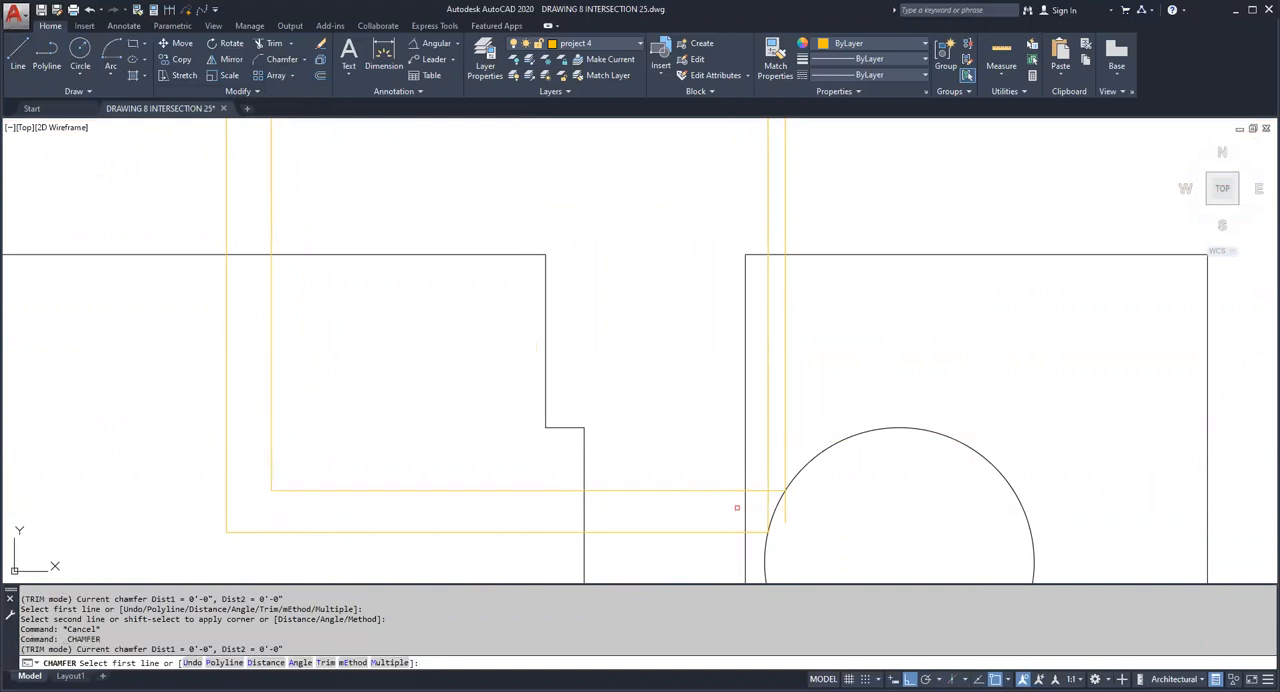
{"action": "left_click", "coordinate": [731, 492]}
{"action": "left_click", "coordinate": [786, 469]}
Step: Chamfer the fourth point's horizontal and vertical projection lines into a sharp corner at the 45° line
{"action": "middle_click_drag", "start_coordinate": [787, 268], "coordinate": [803, 455]}
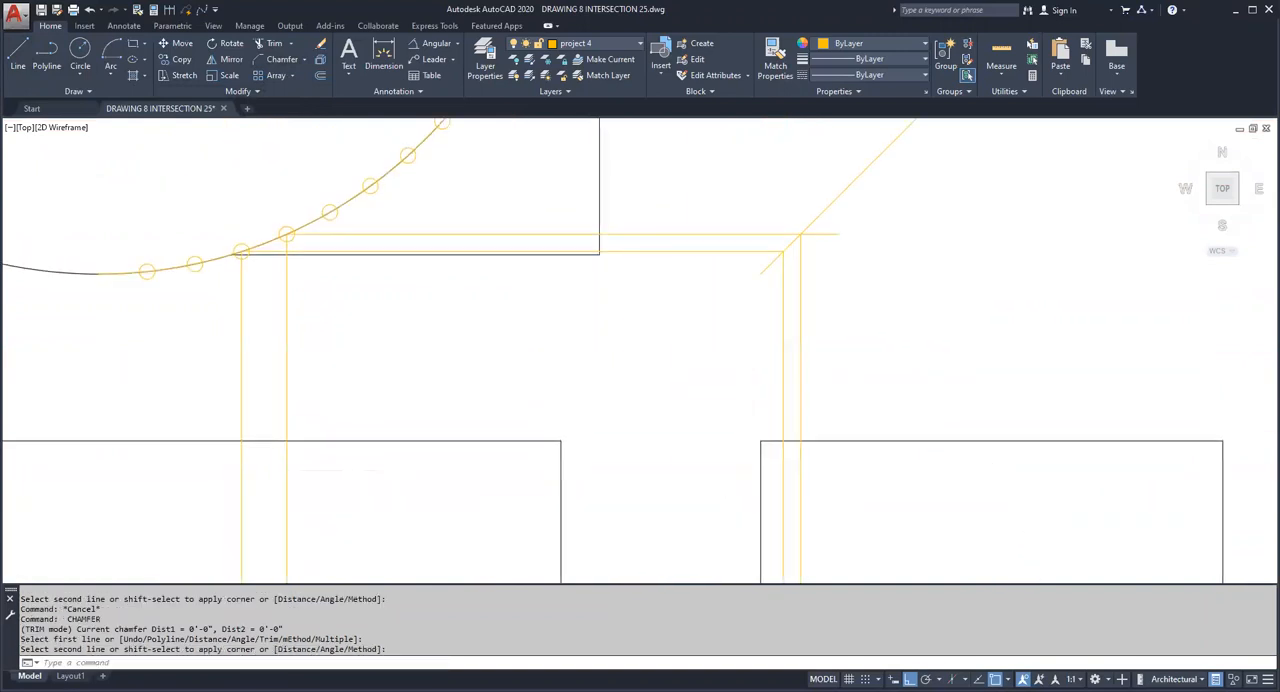
{"action": "key", "text": "Escape"}
{"action": "key", "text": "Return"}
{"action": "left_click", "coordinate": [801, 249]}
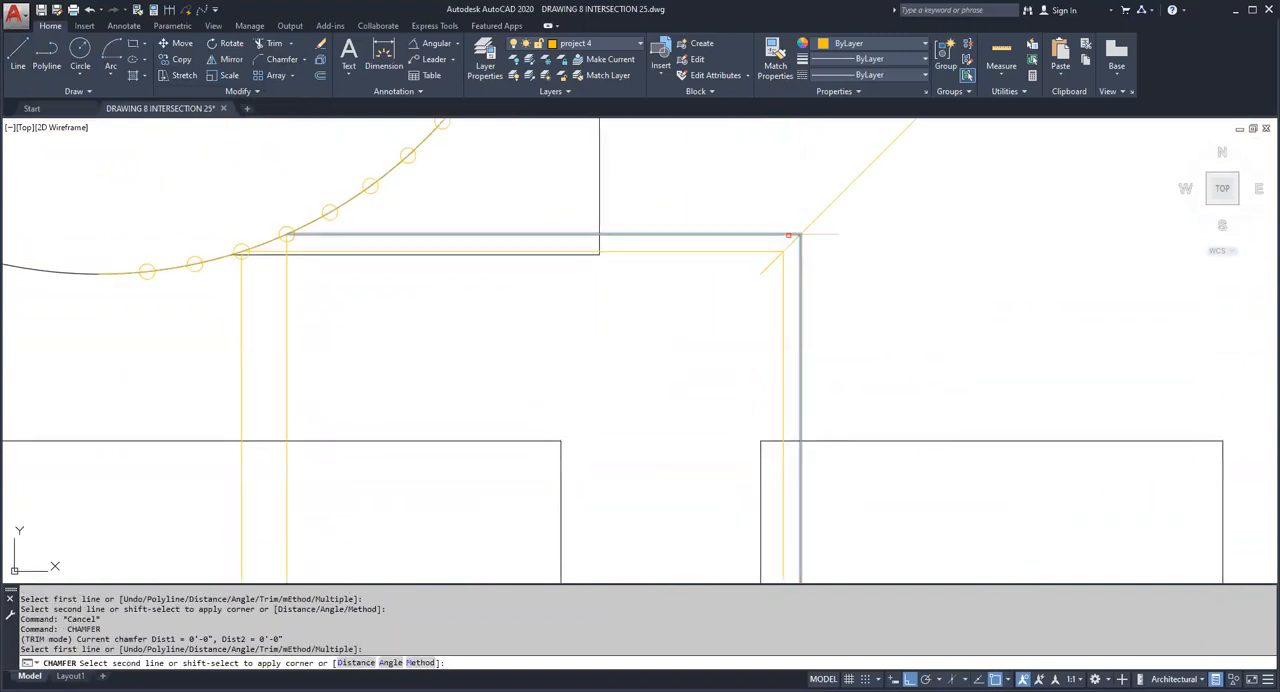
{"action": "left_click", "coordinate": [788, 236]}
Step: Draw a horizontal line from the fifth division point past the 45° line and a vertical line from their crossing down into the side view's circle
{"action": "left_click", "coordinate": [18, 55]}
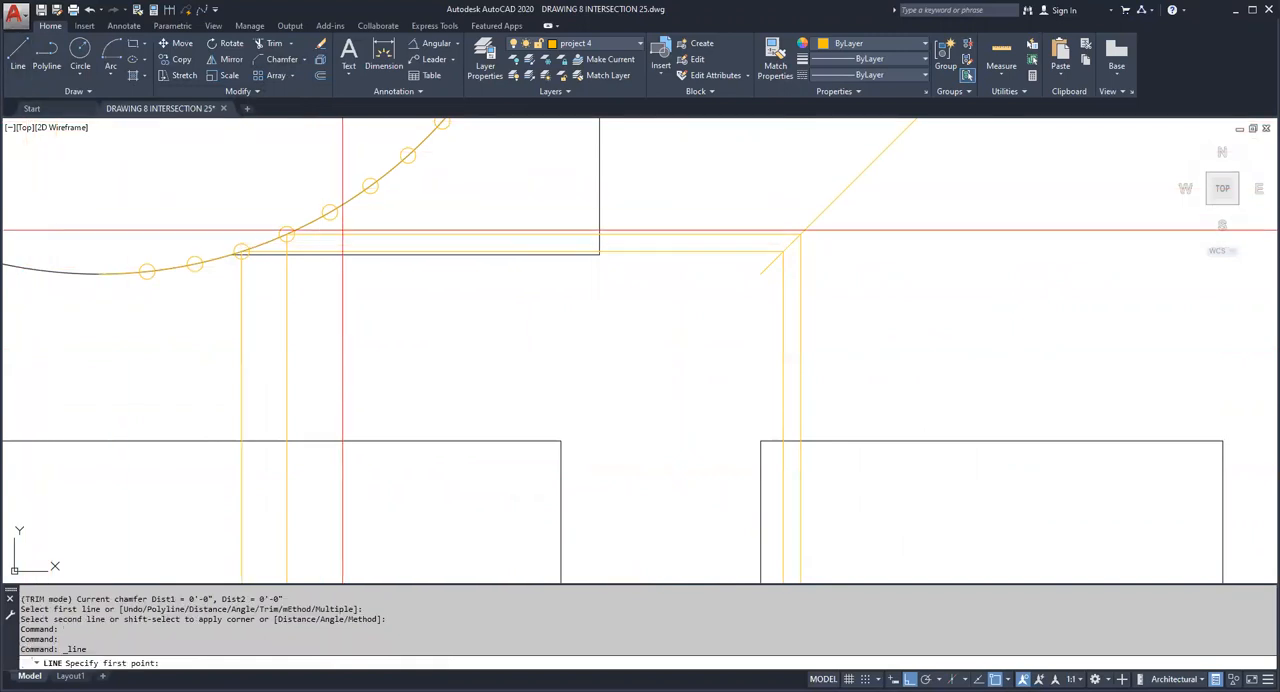
{"action": "left_click", "coordinate": [848, 295]}
{"action": "key", "text": "Escape"}
{"action": "key", "text": "space"}
{"action": "left_click", "coordinate": [823, 212]}
{"action": "middle_click_drag", "start_coordinate": [847, 318], "coordinate": [840, 167]}
{"action": "left_click", "coordinate": [837, 533]}
{"action": "key", "text": "Escape"}
Step: Draw a horizontal line from the fifth point's crossing with the side view's circle across into the front view
{"action": "key", "text": "space"}
{"action": "left_click", "coordinate": [815, 499]}
{"action": "left_click", "coordinate": [325, 431]}
{"action": "key", "text": "Escape"}
Step: Draw a vertical line from the fifth division point on the semicircle down into the front view
{"action": "middle_click_drag", "start_coordinate": [347, 414], "coordinate": [349, 511]}
{"action": "key", "text": "Escape"}
{"action": "key", "text": "space"}
{"action": "middle_click_drag", "start_coordinate": [397, 349], "coordinate": [397, 163]}
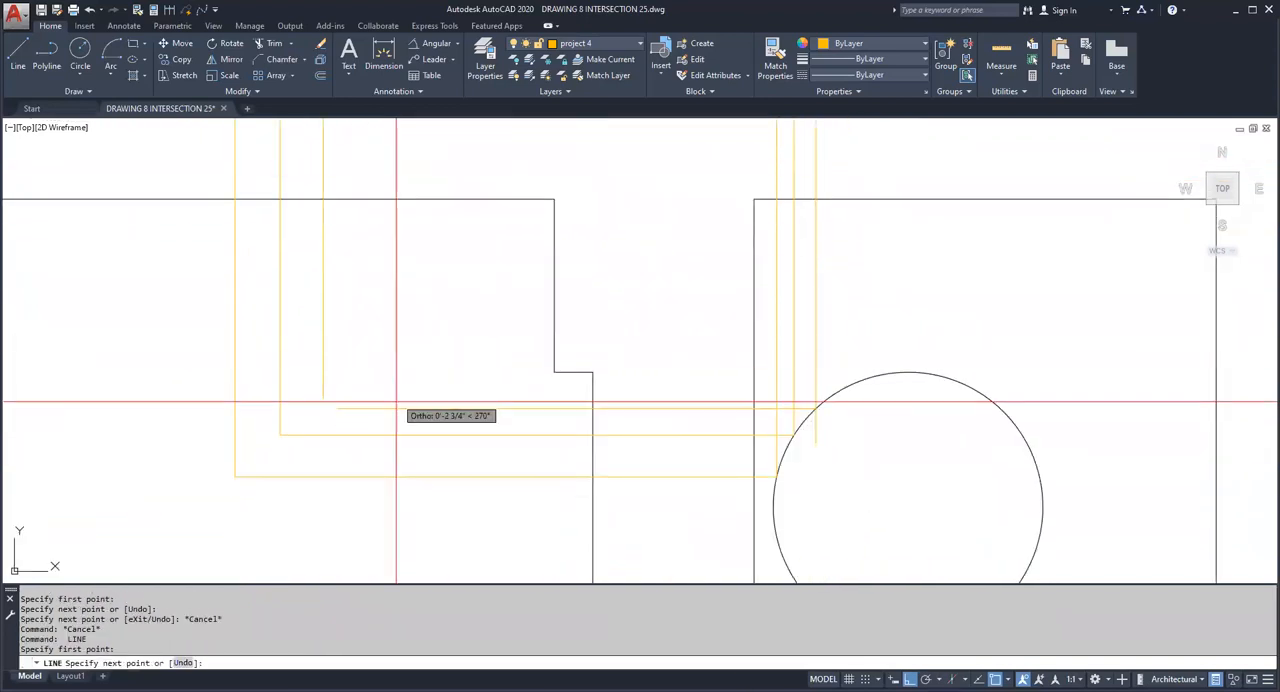
{"action": "key", "text": "Escape"}
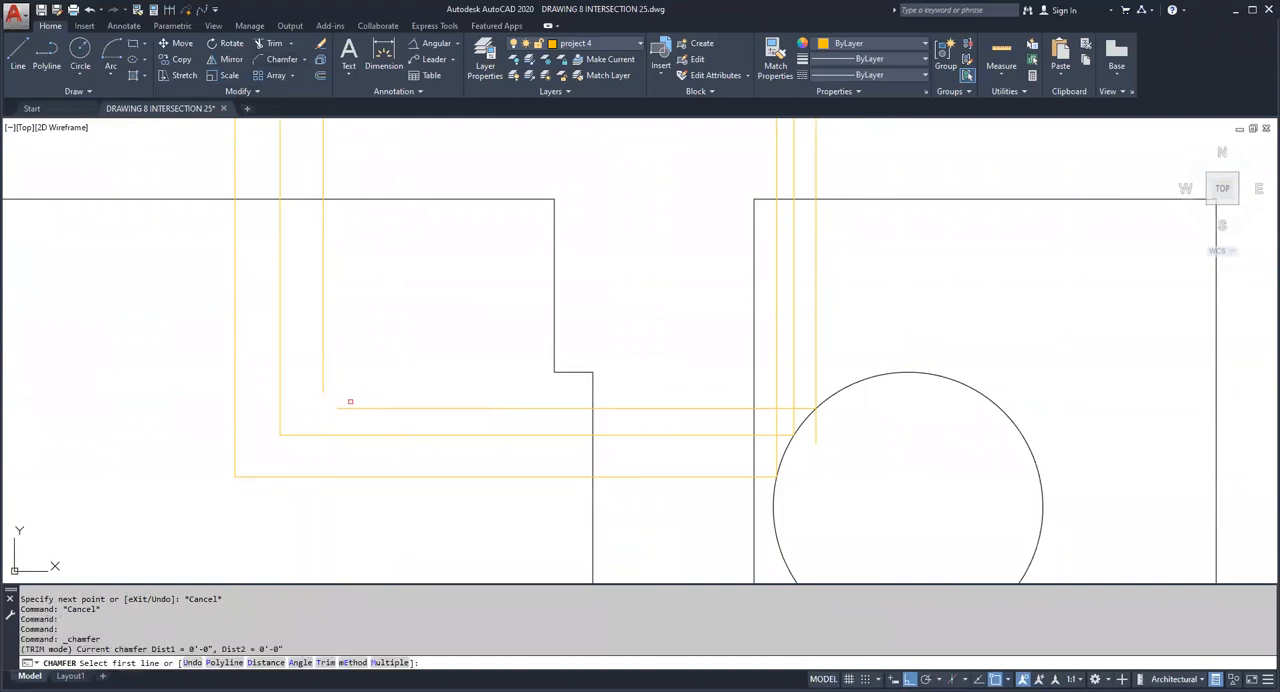
Step: Chamfer the fifth point's projection lines with zero distances into sharp corners in the front view and at the side view's circle
{"action": "key", "text": "Escape"}
{"action": "key", "text": "space"}
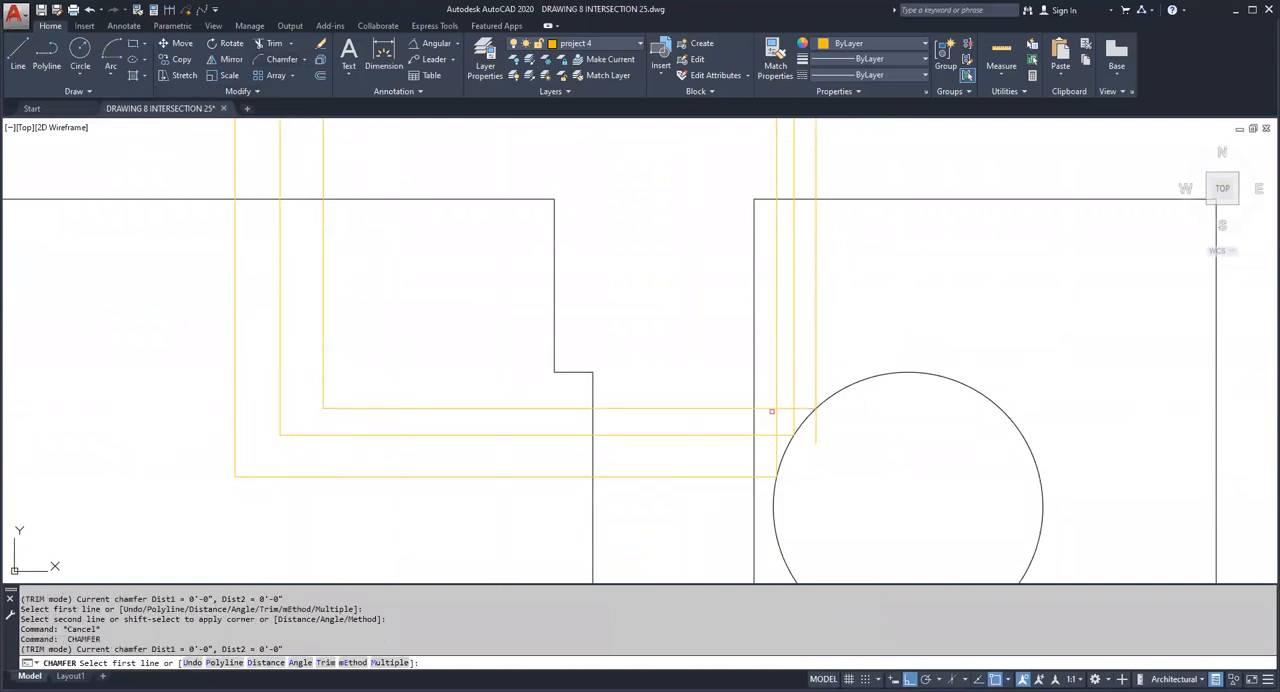
{"action": "left_click", "coordinate": [767, 407]}
{"action": "key", "text": "Escape"}
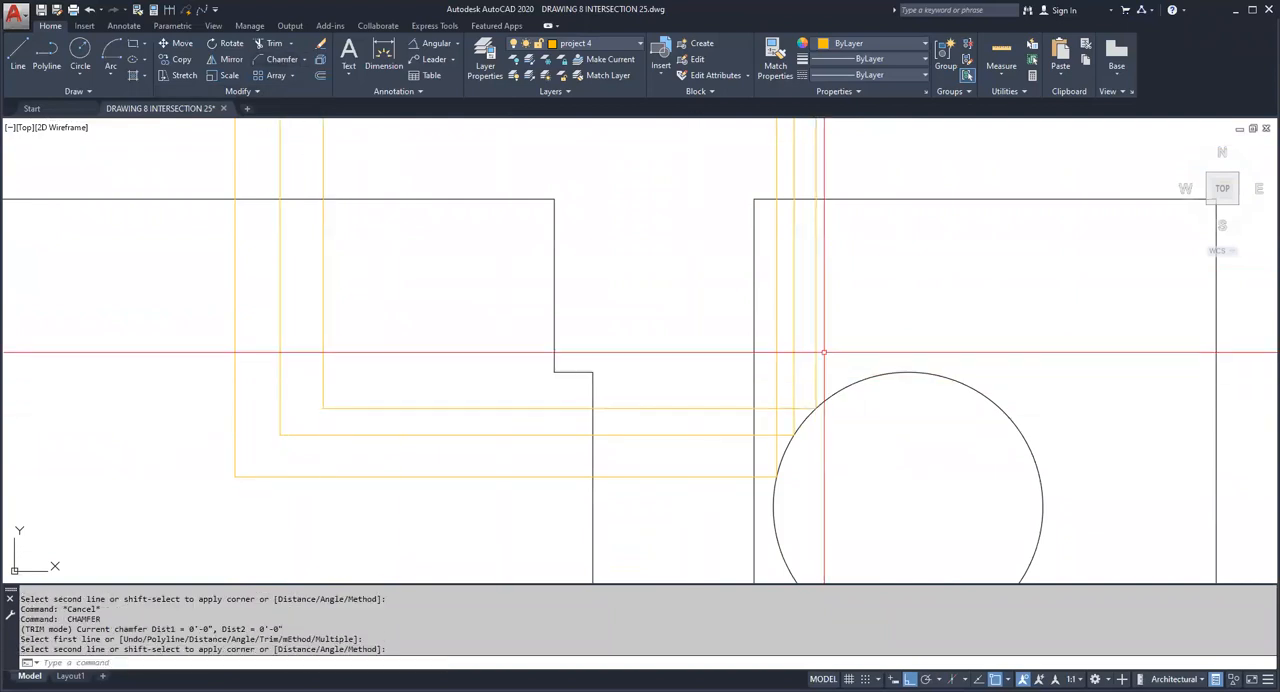
Step: Chamfer the fifth point's horizontal and vertical projection lines into a sharp corner at the 45° line
{"action": "middle_click_drag", "start_coordinate": [781, 151], "coordinate": [771, 366]}
{"action": "key", "text": "space"}
{"action": "left_click", "coordinate": [805, 196]}
{"action": "left_click", "coordinate": [790, 191]}
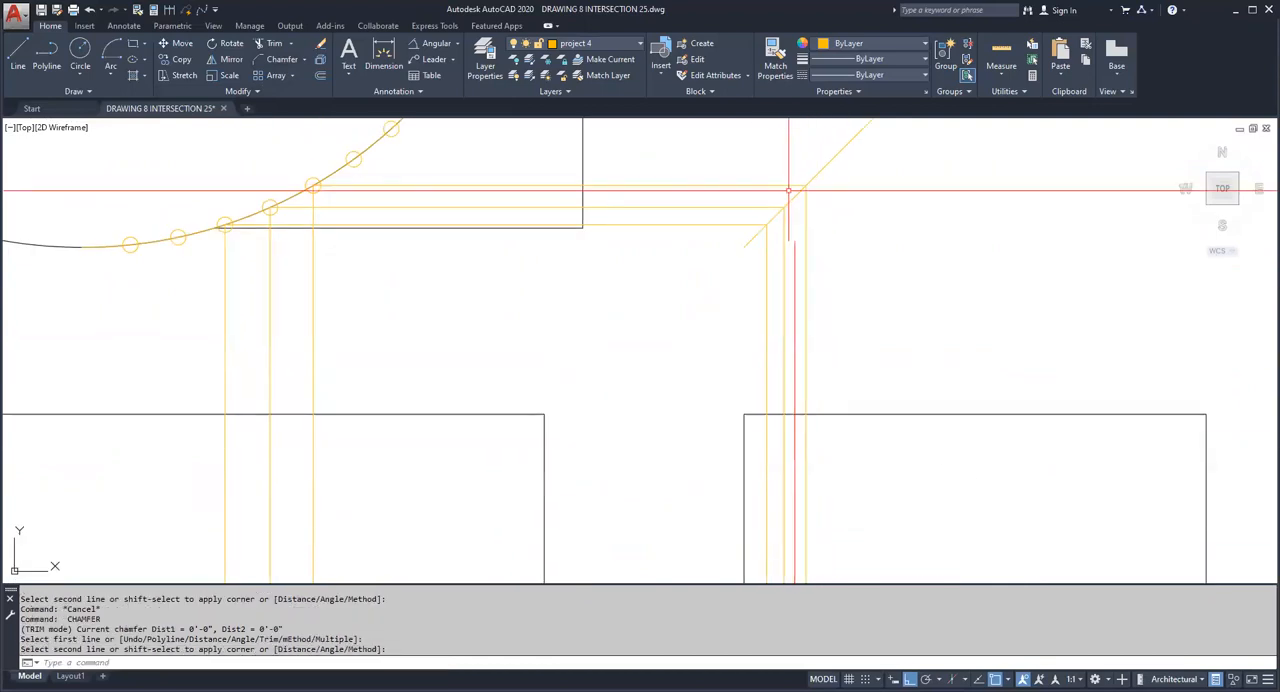
Step: Draw a horizontal line from the sixth division point on the semicircle to just past the 45° line
{"action": "left_click", "coordinate": [16, 58]}
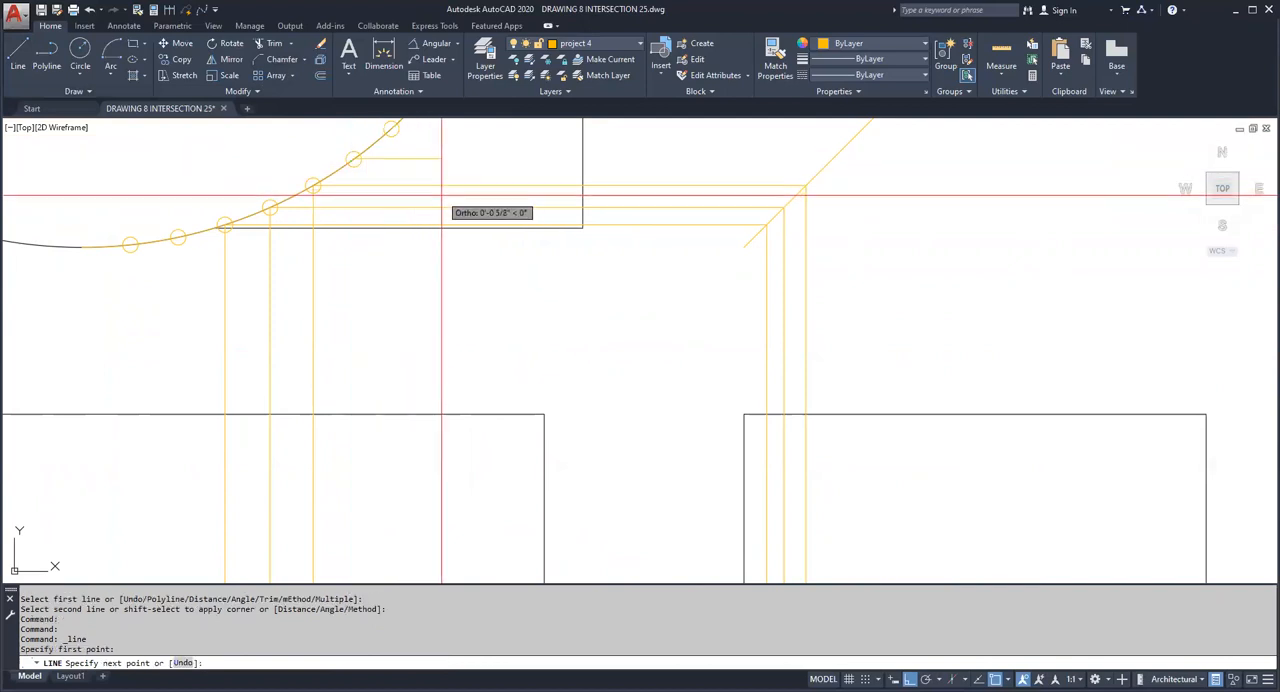
{"action": "left_click", "coordinate": [862, 218]}
{"action": "key", "text": "Escape"}
{"action": "key", "text": "Escape"}
{"action": "key", "text": "Escape"}
Step: Draw a vertical line from the sixth division line's crossing with the 45° line down into the side view's circle
{"action": "key", "text": "space"}
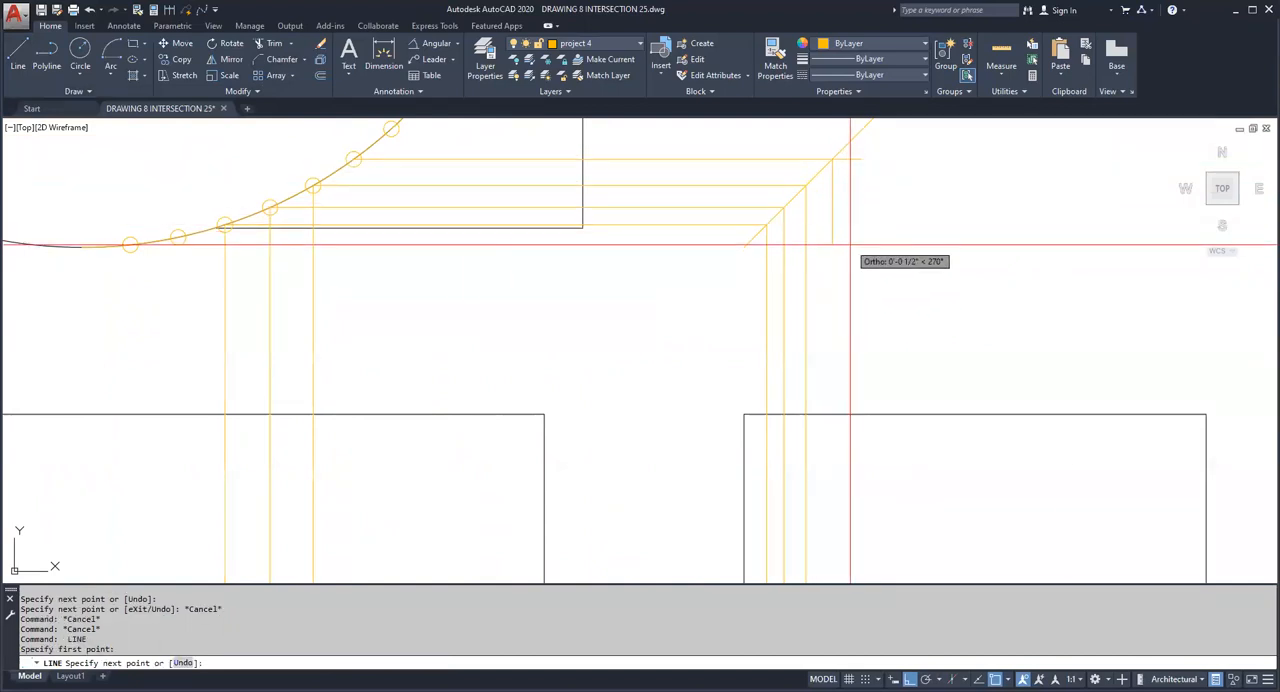
{"action": "scroll", "coordinate": [848, 240], "scroll_direction": "down", "scroll_amount": 2}
{"action": "scroll", "coordinate": [820, 372], "scroll_direction": "up", "scroll_amount": 3}
{"action": "left_click", "coordinate": [840, 433]}
{"action": "key", "text": "Escape"}
{"action": "key", "text": "Escape"}
{"action": "key", "text": "Escape"}
{"action": "key", "text": "Escape"}
Step: Draw a horizontal line from the sixth point's crossing with the side view's circle across into the front view
{"action": "key", "text": "space"}
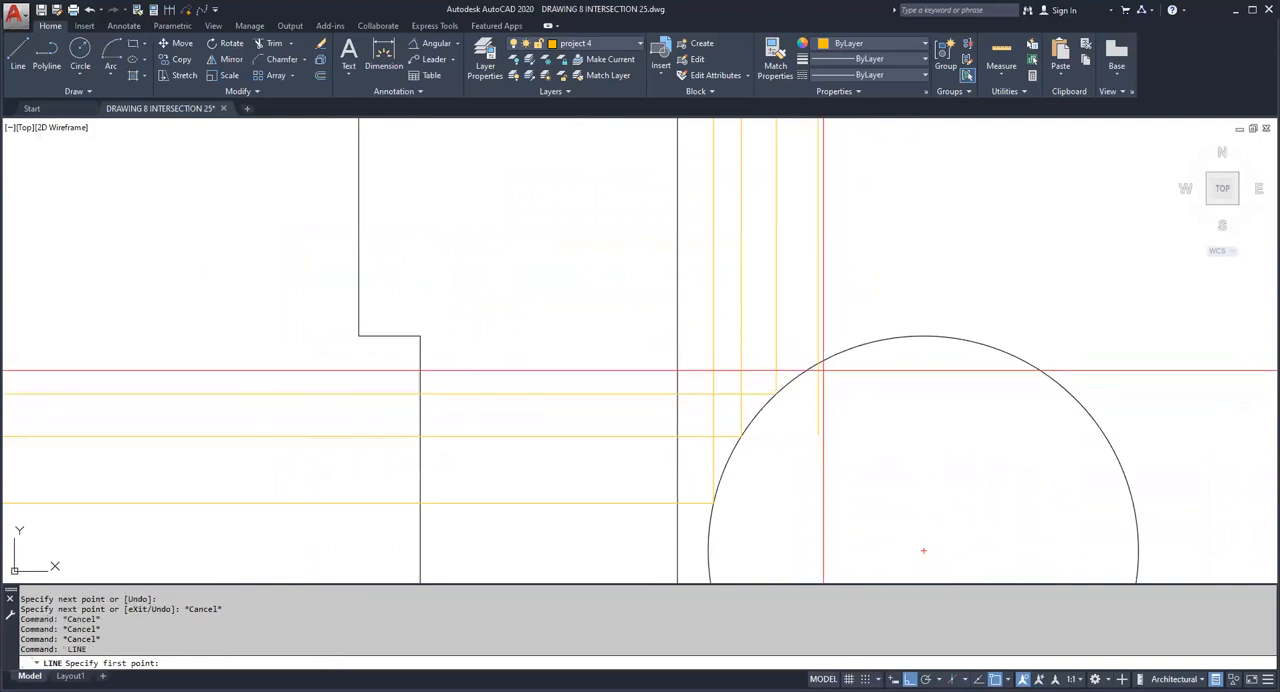
{"action": "left_click", "coordinate": [818, 363]}
{"action": "middle_click_drag", "start_coordinate": [705, 310], "coordinate": [1095, 325]}
{"action": "key", "text": "Escape"}
Step: Draw a vertical line from the sixth division point on the semicircle down into the front view
{"action": "scroll", "coordinate": [491, 271], "scroll_direction": "down", "scroll_amount": 4}
{"action": "middle_click_drag", "start_coordinate": [486, 261], "coordinate": [458, 370]}
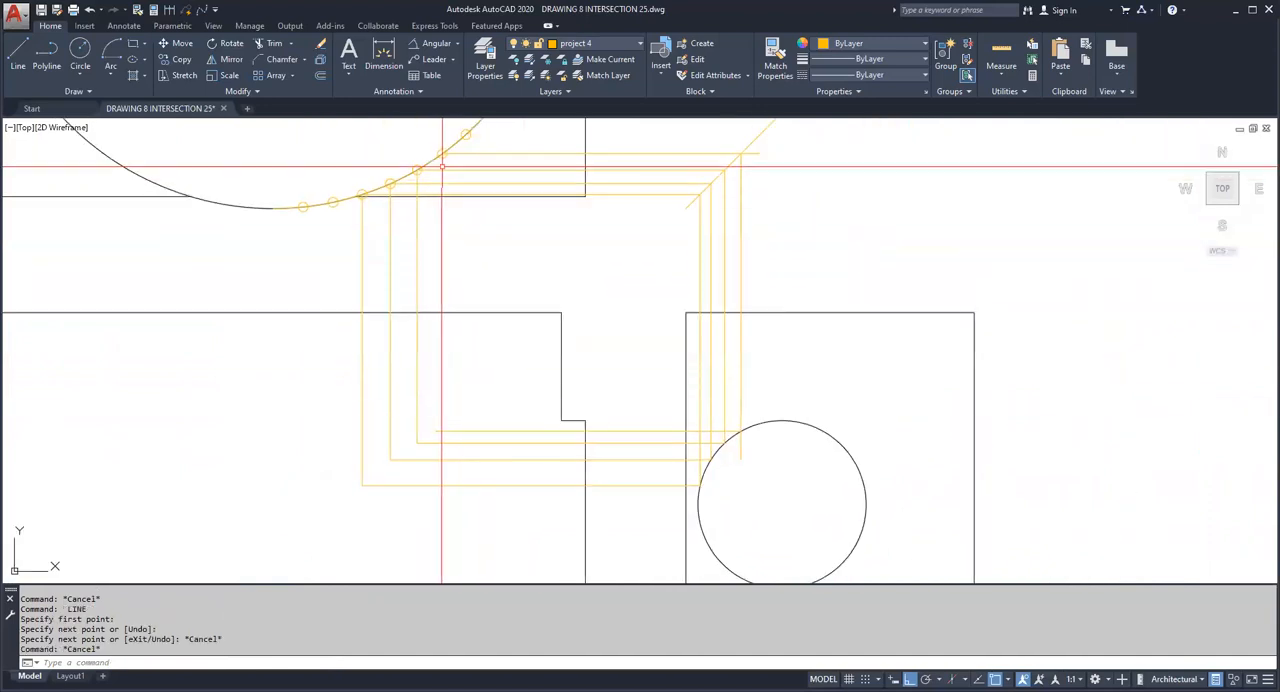
{"action": "scroll", "coordinate": [443, 155], "scroll_direction": "up", "scroll_amount": 3}
{"action": "key", "text": "Escape"}
{"action": "key", "text": "Escape"}
{"action": "key", "text": "space"}
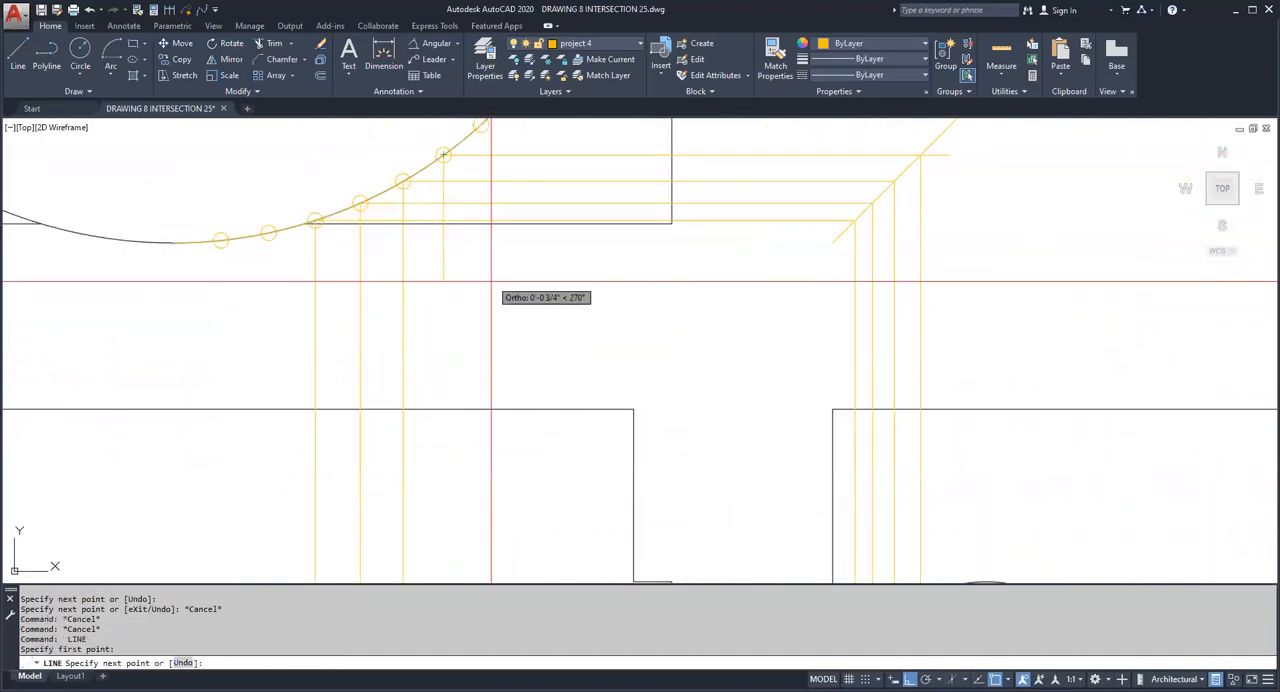
{"action": "middle_click_drag", "start_coordinate": [490, 386], "coordinate": [506, 240]}
{"action": "key", "text": "Escape"}
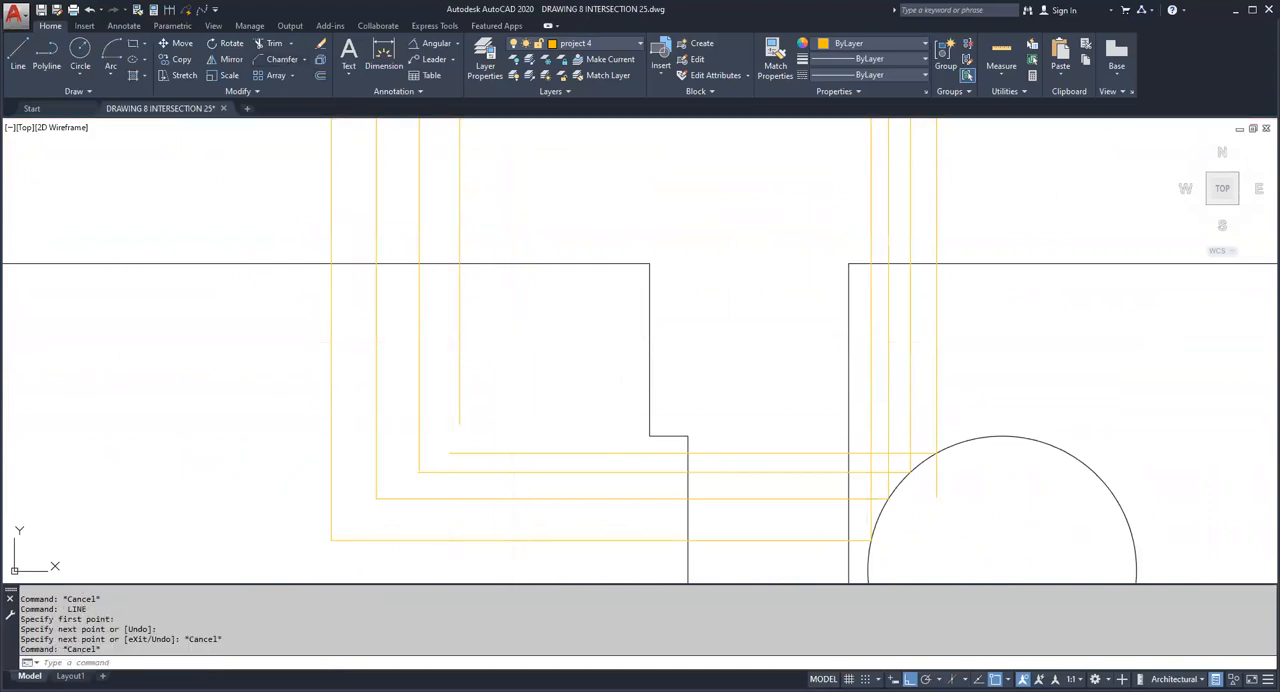
Step: Chamfer the sixth point's projection lines with zero distances into sharp corners in the front view and at the side view's circle
{"action": "left_click", "coordinate": [463, 419]}
{"action": "key", "text": "Escape"}
{"action": "key", "text": "Escape"}
{"action": "key", "text": "space"}
{"action": "left_click", "coordinate": [928, 452]}
{"action": "left_click", "coordinate": [935, 422]}
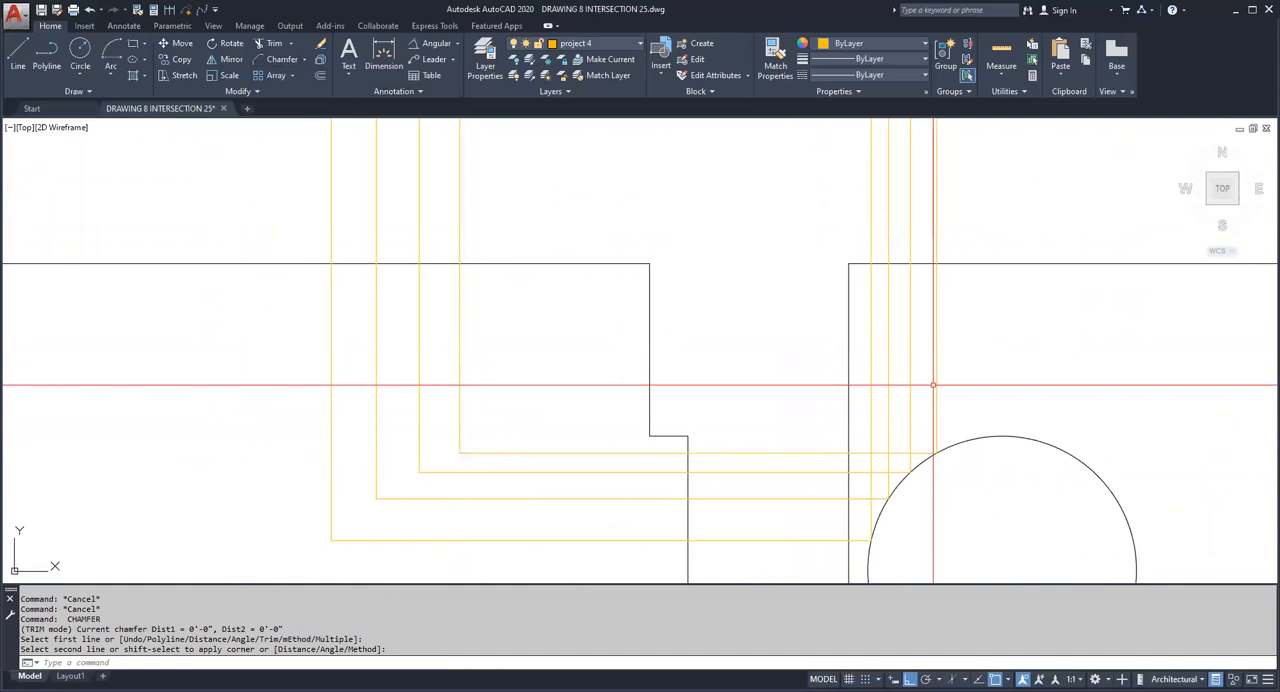
Step: Chamfer the sixth point's horizontal and vertical projection lines into a sharp corner at the 45° line
{"action": "middle_click_drag", "start_coordinate": [932, 235], "coordinate": [924, 431]}
{"action": "key", "text": "Escape"}
{"action": "key", "text": "space"}
{"action": "left_click", "coordinate": [929, 238]}
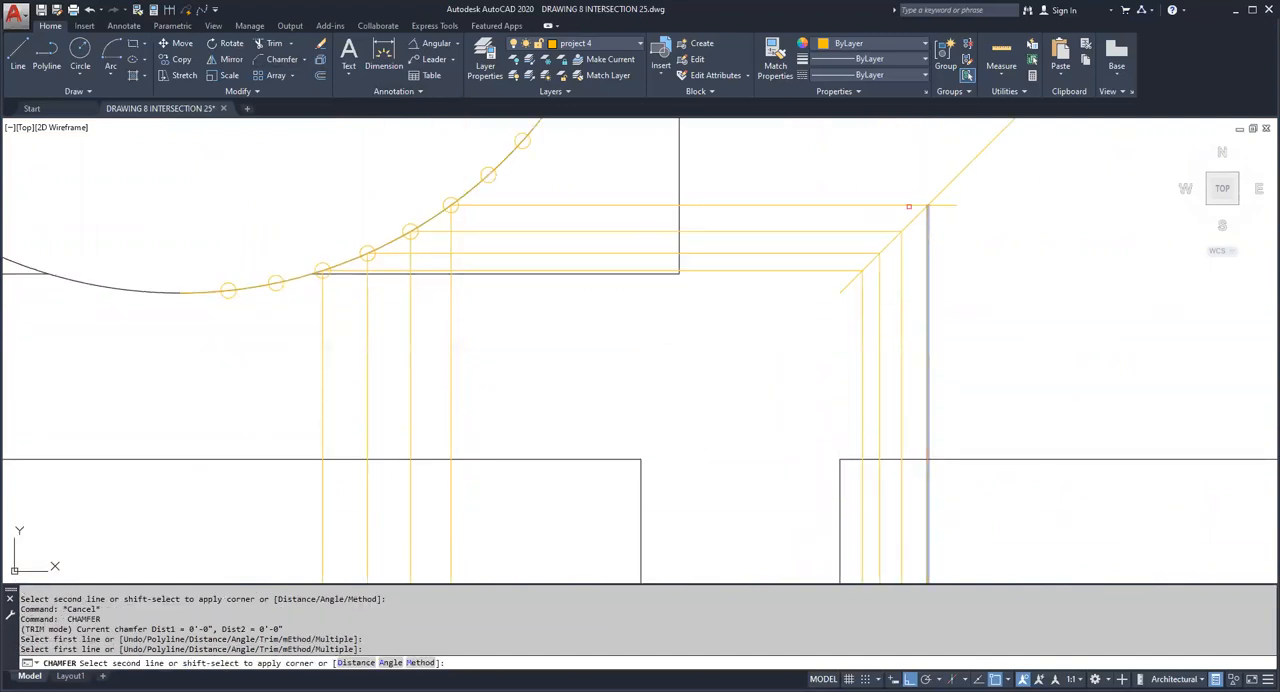
{"action": "left_click", "coordinate": [906, 205]}
{"action": "scroll", "coordinate": [937, 281], "scroll_direction": "down", "scroll_amount": 2}
{"action": "middle_click_drag", "start_coordinate": [937, 283], "coordinate": [903, 275]}
{"action": "scroll", "coordinate": [971, 426], "scroll_direction": "down", "scroll_amount": 2}
{"action": "middle_click_drag", "start_coordinate": [944, 428], "coordinate": [831, 394]}
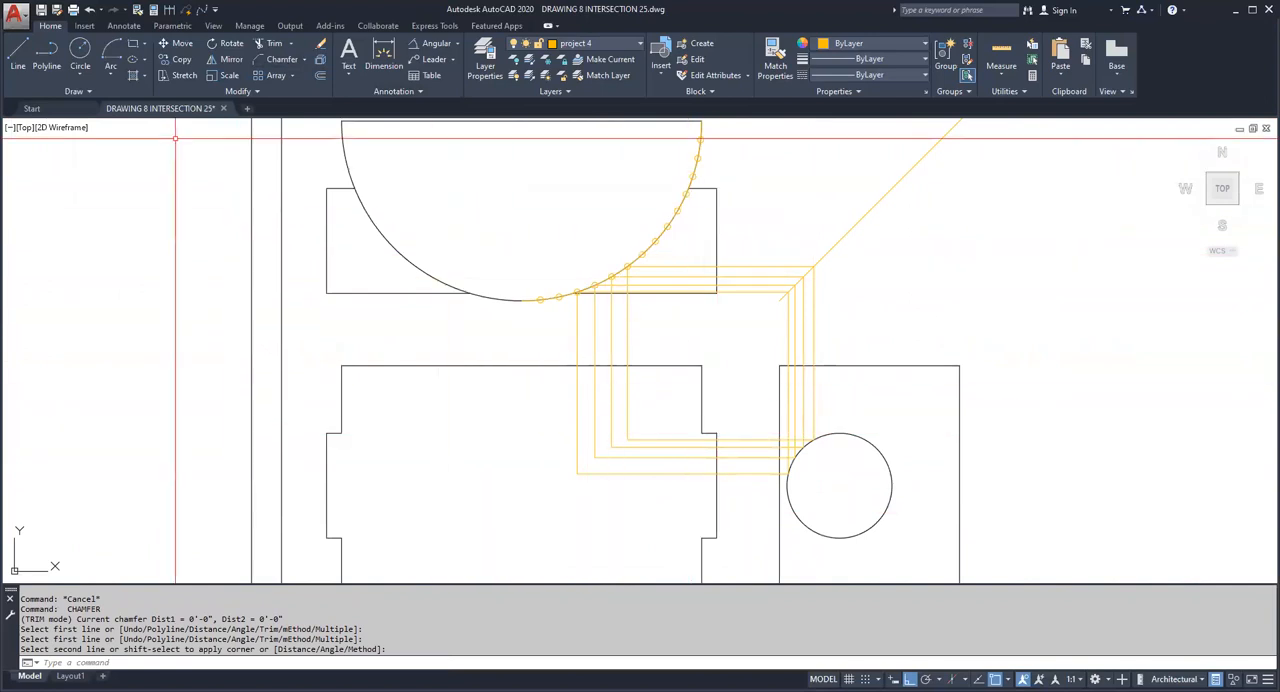
{"action": "left_click", "coordinate": [17, 55]}
{"action": "scroll", "coordinate": [635, 270], "scroll_direction": "up", "scroll_amount": 4}
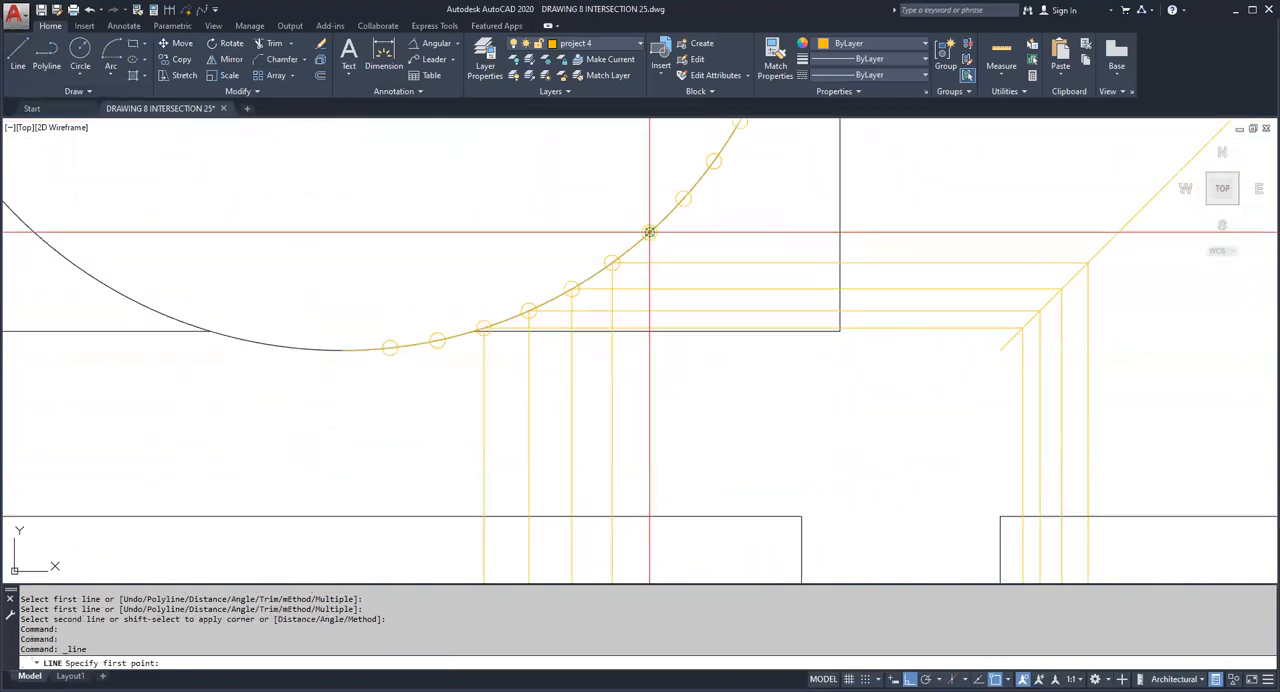
{"action": "key", "text": "Escape"}
Step: Change the color of the sixth division point's four projection lines to Blue
{"action": "left_click", "coordinate": [612, 346]}
{"action": "left_click", "coordinate": [846, 263]}
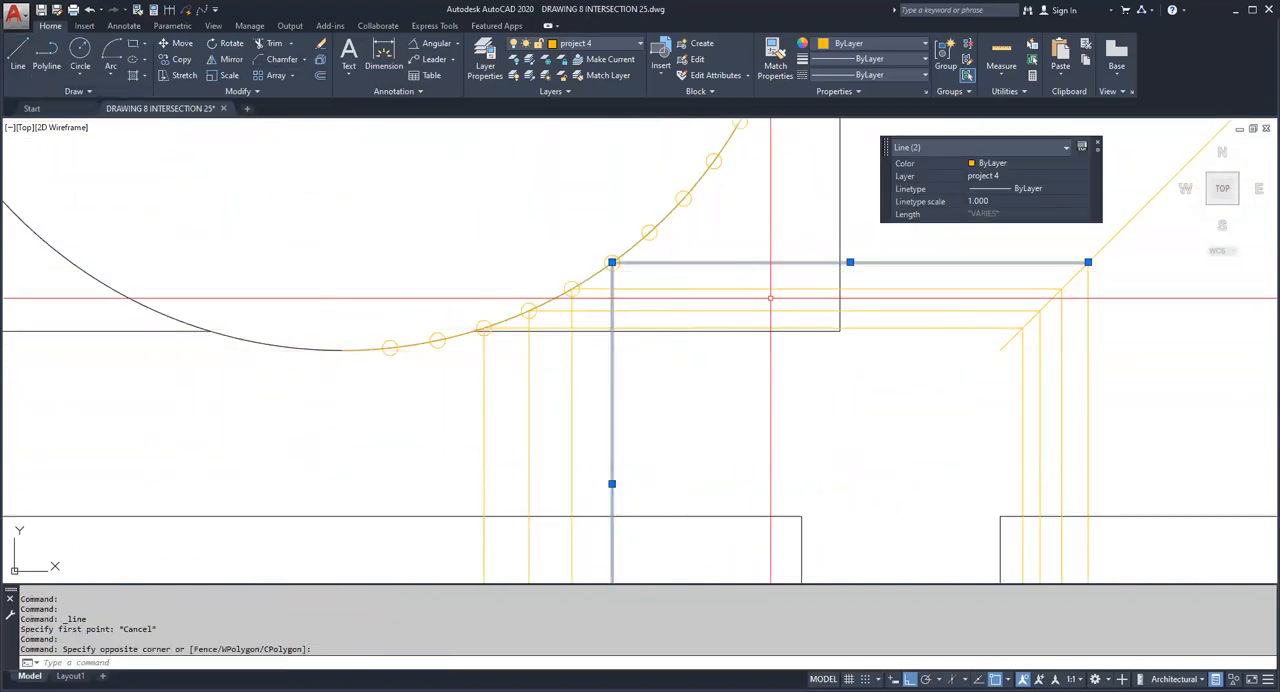
{"action": "middle_click_drag", "start_coordinate": [1075, 357], "coordinate": [883, 321]}
{"action": "left_click", "coordinate": [904, 319]}
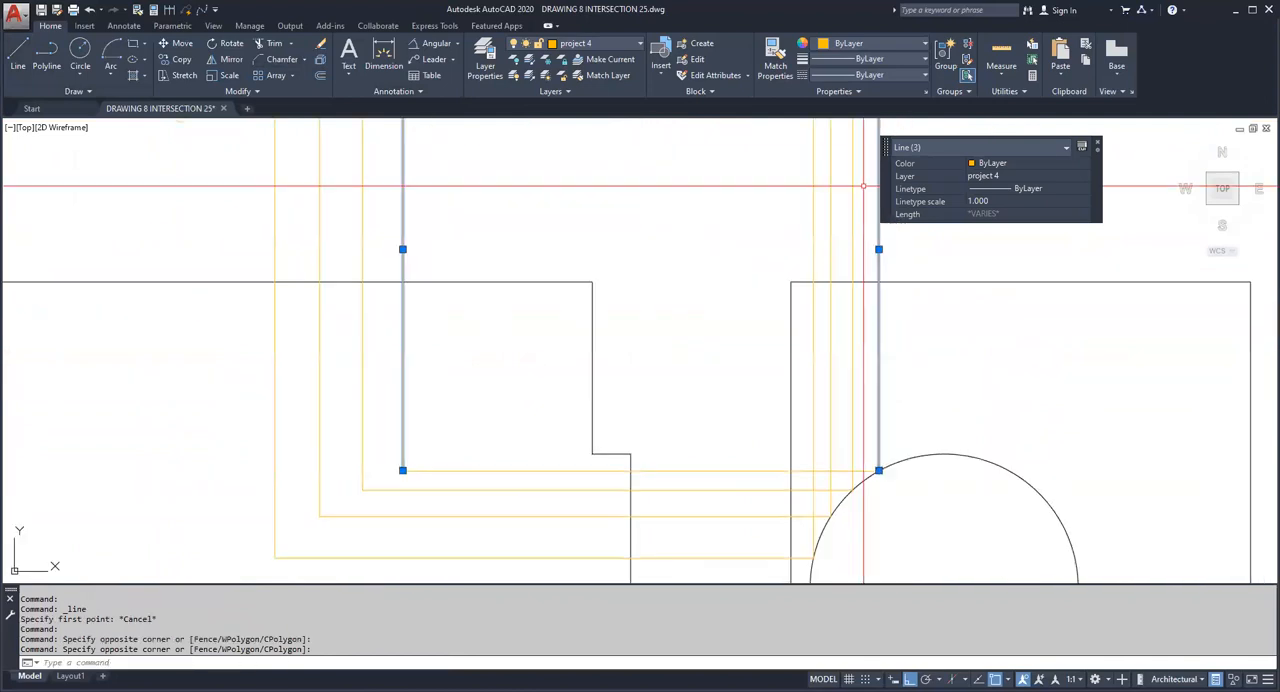
{"action": "left_click", "coordinate": [720, 470]}
{"action": "left_click", "coordinate": [873, 43]}
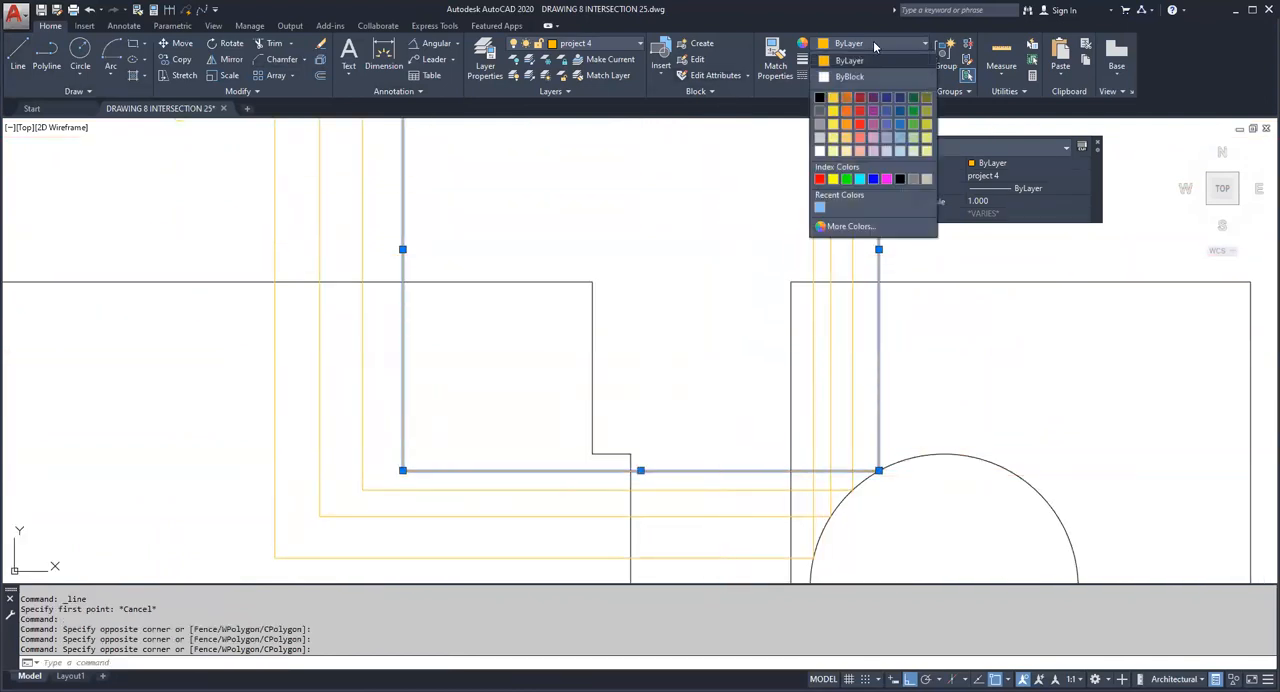
{"action": "left_click", "coordinate": [875, 179]}
{"action": "key", "text": "Escape"}
{"action": "scroll", "coordinate": [760, 363], "scroll_direction": "down", "scroll_amount": 4}
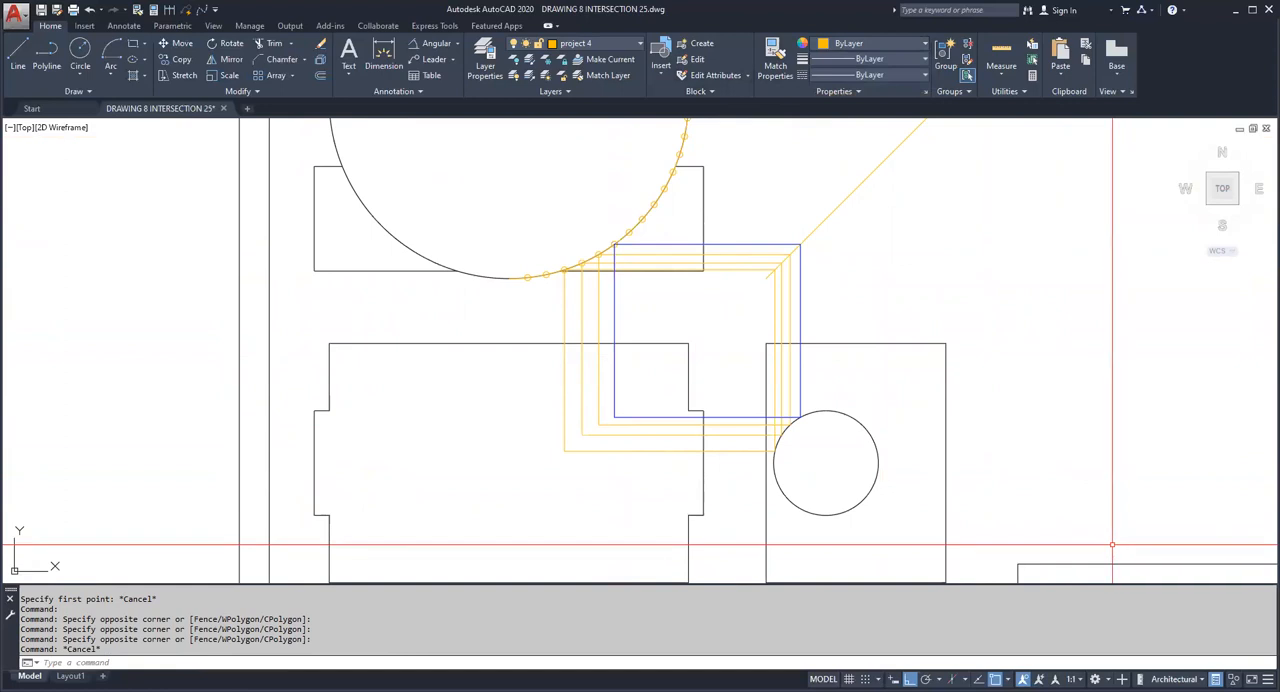
Step: Draw a horizontal line from the seventh division point on the semicircle to just past the 45° line
{"action": "left_click", "coordinate": [17, 55]}
{"action": "scroll", "coordinate": [665, 215], "scroll_direction": "up", "scroll_amount": 4}
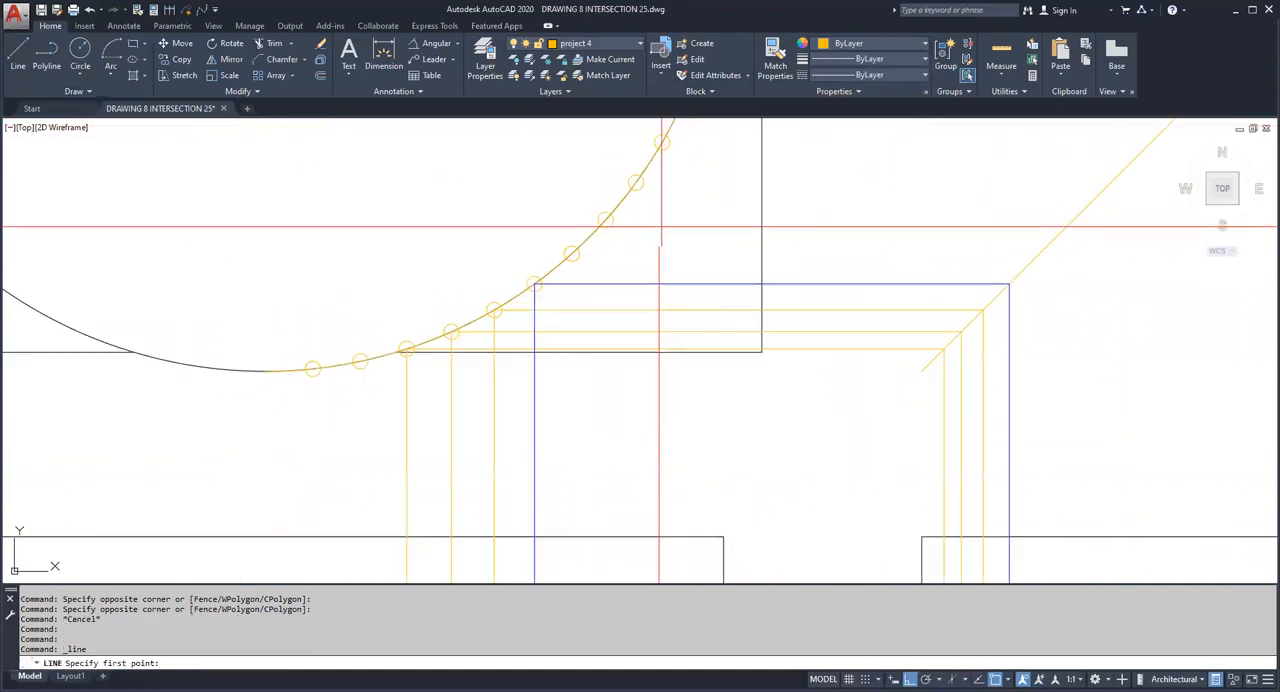
{"action": "left_click", "coordinate": [572, 253]}
{"action": "left_click", "coordinate": [1052, 348]}
{"action": "key", "text": "Escape"}
Step: Draw a vertical line from the seventh division line's crossing with the 45° line down into the side view's circle
{"action": "key", "text": "space"}
{"action": "left_click", "coordinate": [1040, 253]}
{"action": "middle_click_drag", "start_coordinate": [1065, 366], "coordinate": [984, 72]}
{"action": "left_click", "coordinate": [1006, 452]}
{"action": "key", "text": "Escape"}
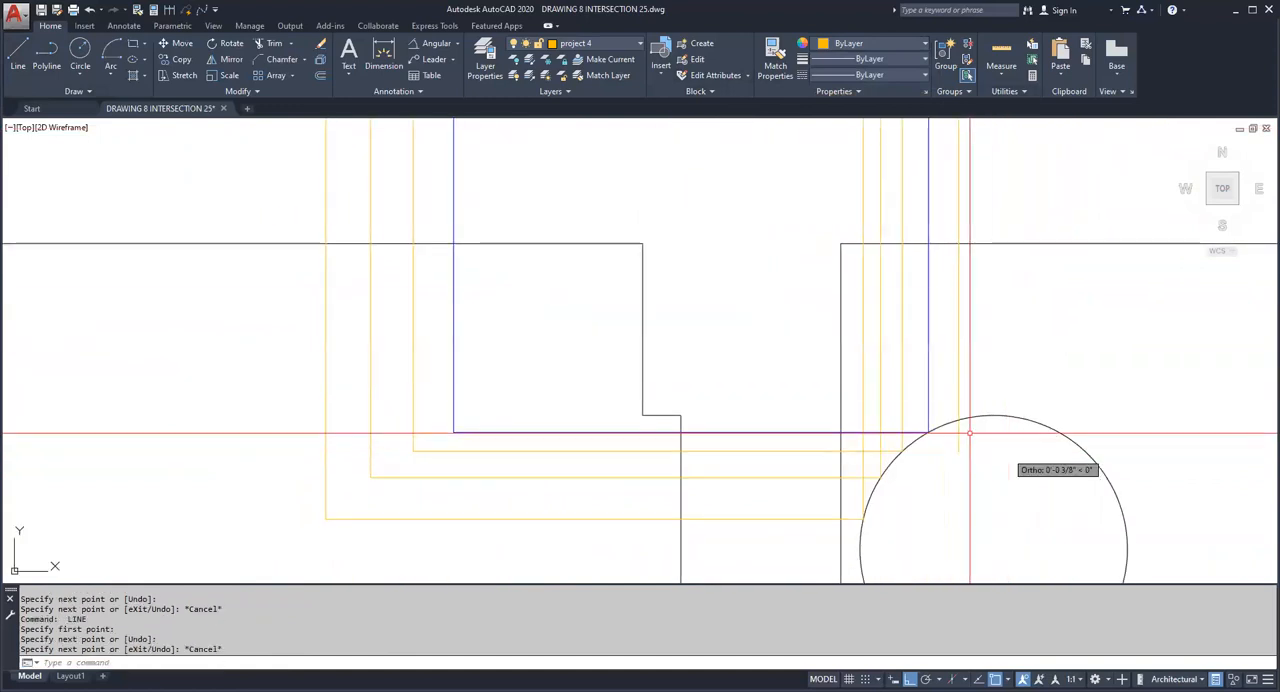
Step: Draw a horizontal line from the seventh point's crossing with the side view's circle across into the front view
{"action": "key", "text": "space"}
{"action": "left_click", "coordinate": [959, 420]}
{"action": "left_click", "coordinate": [510, 362]}
{"action": "key", "text": "Escape"}
{"action": "key", "text": "Escape"}
Step: Draw a vertical line from the seventh division point on the semicircle down into the front view
{"action": "middle_click_drag", "start_coordinate": [543, 257], "coordinate": [562, 435]}
{"action": "key", "text": "space"}
{"action": "left_click", "coordinate": [510, 138]}
{"action": "middle_click_drag", "start_coordinate": [596, 524], "coordinate": [590, 330]}
{"action": "key", "text": "Escape"}
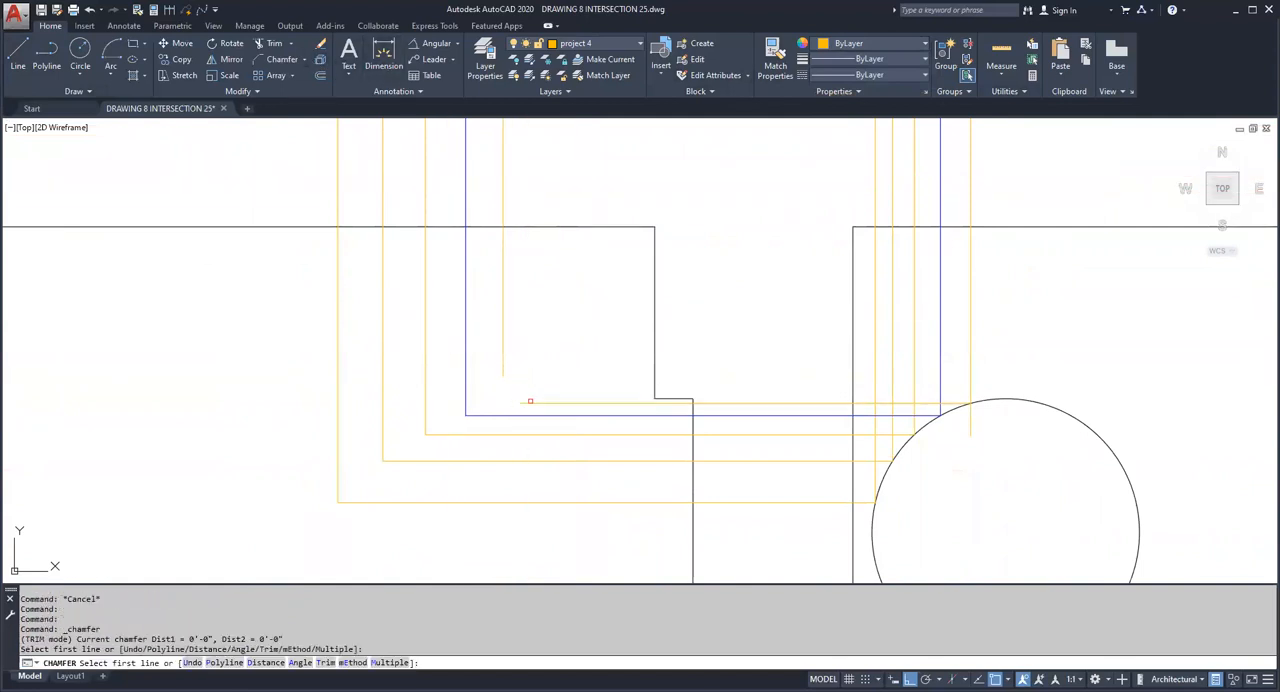
Step: Chamfer the seventh point's projection lines with zero distances into sharp corners in the front view and at the side view's circle
{"action": "left_click", "coordinate": [543, 407]}
{"action": "key", "text": "Escape"}
{"action": "key", "text": "space"}
{"action": "left_click", "coordinate": [959, 403]}
{"action": "key", "text": "Escape"}
{"action": "key", "text": "space"}
{"action": "left_click", "coordinate": [958, 403]}
{"action": "left_click", "coordinate": [971, 389]}
Step: Chamfer the seventh point's horizontal and vertical projection lines into a sharp corner at the 45° line
{"action": "scroll", "coordinate": [991, 357], "scroll_direction": "down", "scroll_amount": 2}
{"action": "middle_click_drag", "start_coordinate": [991, 357], "coordinate": [923, 487]}
{"action": "key", "text": "Escape"}
{"action": "key", "text": "space"}
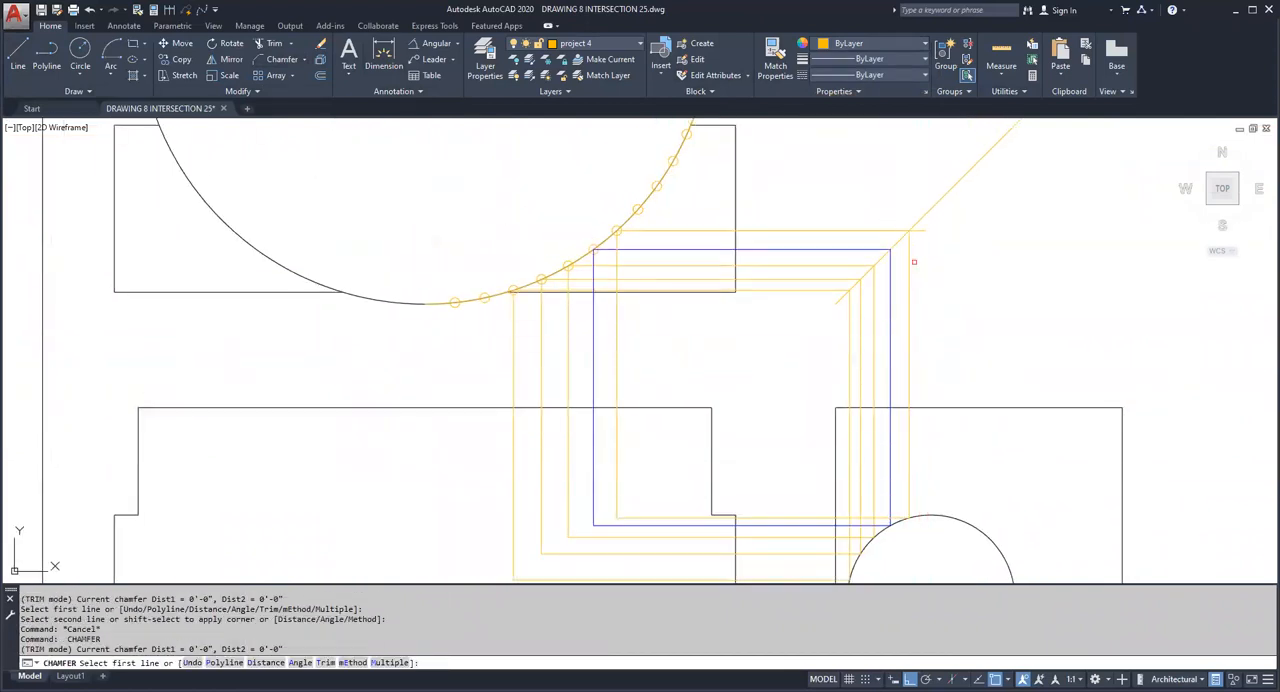
{"action": "left_click", "coordinate": [902, 236]}
{"action": "left_click", "coordinate": [898, 231]}
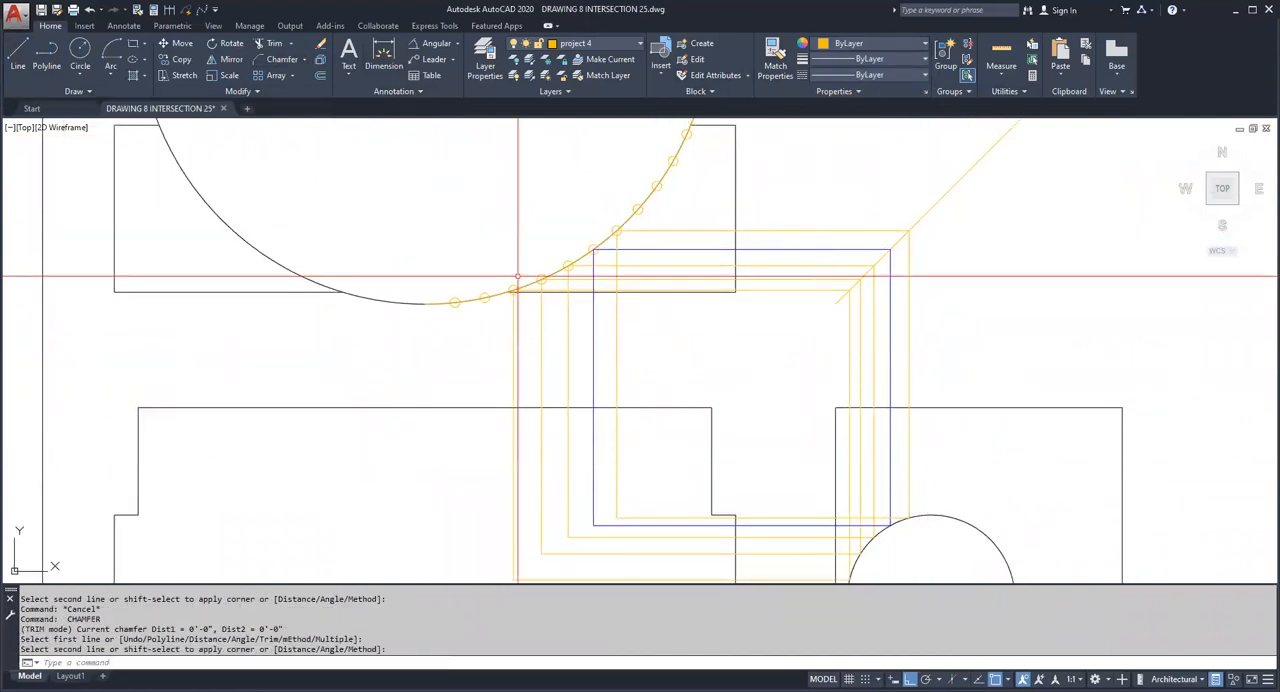
Step: Draw a horizontal line from the eighth division point past the 45° line and a vertical line from their crossing down into the side view's circle
{"action": "left_click", "coordinate": [20, 56]}
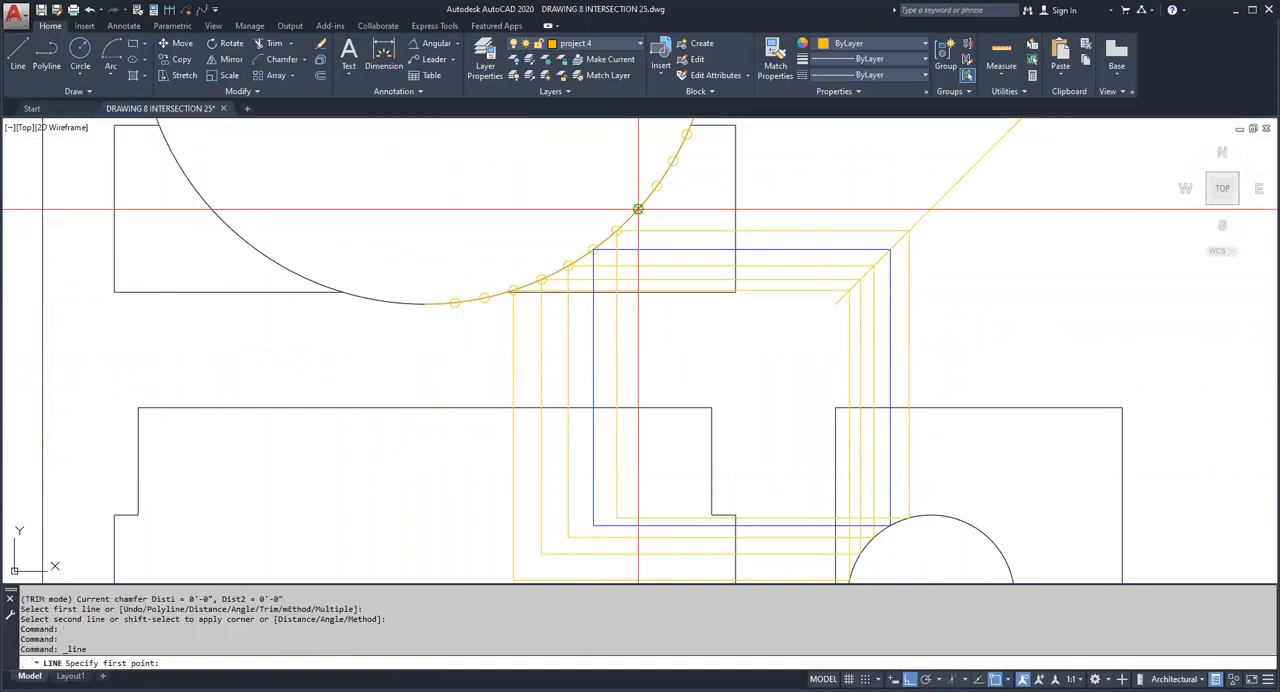
{"action": "left_click", "coordinate": [638, 209]}
{"action": "key", "text": "Escape"}
{"action": "key", "text": "space"}
{"action": "left_click", "coordinate": [930, 518]}
{"action": "key", "text": "Escape"}
{"action": "key", "text": "Escape"}
{"action": "scroll", "coordinate": [932, 534], "scroll_direction": "up", "scroll_amount": 6}
{"action": "key", "text": "space"}
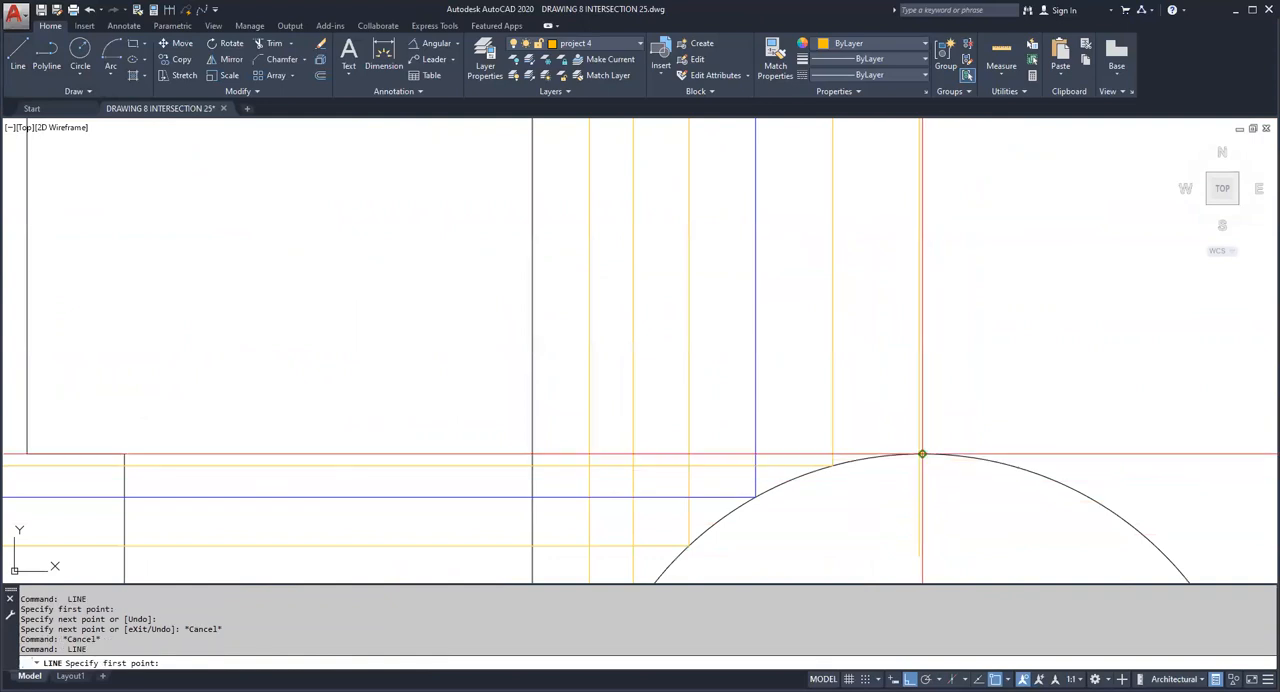
{"action": "left_click", "coordinate": [919, 454]}
{"action": "key", "text": "Escape"}
{"action": "scroll", "coordinate": [918, 450], "scroll_direction": "up", "scroll_amount": 3}
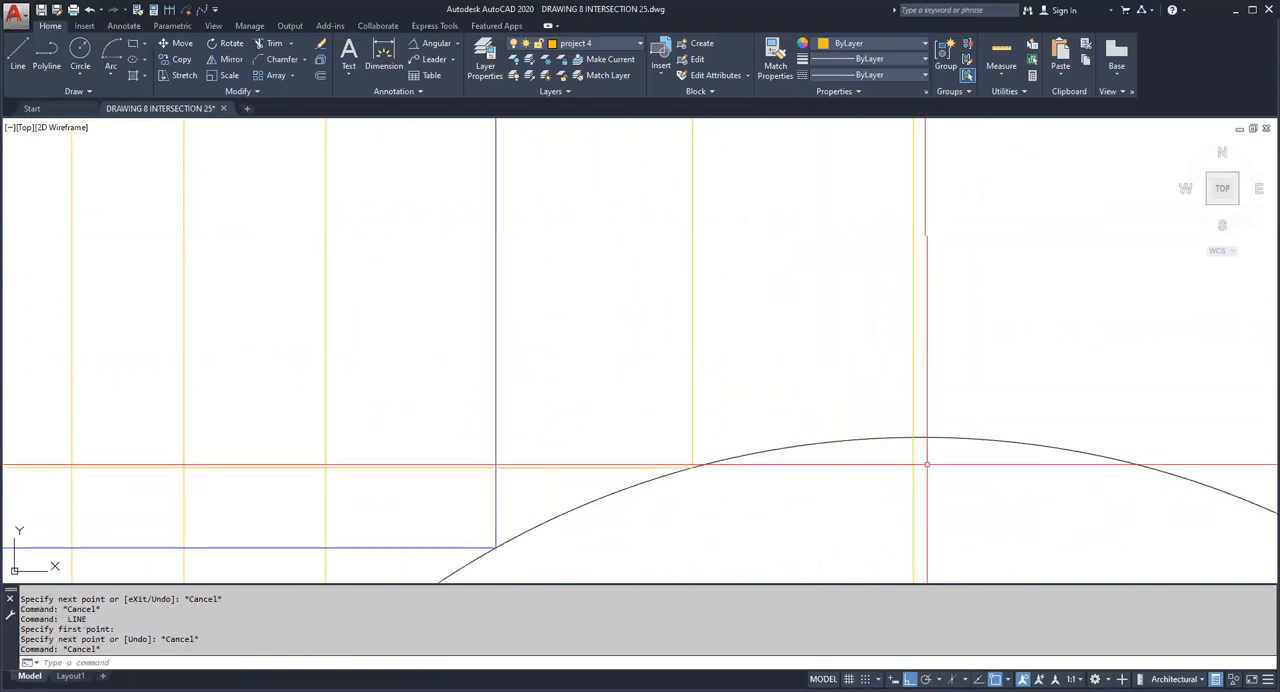
{"action": "left_click", "coordinate": [920, 437]}
{"action": "scroll", "coordinate": [903, 424], "scroll_direction": "up", "scroll_amount": 3}
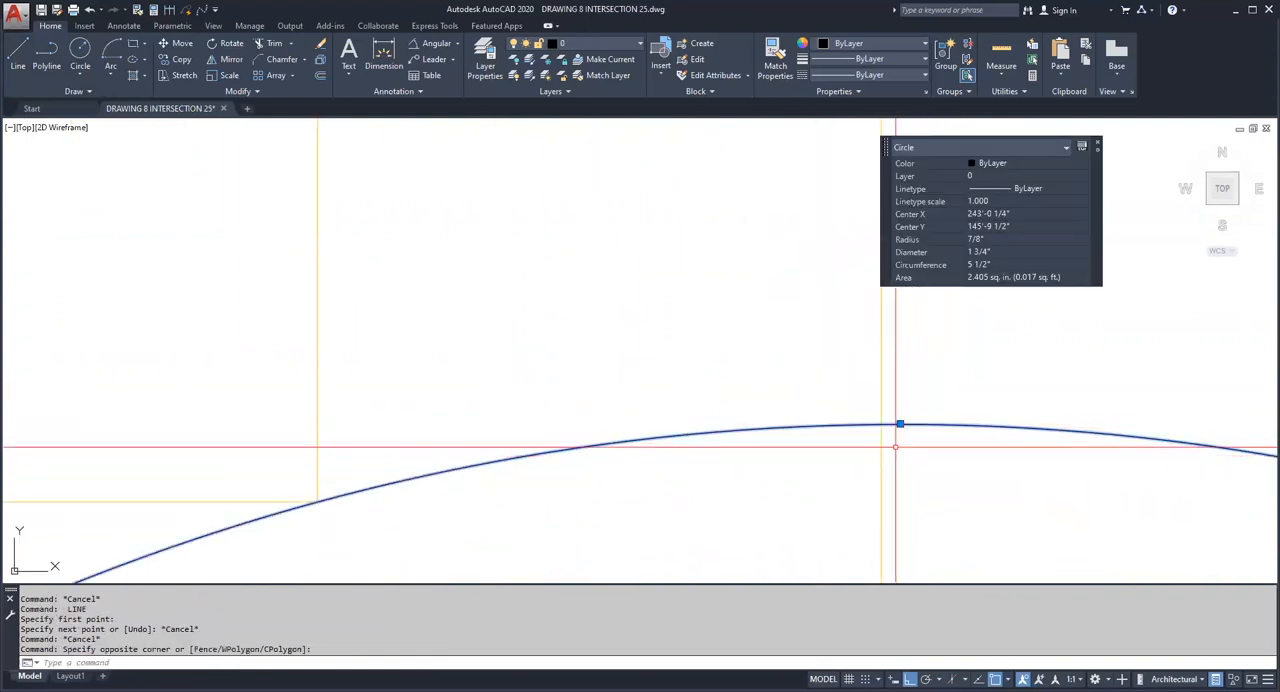
{"action": "key", "text": "Escape"}
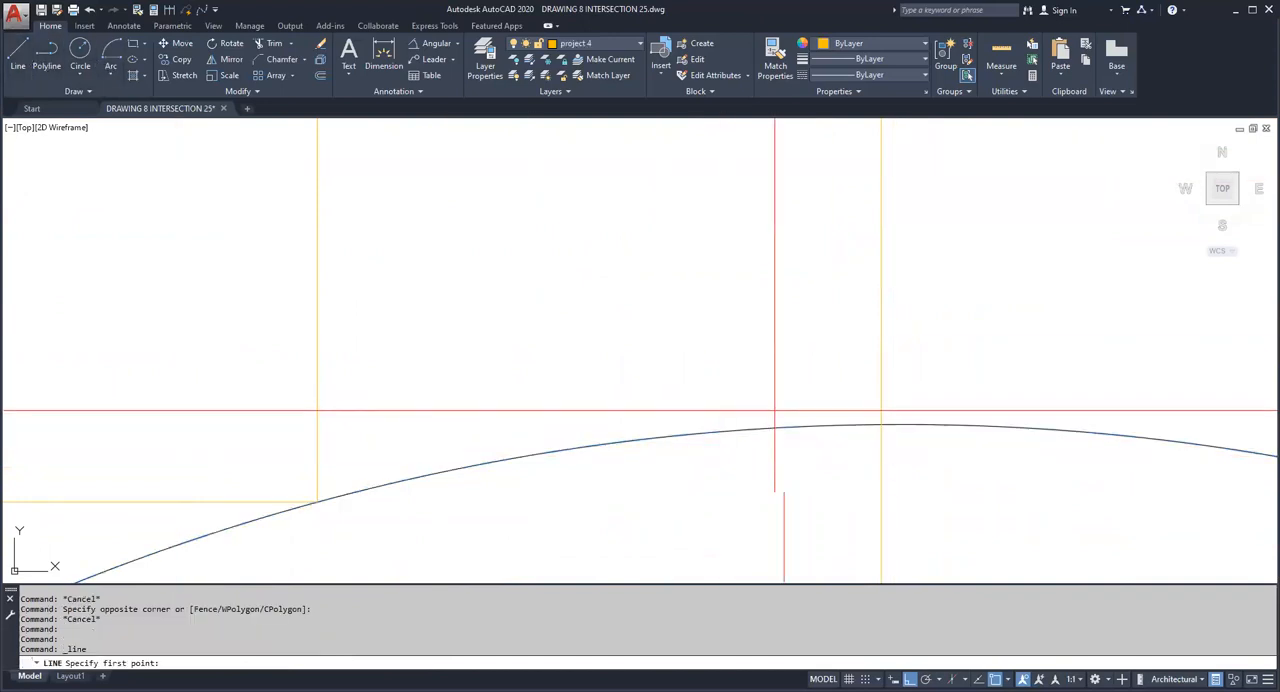
Step: Draw a horizontal line from where the eighth point's vertical projection crosses the side view's circle into the front view
{"action": "left_click", "coordinate": [880, 423]}
{"action": "scroll", "coordinate": [727, 370], "scroll_direction": "down", "scroll_amount": 10}
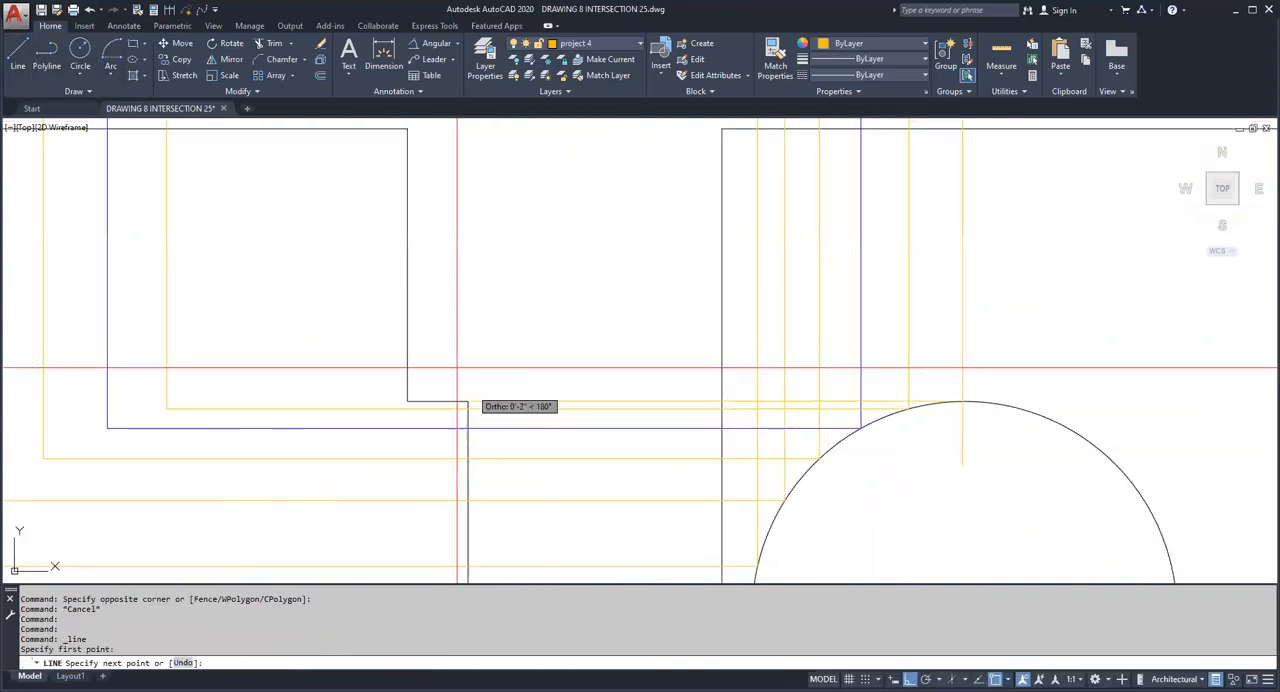
{"action": "middle_click_drag", "start_coordinate": [284, 335], "coordinate": [518, 338]}
{"action": "scroll", "coordinate": [505, 560], "scroll_direction": "down", "scroll_amount": 4}
{"action": "key", "text": "Escape"}
Step: Draw a vertical line from the eighth division point on the semicircle down into the front view
{"action": "key", "text": "Return"}
{"action": "scroll", "coordinate": [500, 420], "scroll_direction": "up", "scroll_amount": 4}
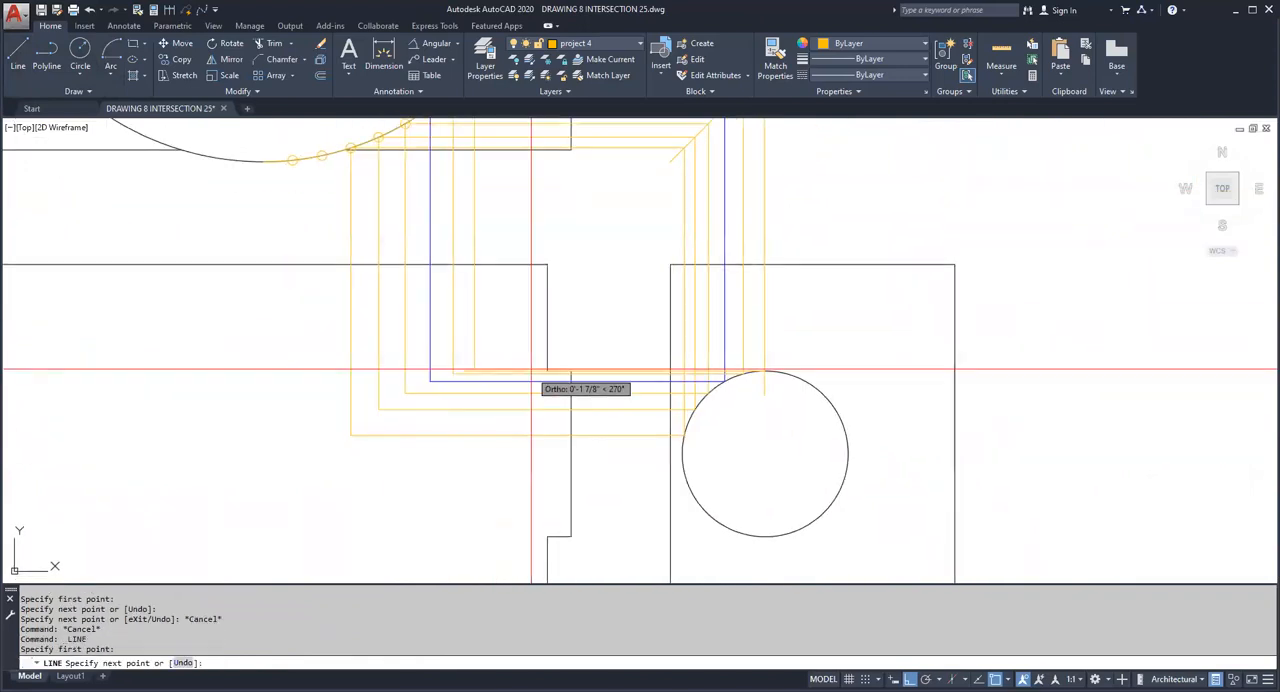
{"action": "key", "text": "Escape"}
Step: Chamfer the eighth point's projection lines with zero distances into sharp corners in the front view and at the side view's circle
{"action": "left_click", "coordinate": [277, 60]}
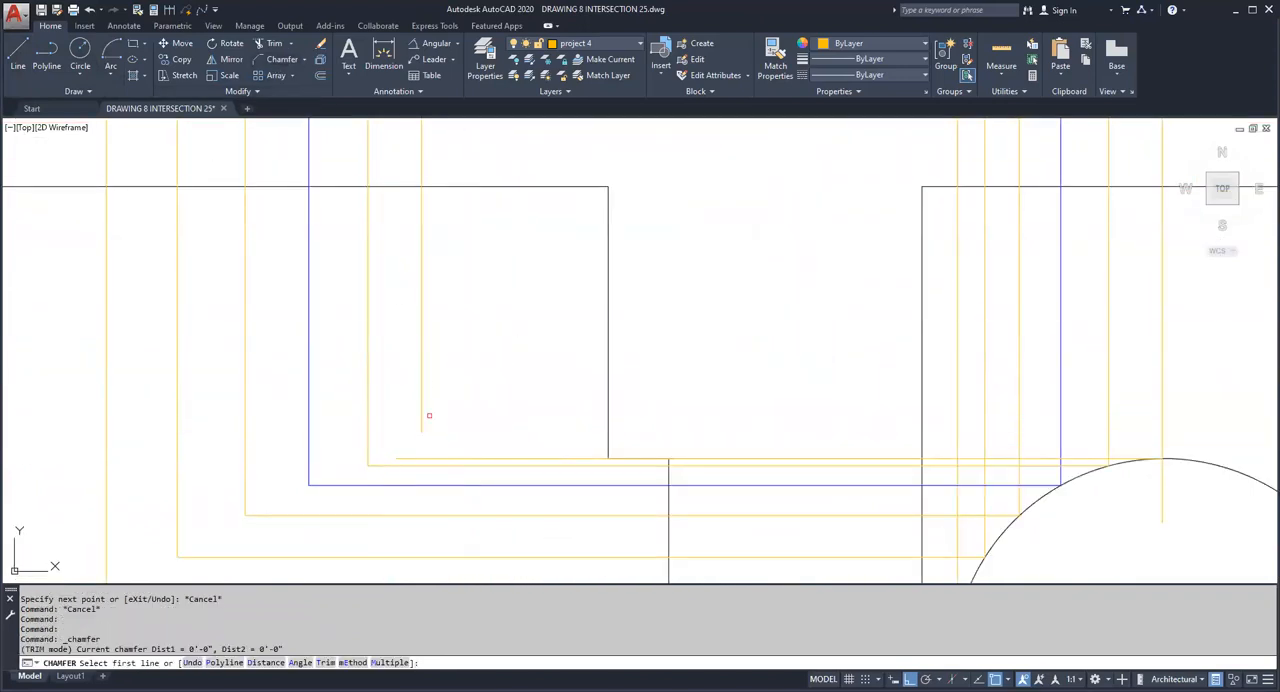
{"action": "left_click", "coordinate": [423, 418]}
{"action": "scroll", "coordinate": [735, 437], "scroll_direction": "down", "scroll_amount": 2}
{"action": "middle_click_drag", "start_coordinate": [979, 480], "coordinate": [891, 480]}
{"action": "key", "text": "Escape"}
{"action": "key", "text": "Escape"}
{"action": "scroll", "coordinate": [883, 457], "scroll_direction": "up", "scroll_amount": 2}
{"action": "key", "text": "Return"}
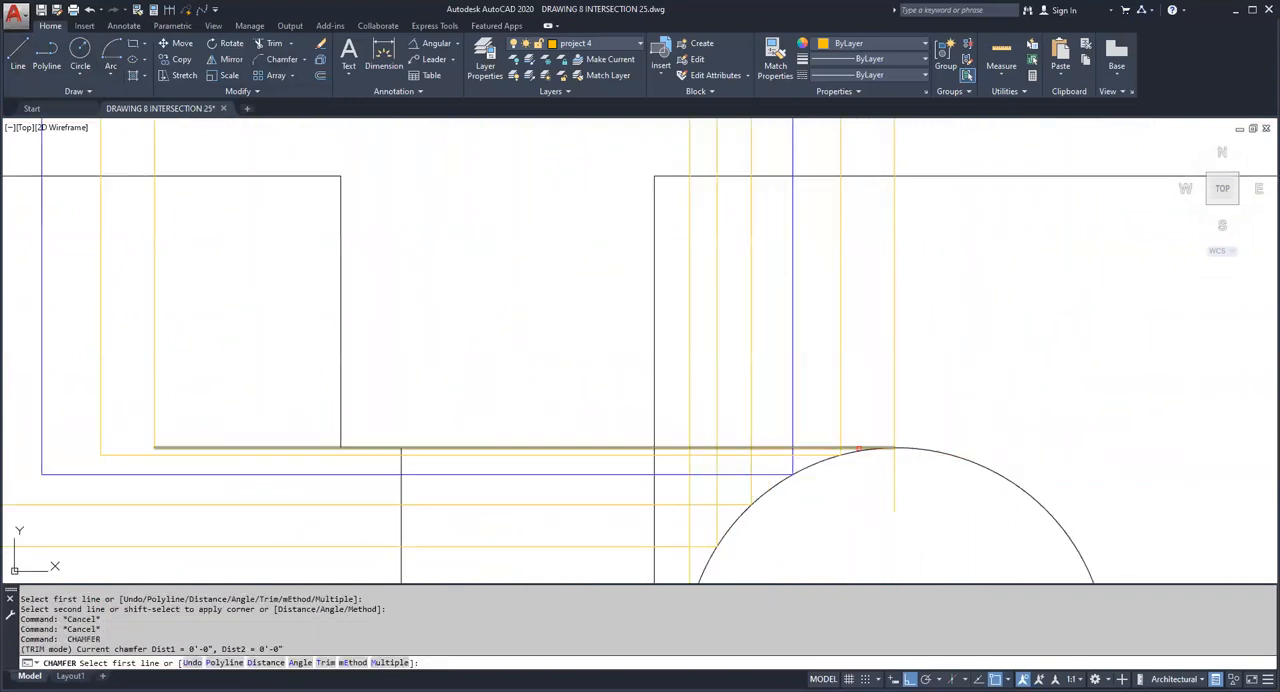
{"action": "left_click", "coordinate": [857, 448]}
{"action": "scroll", "coordinate": [894, 500], "scroll_direction": "down", "scroll_amount": 3}
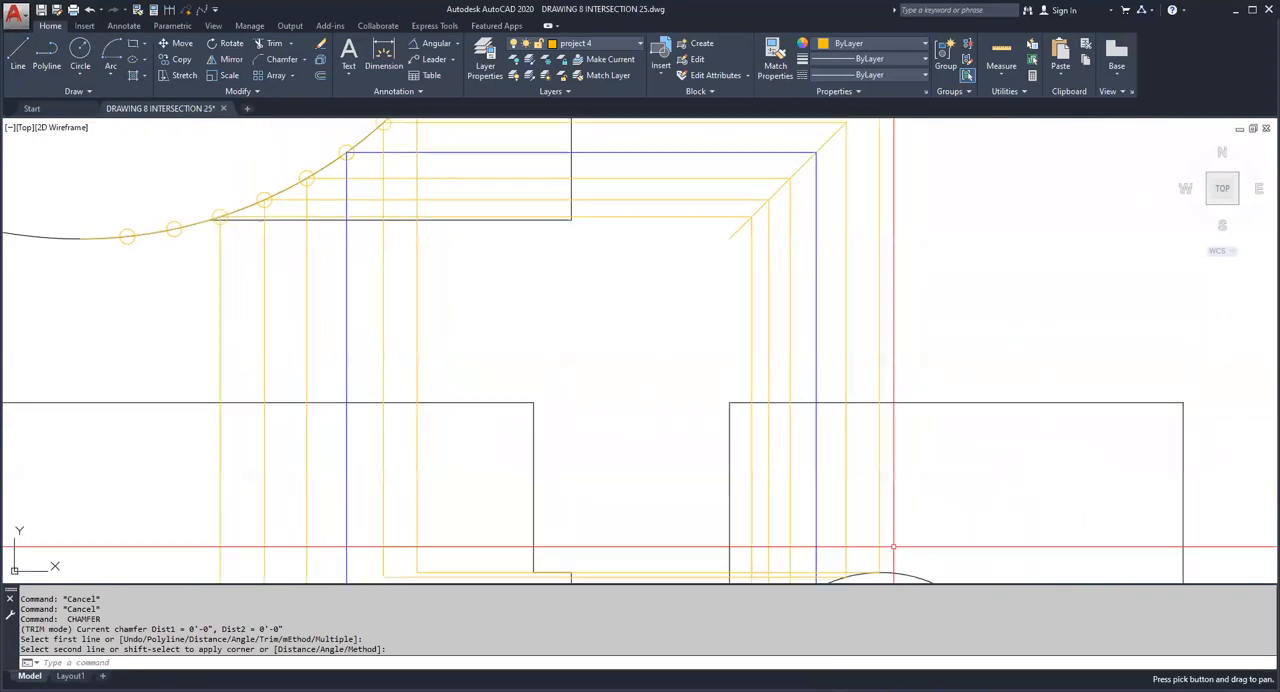
Step: Chamfer the eighth point's horizontal and vertical projection lines into a sharp corner at the 45° line
{"action": "key", "text": "Escape"}
{"action": "key", "text": "Return"}
{"action": "left_click", "coordinate": [884, 197]}
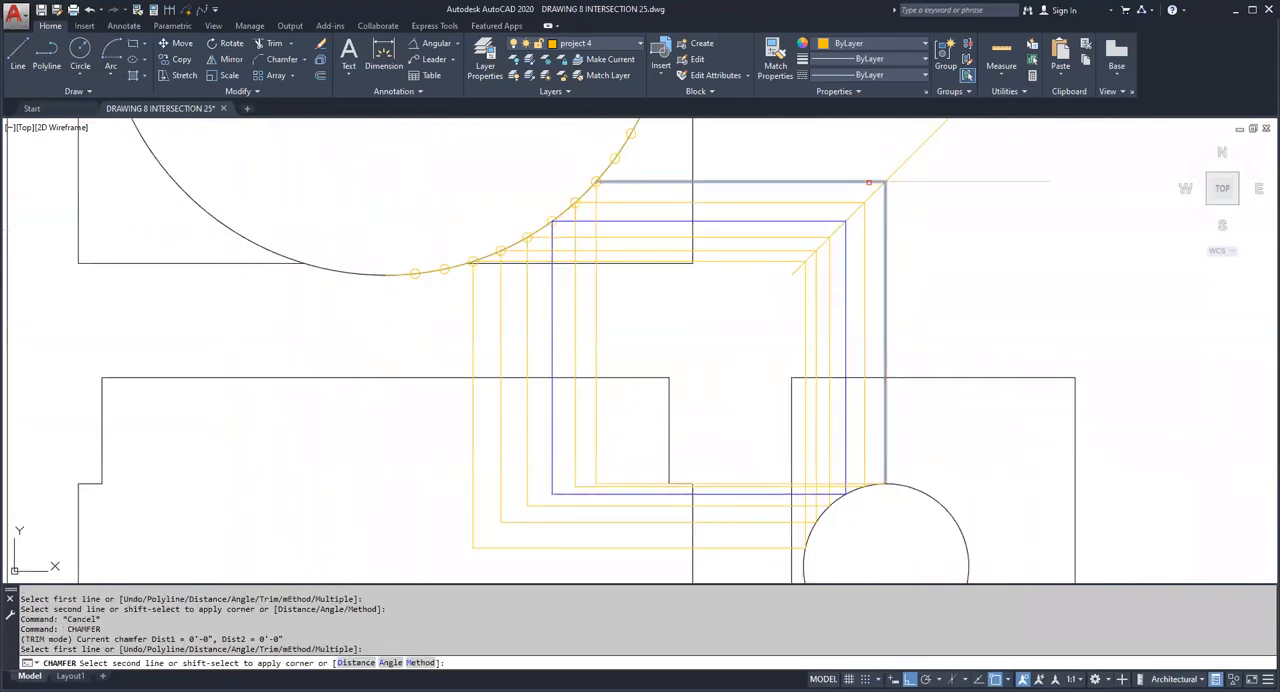
{"action": "key", "text": "Escape"}
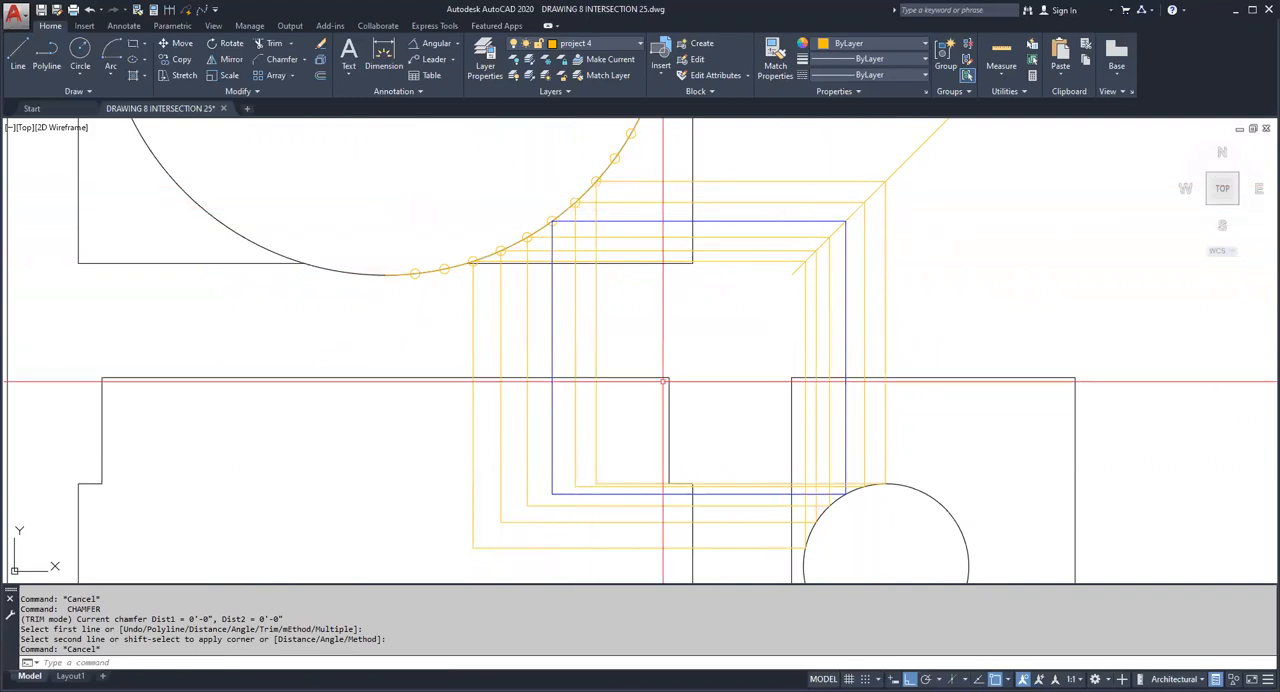
{"action": "middle_click_drag", "start_coordinate": [568, 355], "coordinate": [545, 501]}
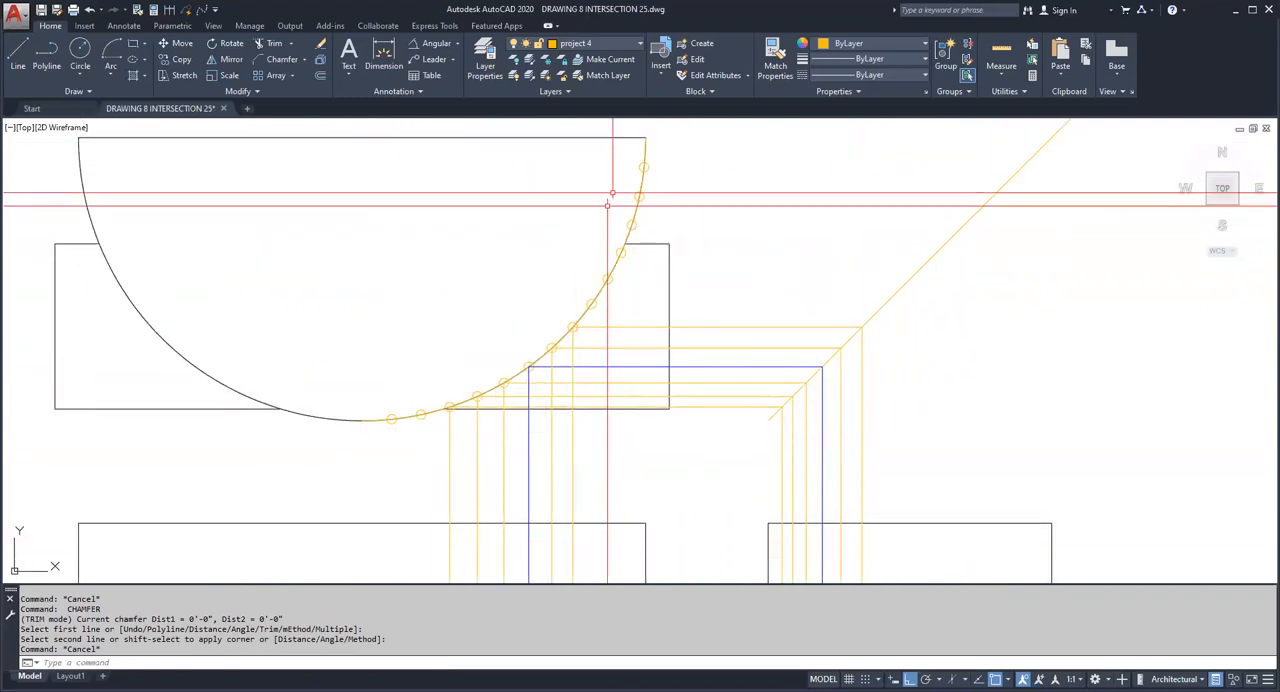
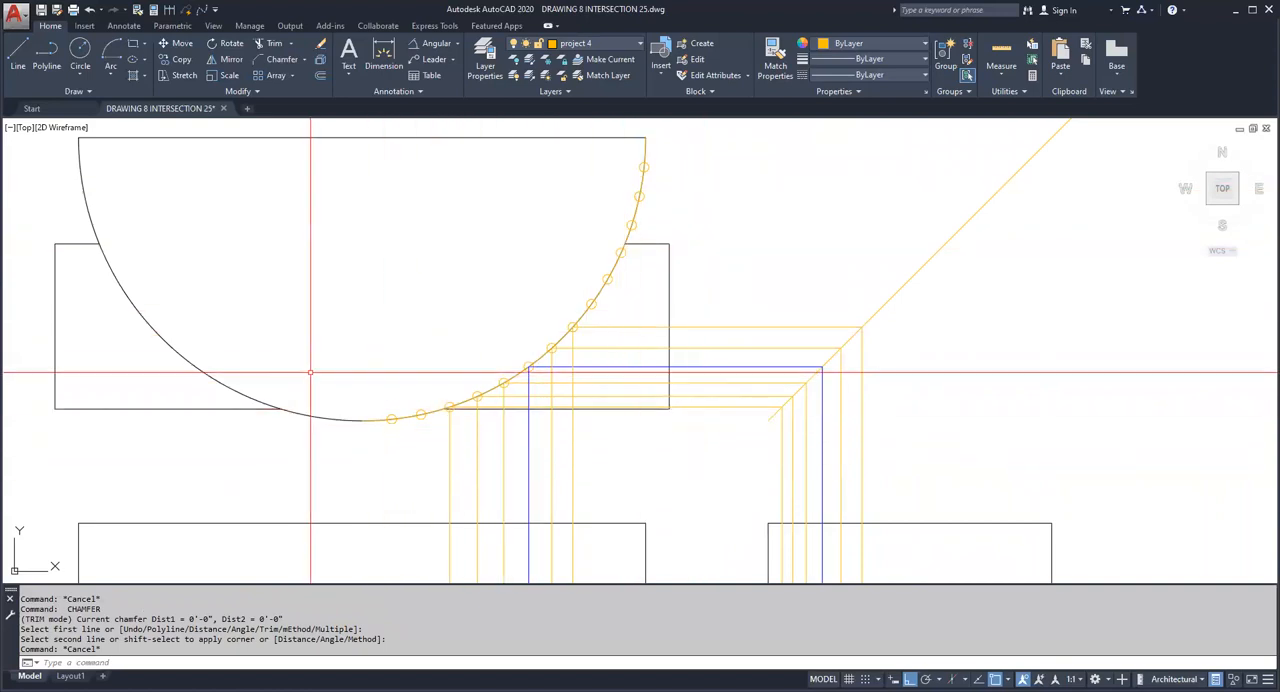
{"action": "scroll", "coordinate": [393, 245], "scroll_direction": "down", "scroll_amount": 2}
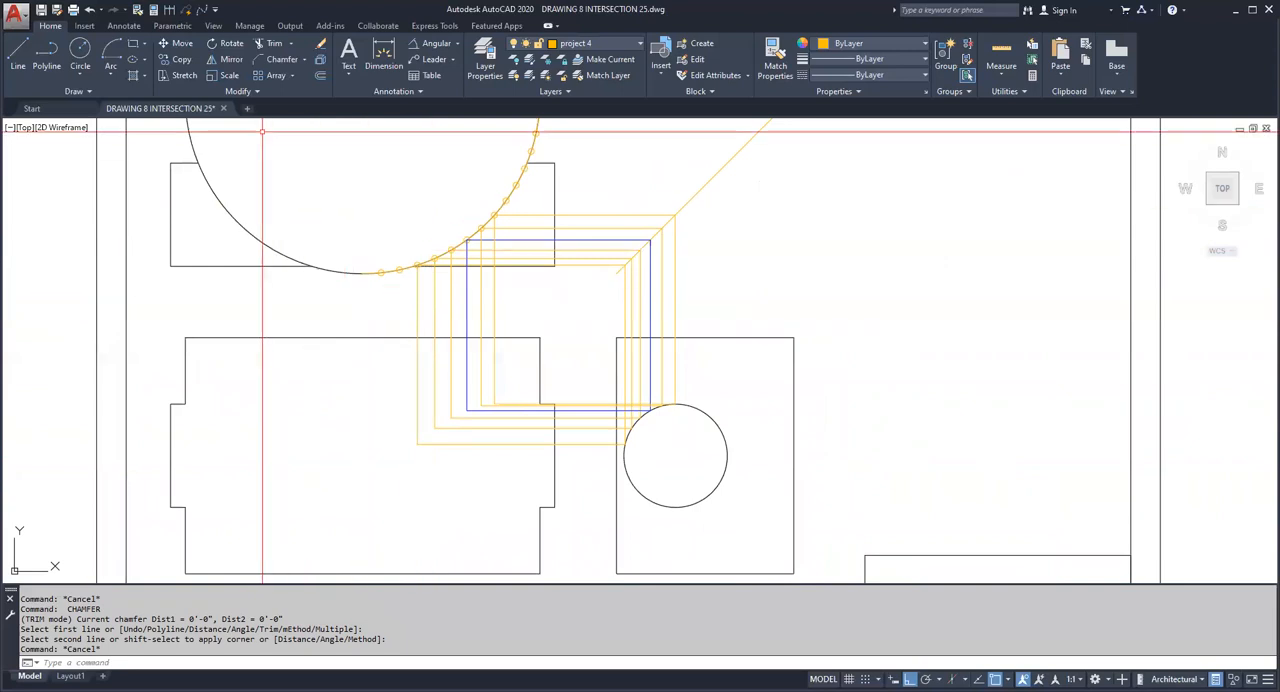
{"action": "middle_click_drag", "start_coordinate": [481, 415], "coordinate": [479, 374]}
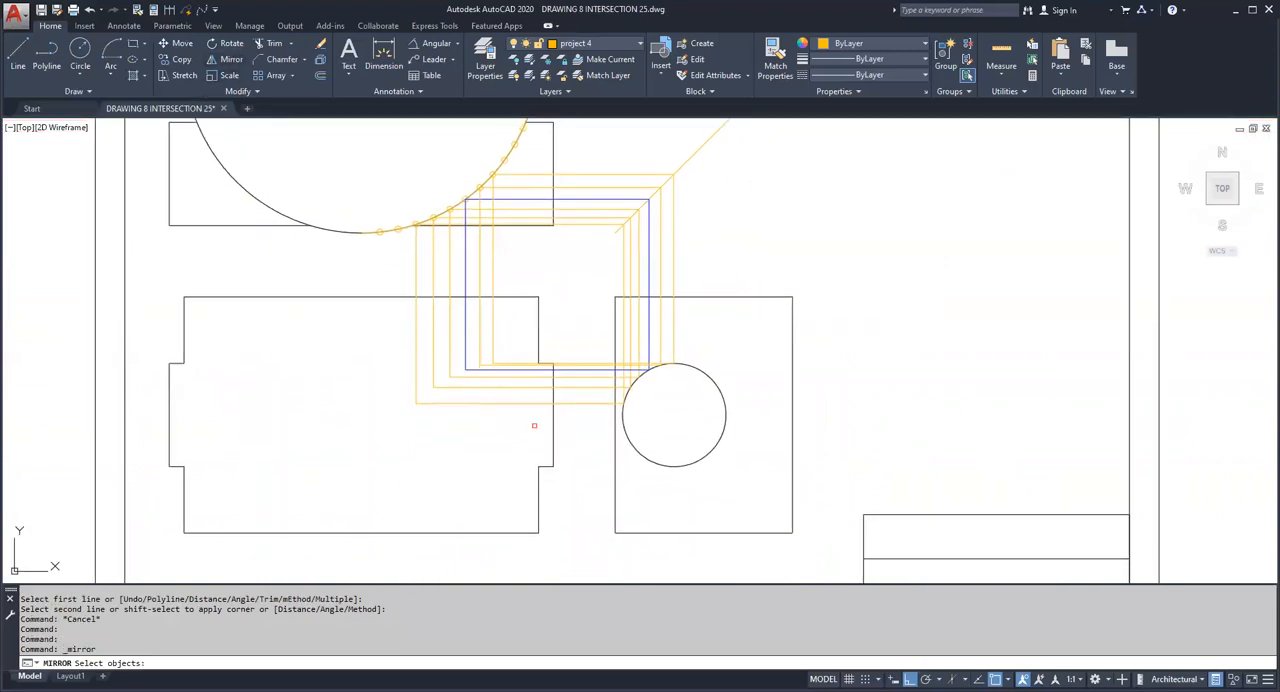
{"action": "key", "text": "Escape"}
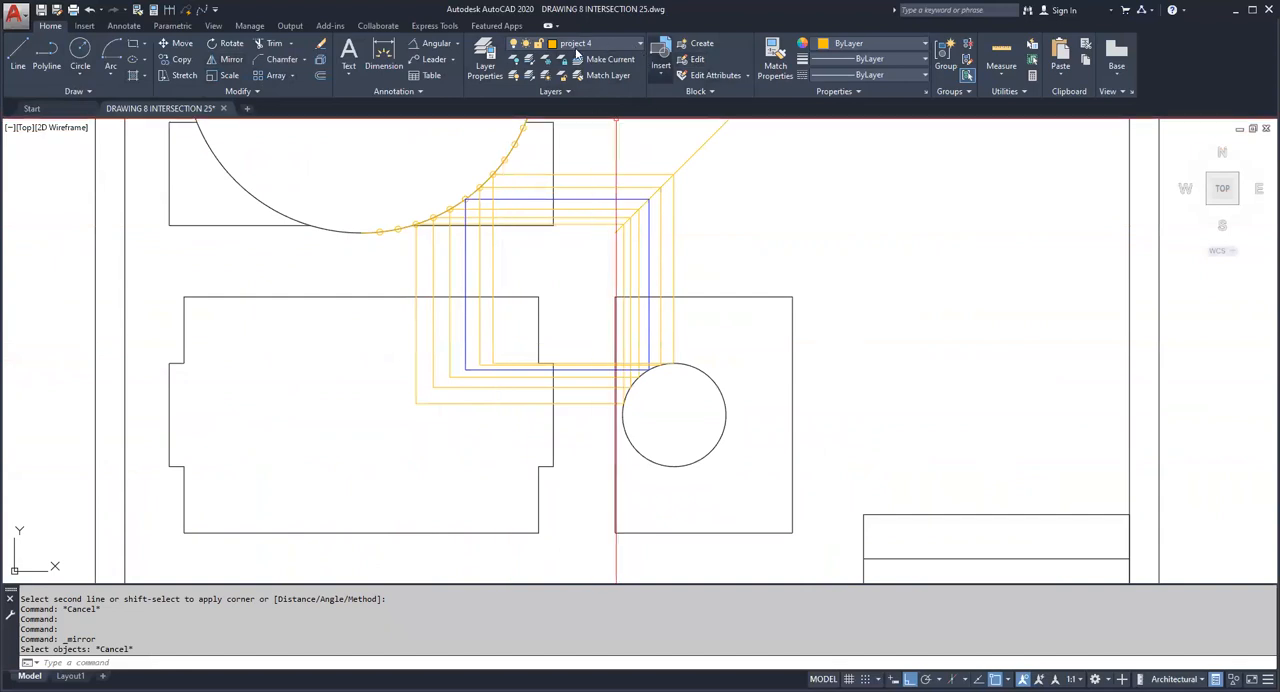
Step: Set the object colour to red and draw a line from the lowest projected division point to the 45° line and down past the side-view circle's centre
{"action": "left_click", "coordinate": [855, 45]}
{"action": "left_click", "coordinate": [820, 179]}
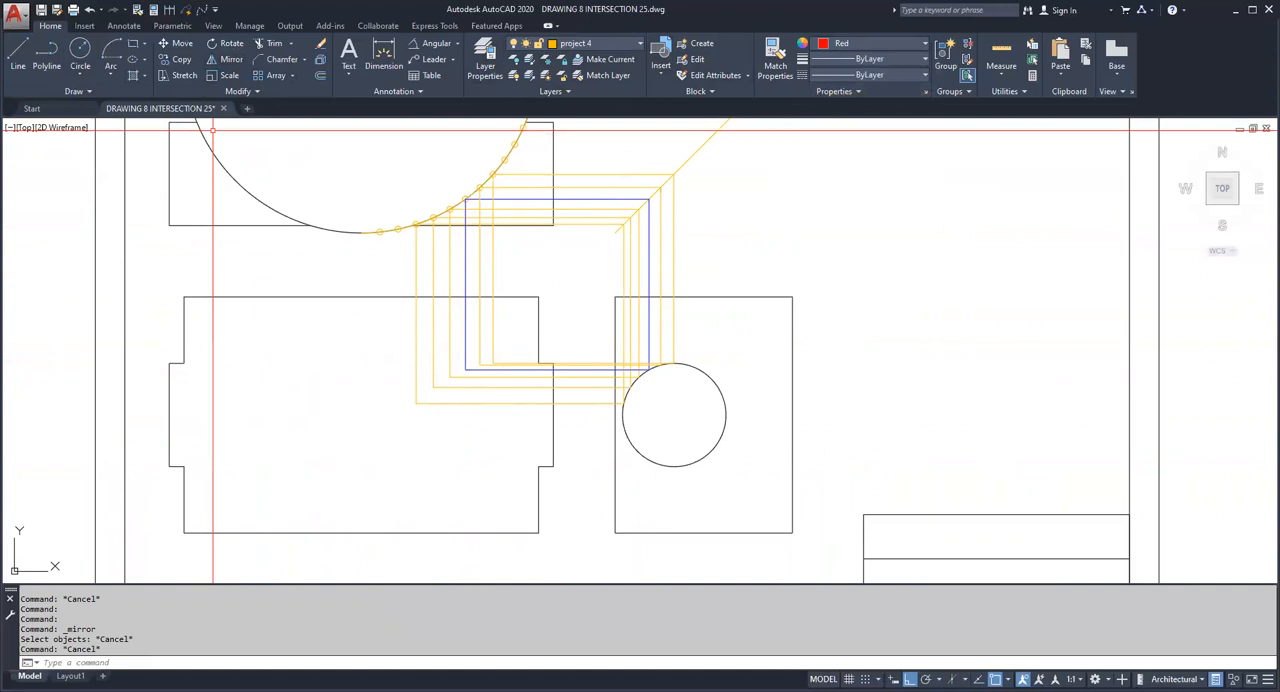
{"action": "left_click", "coordinate": [18, 58]}
{"action": "scroll", "coordinate": [288, 206], "scroll_direction": "up", "scroll_amount": 6}
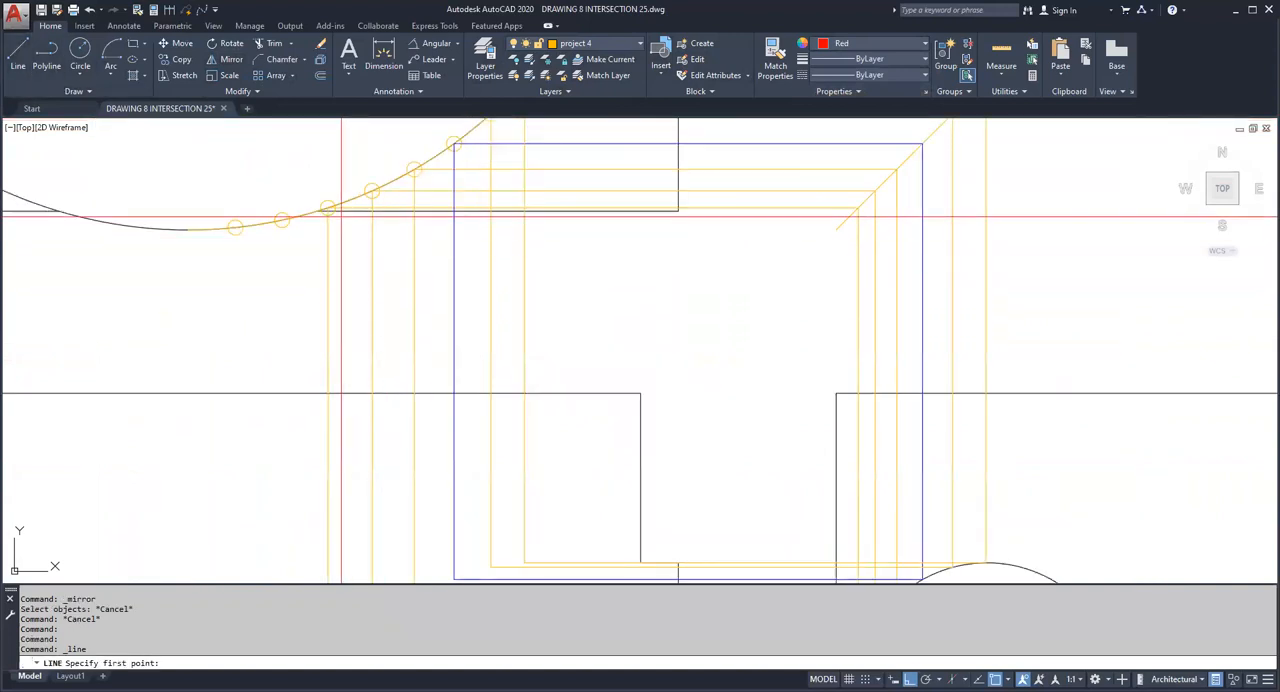
{"action": "left_click", "coordinate": [289, 206]}
{"action": "scroll", "coordinate": [405, 242], "scroll_direction": "down", "scroll_amount": 5}
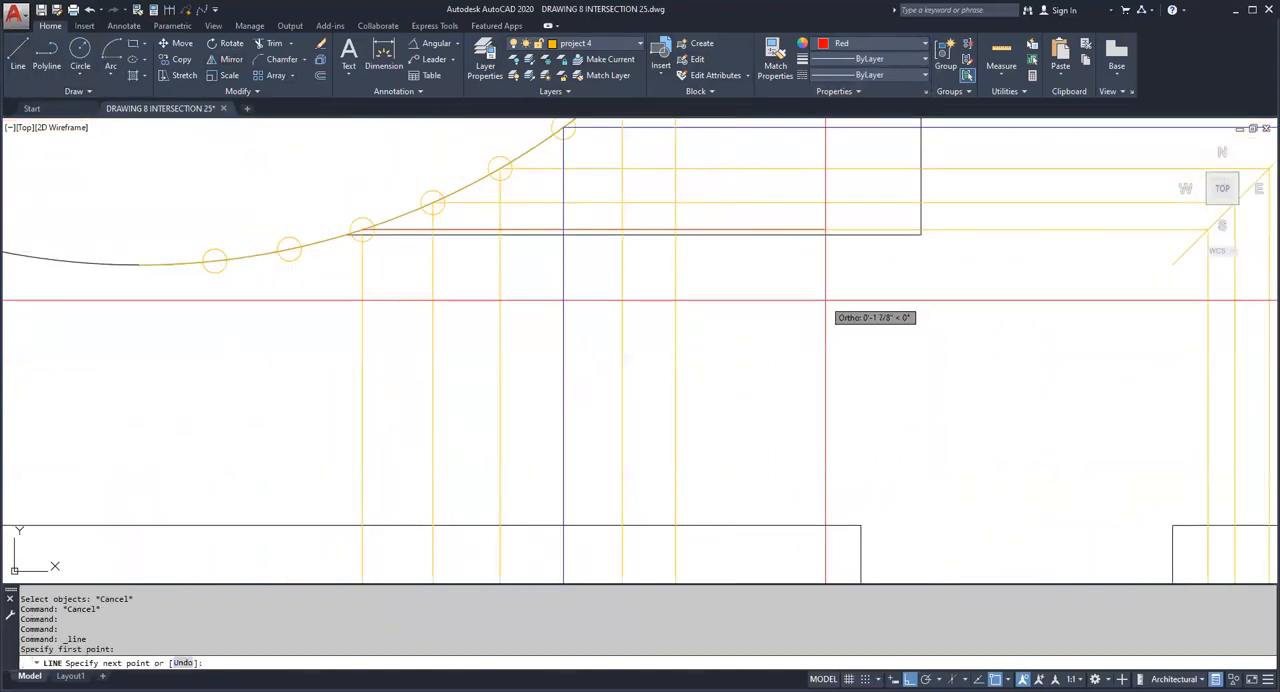
{"action": "middle_click_drag", "start_coordinate": [1056, 297], "coordinate": [700, 284]}
{"action": "left_click", "coordinate": [851, 220]}
{"action": "scroll", "coordinate": [853, 320], "scroll_direction": "down", "scroll_amount": 2}
{"action": "middle_click_drag", "start_coordinate": [876, 402], "coordinate": [843, 237]}
{"action": "middle_click_drag", "start_coordinate": [854, 511], "coordinate": [834, 357]}
{"action": "left_click", "coordinate": [807, 532]}
{"action": "key", "text": "Escape"}
{"action": "key", "text": "Escape"}
{"action": "key", "text": "Return"}
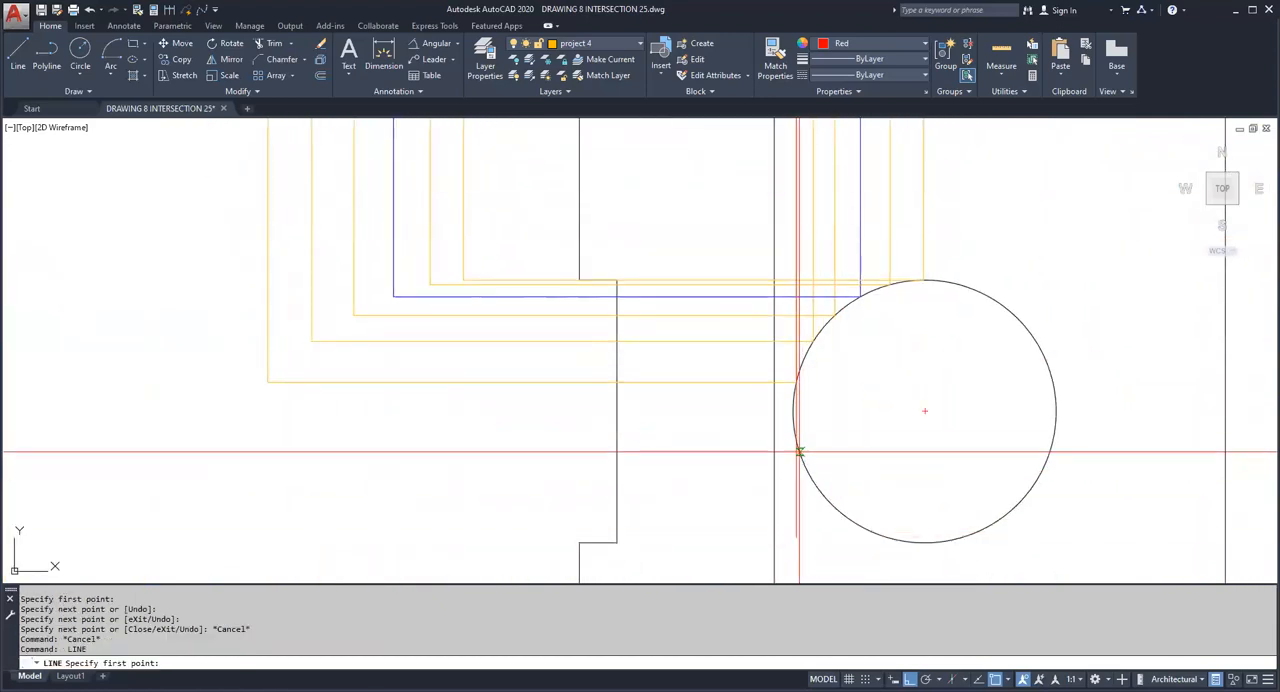
Step: Draw a horizontal line from where the red vertical projection crosses the lower part of the side-view circle into the front view
{"action": "scroll", "coordinate": [812, 457], "scroll_direction": "up", "scroll_amount": 4}
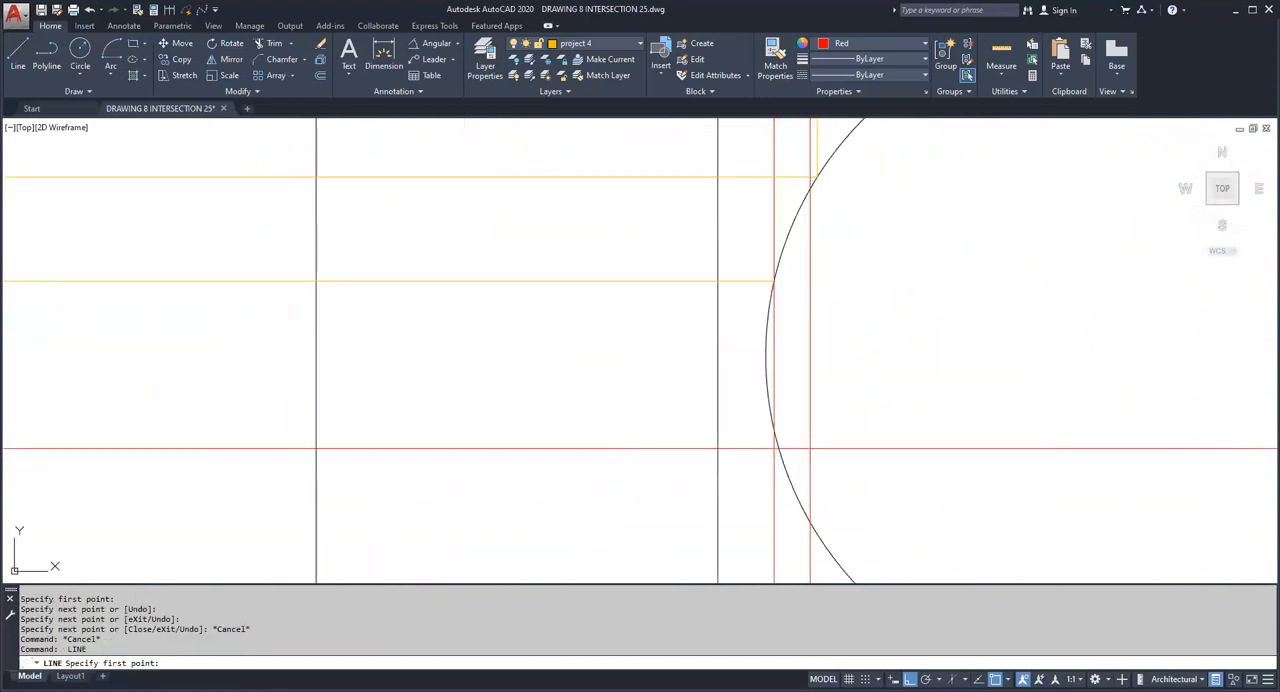
{"action": "left_click", "coordinate": [774, 430]}
{"action": "scroll", "coordinate": [694, 449], "scroll_direction": "down", "scroll_amount": 5}
{"action": "middle_click_drag", "start_coordinate": [731, 445], "coordinate": [915, 417]}
{"action": "left_click", "coordinate": [556, 472]}
{"action": "key", "text": "Escape"}
{"action": "key", "text": "Escape"}
{"action": "key", "text": "Escape"}
{"action": "scroll", "coordinate": [603, 435], "scroll_direction": "down", "scroll_amount": 1}
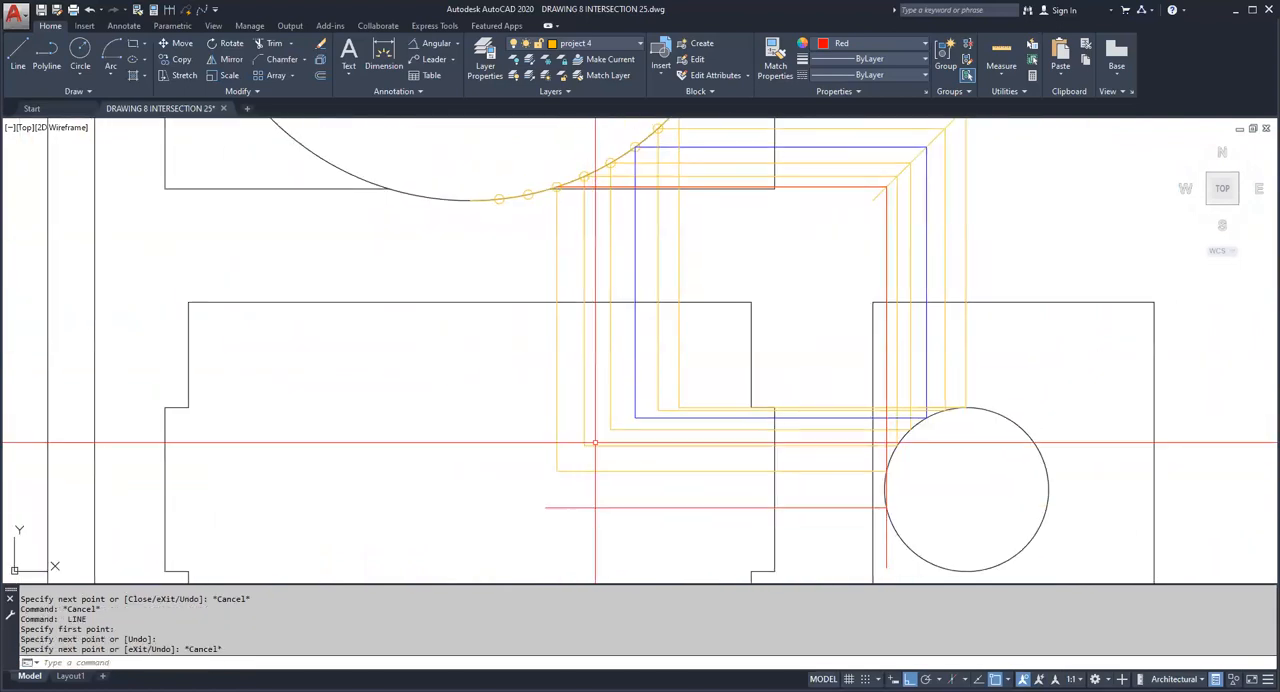
Step: Draw a vertical line from the lowest projected division point on the semicircle down past the lower horizontal projection in the front view
{"action": "scroll", "coordinate": [550, 225], "scroll_direction": "up", "scroll_amount": 7}
{"action": "key", "text": "space"}
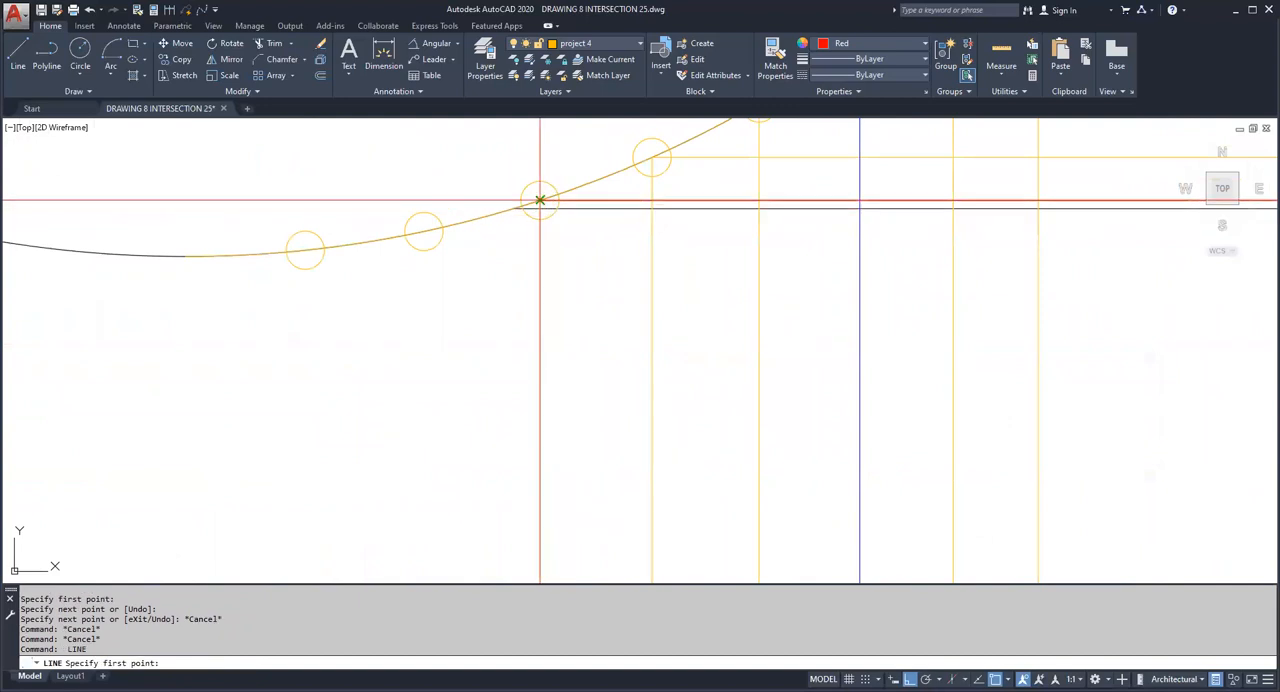
{"action": "left_click", "coordinate": [540, 200]}
{"action": "scroll", "coordinate": [589, 330], "scroll_direction": "down", "scroll_amount": 5}
{"action": "middle_click_drag", "start_coordinate": [591, 340], "coordinate": [554, 118]}
{"action": "middle_click_drag", "start_coordinate": [575, 266], "coordinate": [566, 129]}
{"action": "left_click", "coordinate": [442, 518]}
{"action": "key", "text": "Escape"}
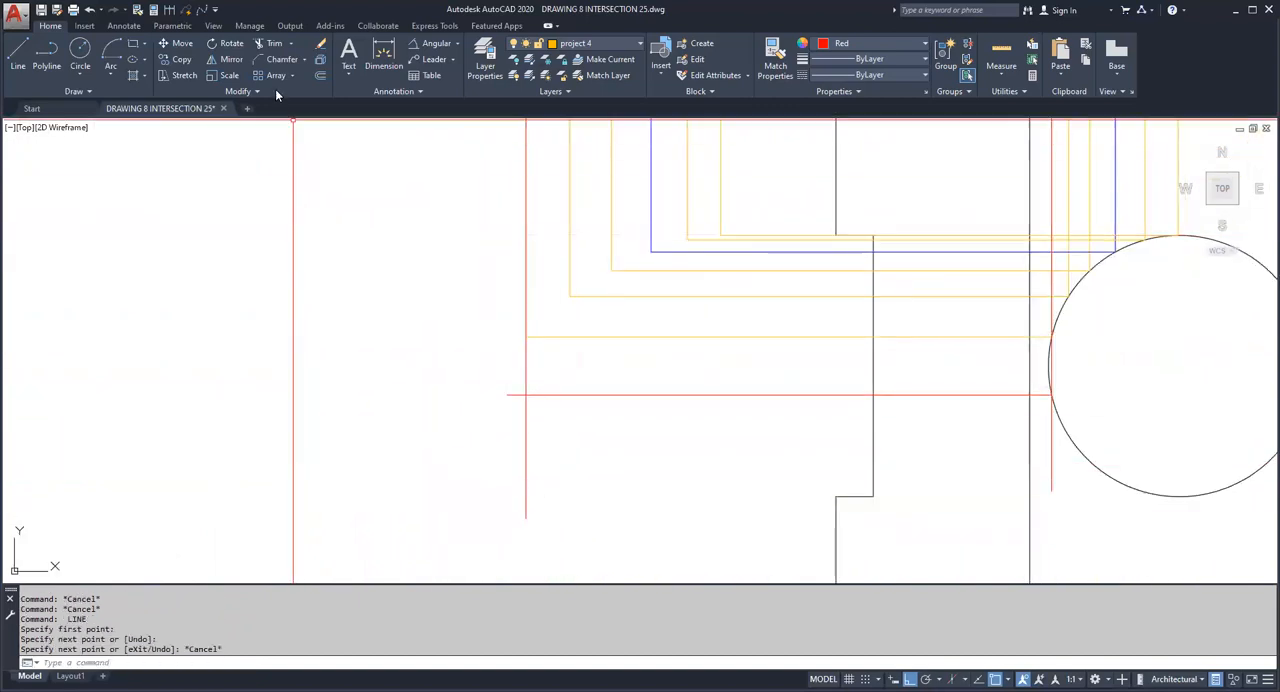
Step: Chamfer the red vertical and horizontal projection lines with zero distances into a corner in the front view
{"action": "left_click", "coordinate": [282, 59]}
{"action": "scroll", "coordinate": [549, 398], "scroll_direction": "down", "scroll_amount": 2}
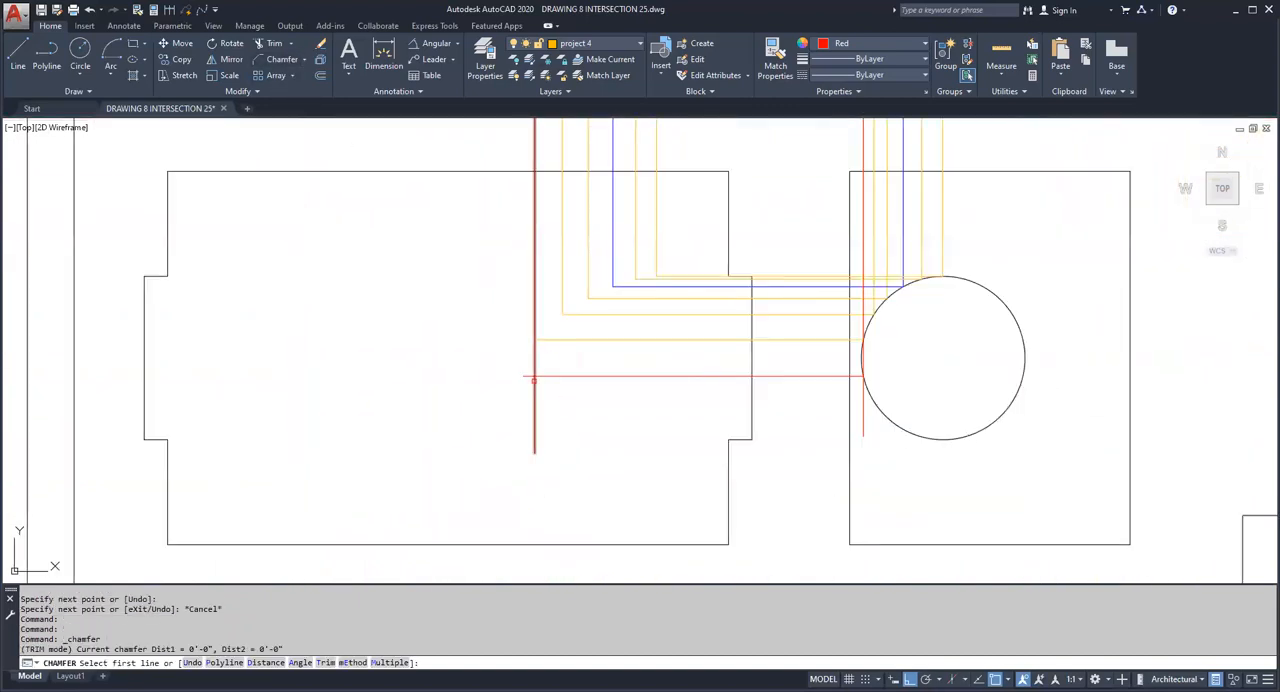
{"action": "left_click", "coordinate": [535, 383]}
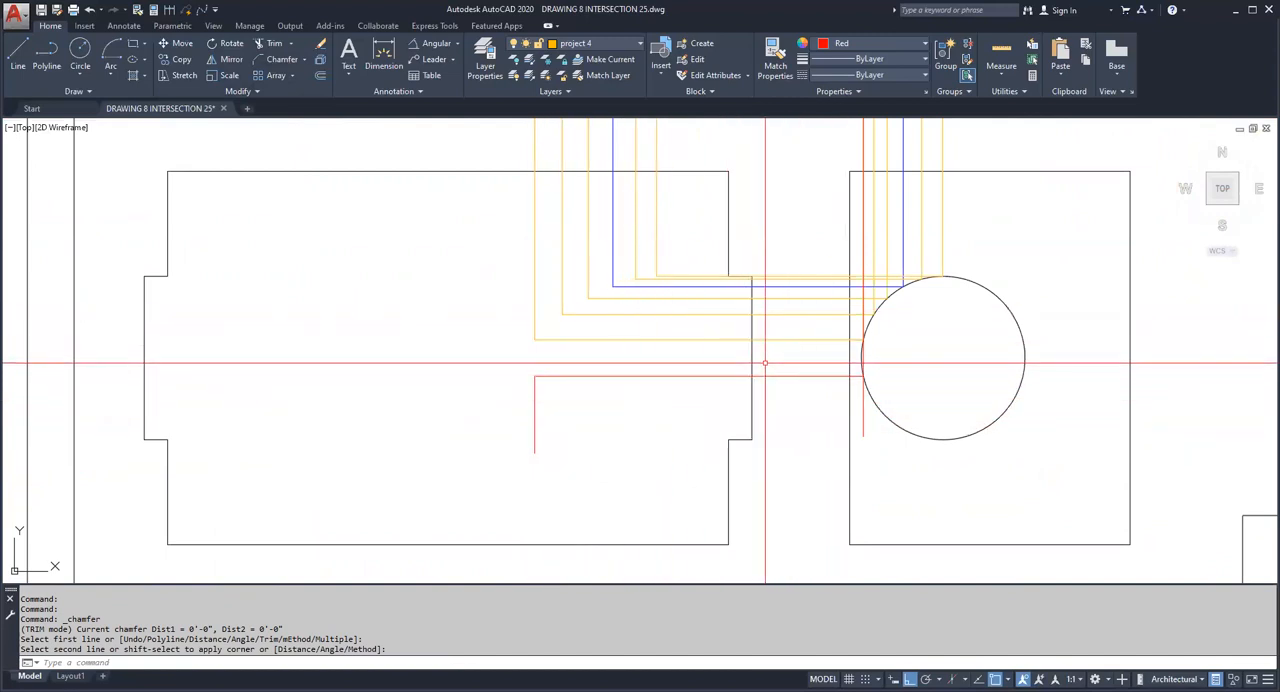
Step: Erase the three red projection lines in the front view and through the side-view circle
{"action": "left_click", "coordinate": [604, 407]}
{"action": "left_click", "coordinate": [511, 349]}
{"action": "left_click", "coordinate": [862, 407]}
{"action": "left_click", "coordinate": [855, 430]}
{"action": "key", "text": "Delete"}
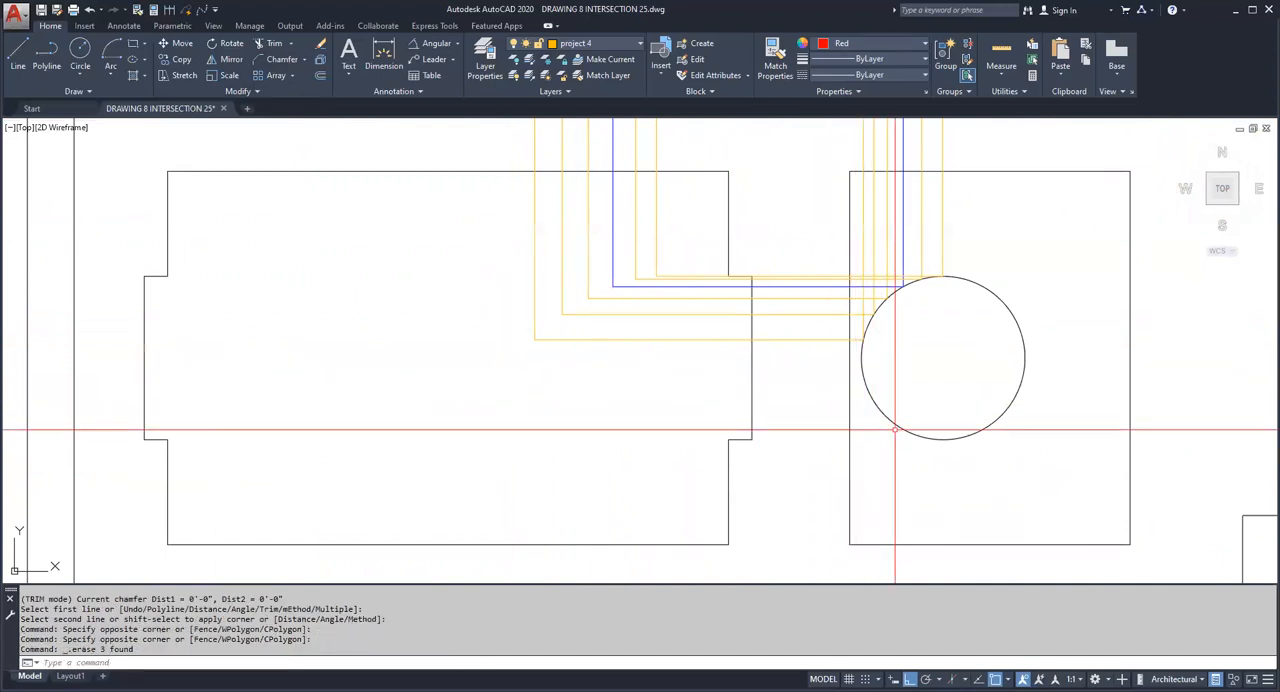
Step: Mirror the front view's vertical and horizontal projection lines about the side-view circle's horizontal centreline, keeping the source objects
{"action": "left_click", "coordinate": [676, 391]}
{"action": "left_click", "coordinate": [480, 245]}
{"action": "key", "text": "Return"}
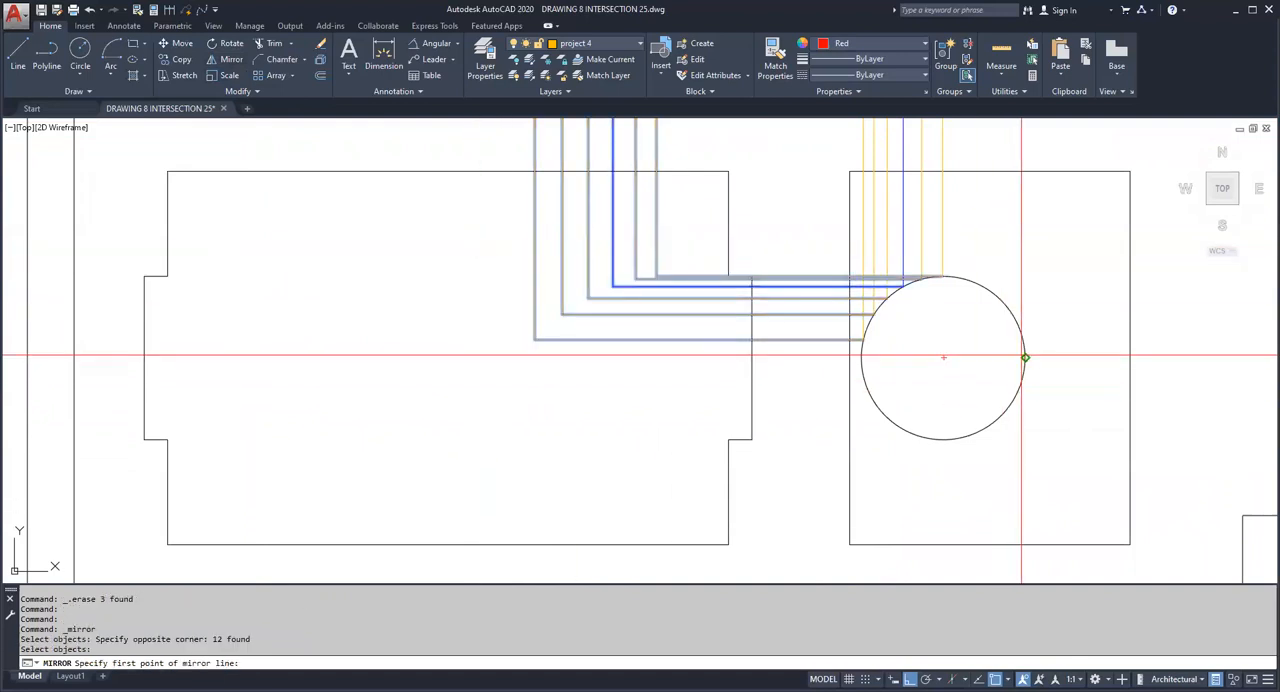
{"action": "left_click", "coordinate": [1025, 357]}
{"action": "left_click", "coordinate": [972, 366]}
{"action": "right_click", "coordinate": [972, 369]}
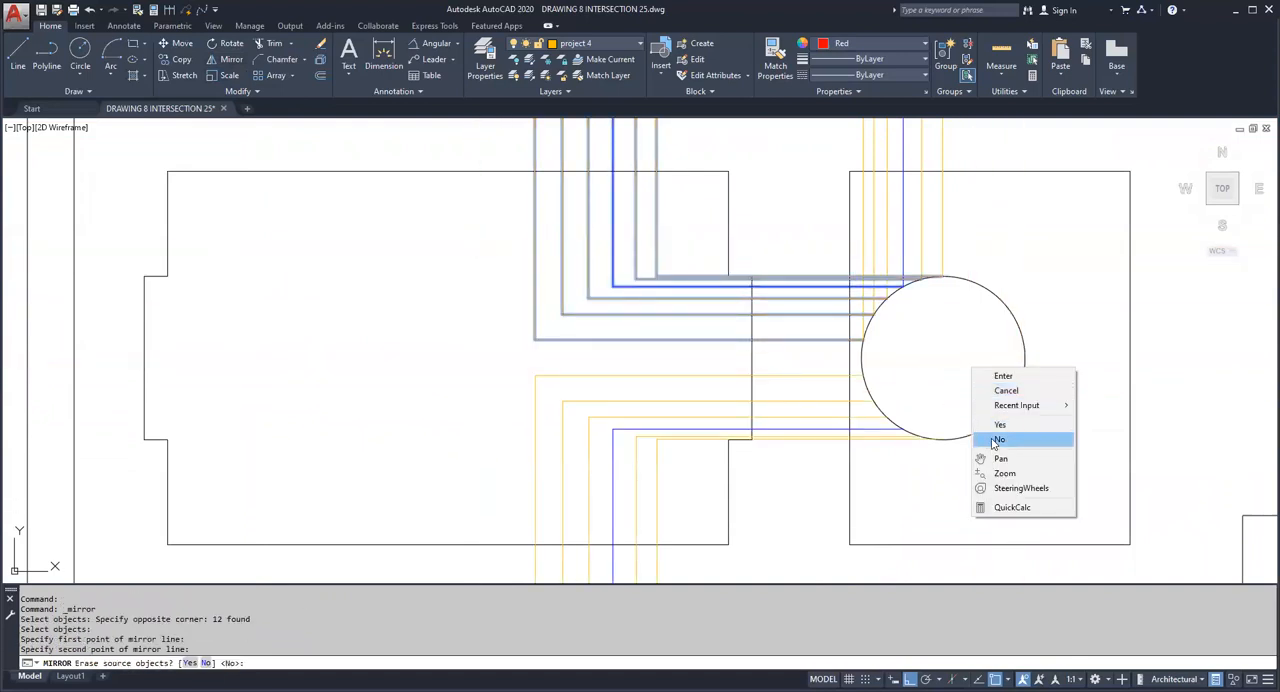
{"action": "left_click", "coordinate": [998, 440]}
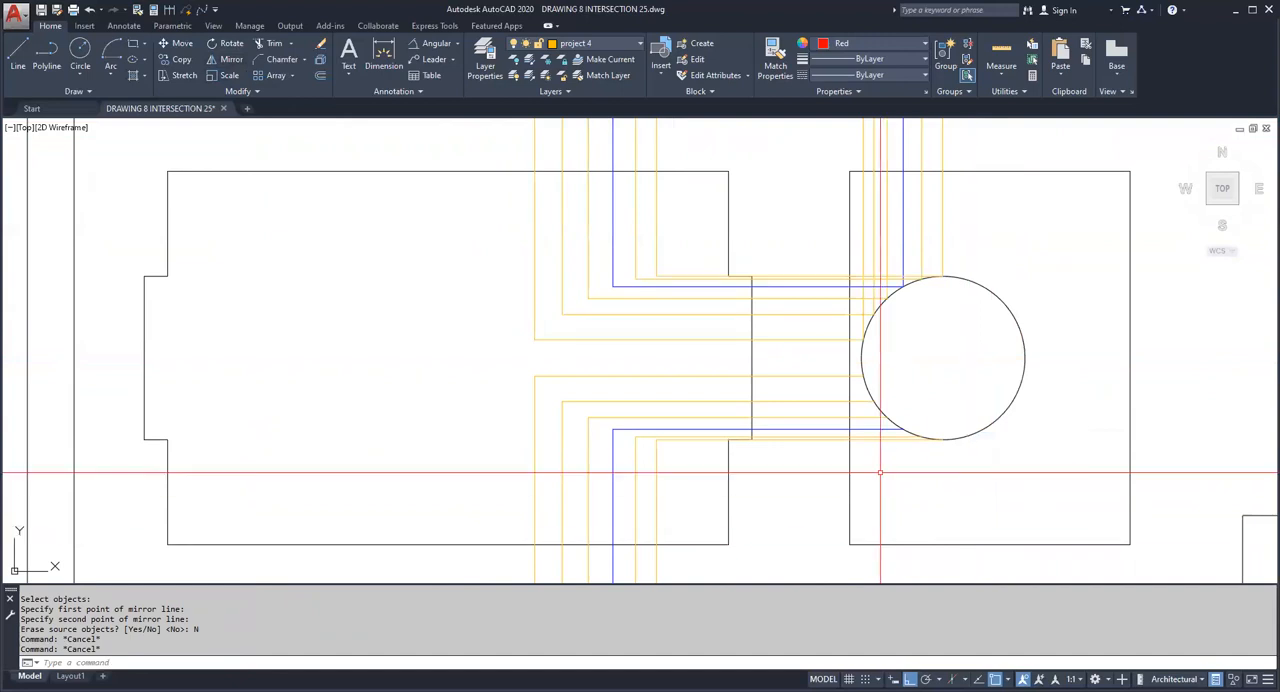
Step: Draw a fit-point spline through all upper and mirrored lower projection corners in the front view to form the intersection curve
{"action": "scroll", "coordinate": [900, 508], "scroll_direction": "down", "scroll_amount": 5}
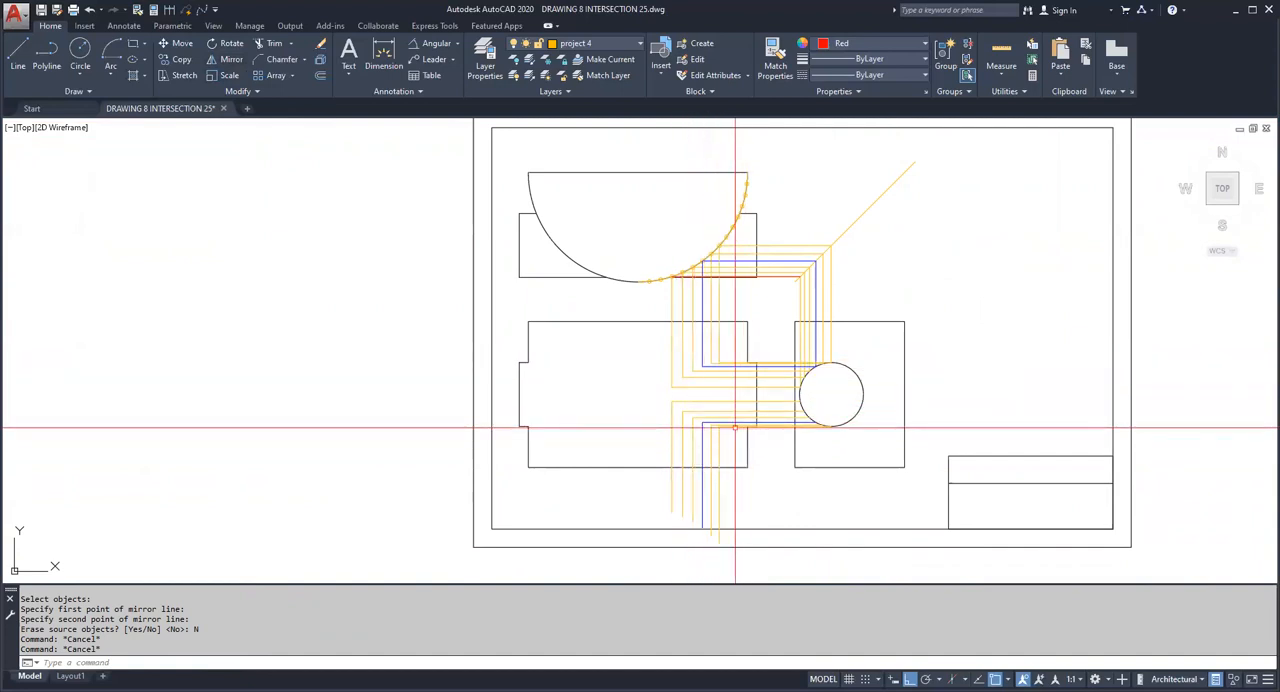
{"action": "scroll", "coordinate": [722, 411], "scroll_direction": "up", "scroll_amount": 6}
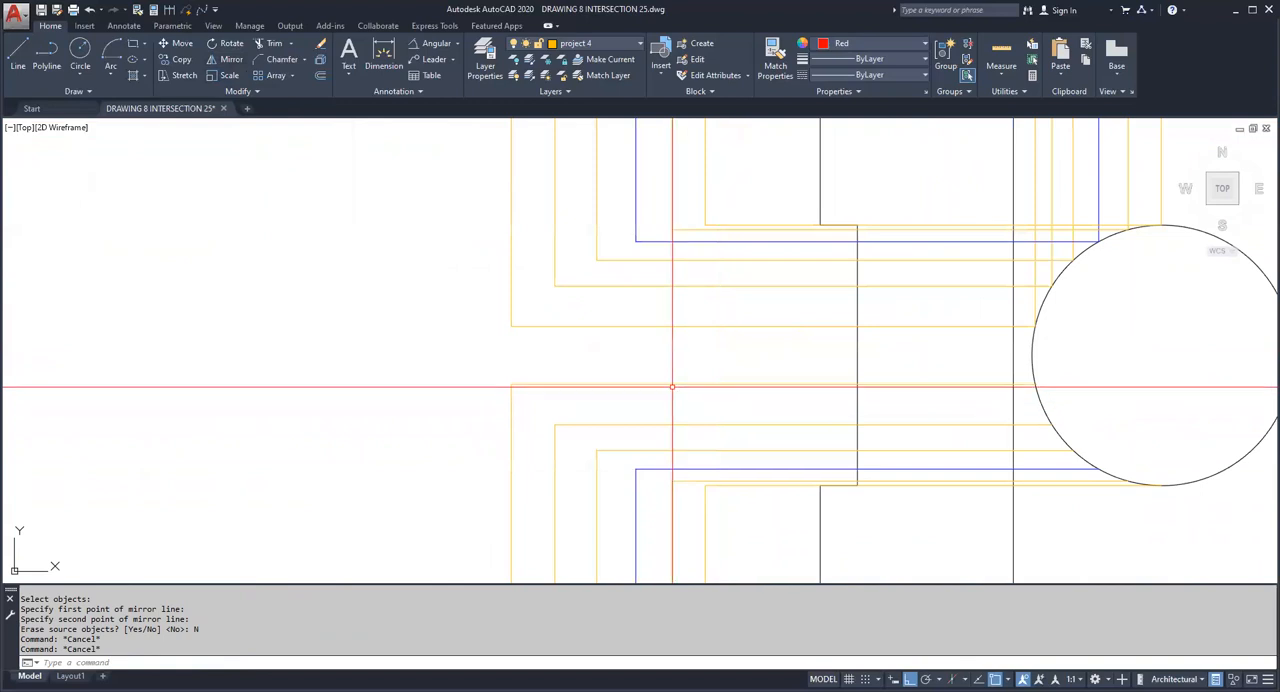
{"action": "left_click", "coordinate": [203, 11]}
{"action": "scroll", "coordinate": [708, 212], "scroll_direction": "up", "scroll_amount": 2}
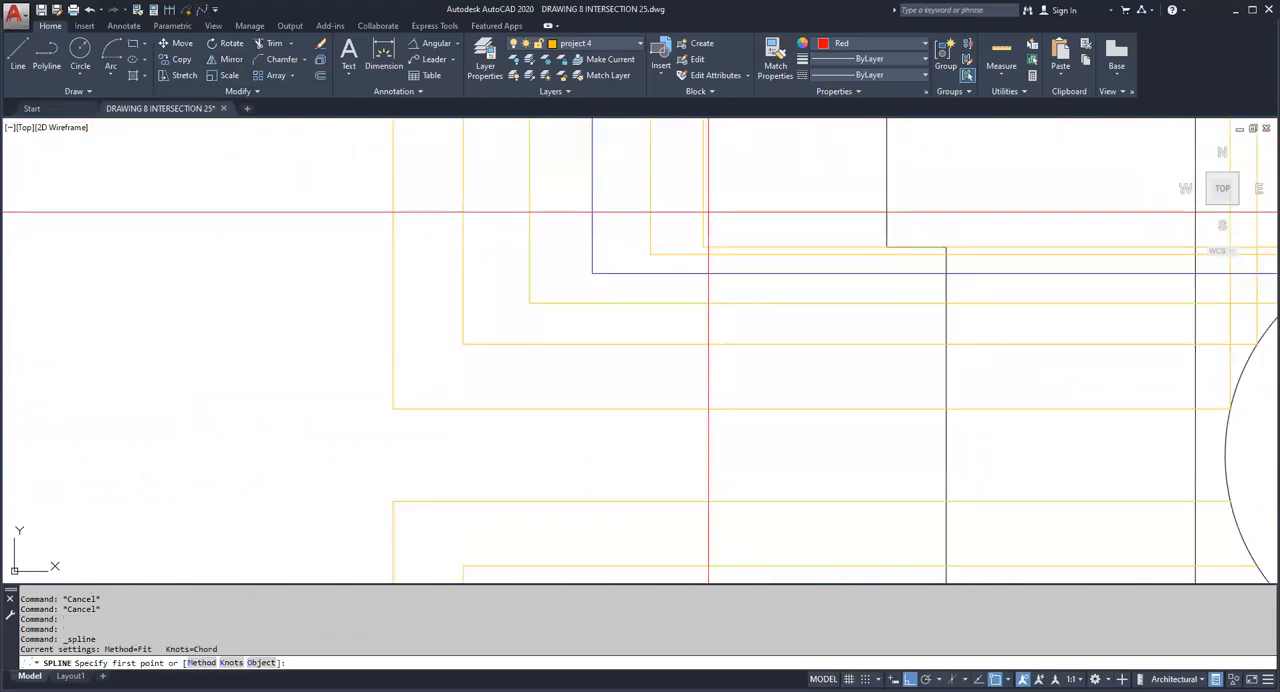
{"action": "left_click", "coordinate": [650, 253]}
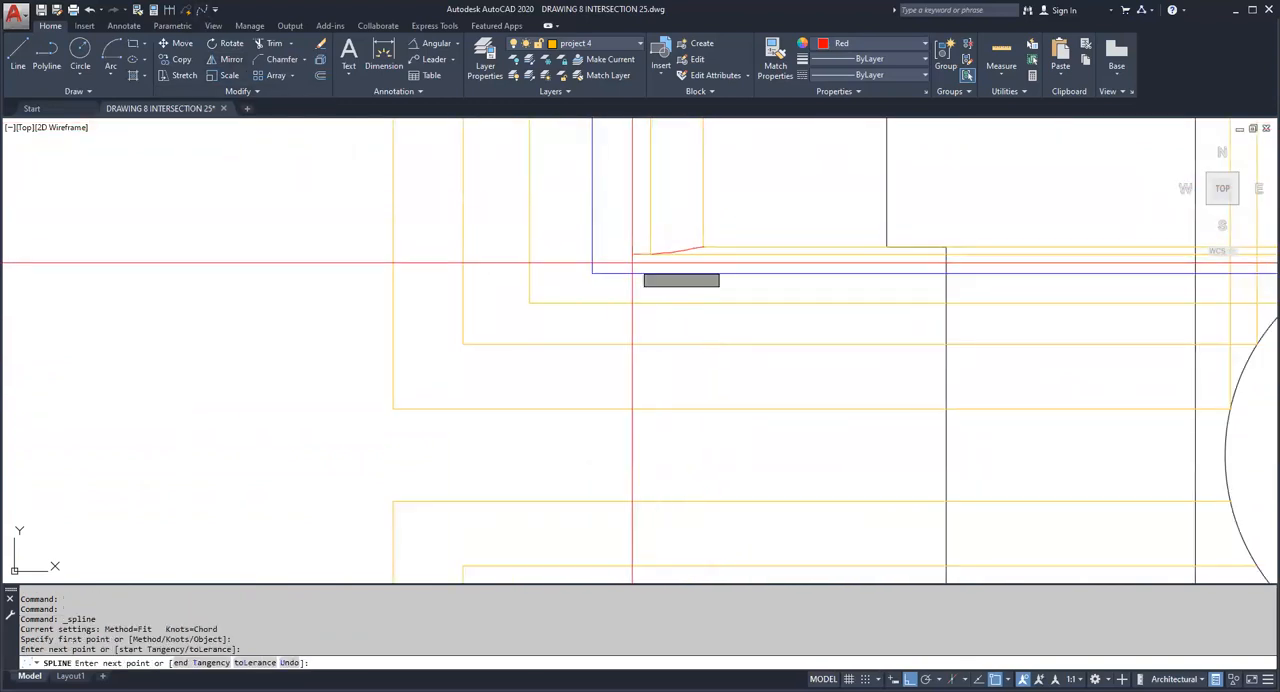
{"action": "left_click", "coordinate": [592, 271]}
{"action": "left_click", "coordinate": [529, 302]}
{"action": "left_click", "coordinate": [463, 343]}
{"action": "left_click", "coordinate": [393, 408]}
{"action": "left_click", "coordinate": [393, 502]}
{"action": "middle_click_drag", "start_coordinate": [463, 503], "coordinate": [445, 371]}
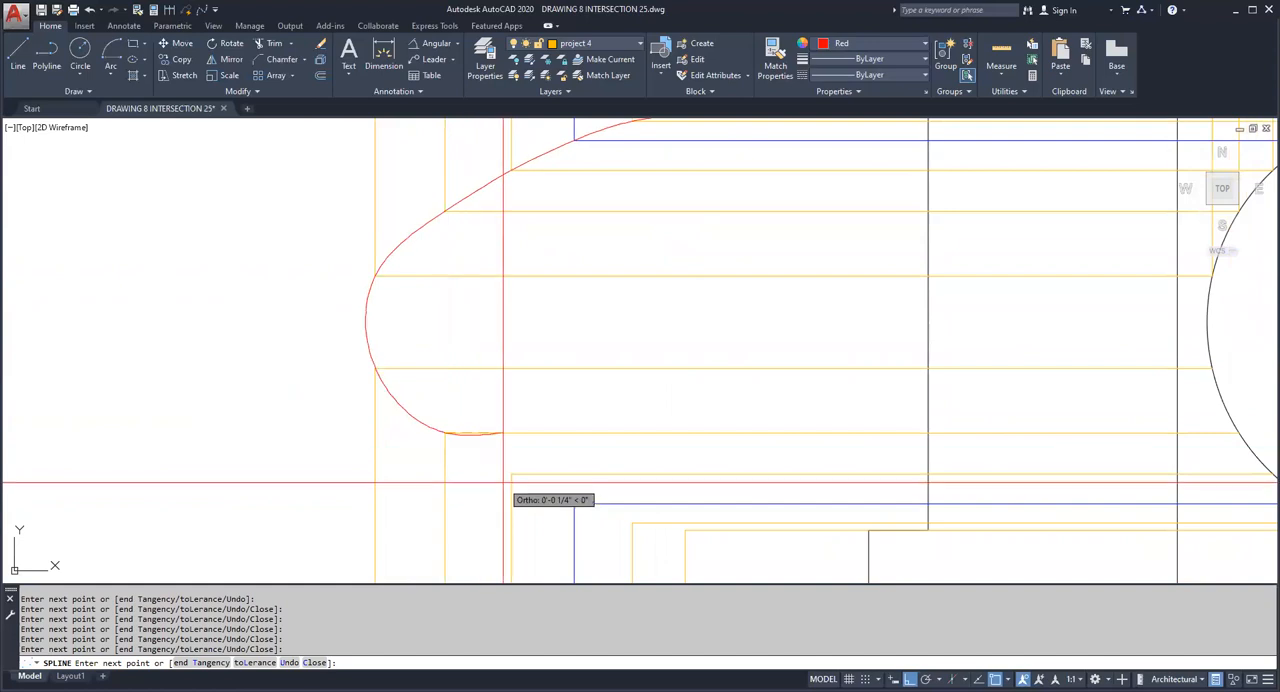
{"action": "left_click", "coordinate": [632, 531]}
{"action": "left_click", "coordinate": [685, 529]}
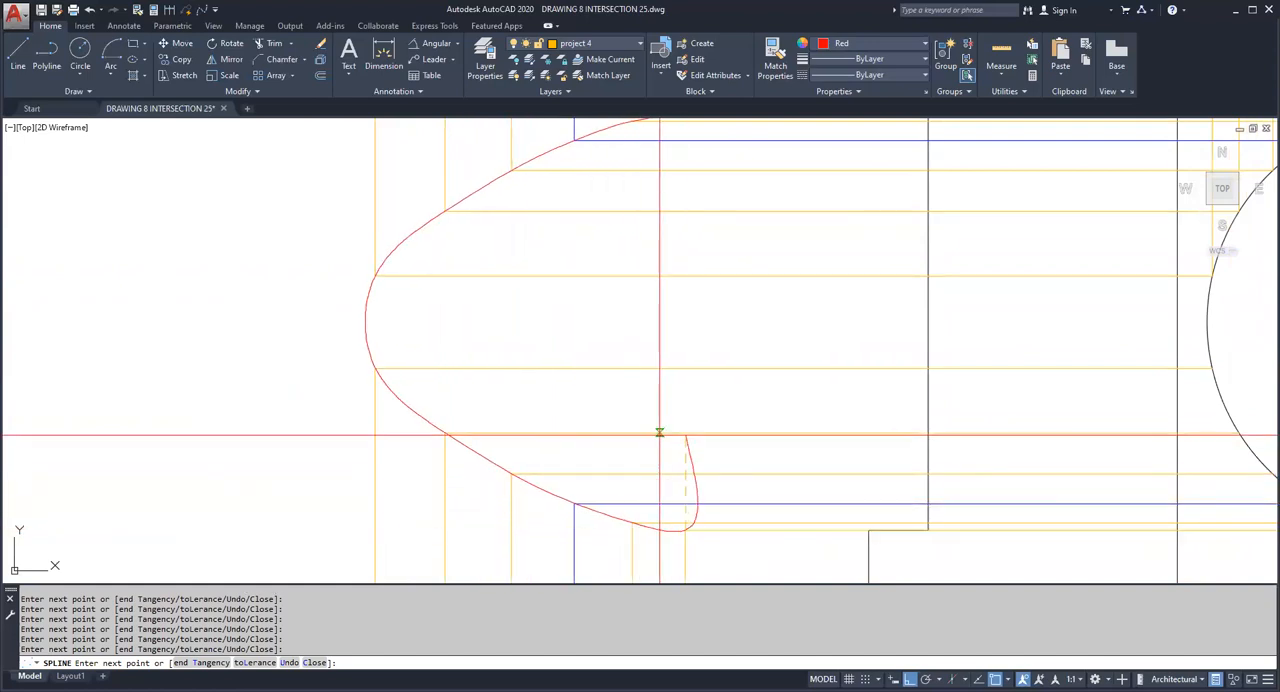
{"action": "scroll", "coordinate": [659, 432], "scroll_direction": "down", "scroll_amount": 4}
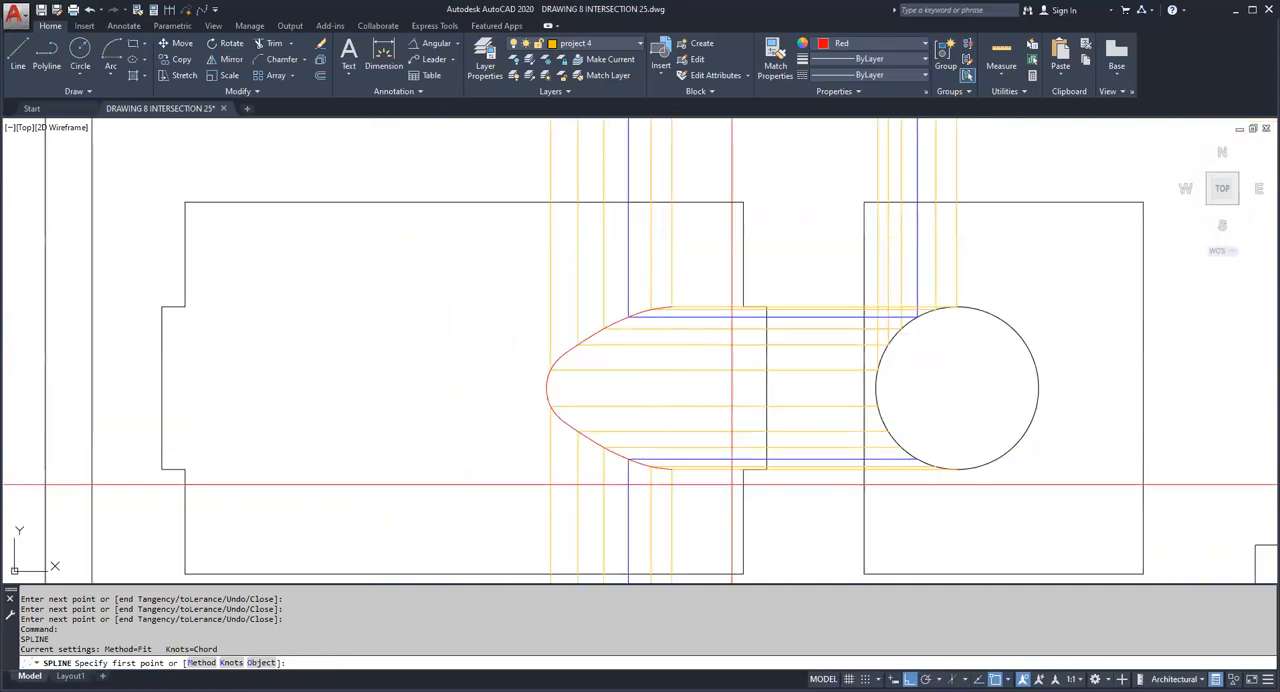
{"action": "key", "text": "Escape"}
Step: Match the intersection spline's properties to the front view's black outline
{"action": "scroll", "coordinate": [732, 404], "scroll_direction": "down", "scroll_amount": 2}
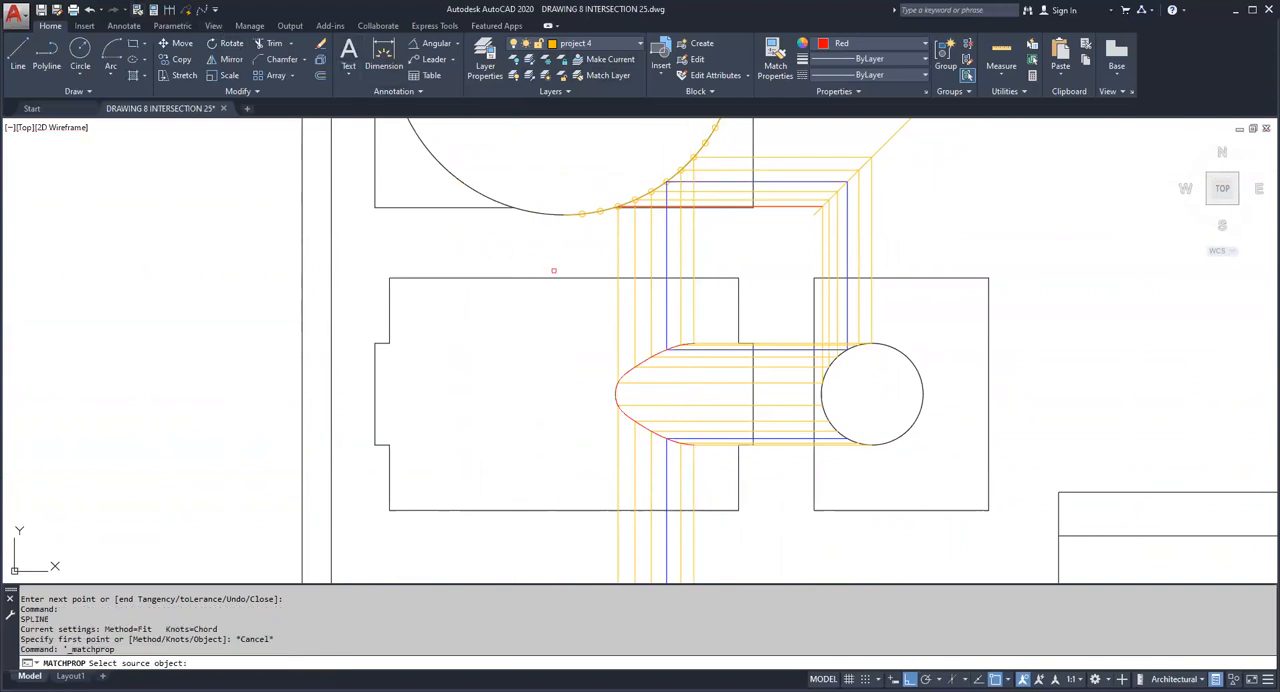
{"action": "left_click", "coordinate": [566, 279]}
{"action": "left_click", "coordinate": [557, 334]}
{"action": "left_click", "coordinate": [749, 471]}
{"action": "key", "text": "Escape"}
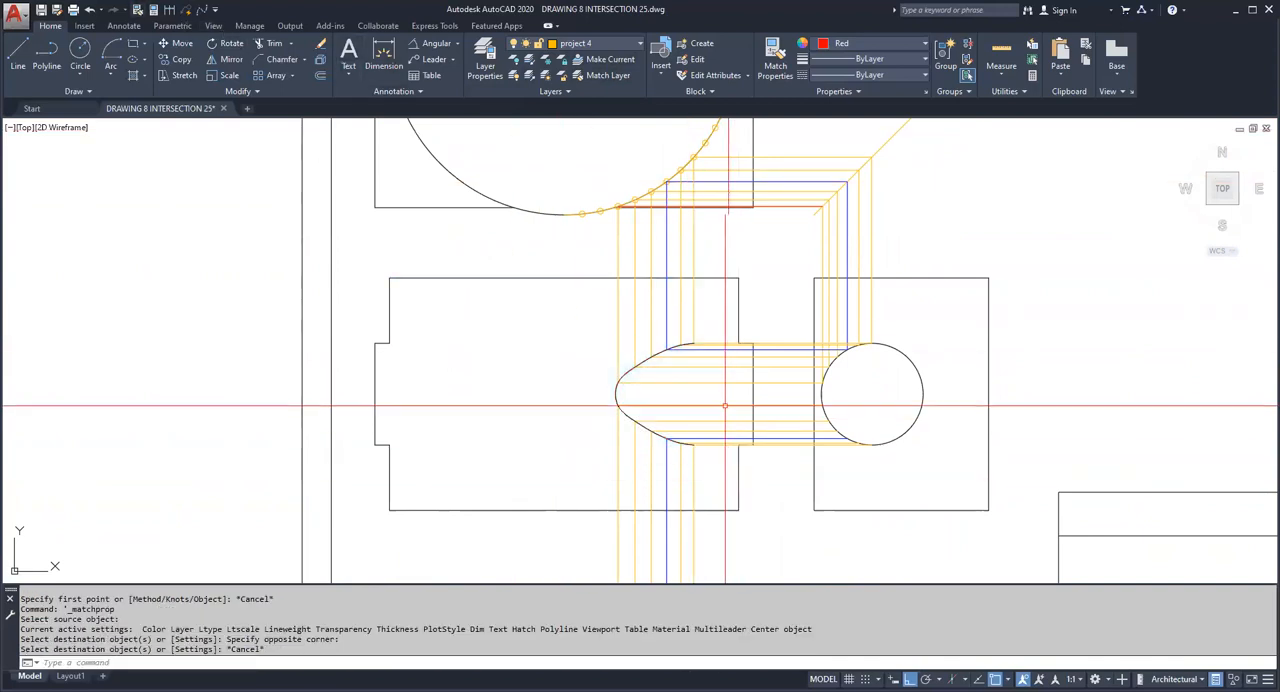
{"action": "scroll", "coordinate": [699, 359], "scroll_direction": "up", "scroll_amount": 6}
{"action": "middle_click_drag", "start_coordinate": [699, 359], "coordinate": [705, 252]}
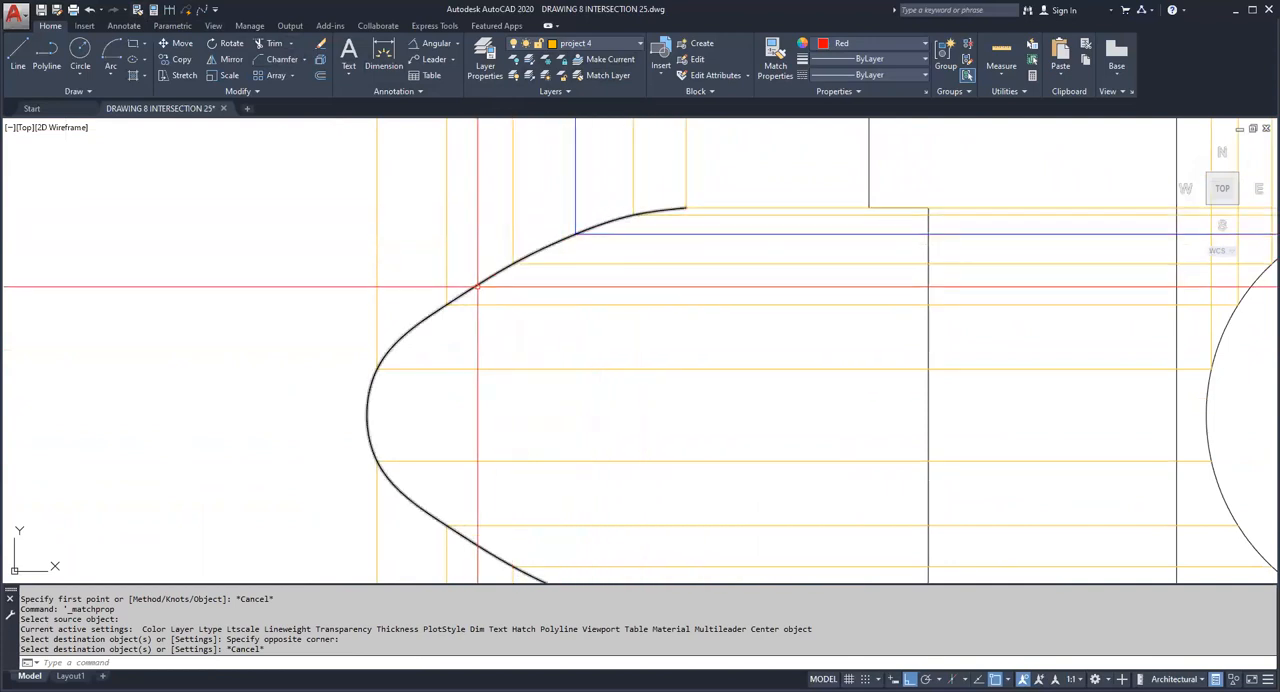
{"action": "middle_click_drag", "start_coordinate": [444, 309], "coordinate": [474, 249]}
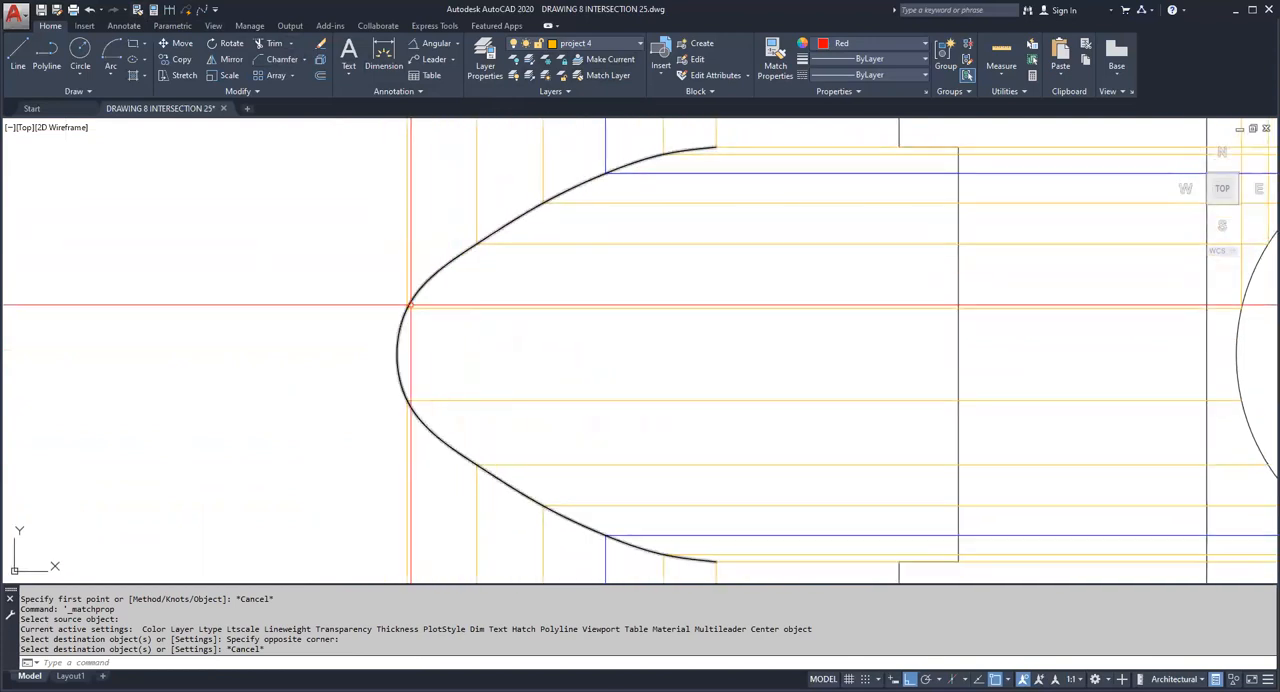
{"action": "scroll", "coordinate": [651, 392], "scroll_direction": "down", "scroll_amount": 4}
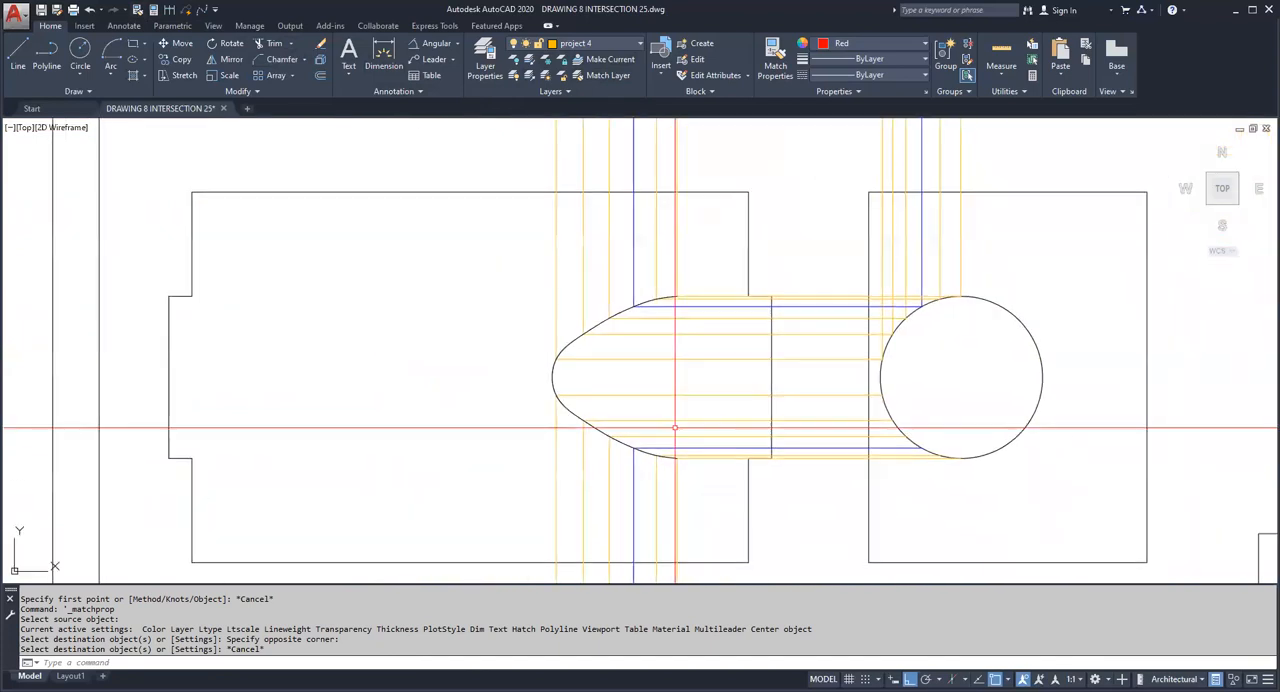
{"action": "scroll", "coordinate": [751, 484], "scroll_direction": "down", "scroll_amount": 2}
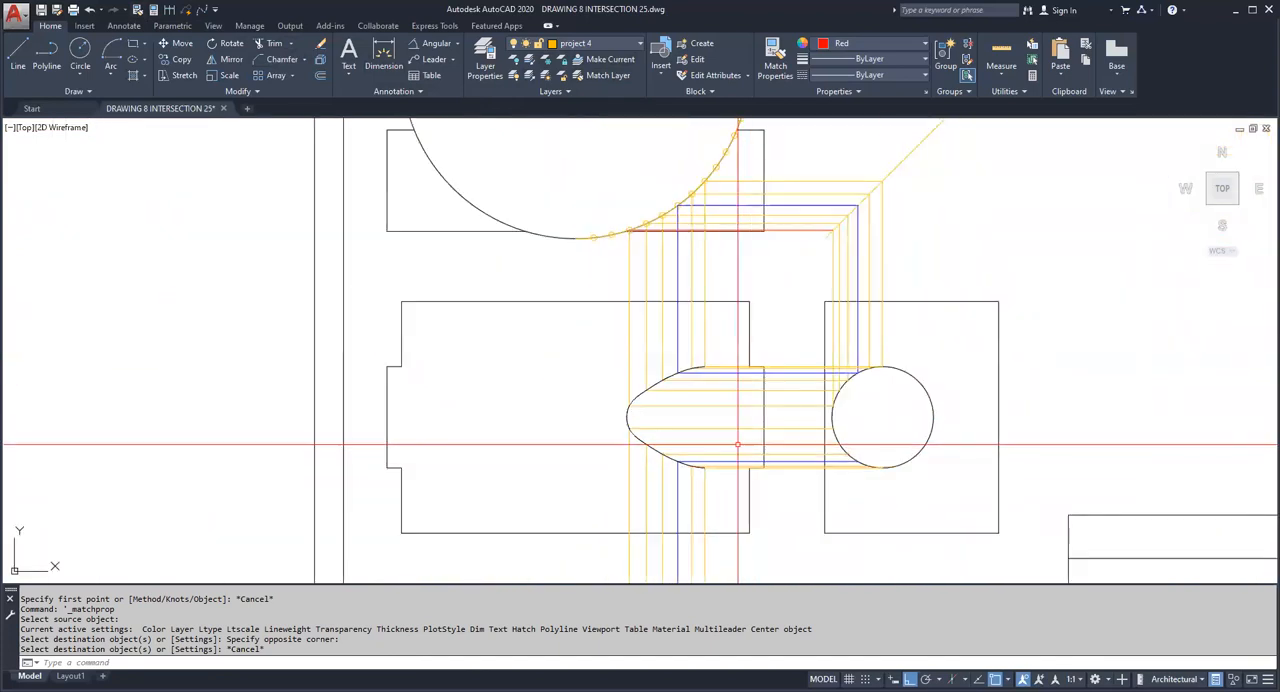
Step: Try to freeze the projection lines' layer by picking one of the vertical projection lines
{"action": "left_click", "coordinate": [543, 64]}
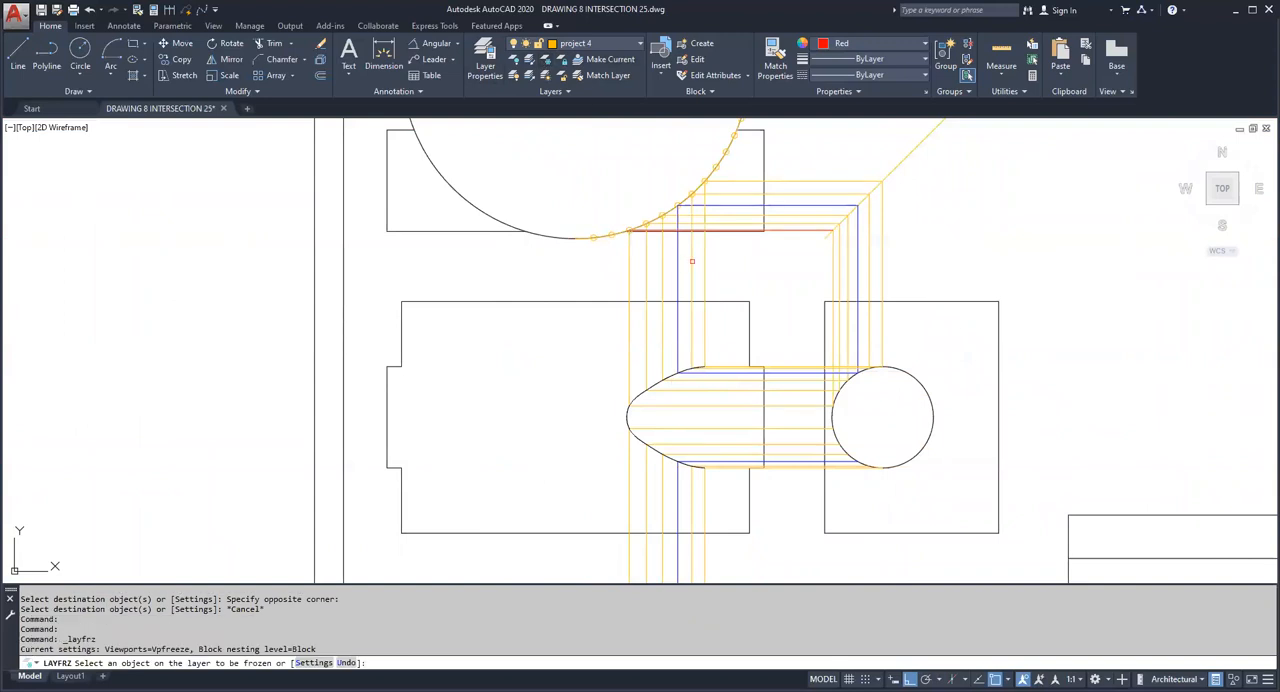
{"action": "left_click", "coordinate": [702, 262]}
{"action": "key", "text": "Escape"}
{"action": "key", "text": "Escape"}
Step: Make layer 0 current by picking an outline object, and freeze the projection lines' layer project 4
{"action": "left_click", "coordinate": [609, 61]}
{"action": "left_click", "coordinate": [571, 232]}
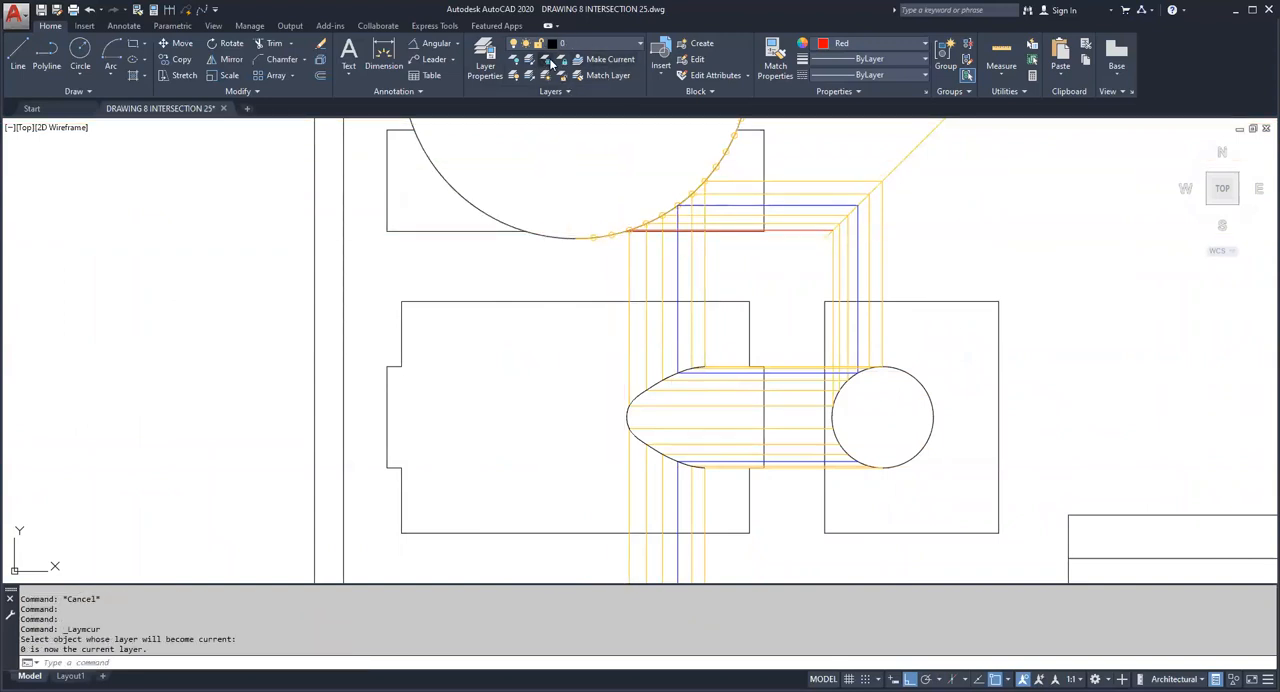
{"action": "left_click", "coordinate": [548, 63]}
{"action": "left_click", "coordinate": [676, 254]}
{"action": "middle_click_drag", "start_coordinate": [690, 303], "coordinate": [708, 263]}
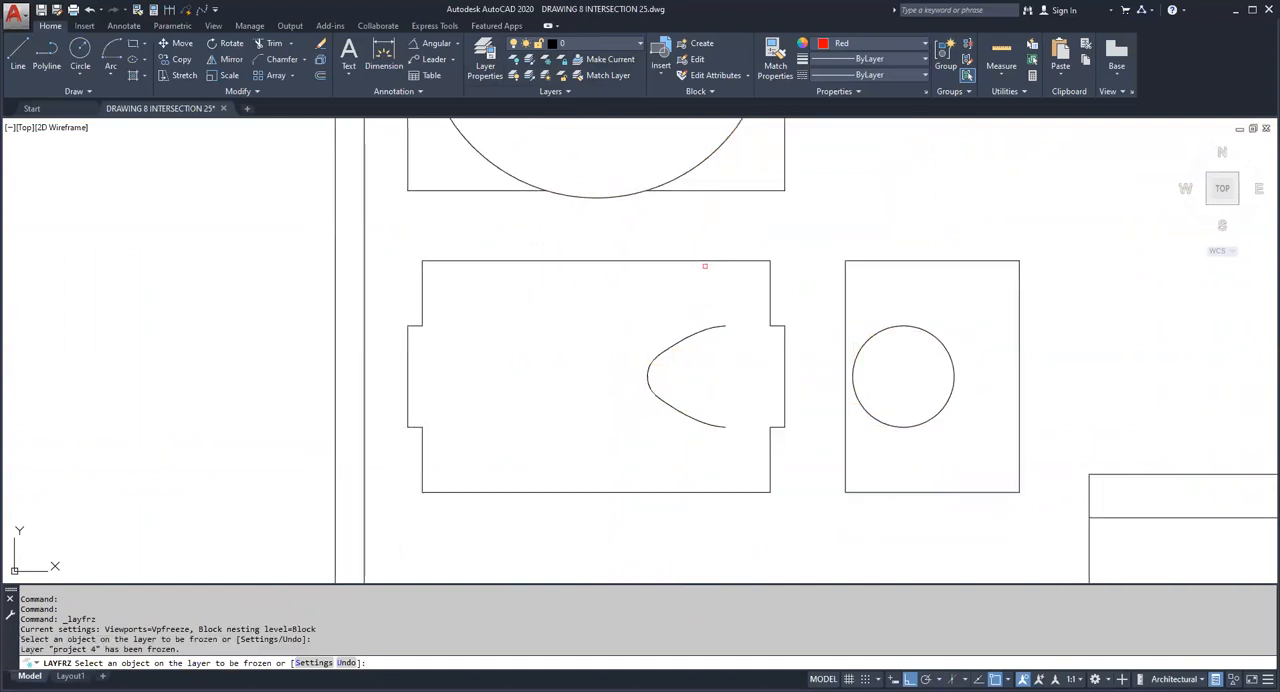
{"action": "key", "text": "Escape"}
Step: Draw a vertical line from the intersection curve's upper end down past its lower end
{"action": "scroll", "coordinate": [676, 440], "scroll_direction": "up", "scroll_amount": 2}
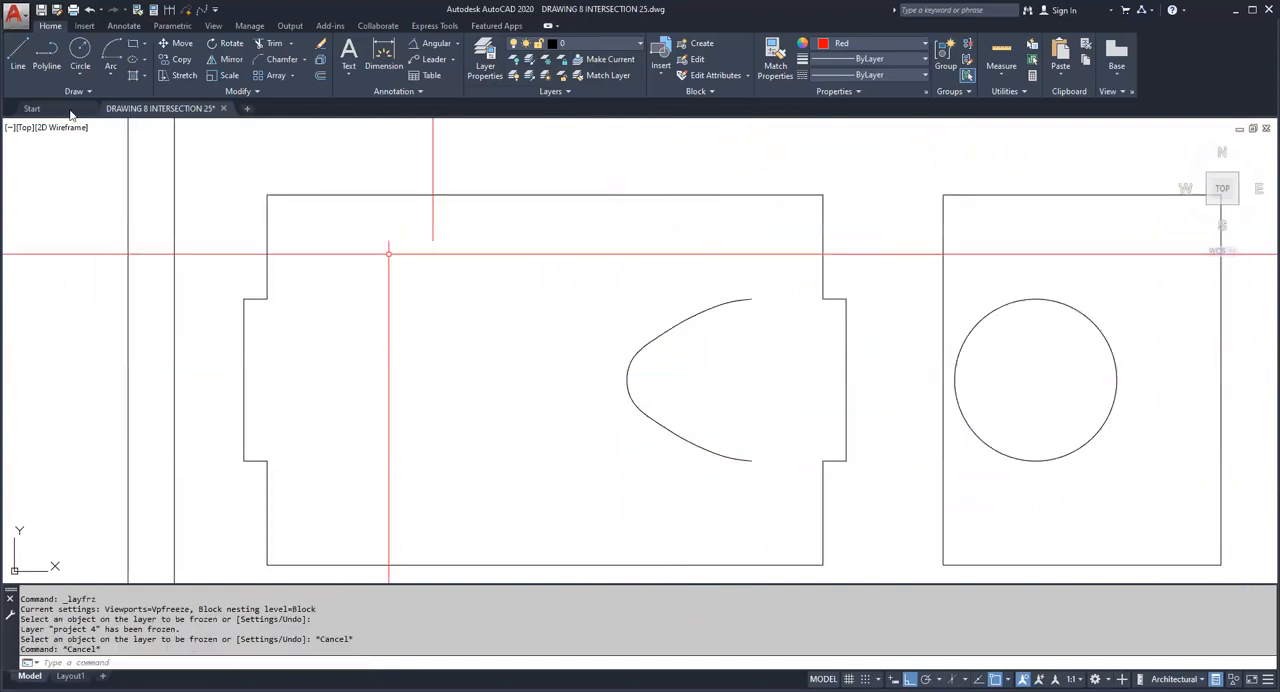
{"action": "left_click", "coordinate": [18, 55]}
{"action": "left_click", "coordinate": [751, 298]}
{"action": "left_click", "coordinate": [755, 495]}
{"action": "key", "text": "Escape"}
Step: Stretch the vertical line's upper endpoint to above the intersection curve's upper end
{"action": "left_click", "coordinate": [776, 406]}
{"action": "left_click", "coordinate": [740, 390]}
{"action": "left_click", "coordinate": [751, 298]}
{"action": "left_click", "coordinate": [737, 240]}
{"action": "key", "text": "Escape"}
{"action": "key", "text": "Escape"}
{"action": "key", "text": "Escape"}
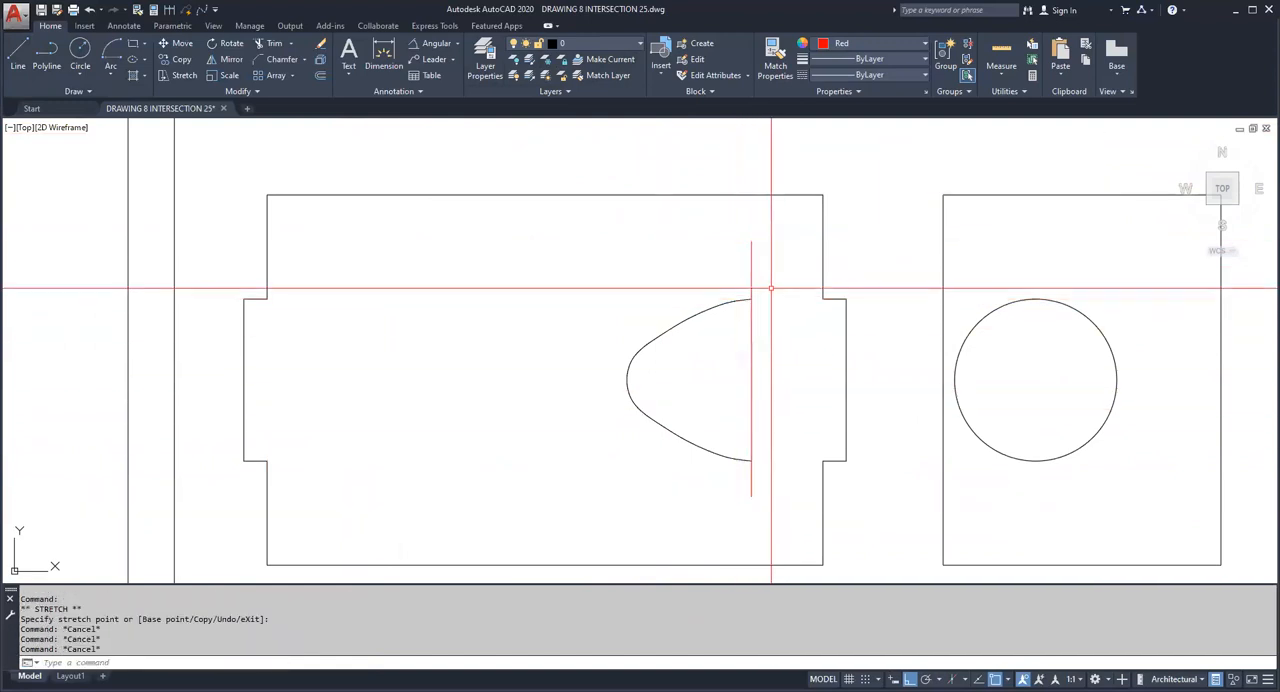
{"action": "key", "text": "Escape"}
{"action": "left_click", "coordinate": [816, 266]}
{"action": "left_click", "coordinate": [826, 256]}
{"action": "left_click", "coordinate": [824, 253]}
{"action": "left_click", "coordinate": [804, 249]}
{"action": "key", "text": "Escape"}
{"action": "key", "text": "Escape"}
{"action": "key", "text": "Escape"}
Step: Extend the upper and lower horizontal edges of the front view's right cylinder end to the vertical line at the intersection curve's ends
{"action": "type", "text": "ex"}
{"action": "key", "text": "Return"}
{"action": "left_click", "coordinate": [759, 340]}
{"action": "left_click", "coordinate": [770, 355]}
{"action": "left_click", "coordinate": [770, 355]}
{"action": "left_click", "coordinate": [744, 366]}
{"action": "key", "text": "Return"}
{"action": "left_click", "coordinate": [843, 461]}
{"action": "left_click", "coordinate": [840, 464]}
{"action": "right_click", "coordinate": [836, 468]}
{"action": "left_click", "coordinate": [836, 317]}
{"action": "left_click", "coordinate": [830, 278]}
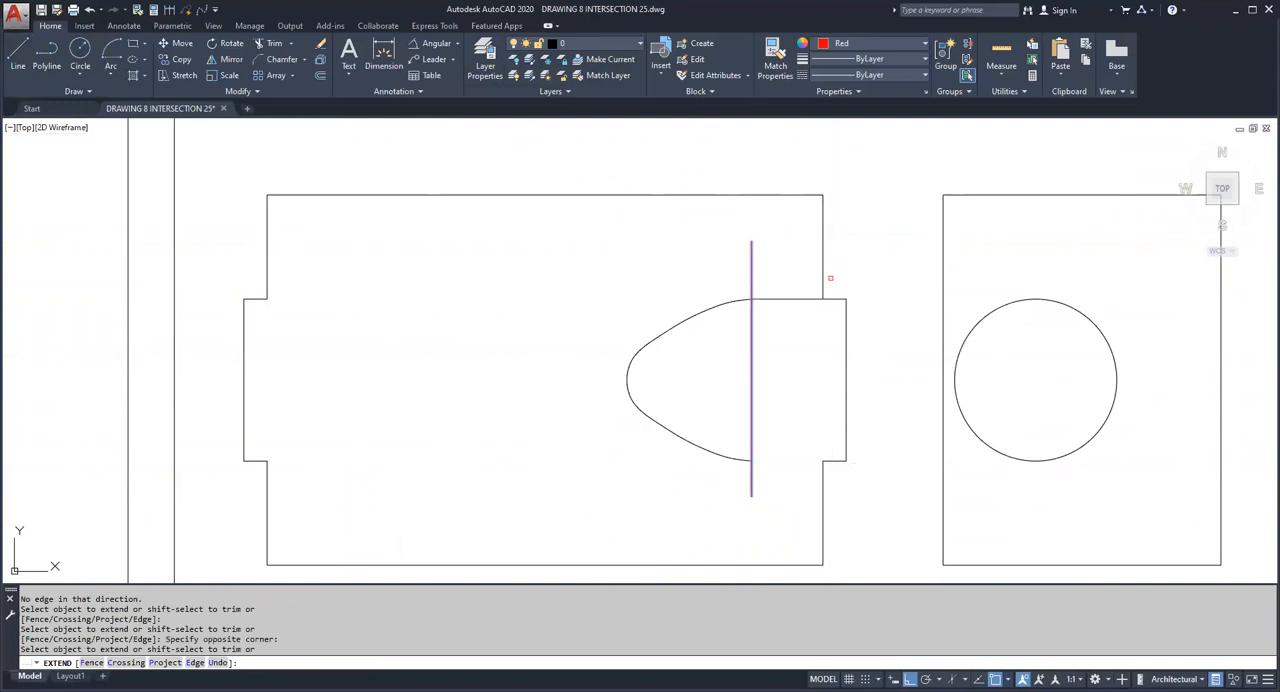
{"action": "left_click", "coordinate": [844, 440]}
{"action": "key", "text": "Escape"}
Step: Erase the red vertical boundary line at the intersection curve's ends
{"action": "left_click", "coordinate": [765, 390]}
{"action": "left_click", "coordinate": [738, 373]}
{"action": "key", "text": "Delete"}
Step: Mirror the intersection curve about the vertical axis through the midpoint of the front view's top edge, keeping the source curve
{"action": "scroll", "coordinate": [632, 408], "scroll_direction": "down", "scroll_amount": 4}
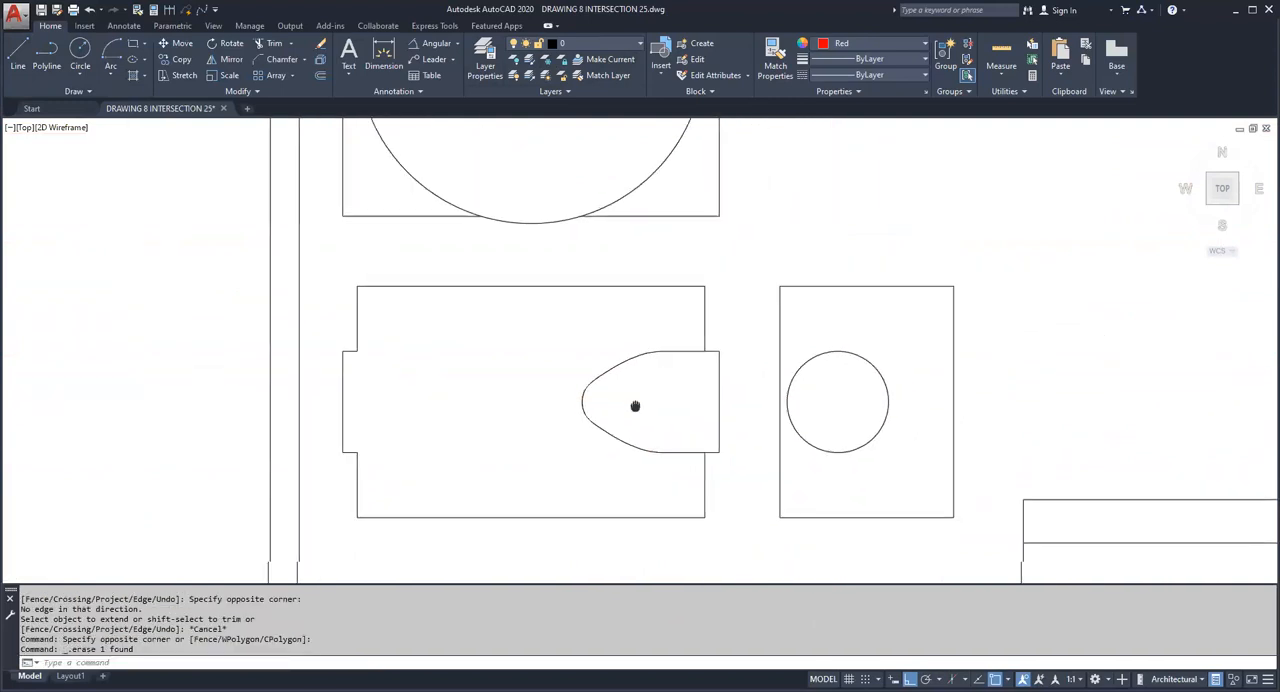
{"action": "scroll", "coordinate": [627, 408], "scroll_direction": "up", "scroll_amount": 3}
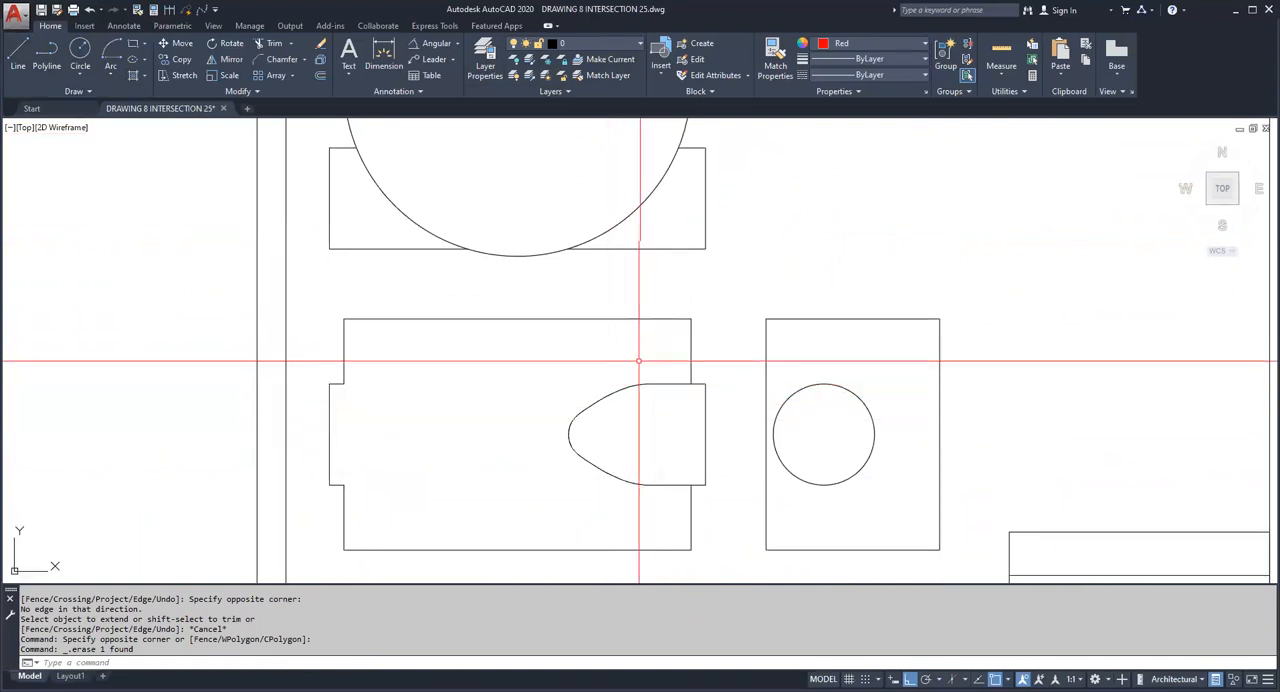
{"action": "scroll", "coordinate": [642, 292], "scroll_direction": "down", "scroll_amount": 2}
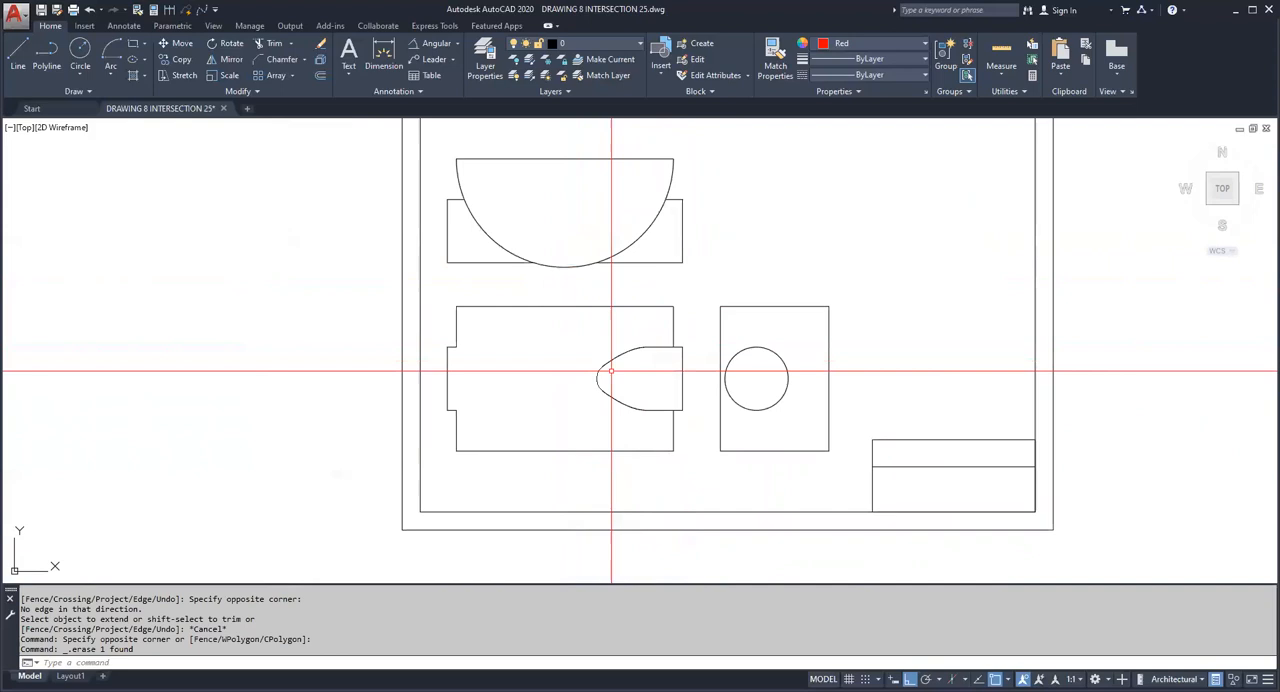
{"action": "scroll", "coordinate": [600, 390], "scroll_direction": "up", "scroll_amount": 2}
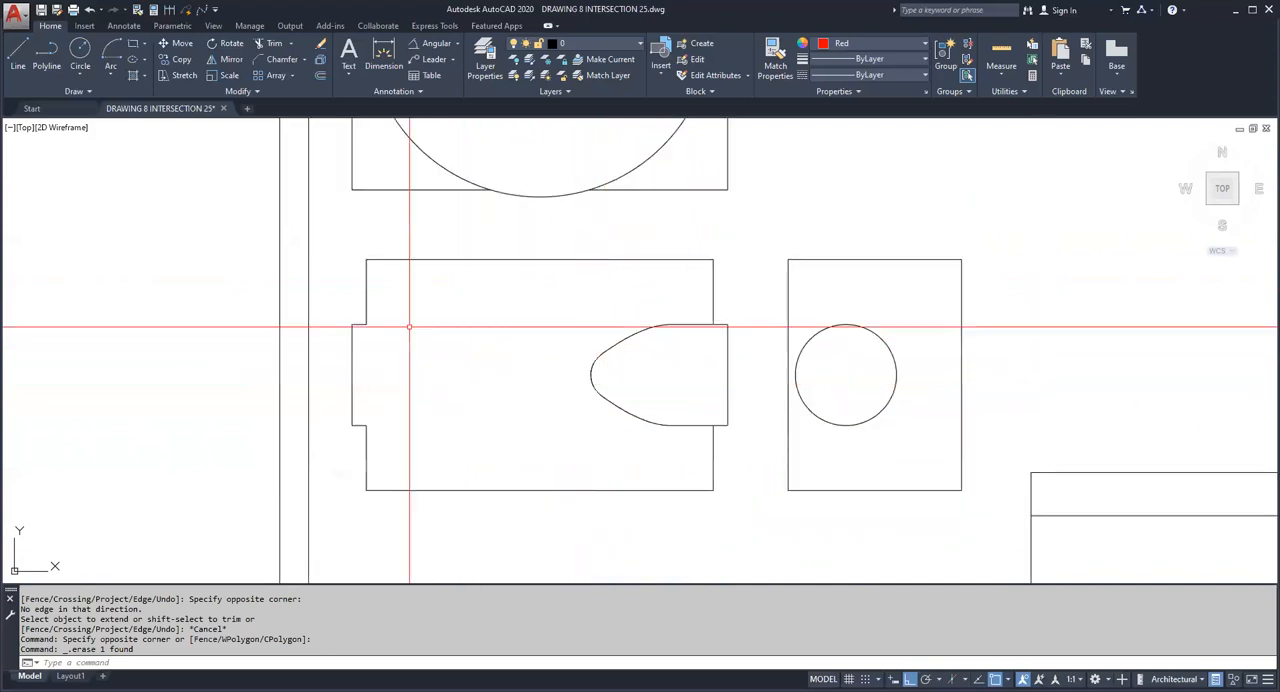
{"action": "left_click", "coordinate": [231, 59]}
{"action": "left_click", "coordinate": [540, 294]}
{"action": "left_click", "coordinate": [707, 455]}
{"action": "key", "text": "Return"}
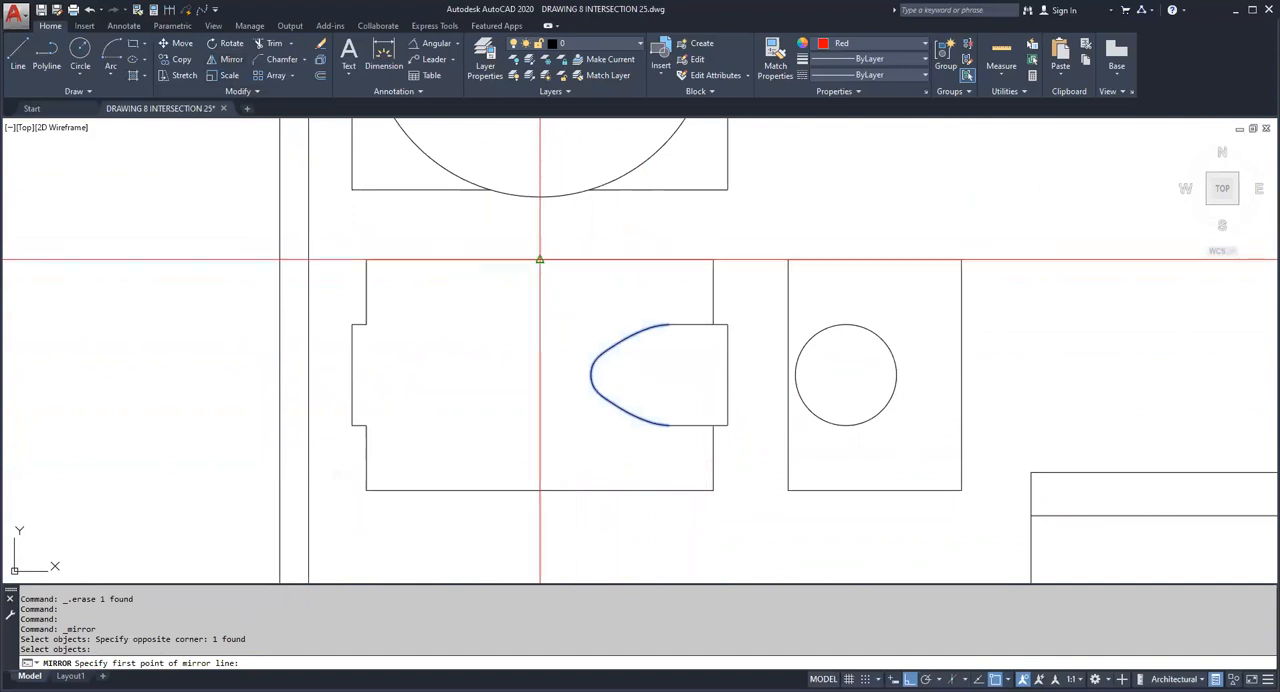
{"action": "left_click", "coordinate": [535, 260]}
{"action": "left_click", "coordinate": [560, 303]}
{"action": "right_click", "coordinate": [562, 302]}
{"action": "left_click", "coordinate": [589, 380]}
{"action": "key", "text": "Escape"}
{"action": "key", "text": "Escape"}
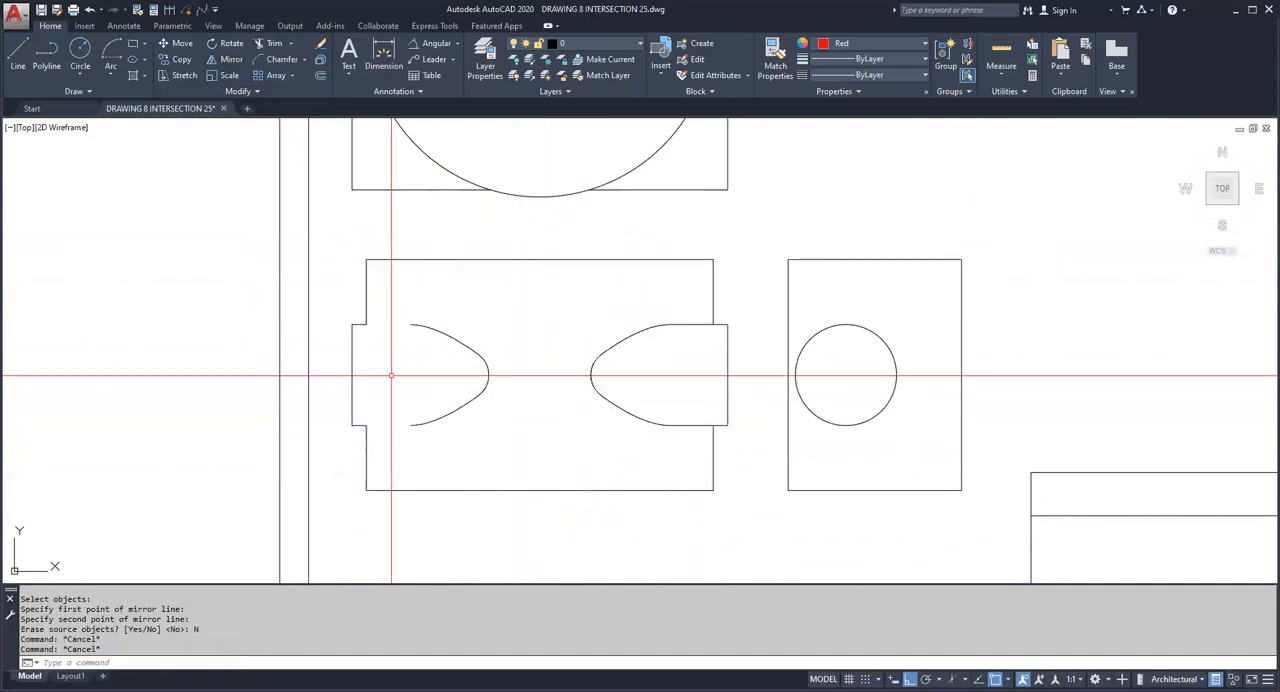
Step: Erase the three short lines of the left cylinder end in the front view
{"action": "left_click", "coordinate": [340, 316]}
{"action": "left_click", "coordinate": [380, 438]}
{"action": "key", "text": "Delete"}
Step: Mirror the right cylinder end's three lines about the vertical axis through the front view's top-edge midpoint, keeping the source lines
{"action": "left_click", "coordinate": [224, 59]}
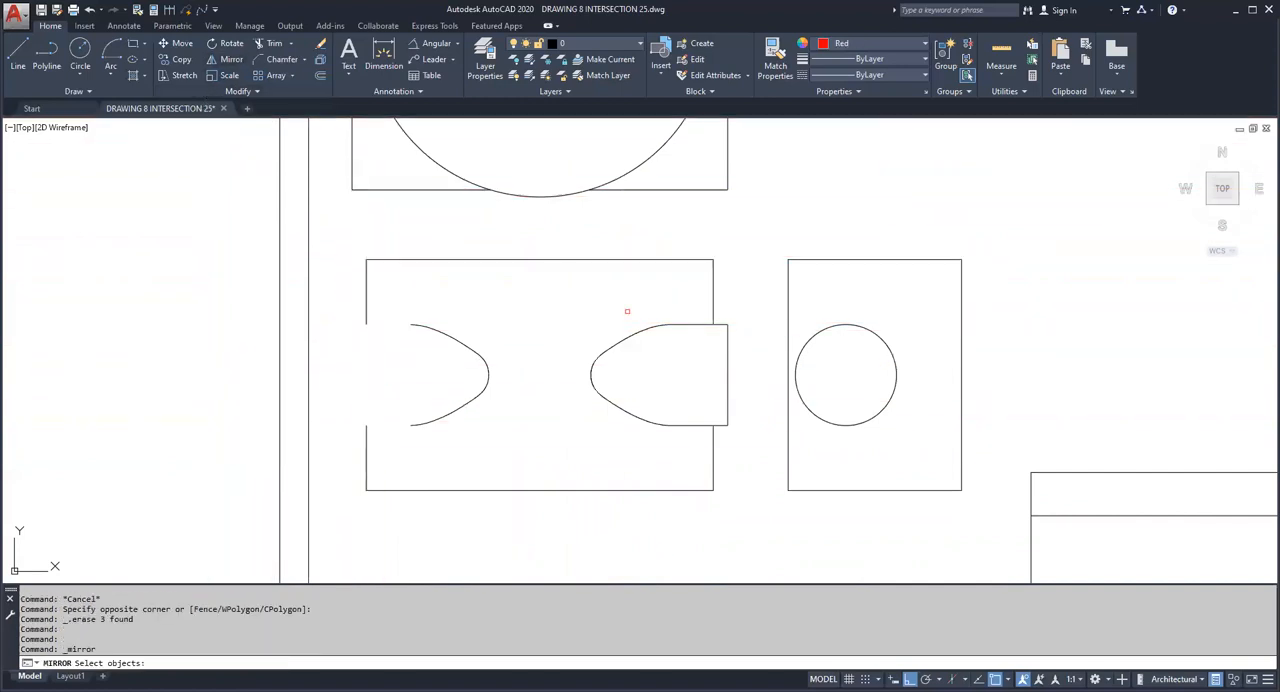
{"action": "left_click", "coordinate": [738, 441]}
{"action": "left_click", "coordinate": [711, 312]}
{"action": "key", "text": "Return"}
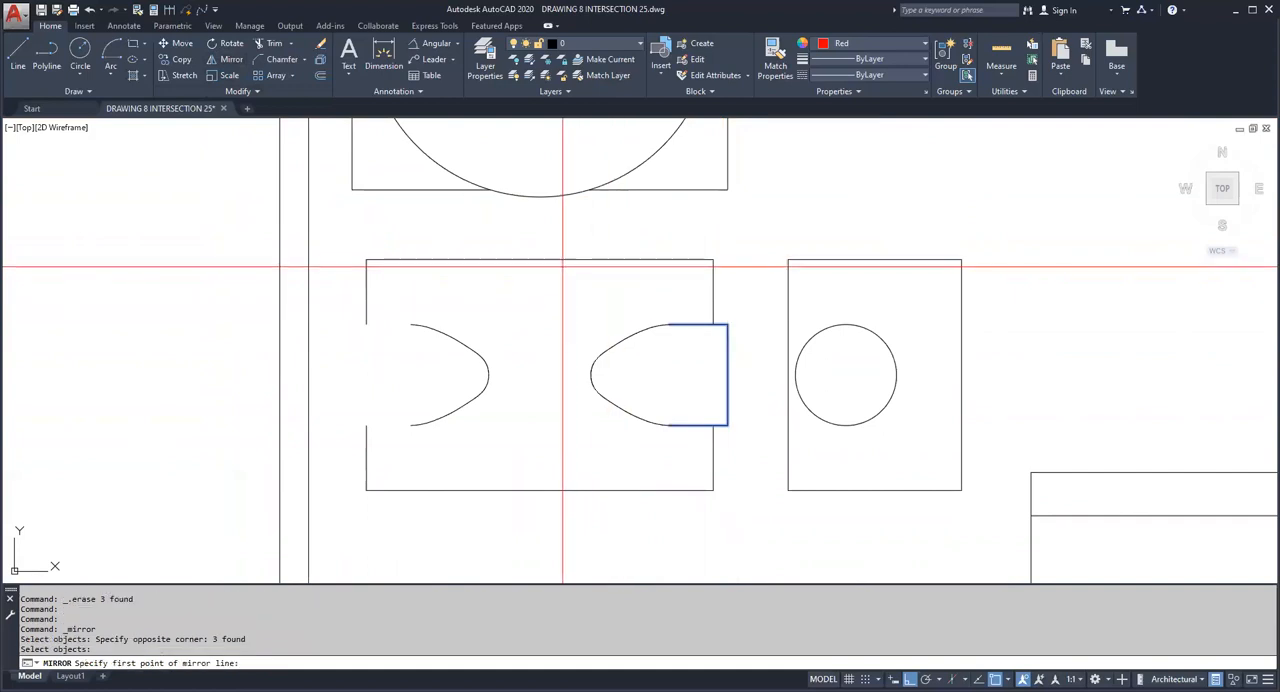
{"action": "left_click", "coordinate": [546, 259]}
{"action": "right_click", "coordinate": [544, 296]}
{"action": "left_click", "coordinate": [547, 305]}
{"action": "right_click", "coordinate": [549, 309]}
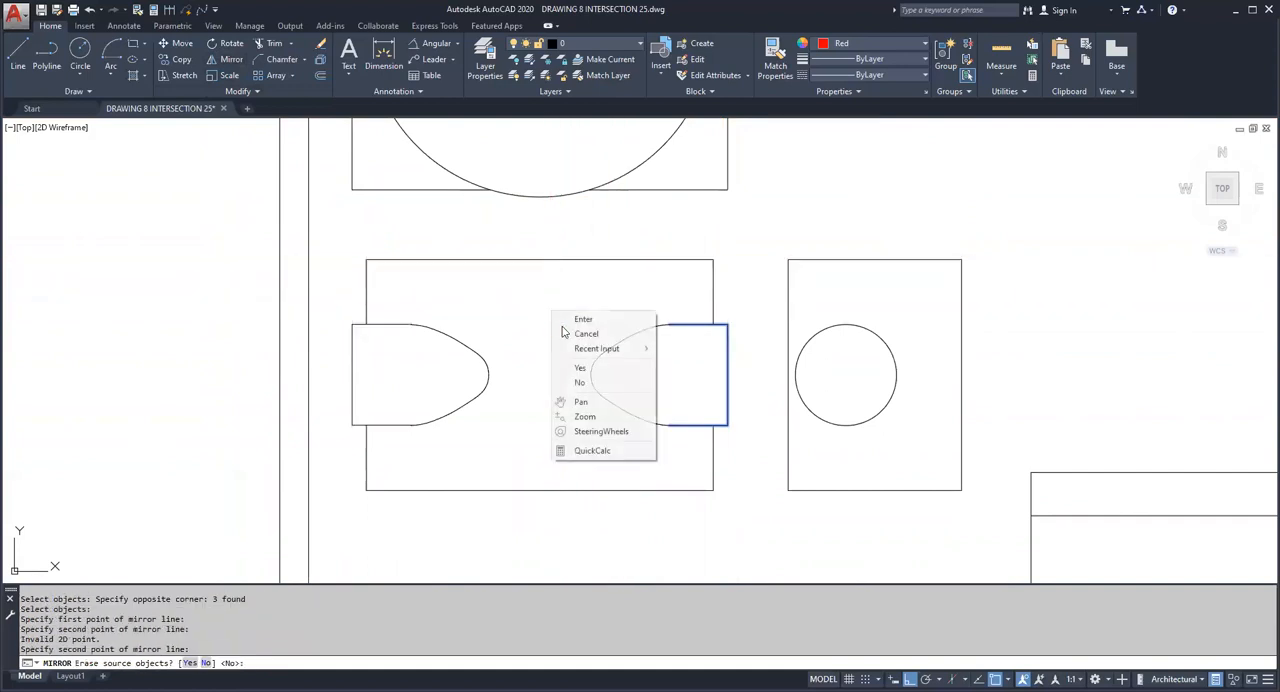
{"action": "left_click", "coordinate": [597, 383]}
Step: Thaw all layers and turn all layers on
{"action": "scroll", "coordinate": [603, 383], "scroll_direction": "down", "scroll_amount": 2}
{"action": "middle_click_drag", "start_coordinate": [603, 383], "coordinate": [599, 393]}
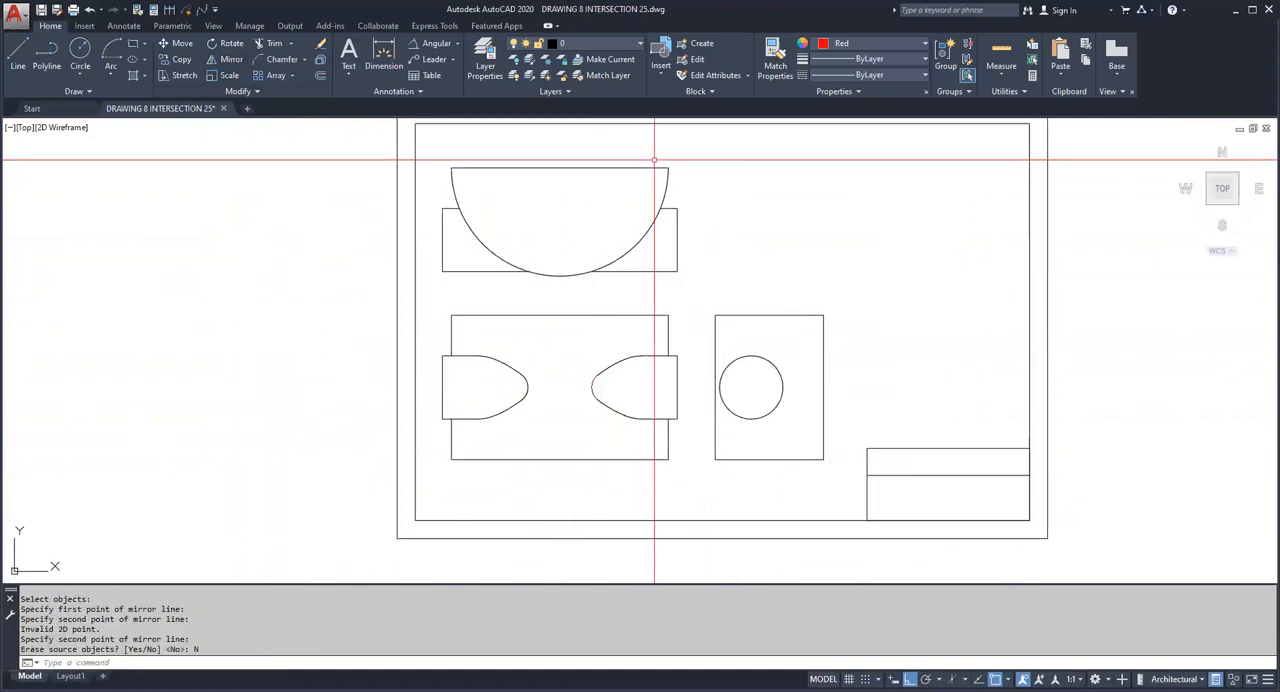
{"action": "left_click", "coordinate": [559, 93]}
{"action": "left_click", "coordinate": [546, 75]}
{"action": "left_click", "coordinate": [514, 76]}
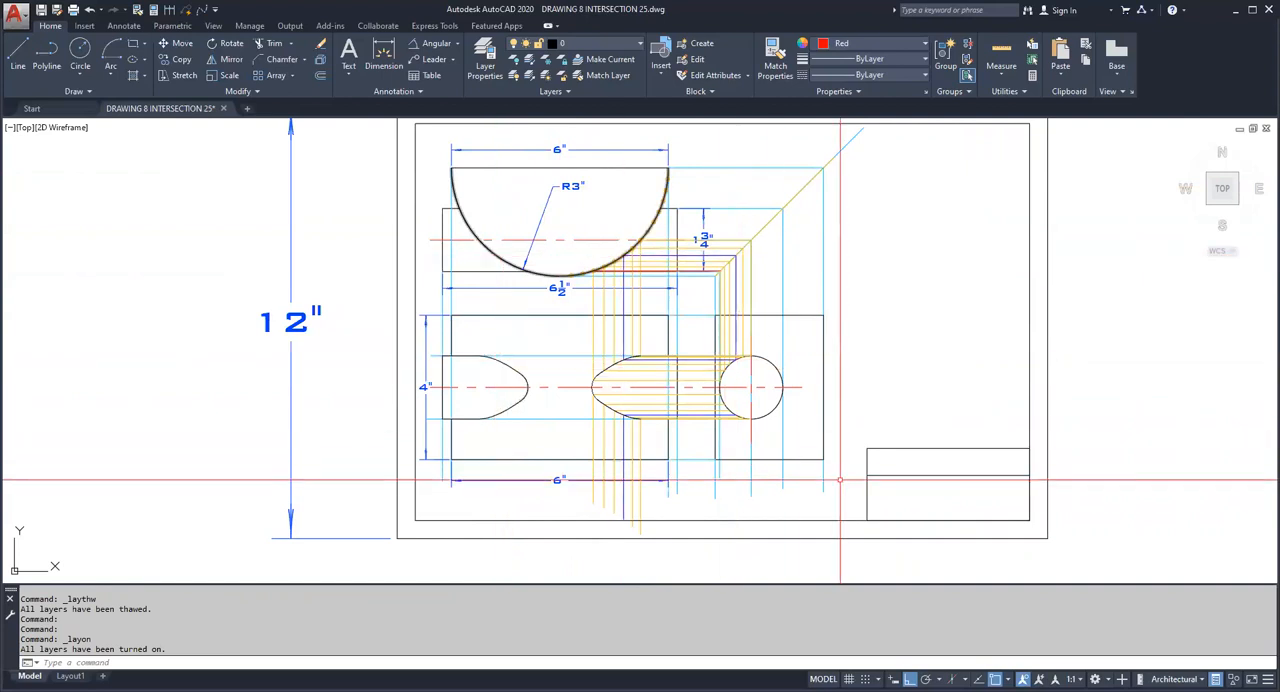
Step: Freeze the layers project 4, project 1, CENTER and text by picking a projection line, a construction line, a centre line and a dimension
{"action": "left_click", "coordinate": [546, 59]}
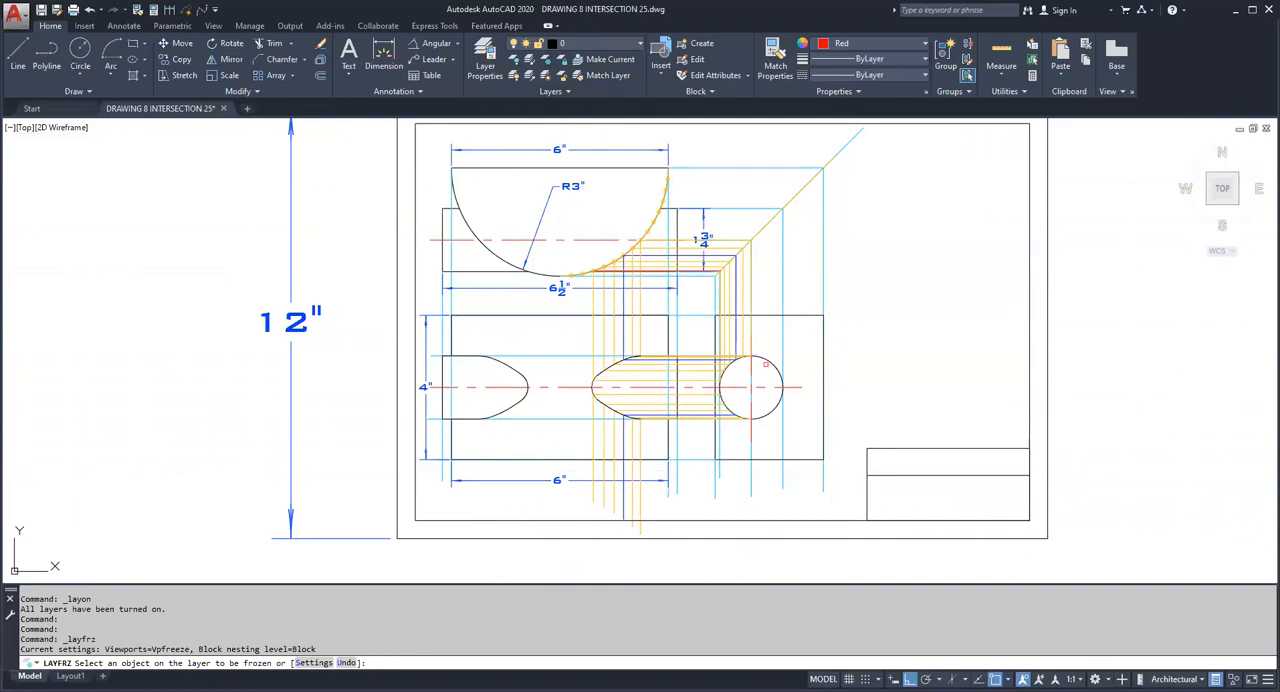
{"action": "scroll", "coordinate": [648, 315], "scroll_direction": "down", "scroll_amount": 3}
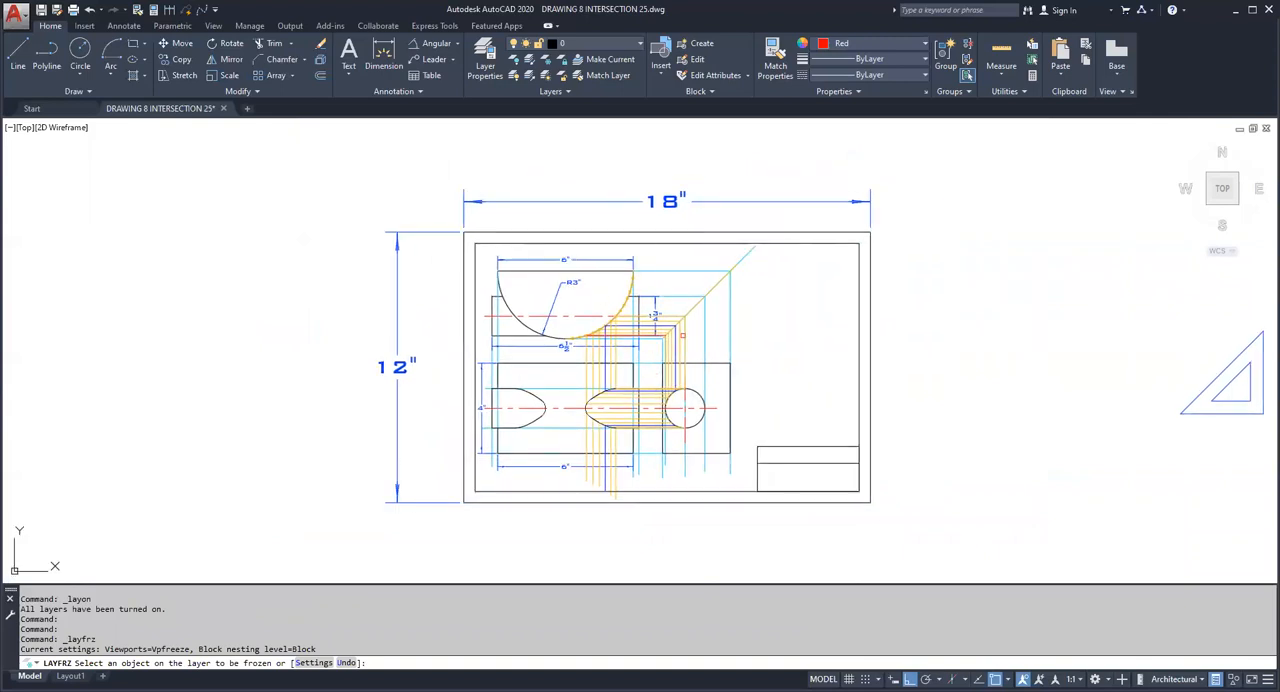
{"action": "left_click", "coordinate": [684, 333]}
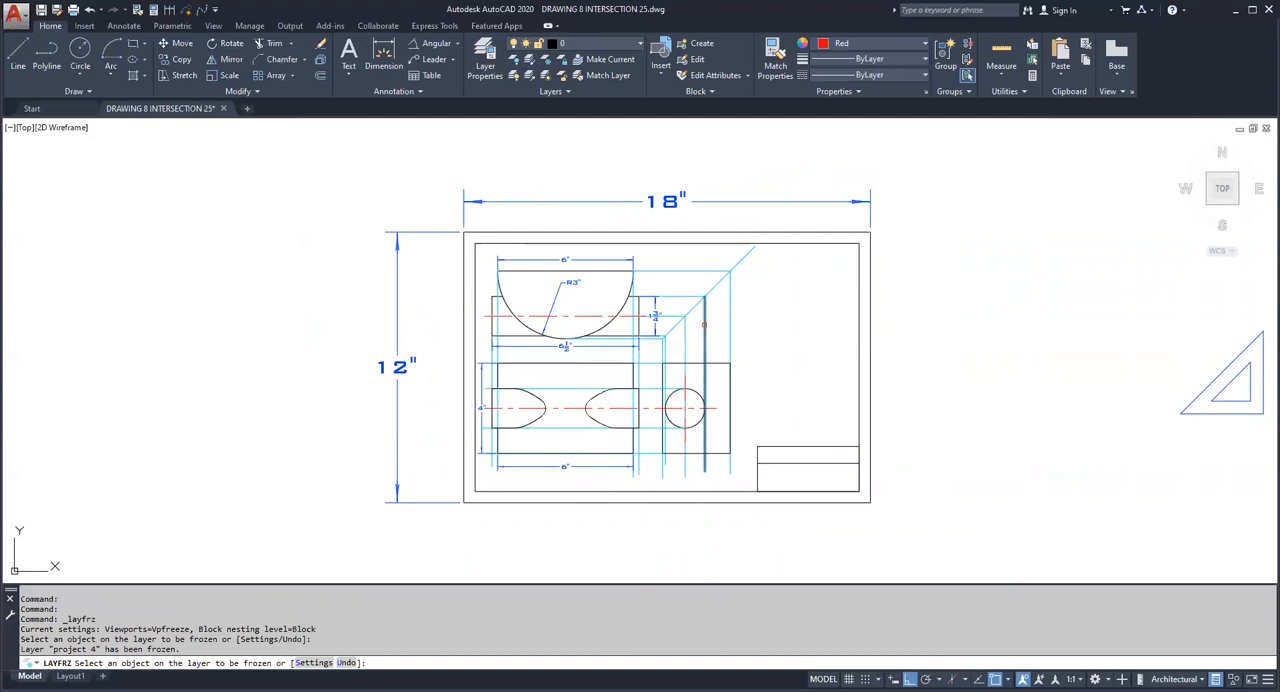
{"action": "left_click", "coordinate": [704, 325]}
{"action": "left_click", "coordinate": [628, 315]}
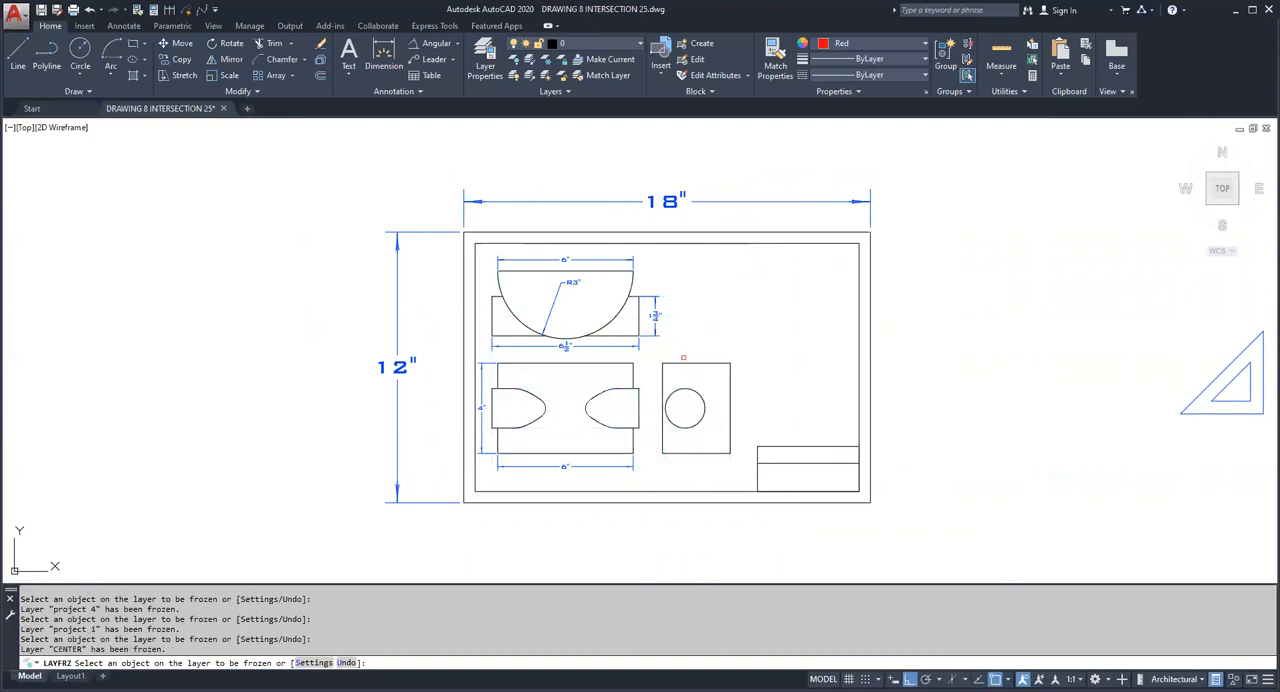
{"action": "scroll", "coordinate": [708, 372], "scroll_direction": "up", "scroll_amount": 2}
{"action": "left_click", "coordinate": [608, 299]}
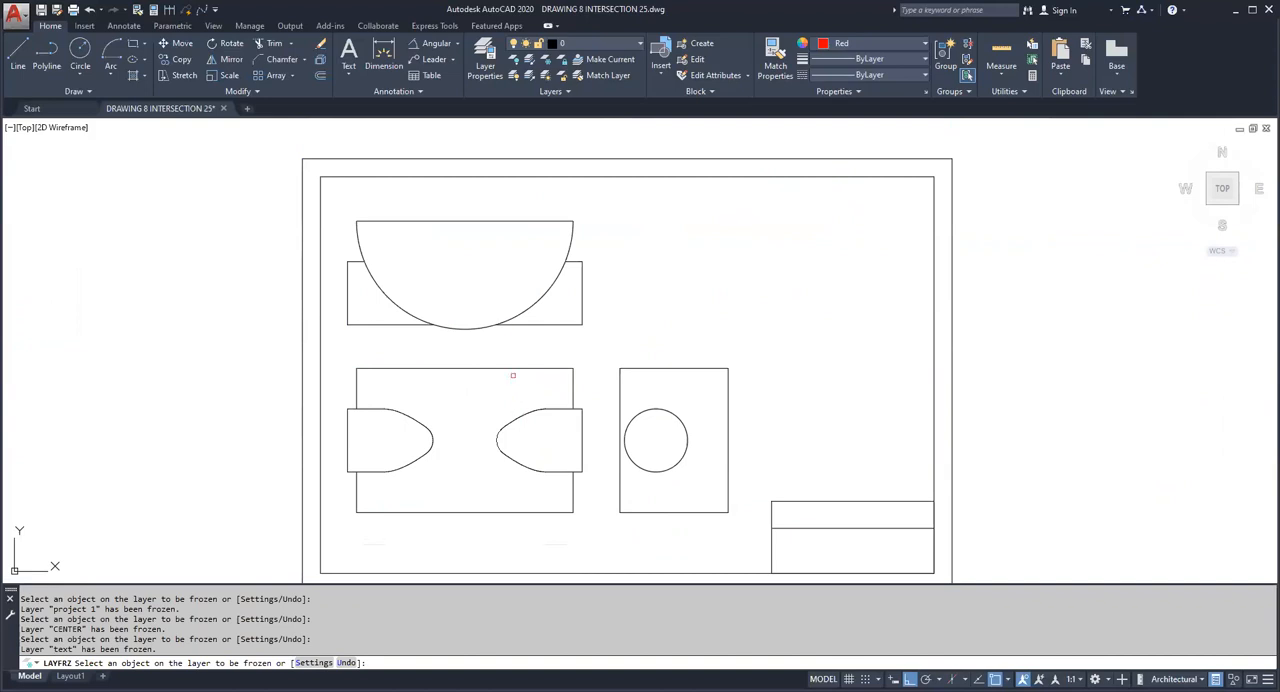
Step: Draw a vertical line from where the half circle meets the cylinder's lower edge down past the tip of the right intersection curve
{"action": "left_click", "coordinate": [17, 55]}
{"action": "left_click", "coordinate": [497, 327]}
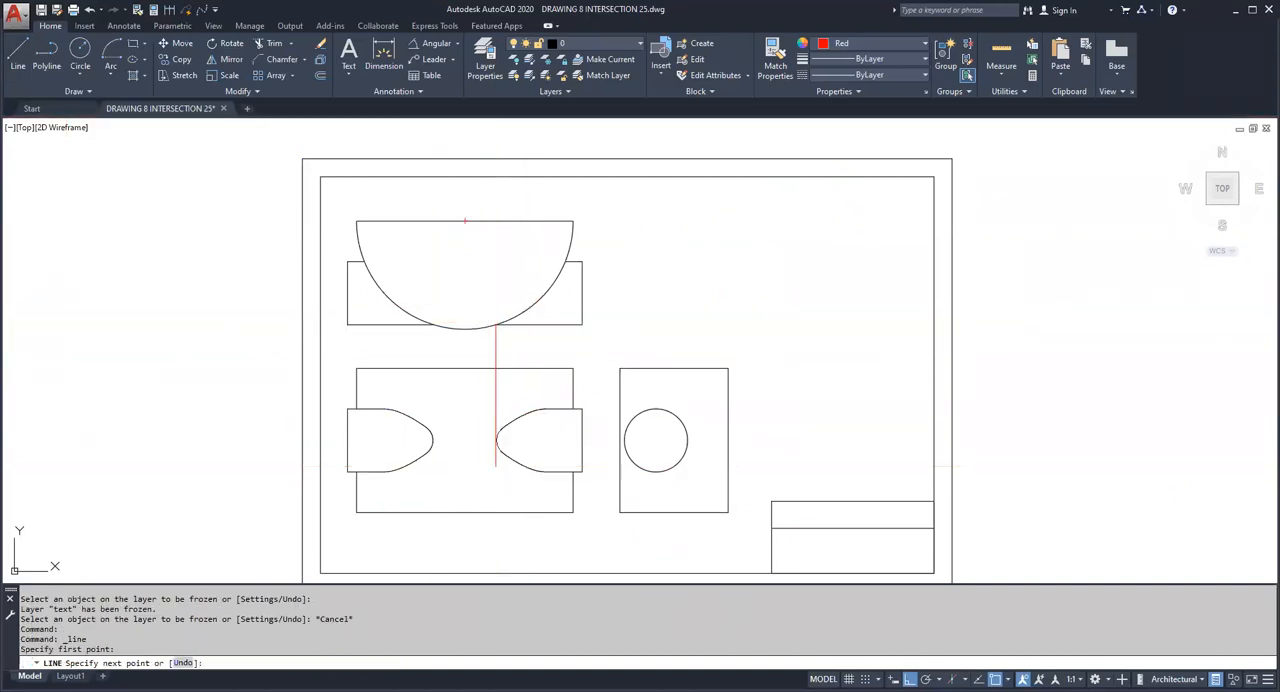
{"action": "left_click", "coordinate": [470, 466]}
{"action": "key", "text": "Escape"}
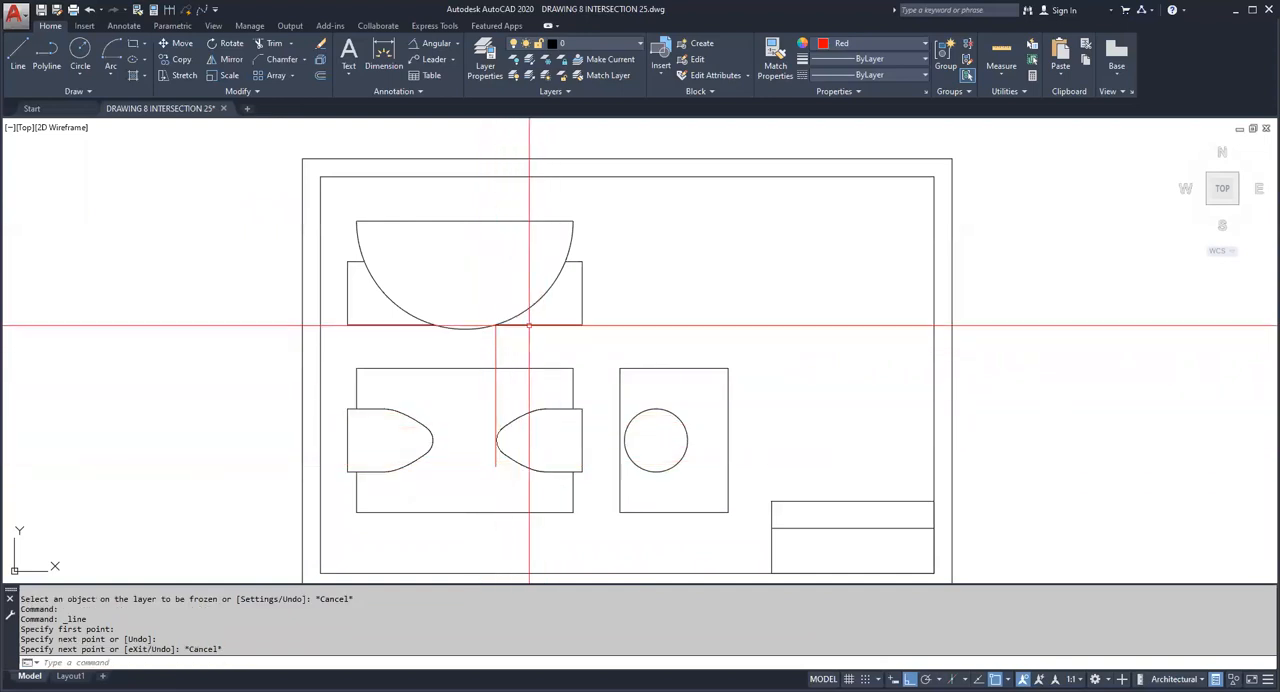
Step: Erase the red vertical check line between the top view and the front view
{"action": "left_click", "coordinate": [500, 472]}
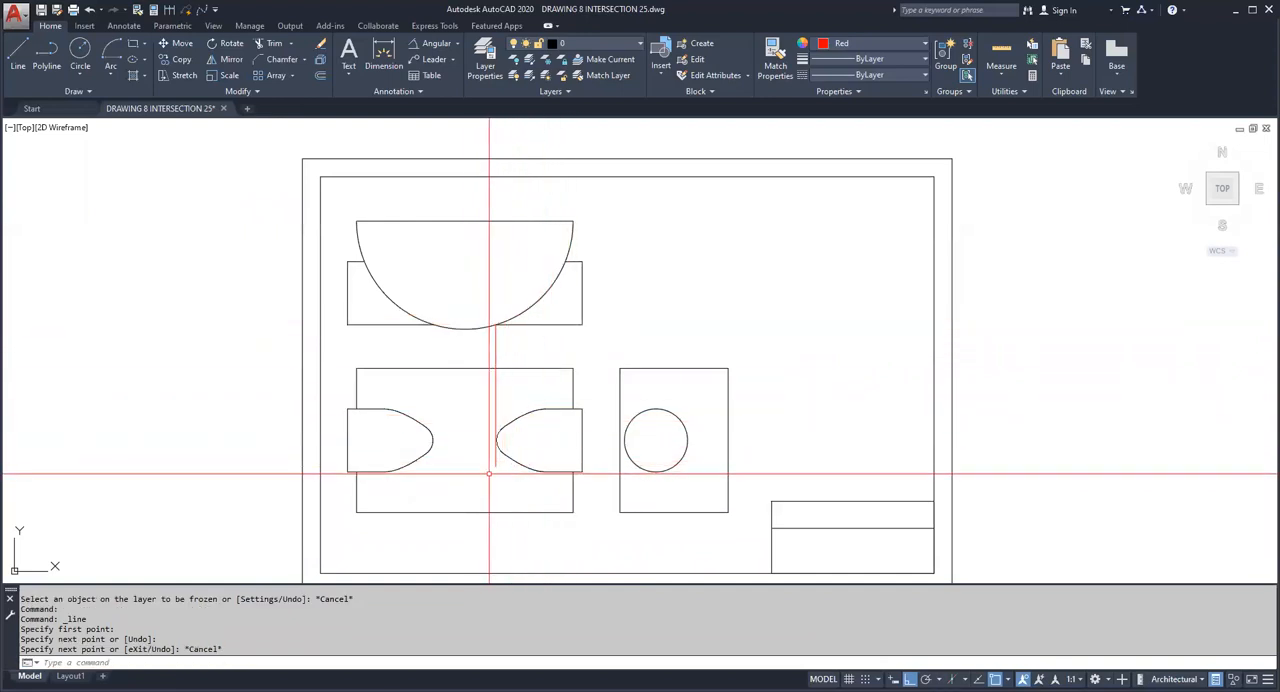
{"action": "left_click", "coordinate": [489, 398]}
{"action": "key", "text": "Delete"}
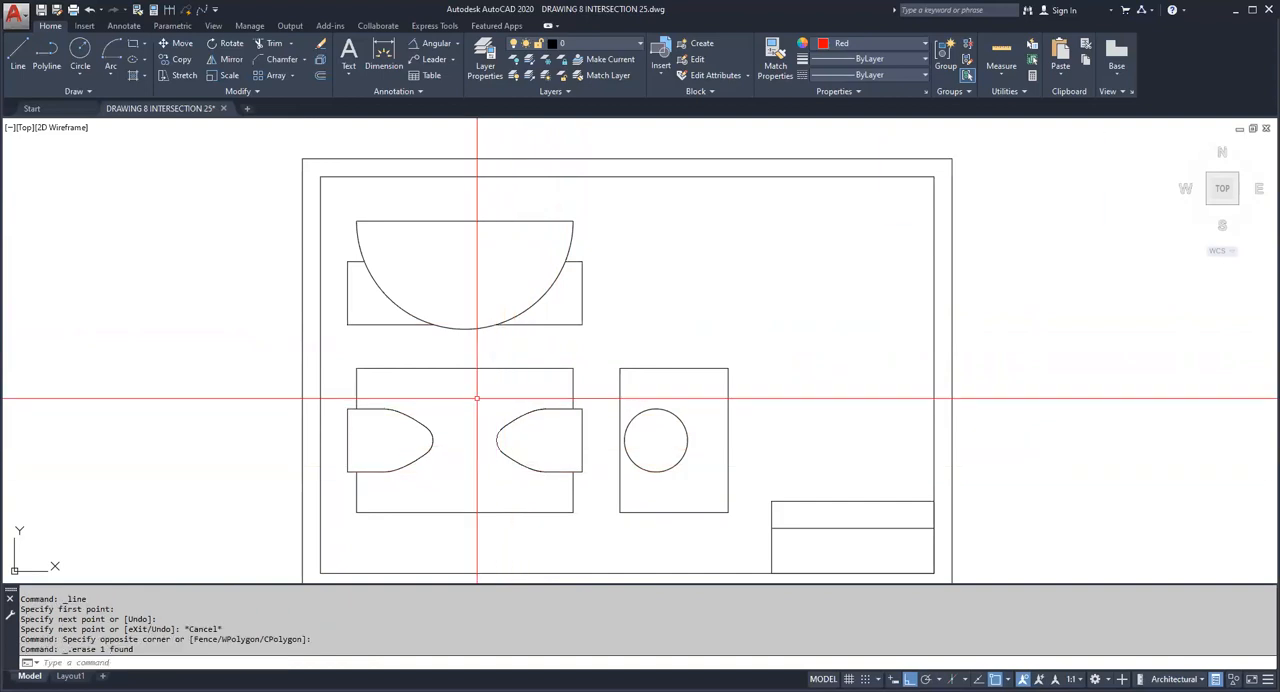
{"action": "scroll", "coordinate": [477, 398], "scroll_direction": "down", "scroll_amount": 2}
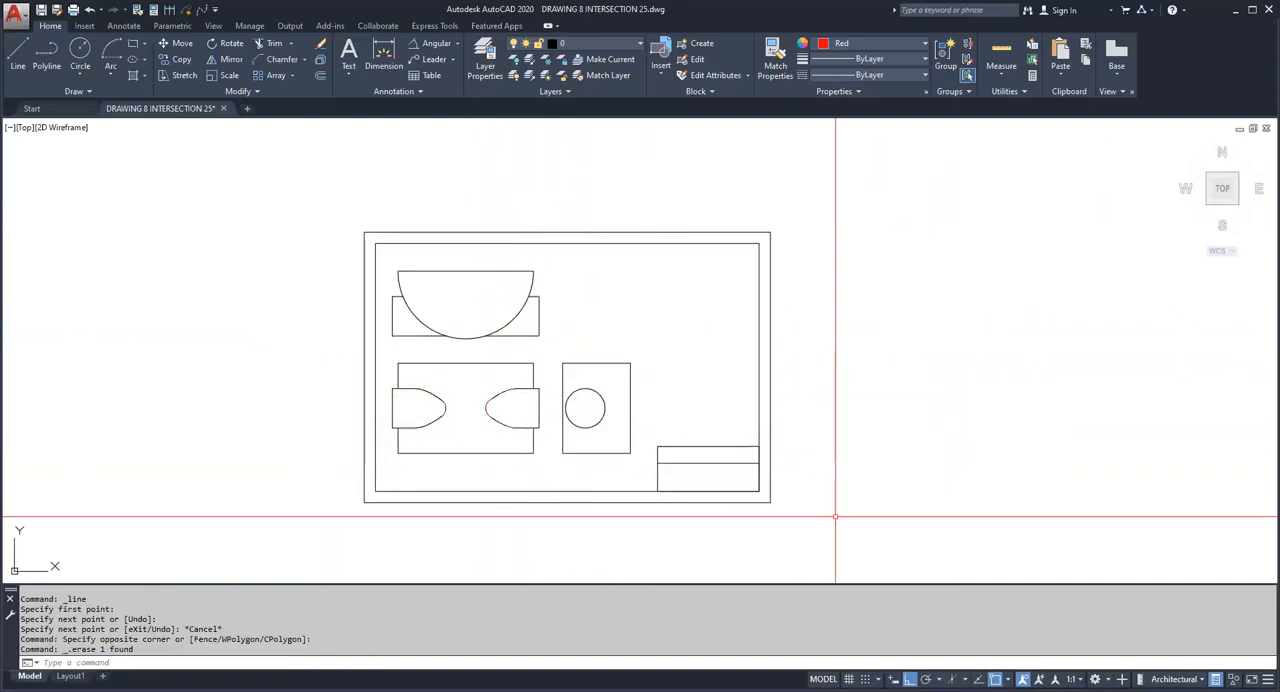